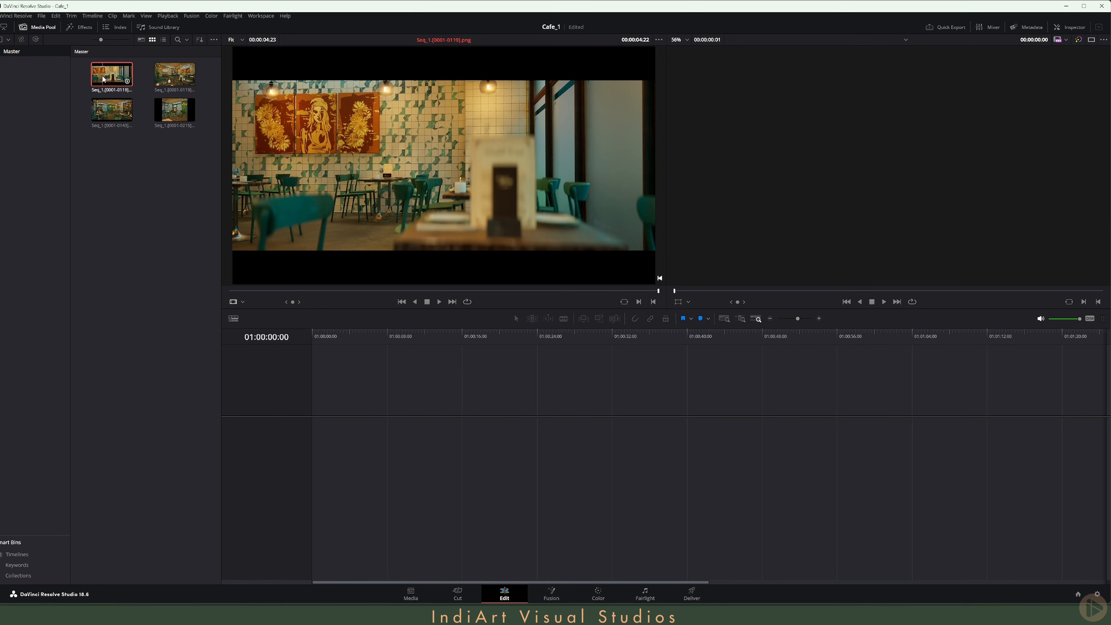
Step: Build a timeline on Video 1 from the [0001-0143] clip, followed by both [0001-0119] clips and the [0001-0215] clip
{"action": "left_click", "coordinate": [112, 109]}
{"action": "left_click_drag", "start_coordinate": [112, 110], "coordinate": [316, 449]}
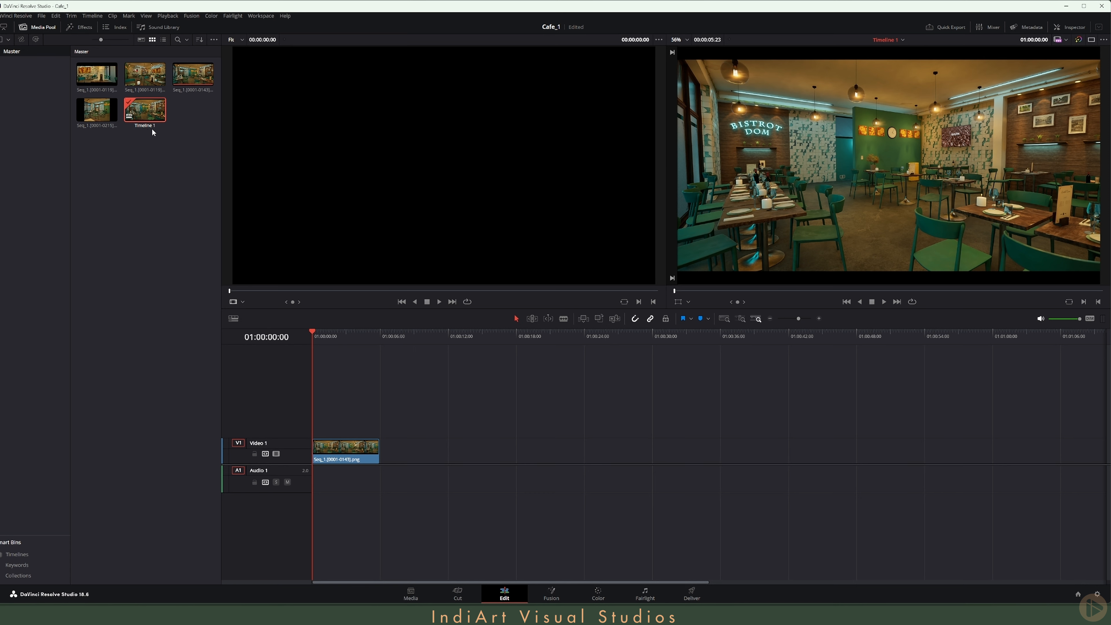
{"action": "left_click_drag", "start_coordinate": [90, 75], "coordinate": [385, 449]}
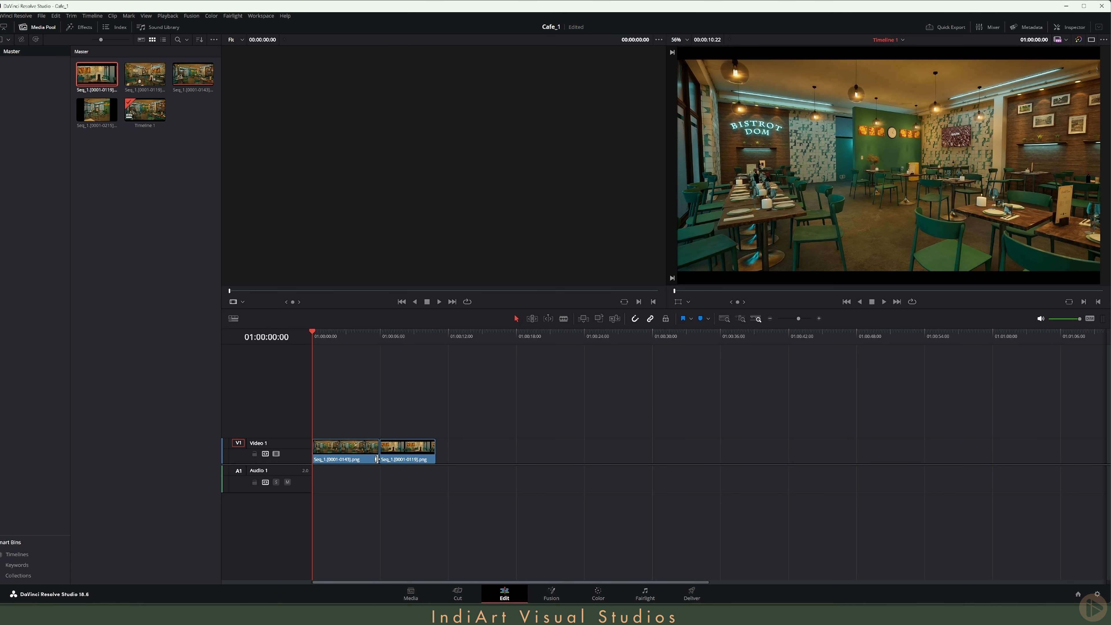
{"action": "left_click_drag", "start_coordinate": [146, 75], "coordinate": [442, 450]}
{"action": "left_click", "coordinate": [93, 118]}
{"action": "left_click_drag", "start_coordinate": [93, 117], "coordinate": [498, 449]}
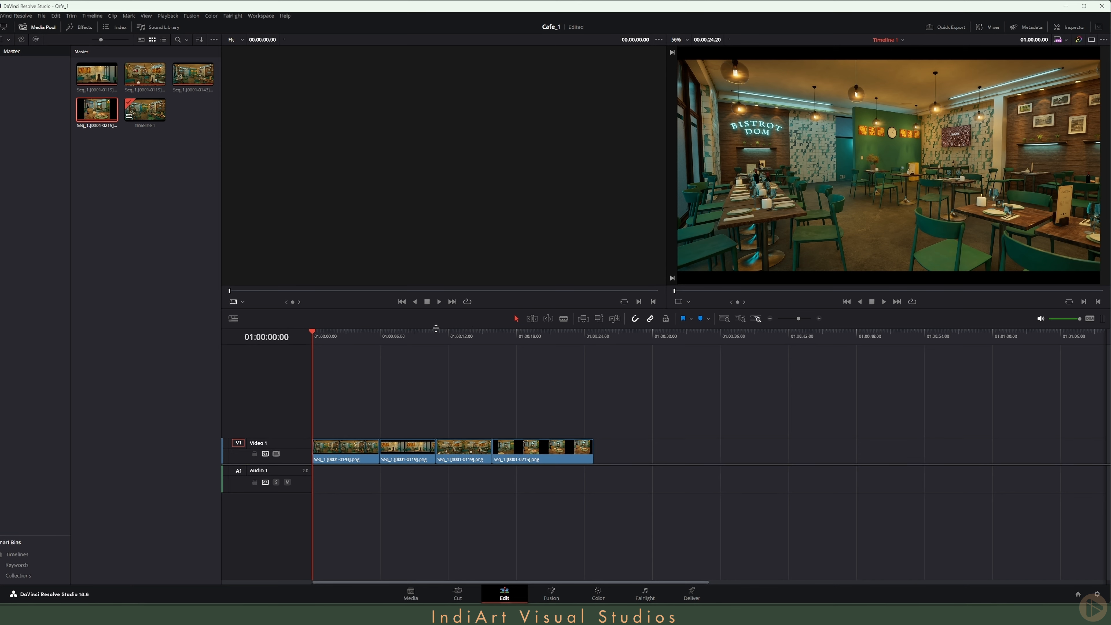
Step: Enlarge the viewer area and preview the timeline, playing forward, in reverse and at faster forward speeds
{"action": "left_click_drag", "start_coordinate": [436, 328], "coordinate": [441, 379]}
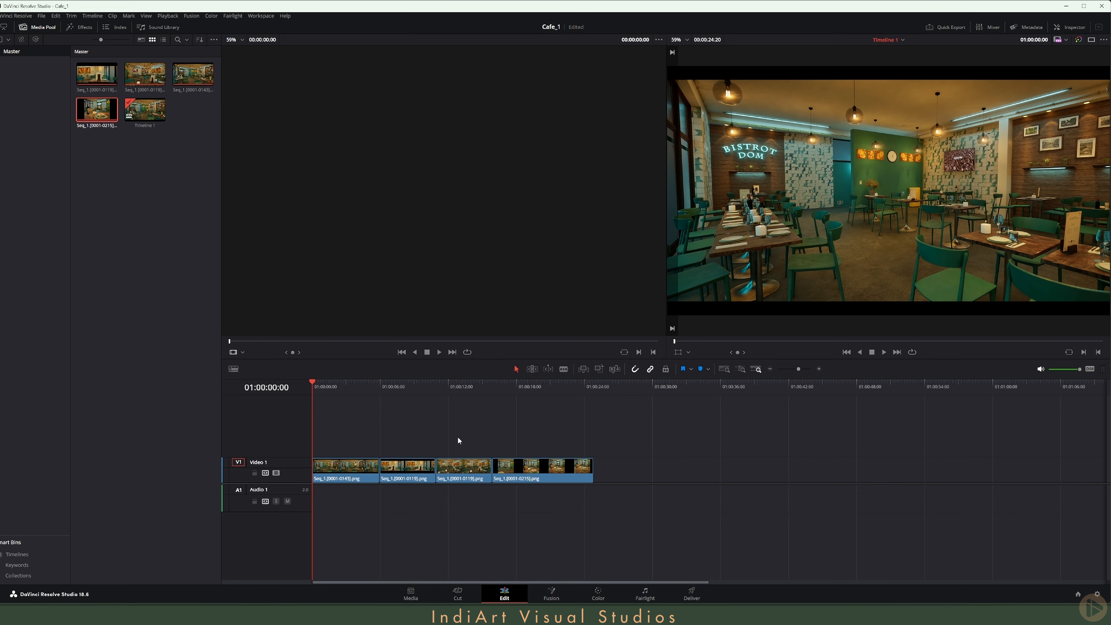
{"action": "key", "text": "space"}
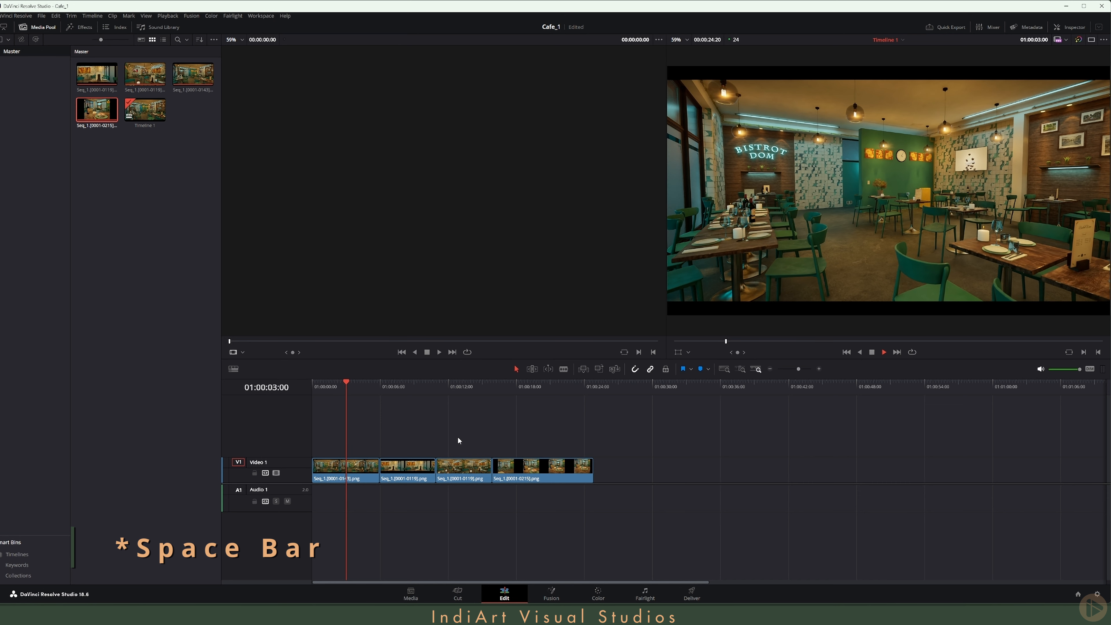
{"action": "key", "text": "space"}
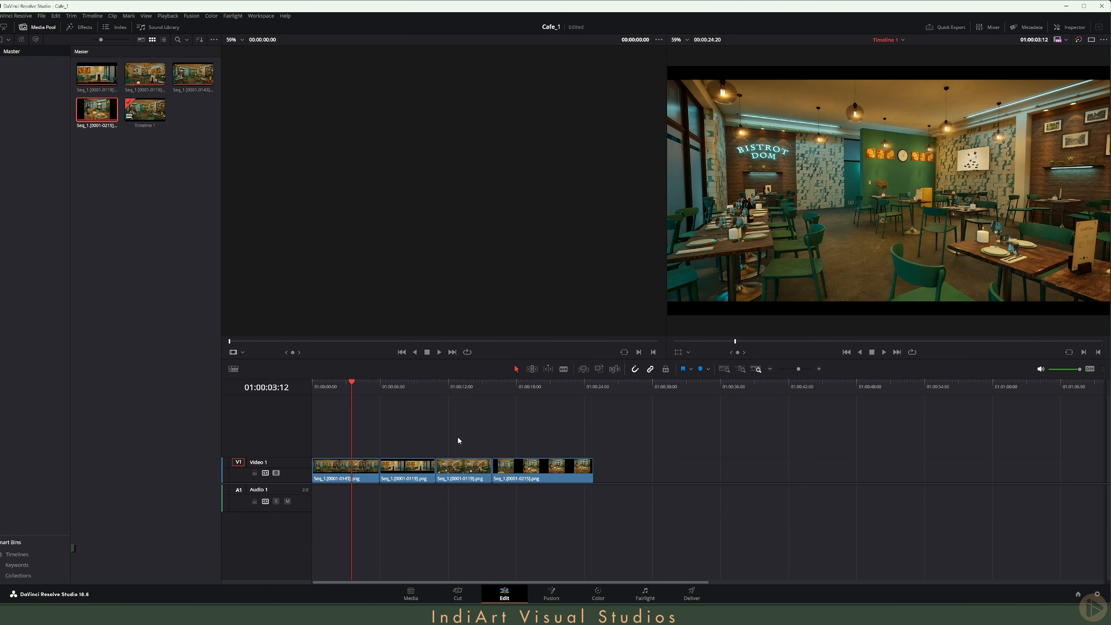
{"action": "key", "text": "l"}
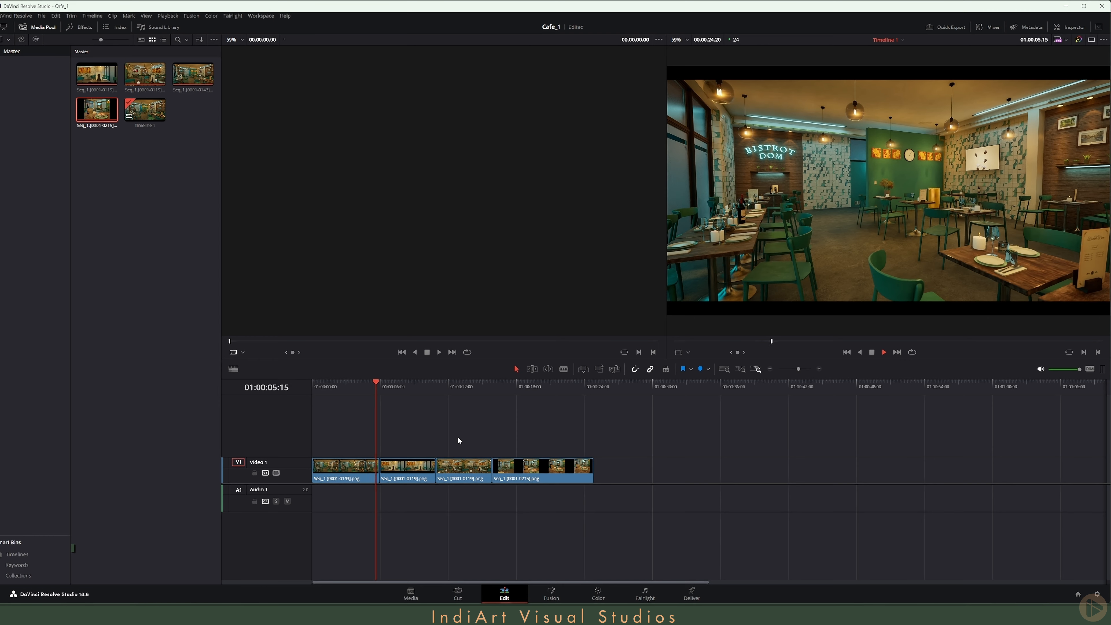
{"action": "key", "text": "k"}
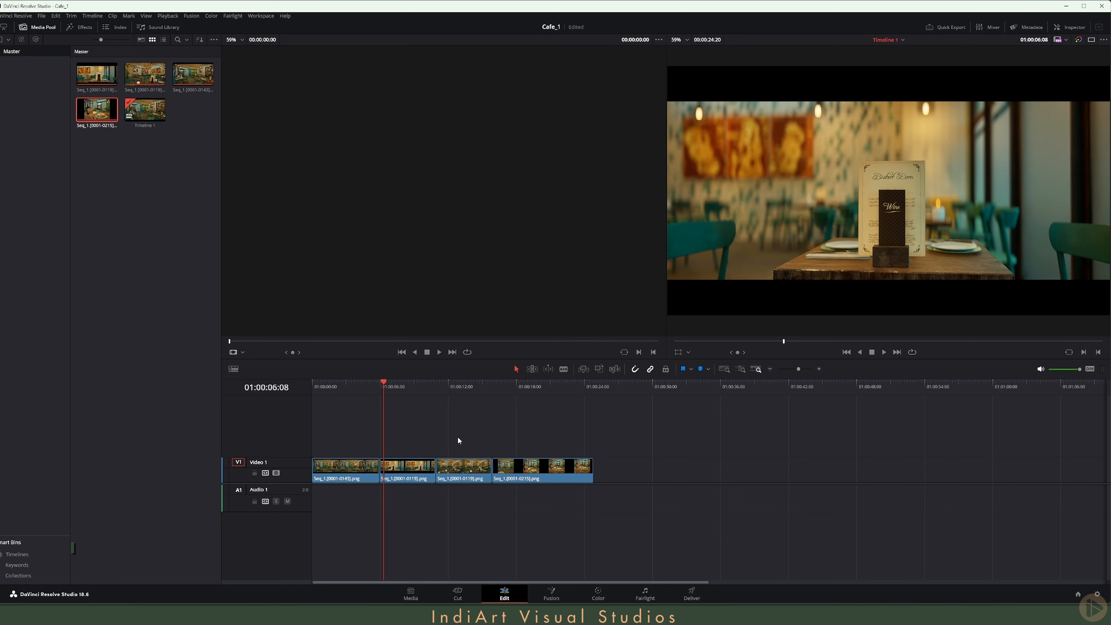
{"action": "key", "text": "j"}
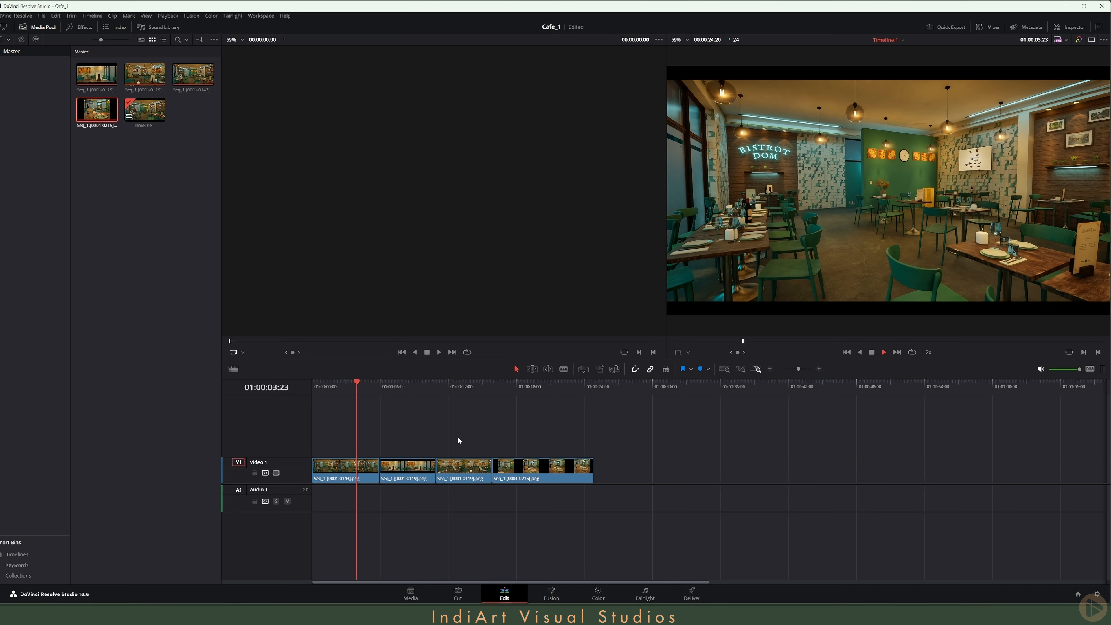
{"action": "key", "text": "l"}
{"action": "key", "text": "l"}
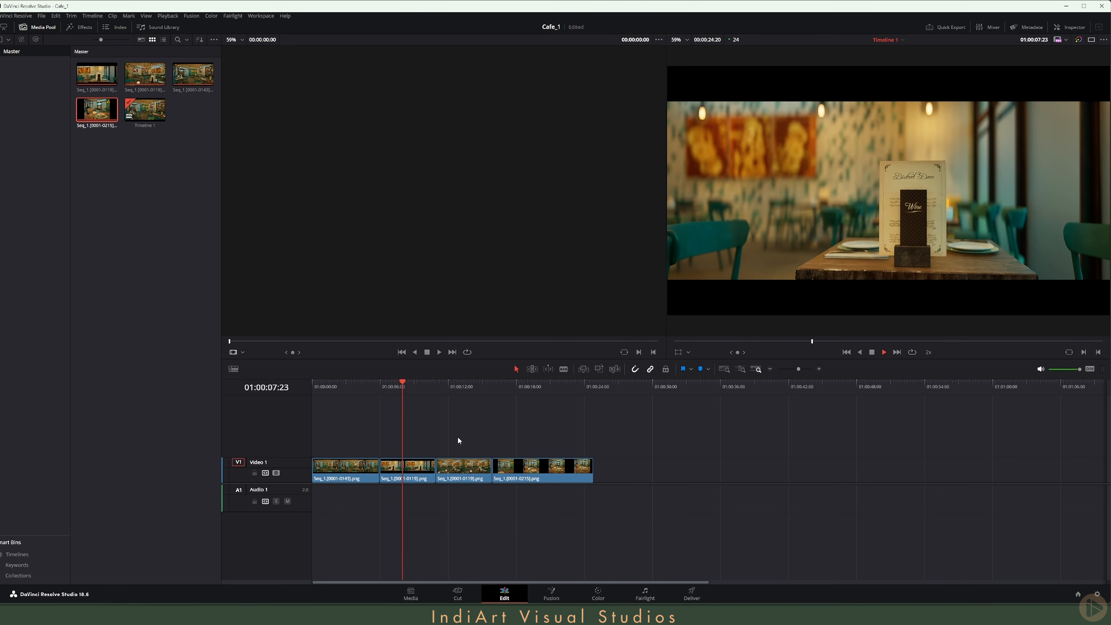
{"action": "key", "text": "l"}
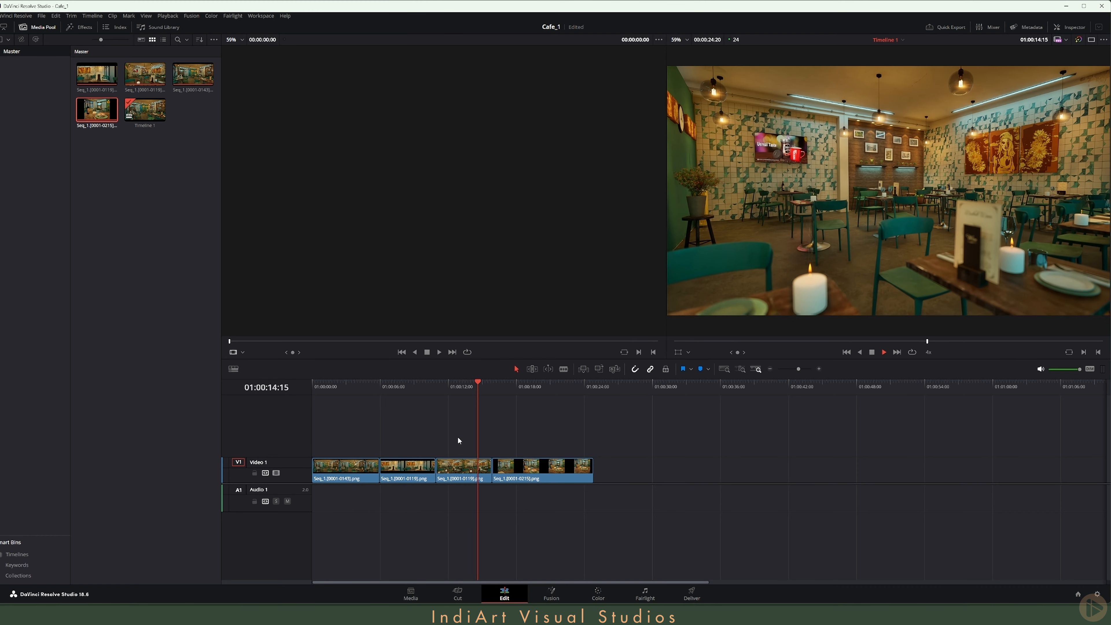
{"action": "key", "text": "k"}
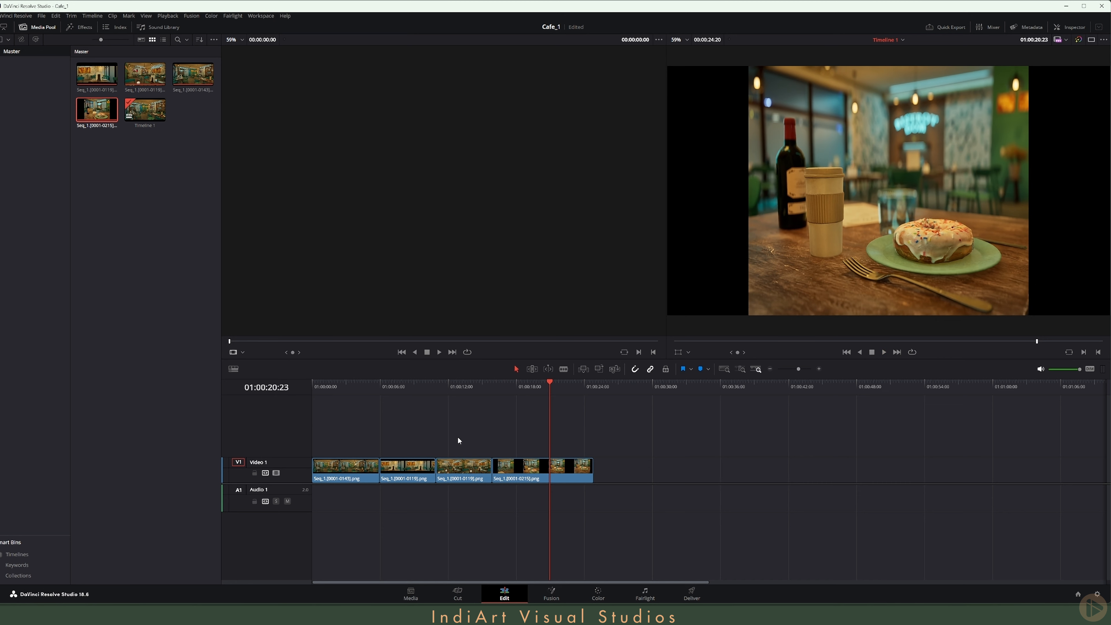
Step: With the playhead parked at 01:00:04:04, select the first clip on Video 1 and activate Blade edit mode
{"action": "left_click_drag", "start_coordinate": [516, 388], "coordinate": [360, 390]}
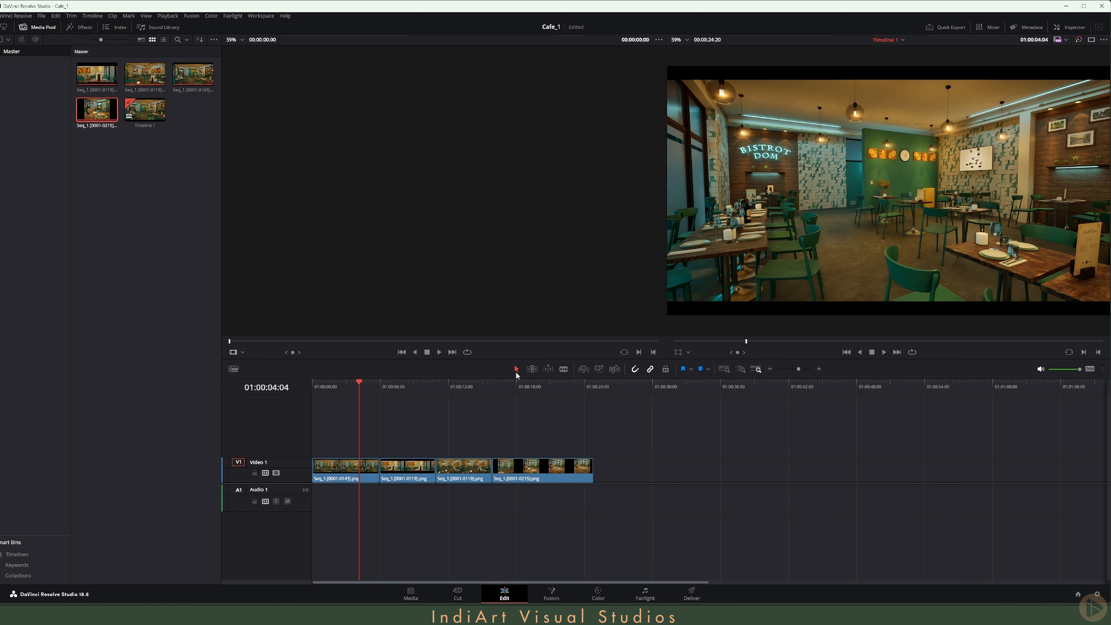
{"action": "key", "text": "a"}
{"action": "mouse_move", "coordinate": [332, 474]}
{"action": "left_mouse_down"}
{"action": "mouse_move", "coordinate": [352, 444]}
{"action": "mouse_move", "coordinate": [341, 469]}
{"action": "left_mouse_up"}
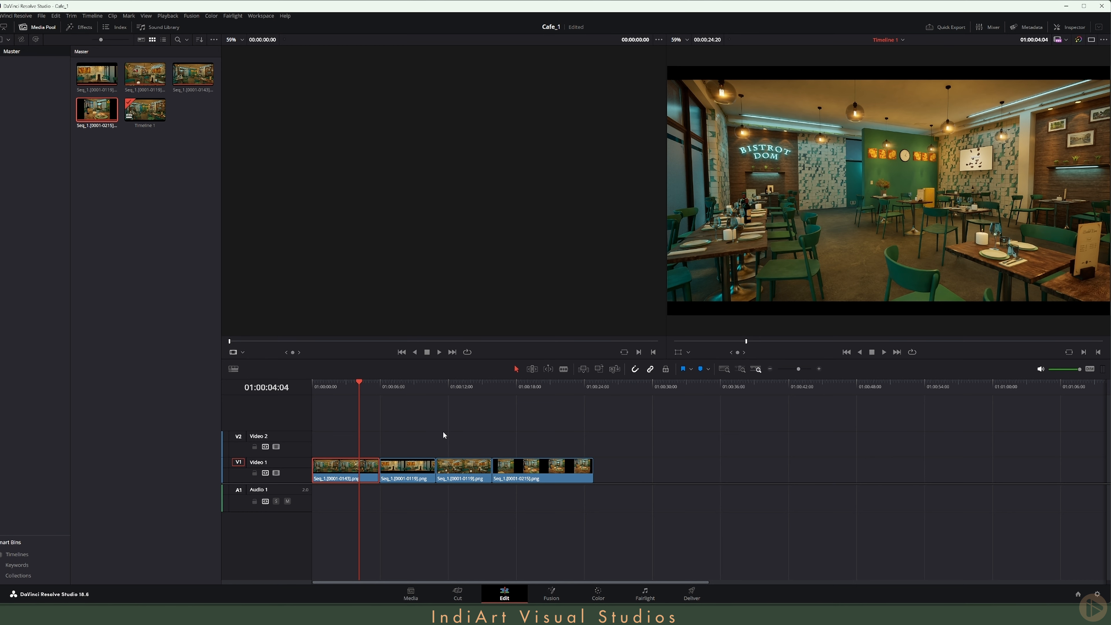
{"action": "key", "text": "b"}
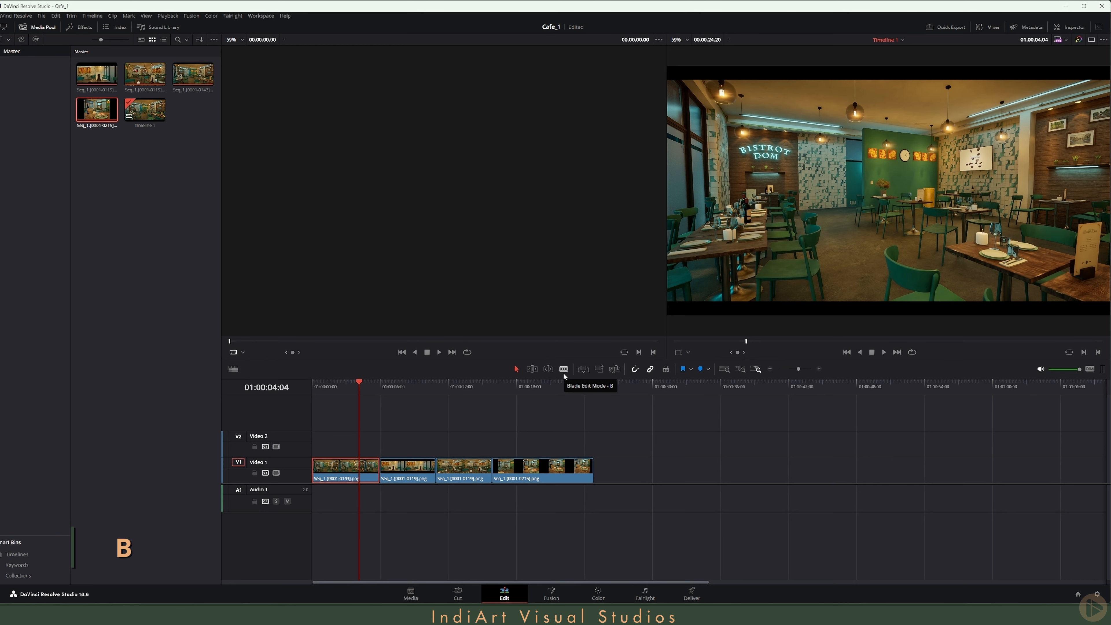
{"action": "left_click", "coordinate": [563, 372]}
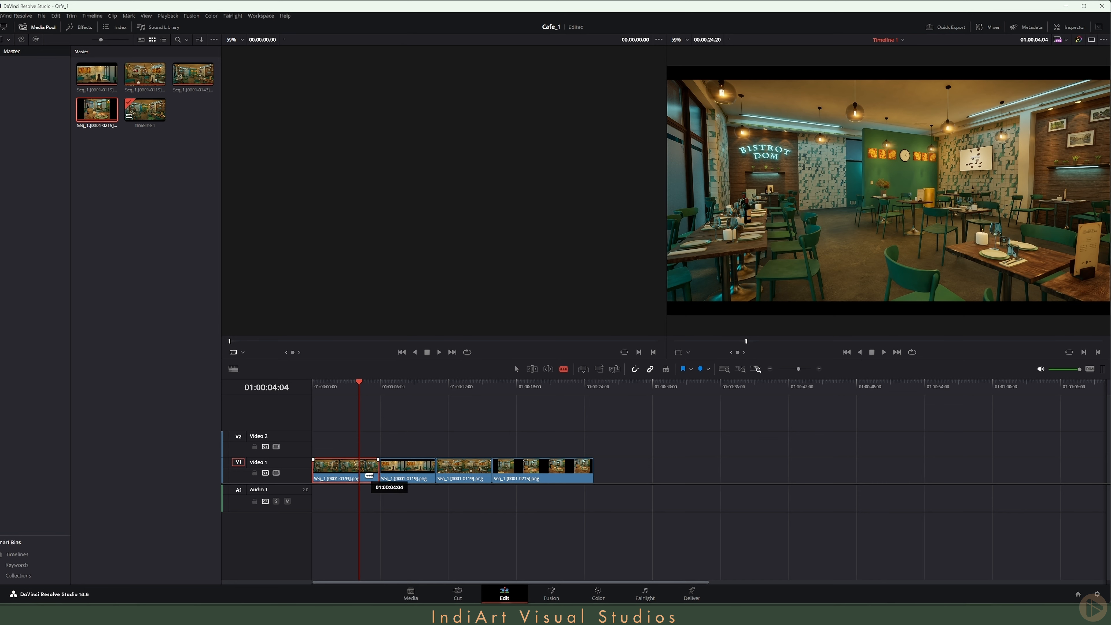
Step: Examine the clips on the timeline at closer and wider zoom levels and along the sequence's length
{"action": "scroll", "coordinate": [478, 474], "scroll_direction": "up", "scroll_amount": 4}
{"action": "scroll", "coordinate": [478, 474], "scroll_direction": "down", "scroll_amount": 2}
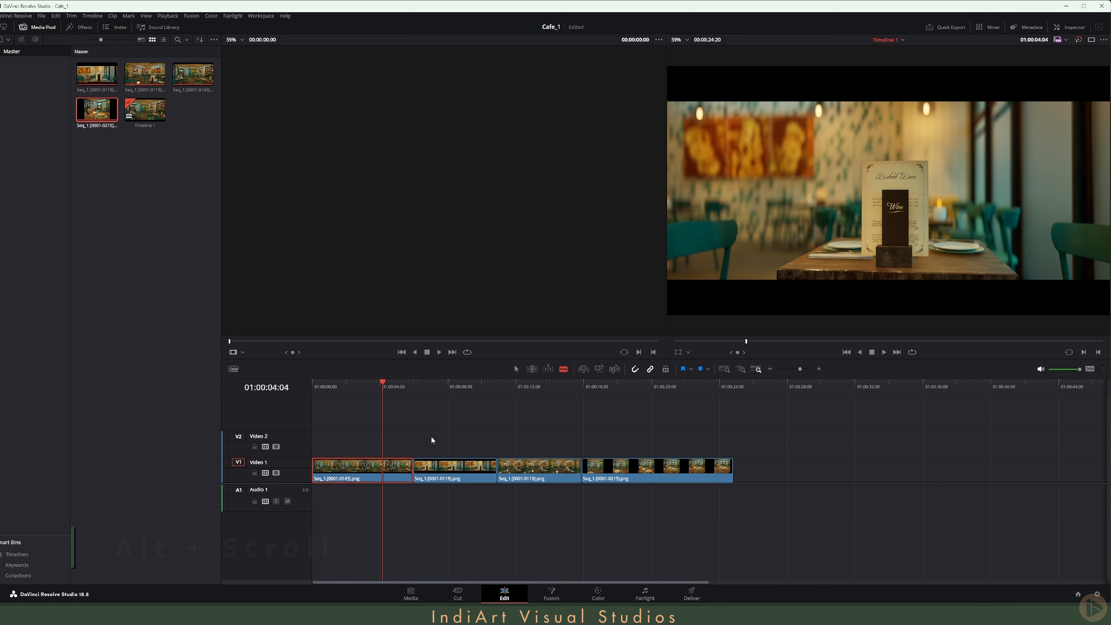
{"action": "scroll", "coordinate": [432, 439], "scroll_direction": "up", "scroll_amount": 2}
{"action": "scroll", "coordinate": [432, 439], "scroll_direction": "up", "scroll_amount": 2}
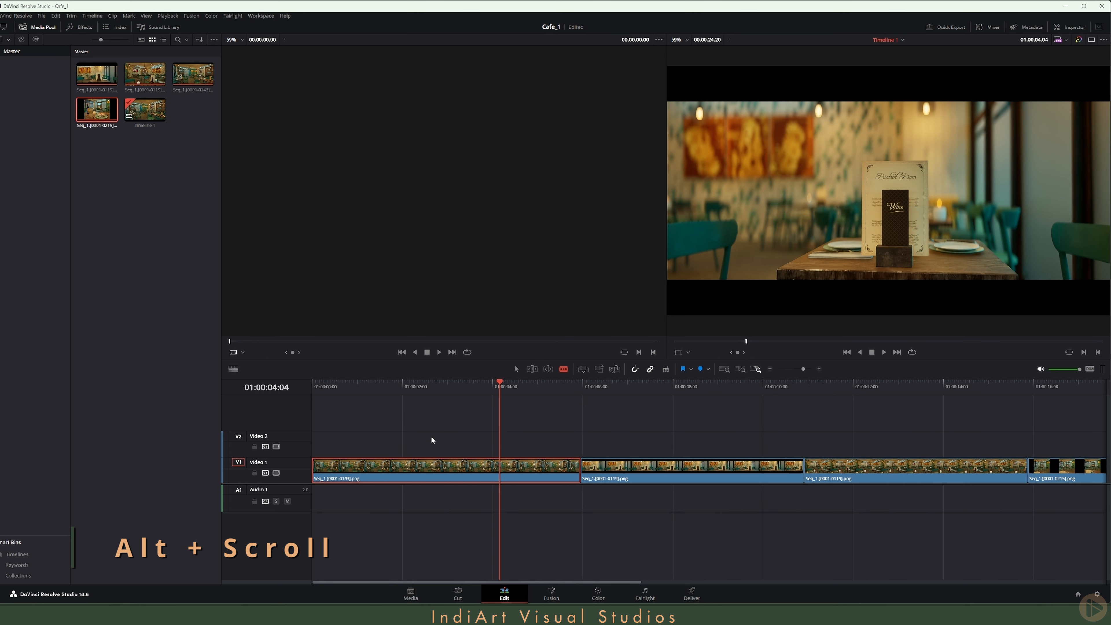
{"action": "scroll", "coordinate": [431, 439], "scroll_direction": "down", "scroll_amount": 3}
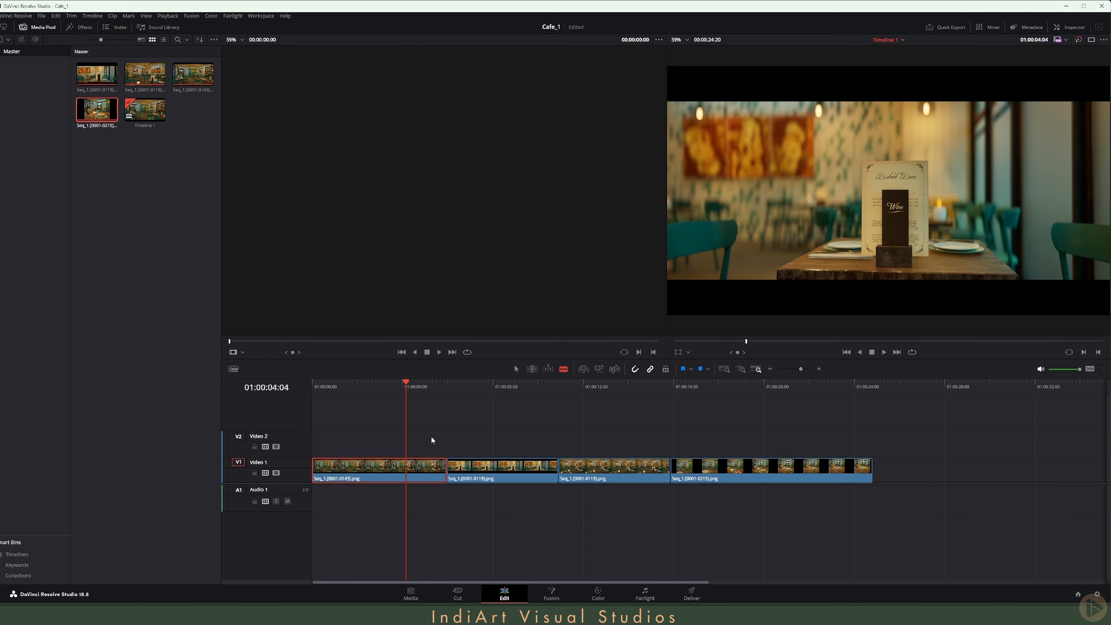
{"action": "scroll", "coordinate": [432, 439], "scroll_direction": "down", "scroll_amount": 2}
{"action": "scroll", "coordinate": [433, 440], "scroll_direction": "up", "scroll_amount": 4}
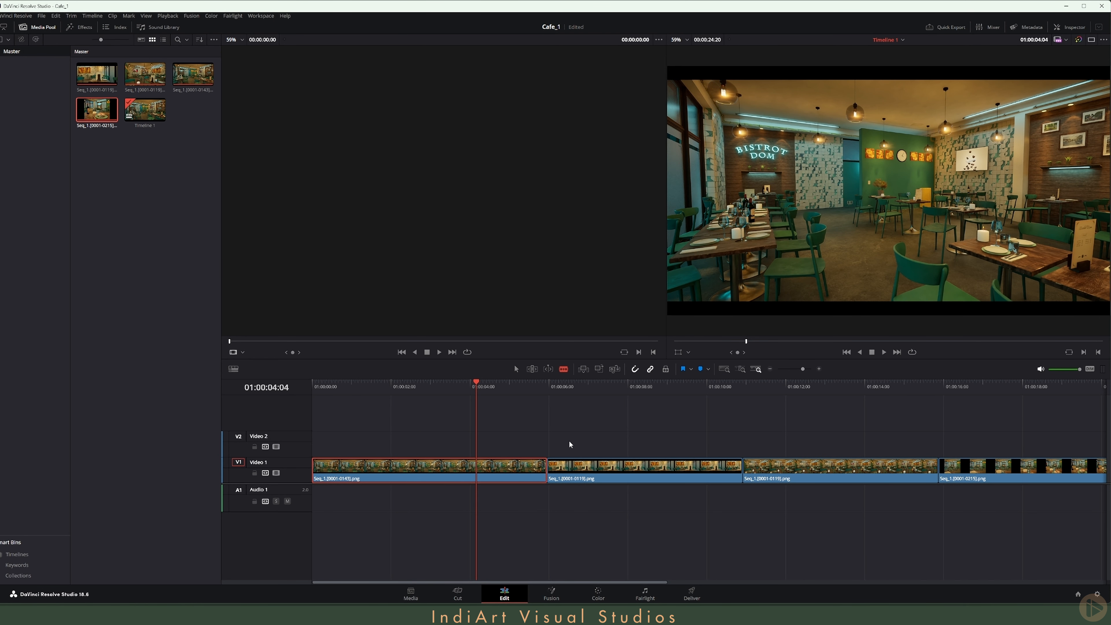
{"action": "scroll", "coordinate": [569, 444], "scroll_direction": "right", "scroll_amount": 3}
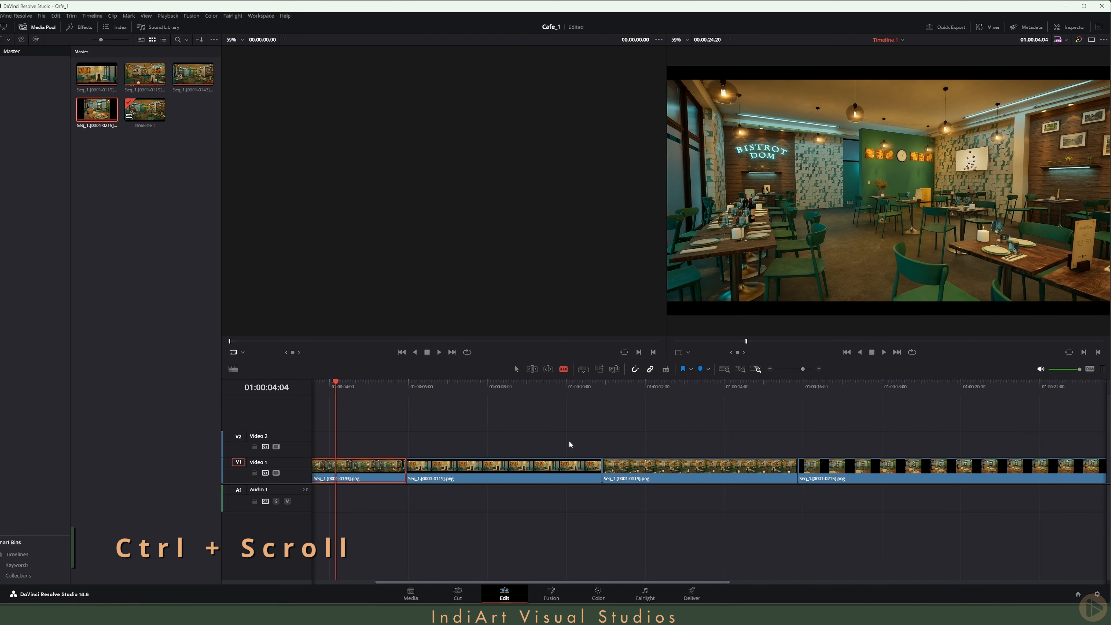
{"action": "scroll", "coordinate": [570, 444], "scroll_direction": "left", "scroll_amount": 4}
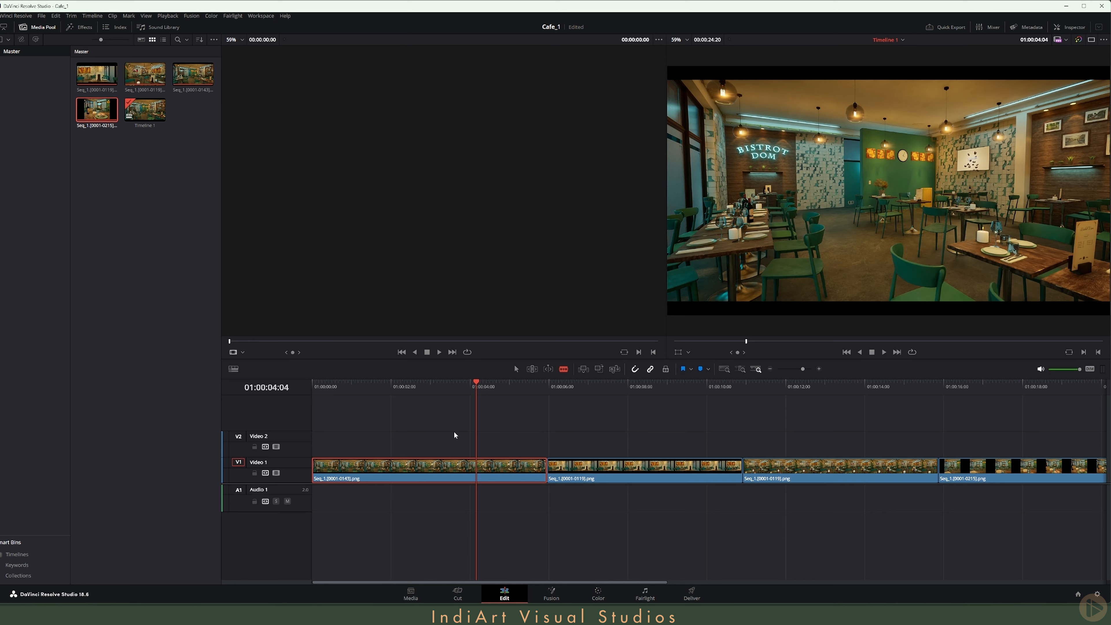
Step: Adjust the height of the video tracks, leaving Video 1 and Video 2 slightly shorter
{"action": "scroll", "coordinate": [451, 433], "scroll_direction": "up", "scroll_amount": 5, "text": "shift"}
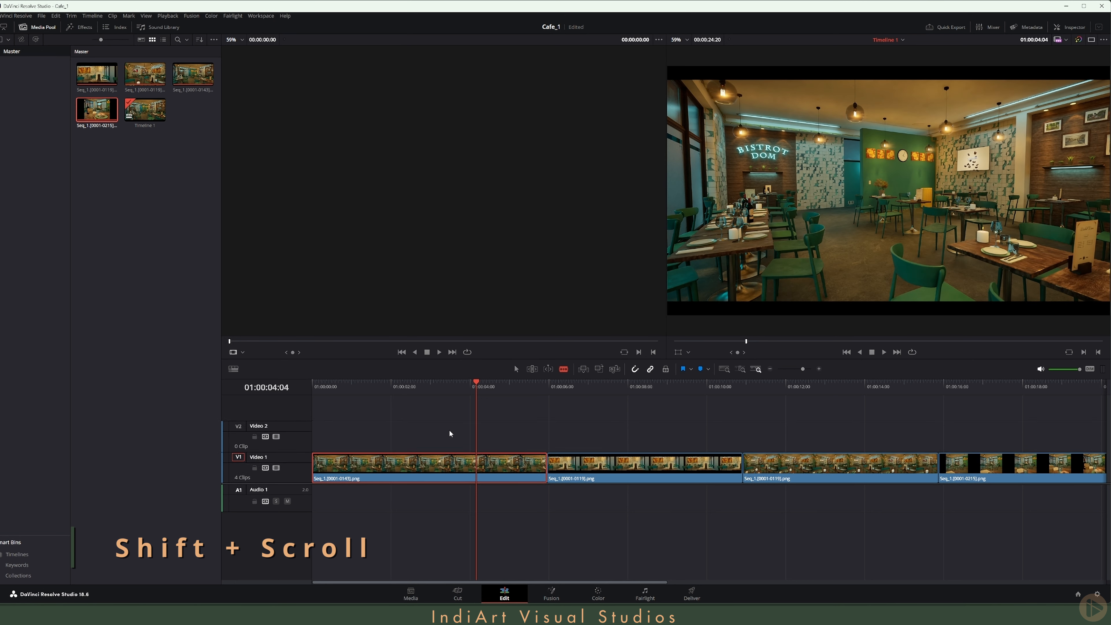
{"action": "scroll", "coordinate": [453, 431], "scroll_direction": "down", "scroll_amount": 5, "text": "shift"}
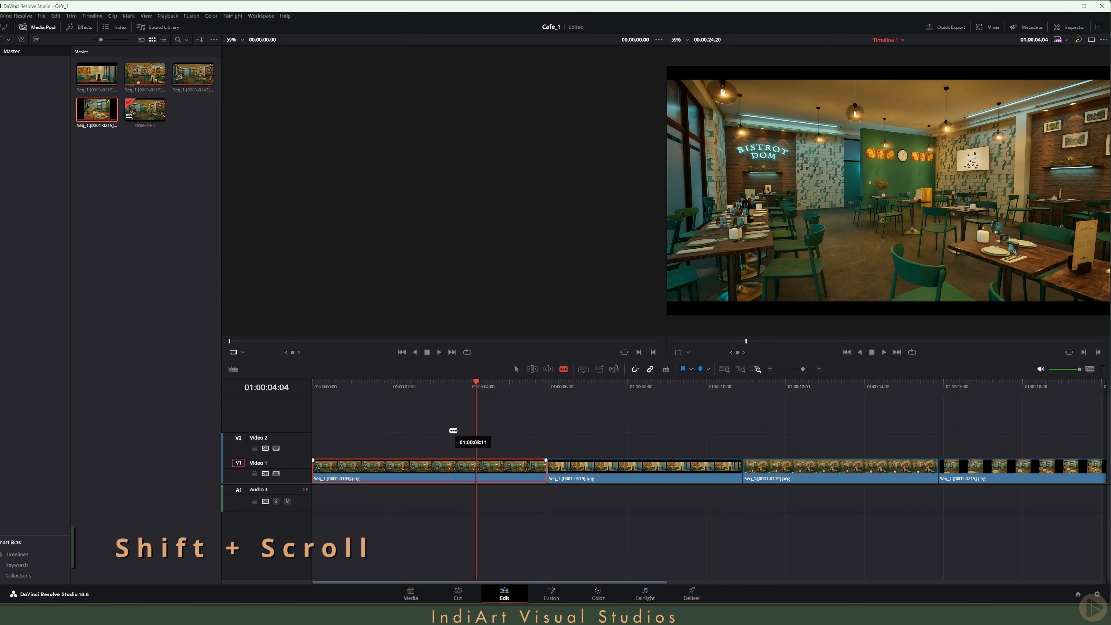
{"action": "scroll", "coordinate": [453, 430], "scroll_direction": "down", "scroll_amount": 2, "text": "shift"}
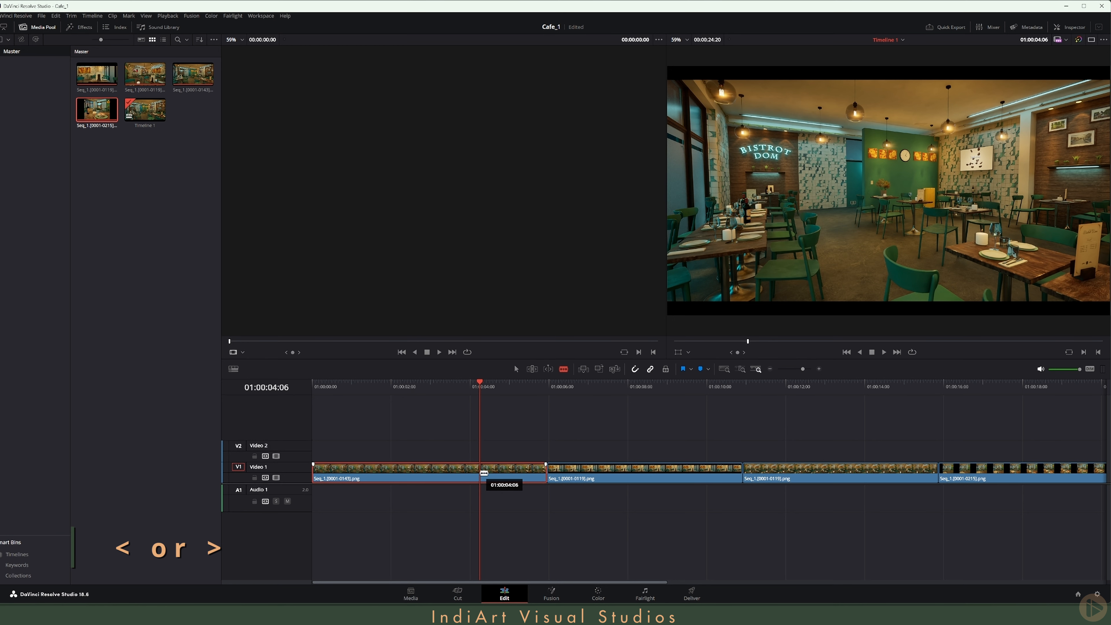
Step: Step the playhead frame by frame back and forth around 01:00:04:07 to inspect the first clip
{"action": "key", "text": "Right"}
{"action": "key", "text": "Right"}
{"action": "key", "text": "Left"}
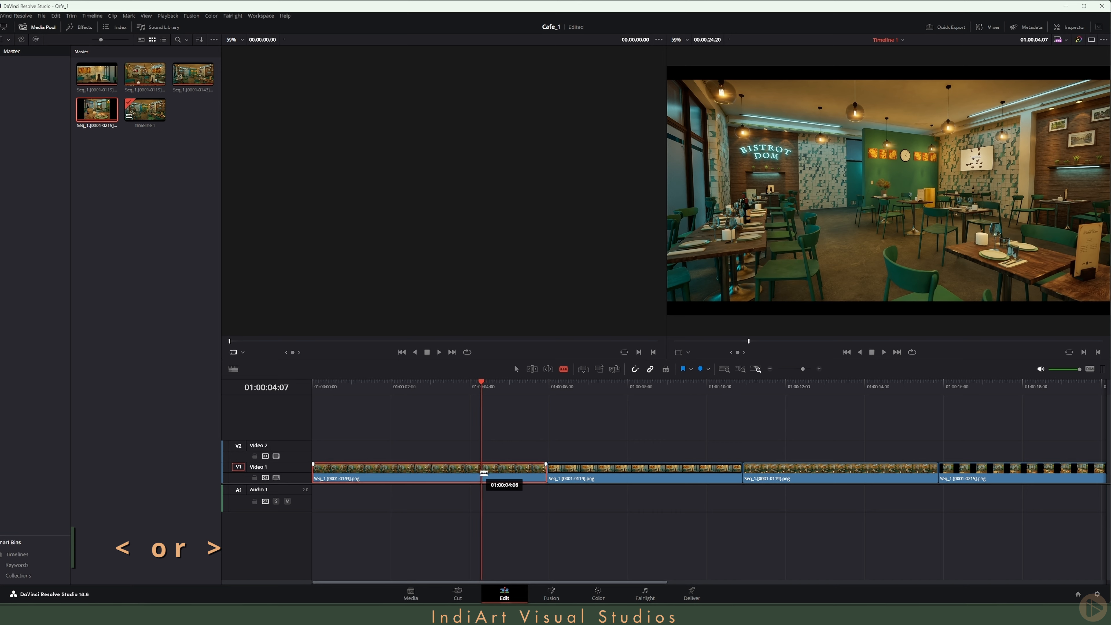
{"action": "key", "text": "Left"}
{"action": "key", "text": "Left"}
{"action": "key", "text": "Left"}
{"action": "key", "text": "Right"}
{"action": "key", "text": "Right"}
{"action": "key", "text": "Right"}
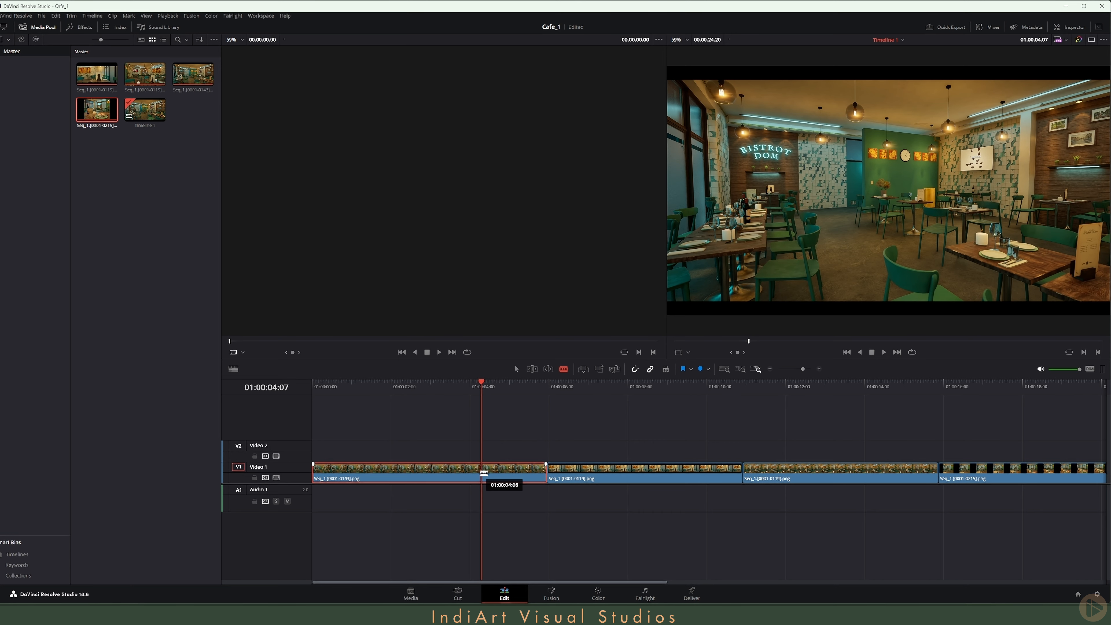
Step: Advance the playhead to 01:00:05:11 and split the first clip on Video 1 there
{"action": "key", "text": "Right"}
{"action": "key", "text": "Right"}
{"action": "key", "text": "Right"}
{"action": "key", "text": "Right"}
{"action": "key", "text": "Right"}
{"action": "key", "text": "Right"}
{"action": "key", "text": "Right"}
{"action": "key", "text": "Right"}
{"action": "key", "text": "Right"}
{"action": "key", "text": "Right"}
{"action": "key", "text": "Right"}
{"action": "key", "text": "Right"}
{"action": "key", "text": "Right"}
{"action": "key", "text": "Right"}
{"action": "key", "text": "Right"}
{"action": "key", "text": "Right"}
{"action": "key", "text": "Right"}
{"action": "key", "text": "Right"}
{"action": "key", "text": "Right"}
{"action": "key", "text": "Right"}
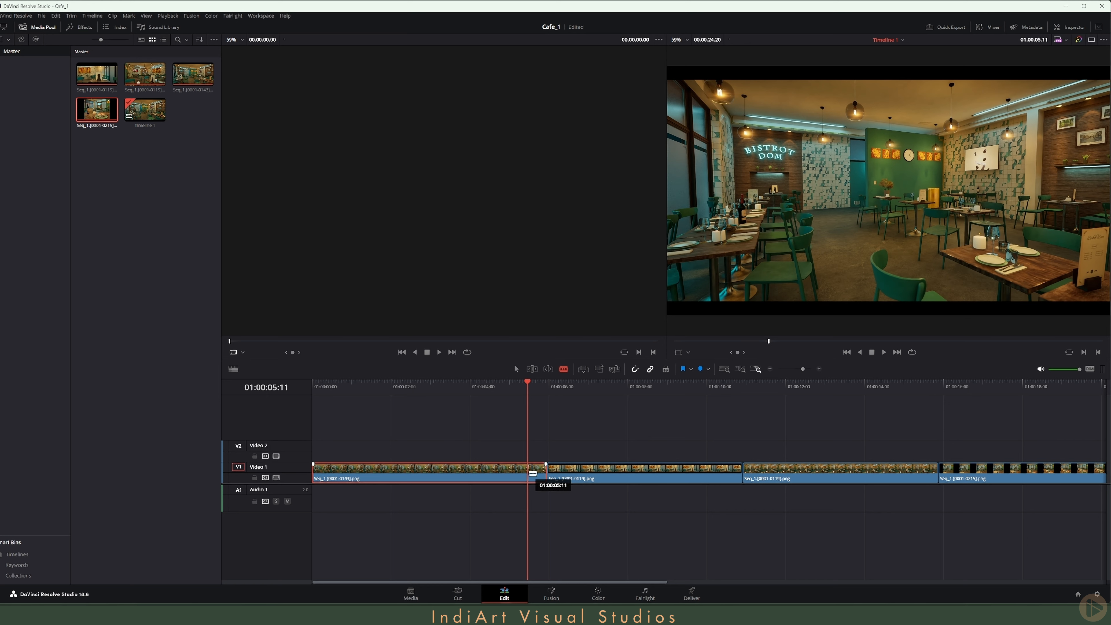
{"action": "left_click", "coordinate": [529, 473]}
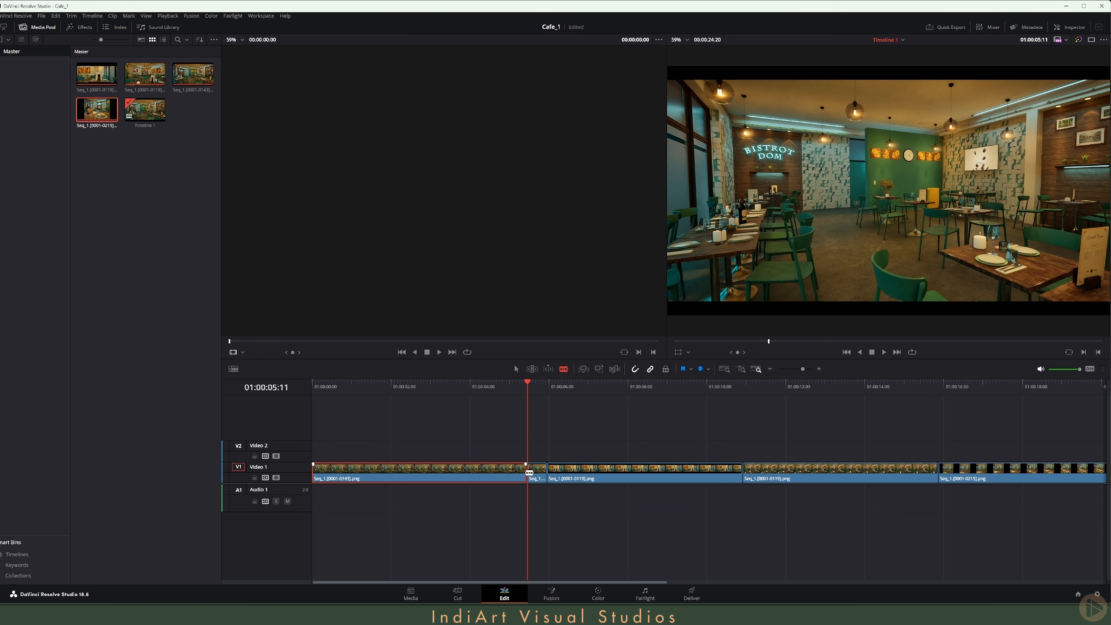
Step: Ripple delete the short leftover piece of the first clip after the 01:00:05:11 cut, and undo that deletion
{"action": "scroll", "coordinate": [571, 492], "scroll_direction": "up", "scroll_amount": 2}
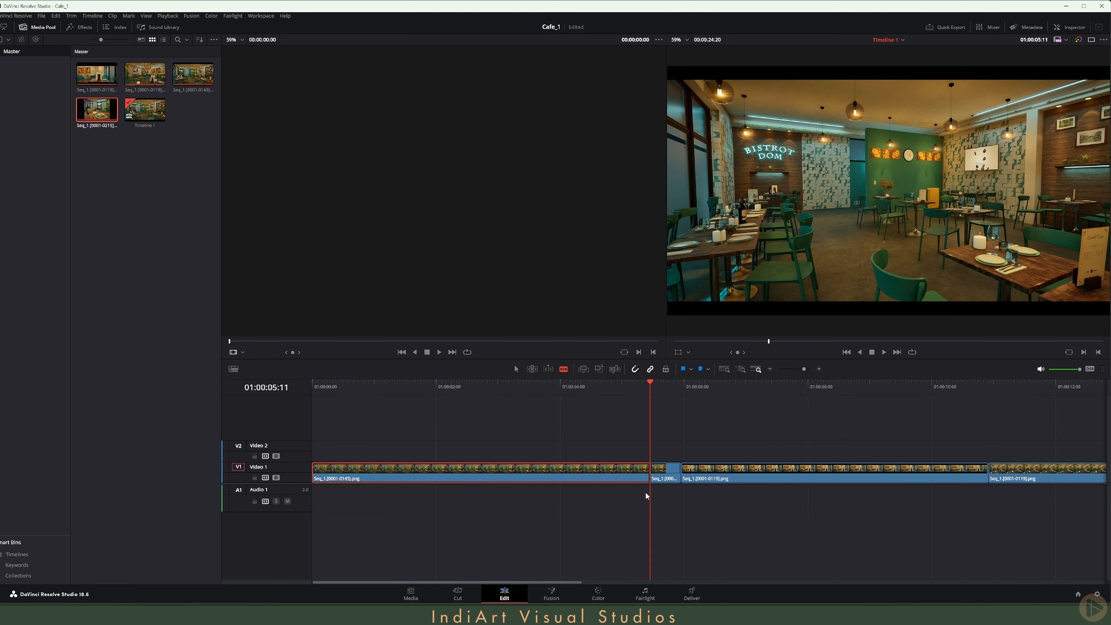
{"action": "scroll", "coordinate": [647, 496], "scroll_direction": "up", "scroll_amount": 1}
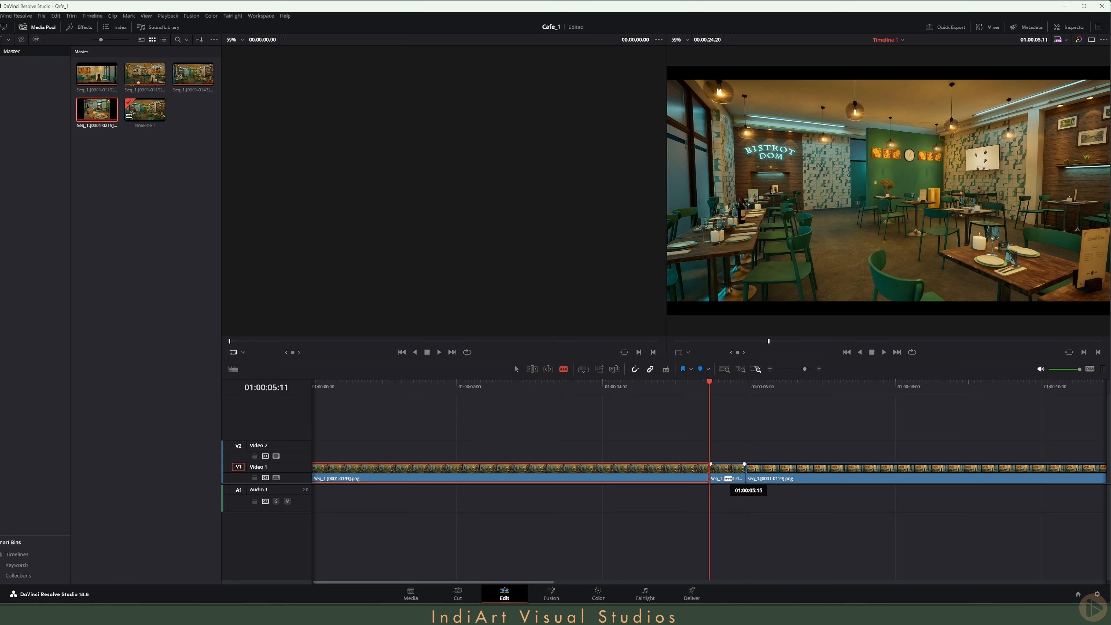
{"action": "key", "text": "a"}
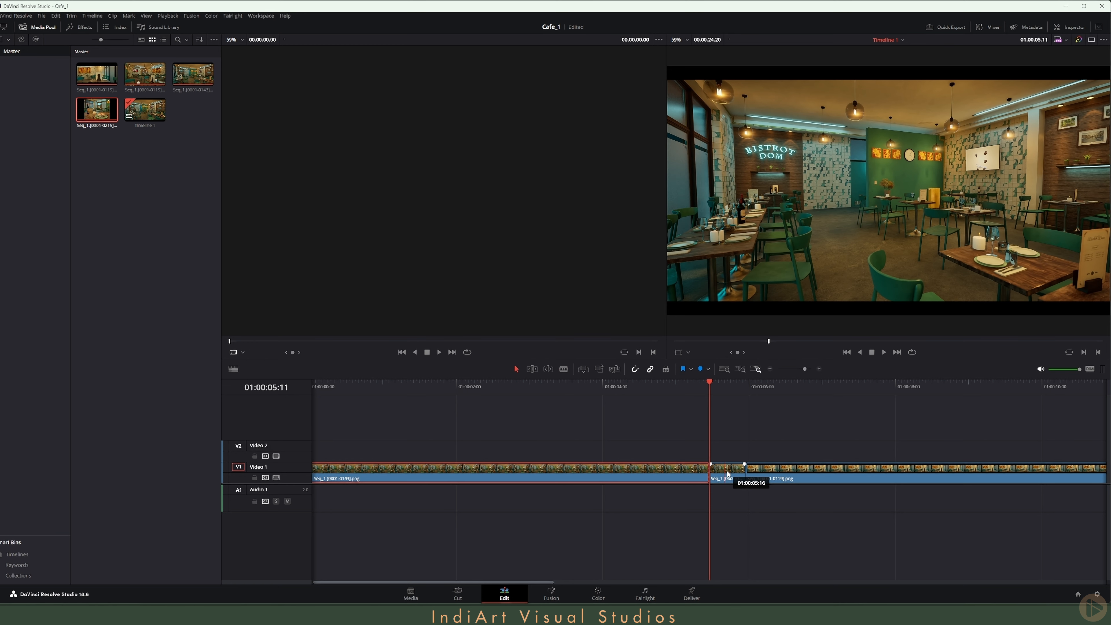
{"action": "left_click", "coordinate": [729, 476]}
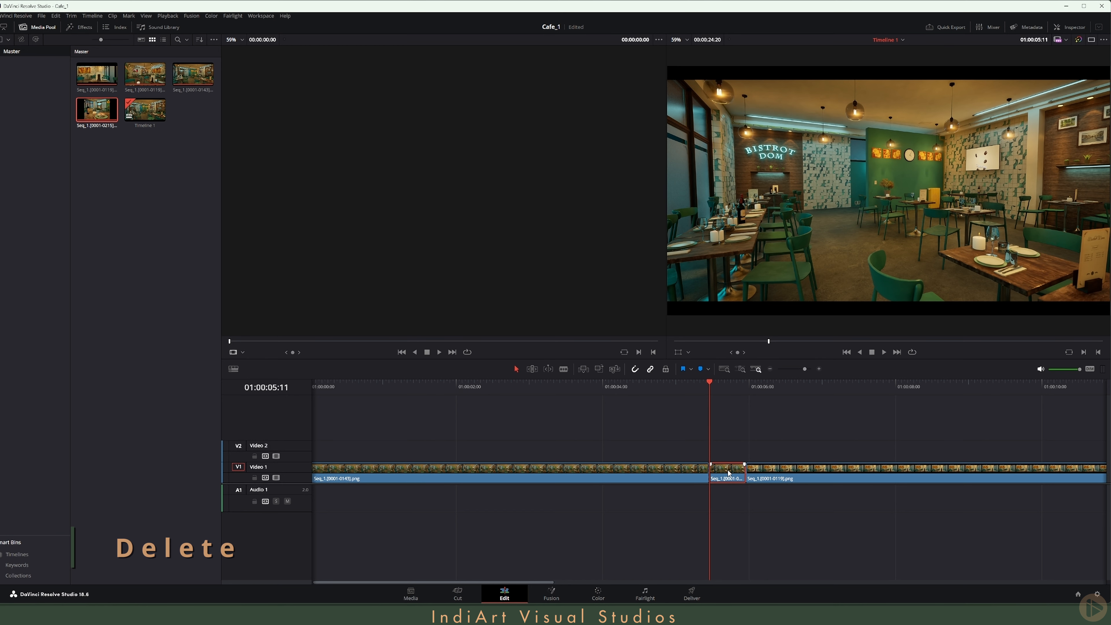
{"action": "key", "text": "Delete"}
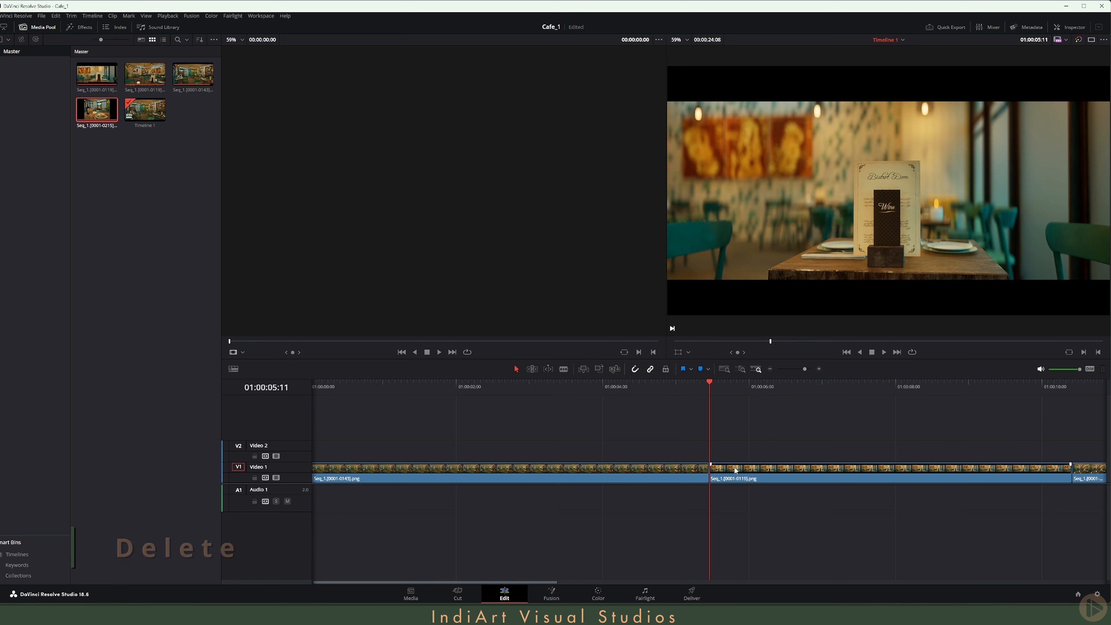
{"action": "key", "text": "ctrl+z"}
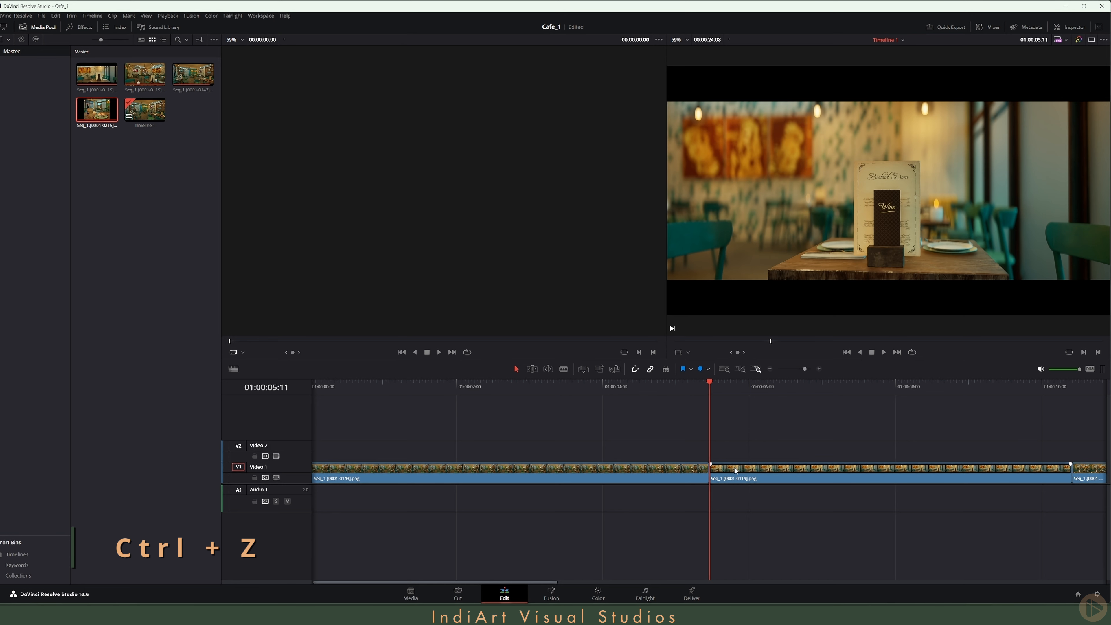
Step: Ripple delete the leftover piece of the first clip again, closing the gap on Video 1, and undo that deletion
{"action": "scroll", "coordinate": [714, 441], "scroll_direction": "down", "scroll_amount": 2}
{"action": "scroll", "coordinate": [661, 453], "scroll_direction": "down", "scroll_amount": 2}
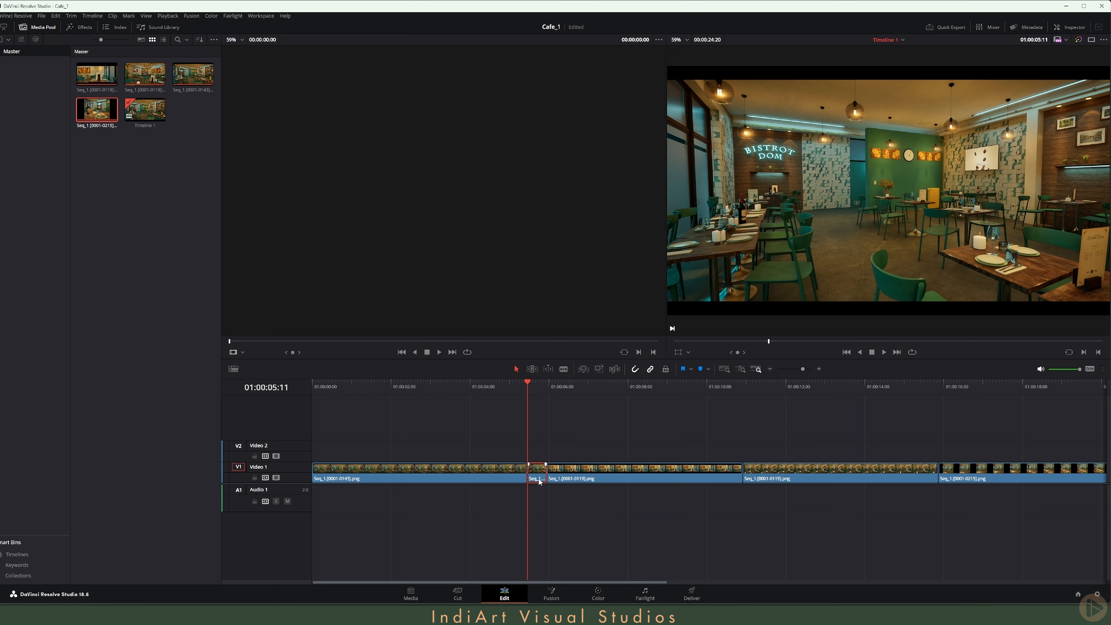
{"action": "key", "text": "Delete"}
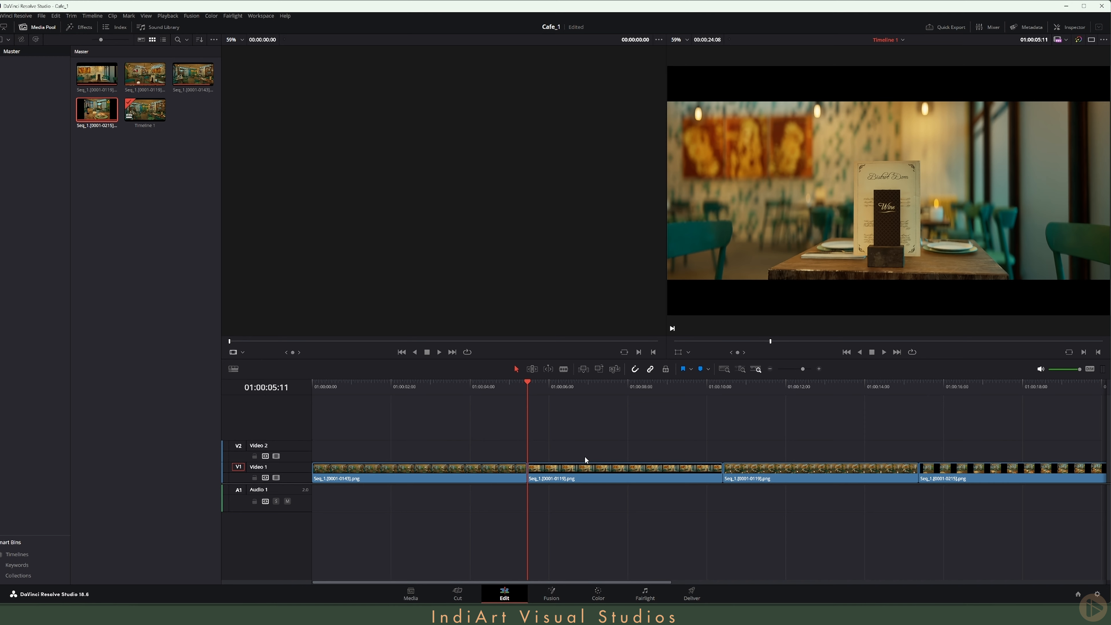
{"action": "key", "text": "ctrl+z"}
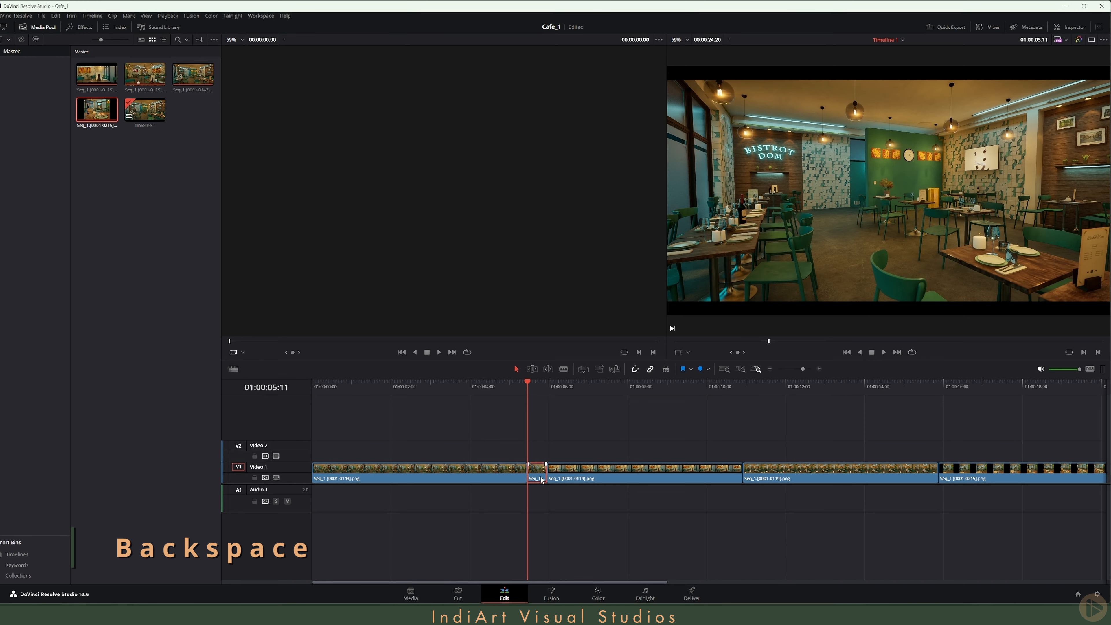
Step: Delete the leftover piece leaving a gap, try moving the second clip up against the first, and restore the original clip arrangement
{"action": "key", "text": "BackSpace"}
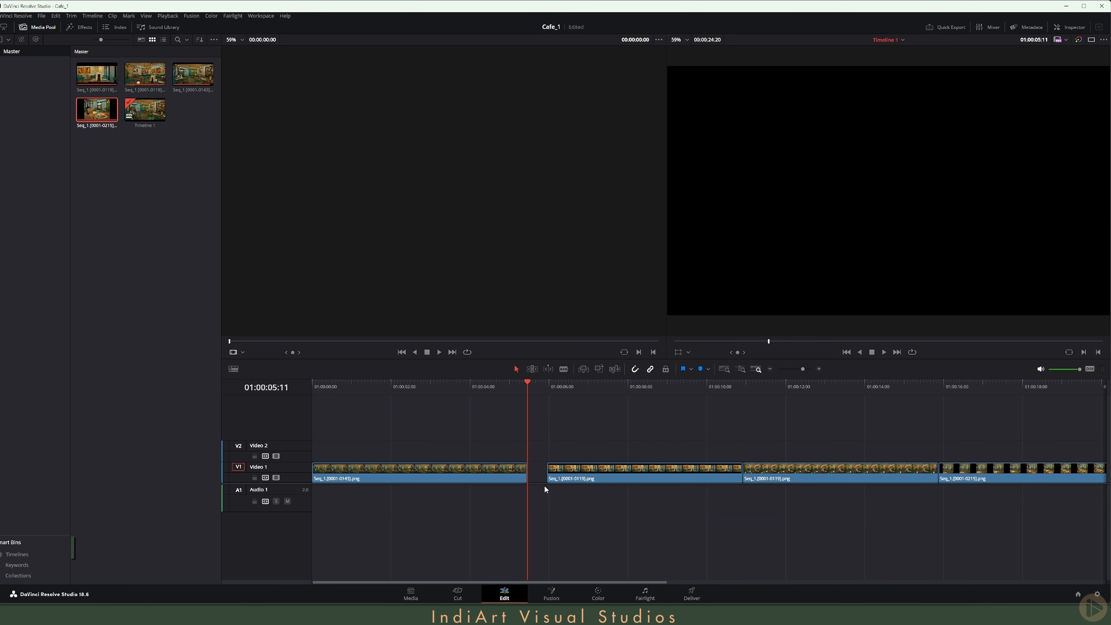
{"action": "left_click_drag", "start_coordinate": [641, 476], "coordinate": [629, 477]}
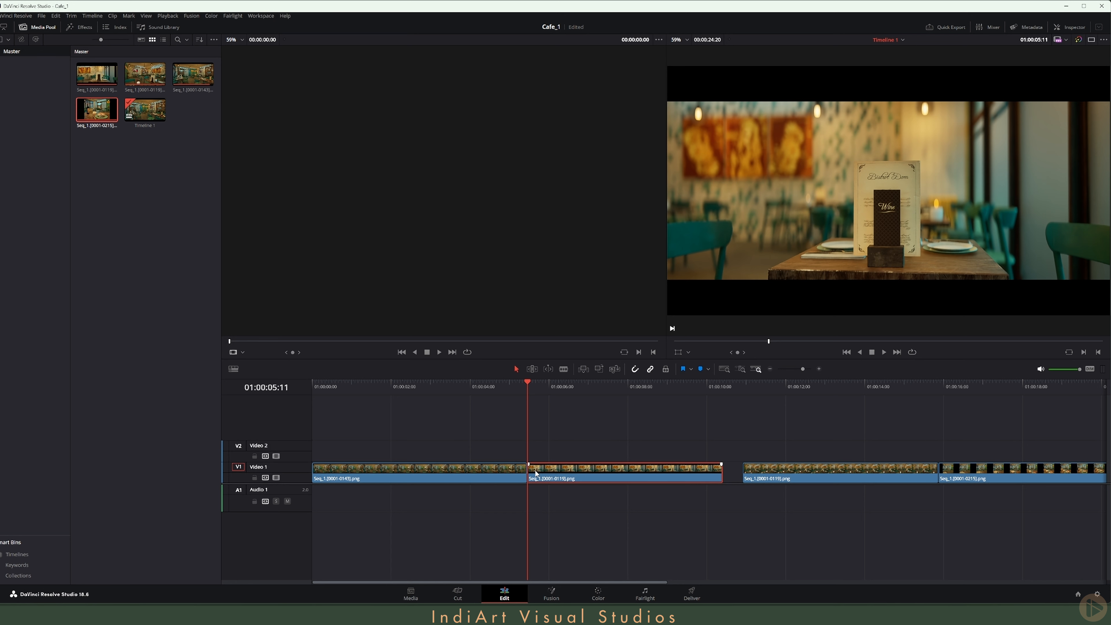
{"action": "left_click_drag", "start_coordinate": [552, 477], "coordinate": [572, 477]}
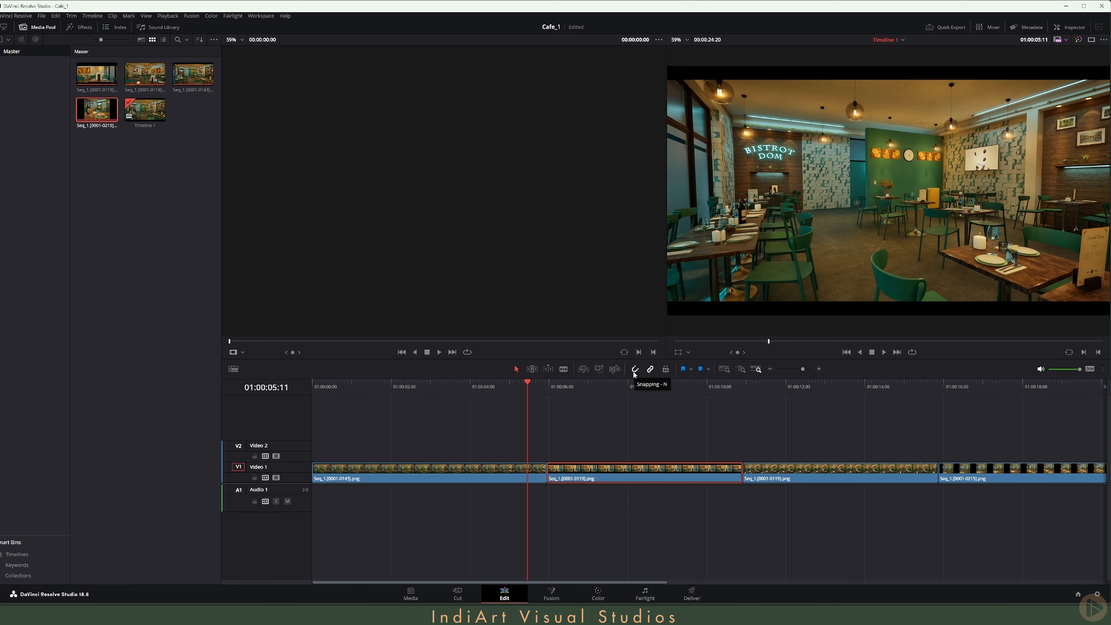
Step: Turn off snapping and split the first clip on Video 1 at 01:00:05:13 with the blade
{"action": "key", "text": "n"}
{"action": "key", "text": "n"}
{"action": "mouse_move", "coordinate": [541, 387]}
{"action": "left_mouse_down"}
{"action": "mouse_move", "coordinate": [556, 385]}
{"action": "mouse_move", "coordinate": [531, 390]}
{"action": "left_mouse_up"}
{"action": "key", "text": "b"}
{"action": "left_click", "coordinate": [537, 472]}
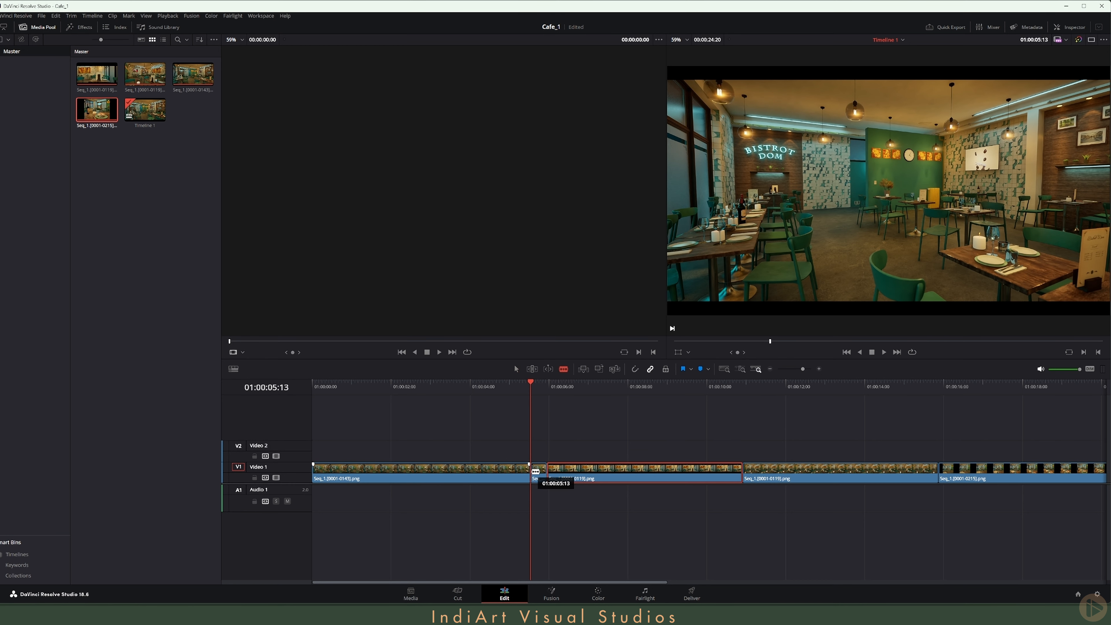
Step: Delete the leftover piece after the 01:00:05:13 cut and try moving the second clip into the gap with snapping off and on
{"action": "key", "text": "a"}
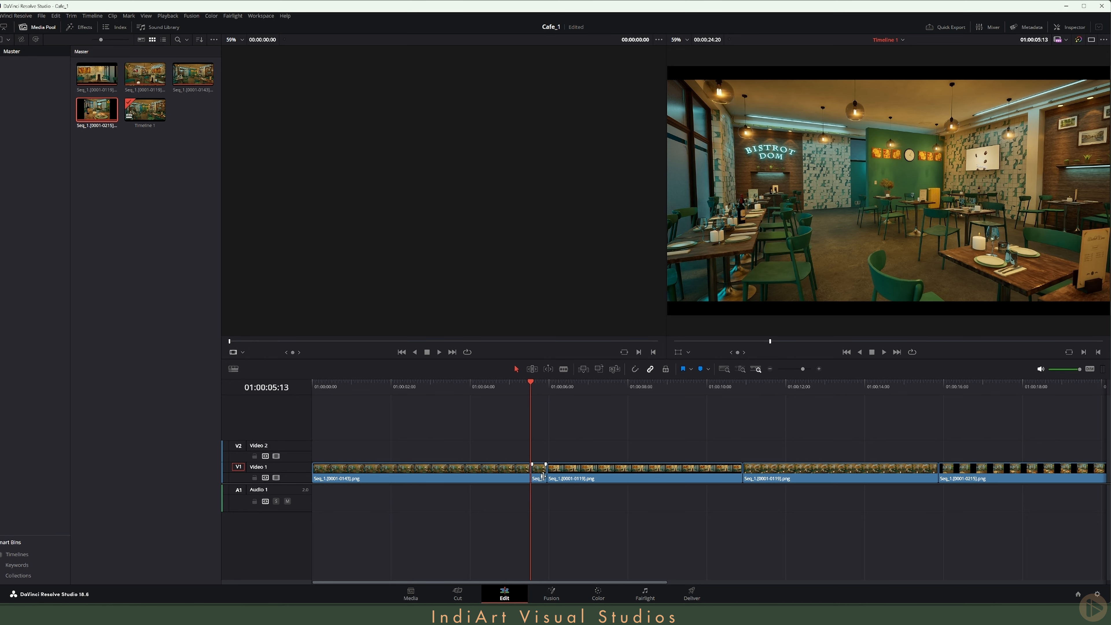
{"action": "left_click", "coordinate": [542, 475]}
{"action": "key", "text": "Delete"}
{"action": "left_click_drag", "start_coordinate": [599, 478], "coordinate": [589, 477]}
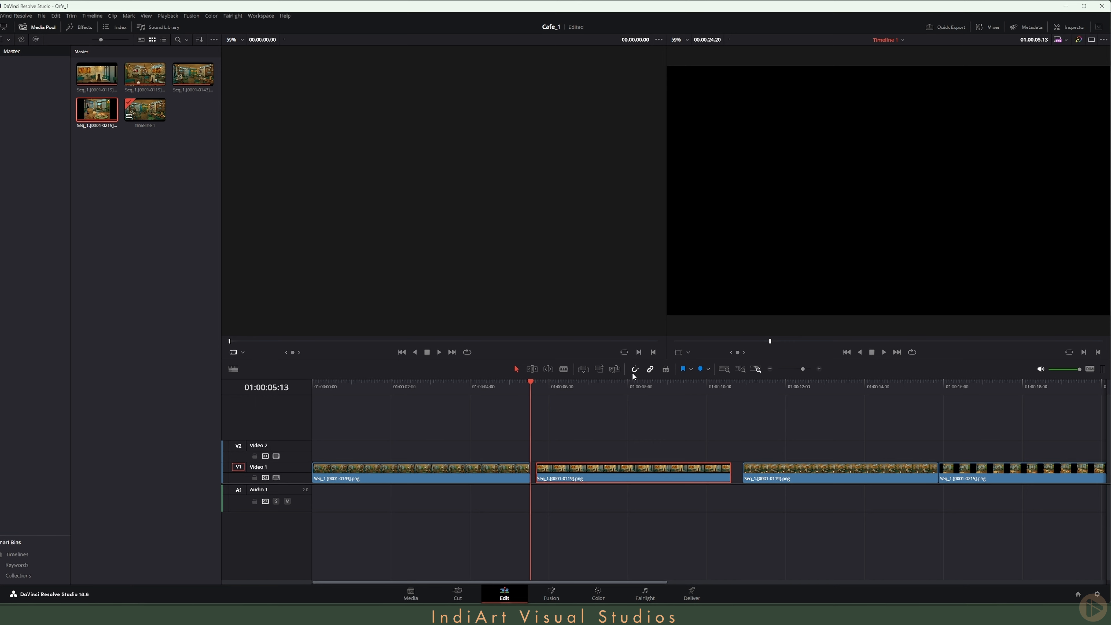
{"action": "left_click_drag", "start_coordinate": [582, 482], "coordinate": [594, 482]}
Step: Scrub the playhead through the first and second clips, leaving it at 01:00:05:05
{"action": "left_click_drag", "start_coordinate": [531, 388], "coordinate": [511, 389]}
{"action": "scroll", "coordinate": [644, 416], "scroll_direction": "down", "scroll_amount": 1}
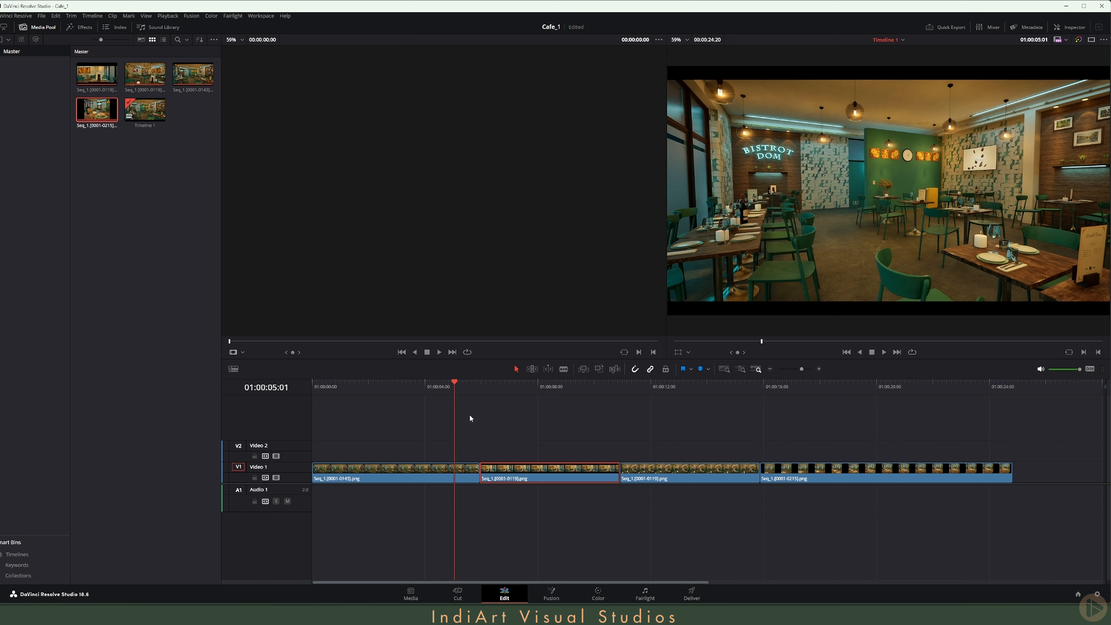
{"action": "mouse_move", "coordinate": [447, 390]}
{"action": "left_mouse_down"}
{"action": "mouse_move", "coordinate": [362, 389]}
{"action": "mouse_move", "coordinate": [442, 392]}
{"action": "left_mouse_up"}
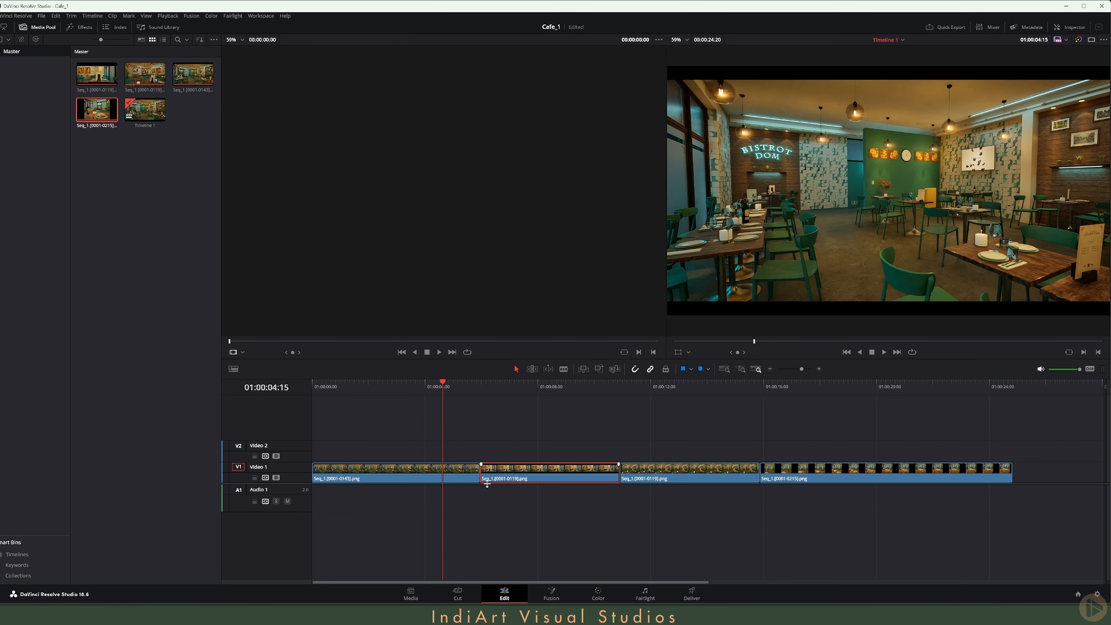
{"action": "left_click", "coordinate": [557, 387]}
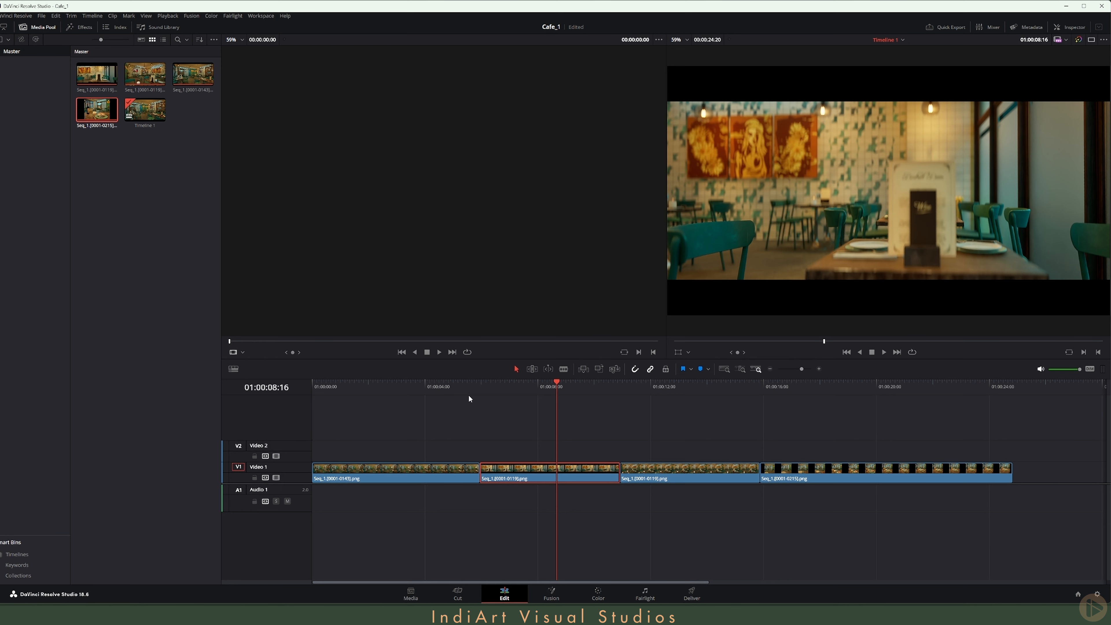
{"action": "left_click_drag", "start_coordinate": [502, 389], "coordinate": [459, 390]}
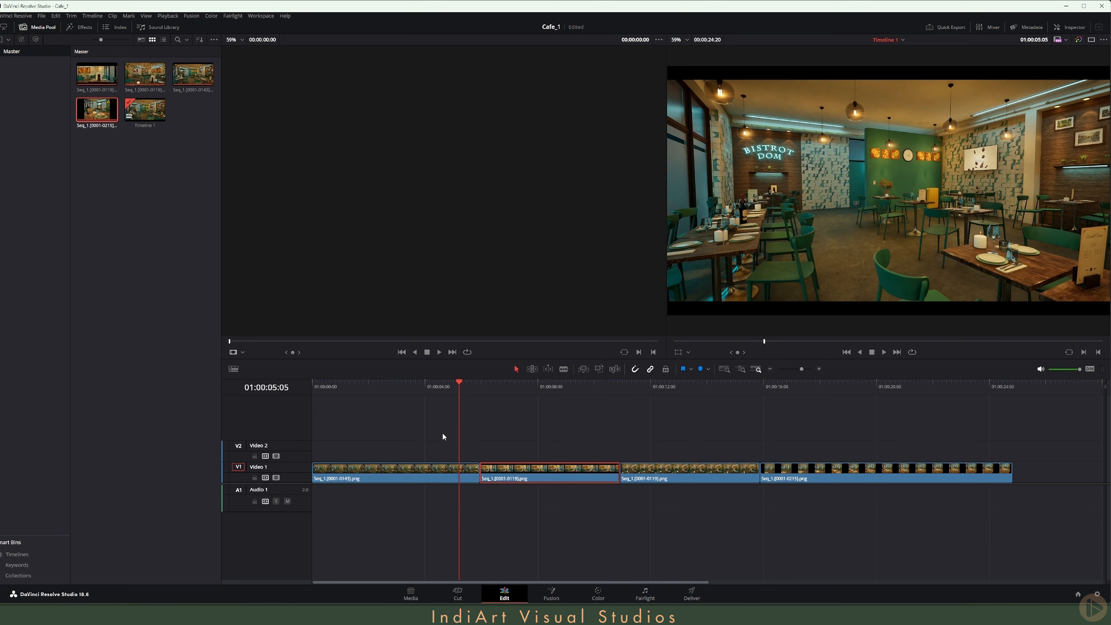
Step: Try changing the first clip's zoom and opacity, undoing the zoom change
{"action": "left_click", "coordinate": [423, 475]}
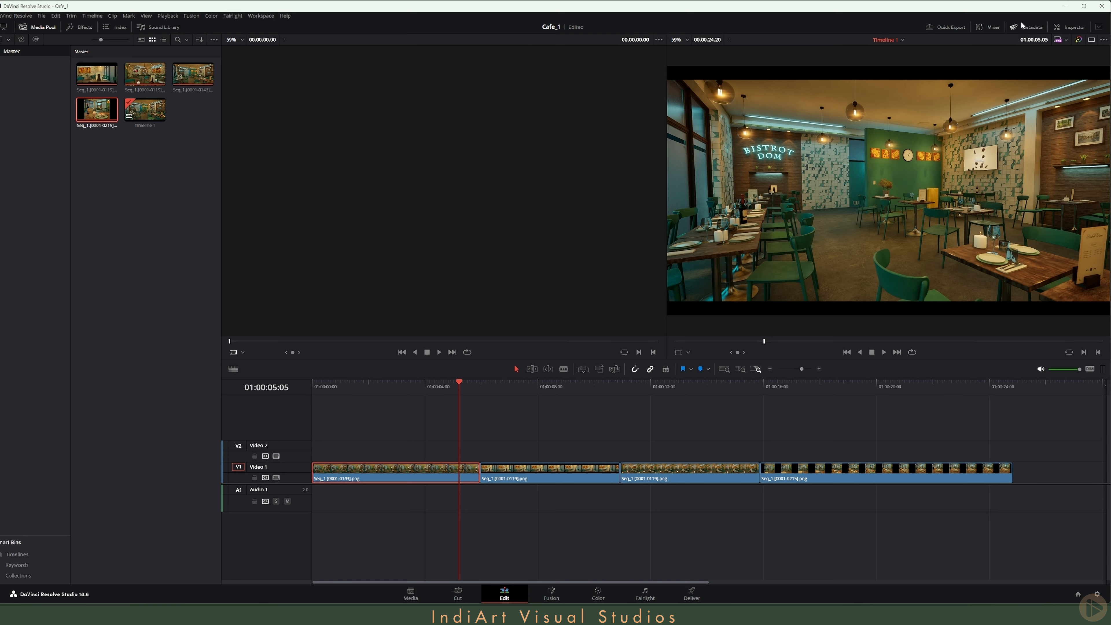
{"action": "left_click", "coordinate": [1071, 28]}
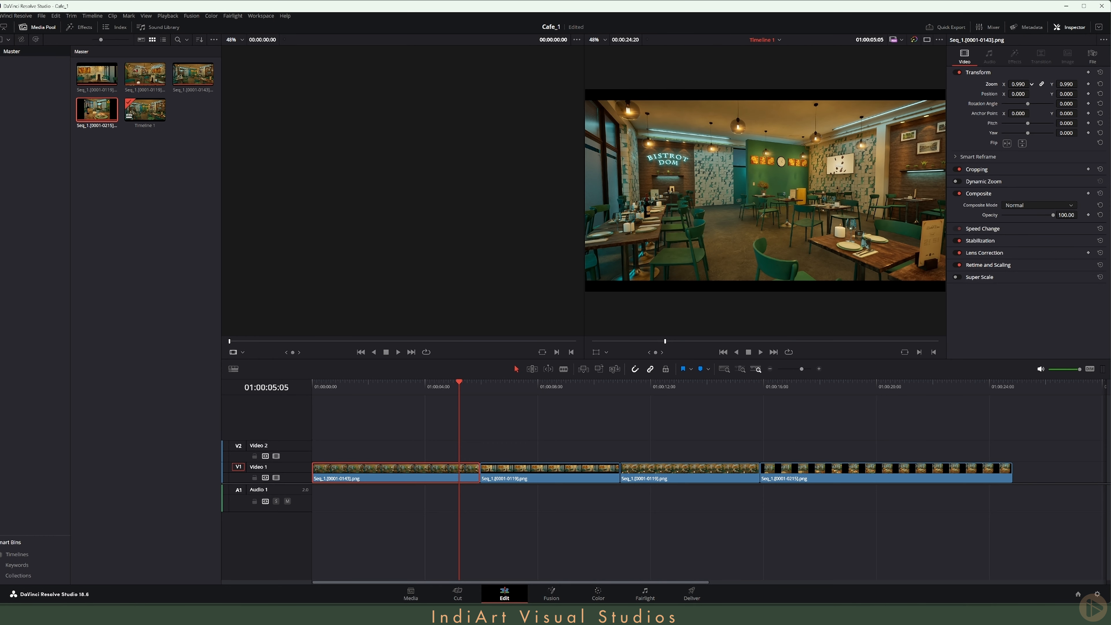
{"action": "left_click_drag", "start_coordinate": [1018, 84], "coordinate": [925, 95]}
{"action": "key", "text": "ctrl+z"}
{"action": "key", "text": "ctrl+z"}
{"action": "mouse_move", "coordinate": [1053, 215]}
{"action": "left_mouse_down"}
{"action": "mouse_move", "coordinate": [1032, 215]}
{"action": "mouse_move", "coordinate": [1061, 215]}
{"action": "left_mouse_up"}
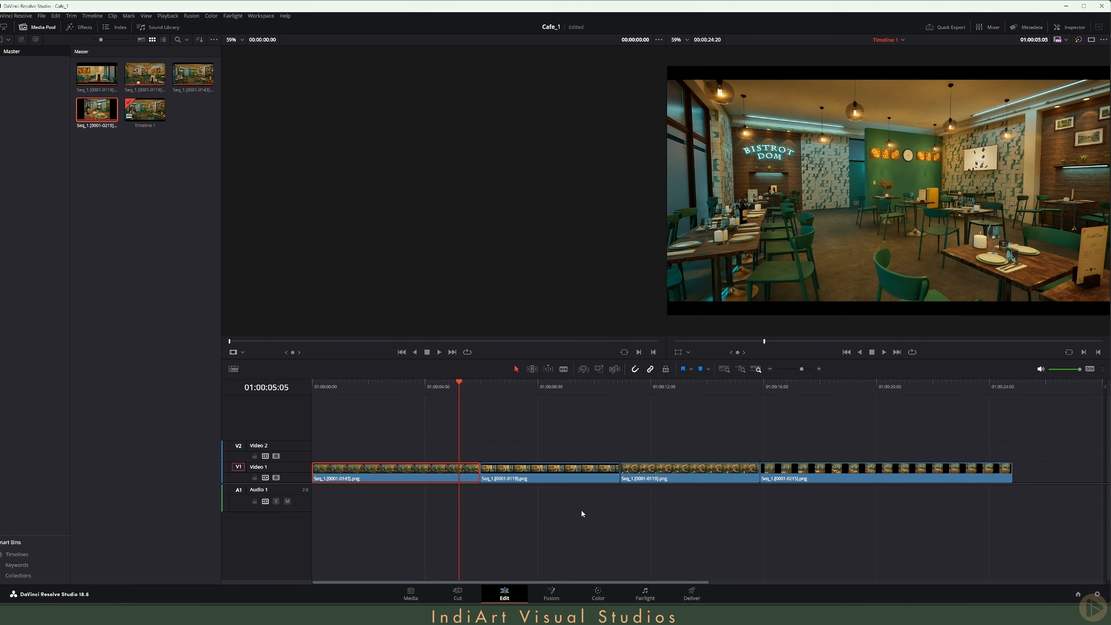
Step: Switch to the Color page, widen the node graph area and place node 01 nearer its middle
{"action": "left_click", "coordinate": [599, 594]}
{"action": "left_click", "coordinate": [25, 29]}
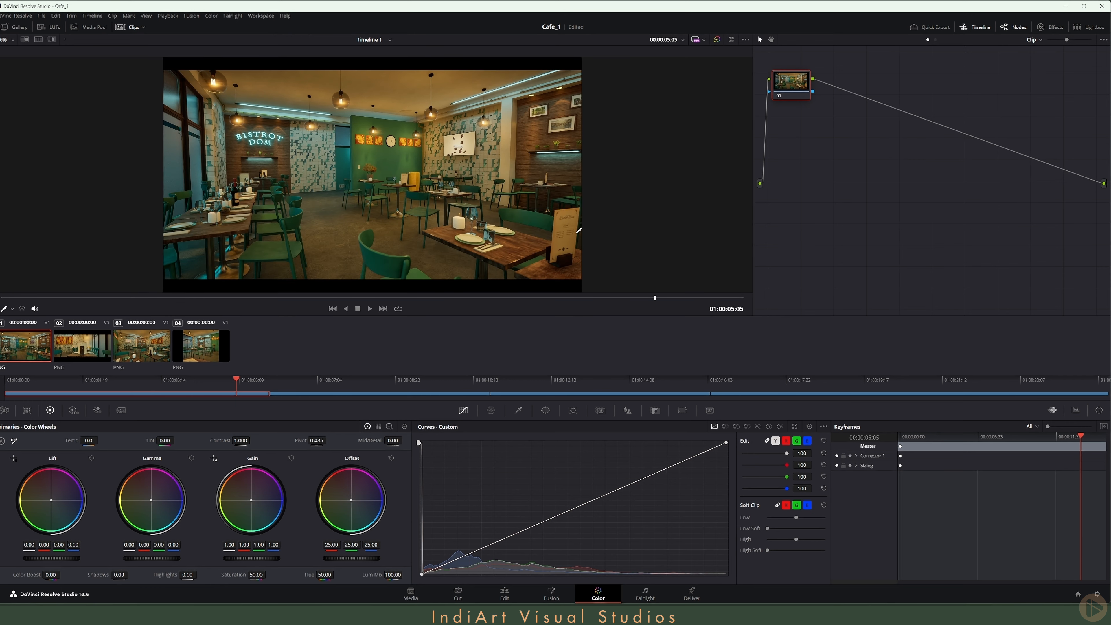
{"action": "left_click_drag", "start_coordinate": [753, 141], "coordinate": [648, 142]}
{"action": "left_click_drag", "start_coordinate": [688, 86], "coordinate": [748, 132]}
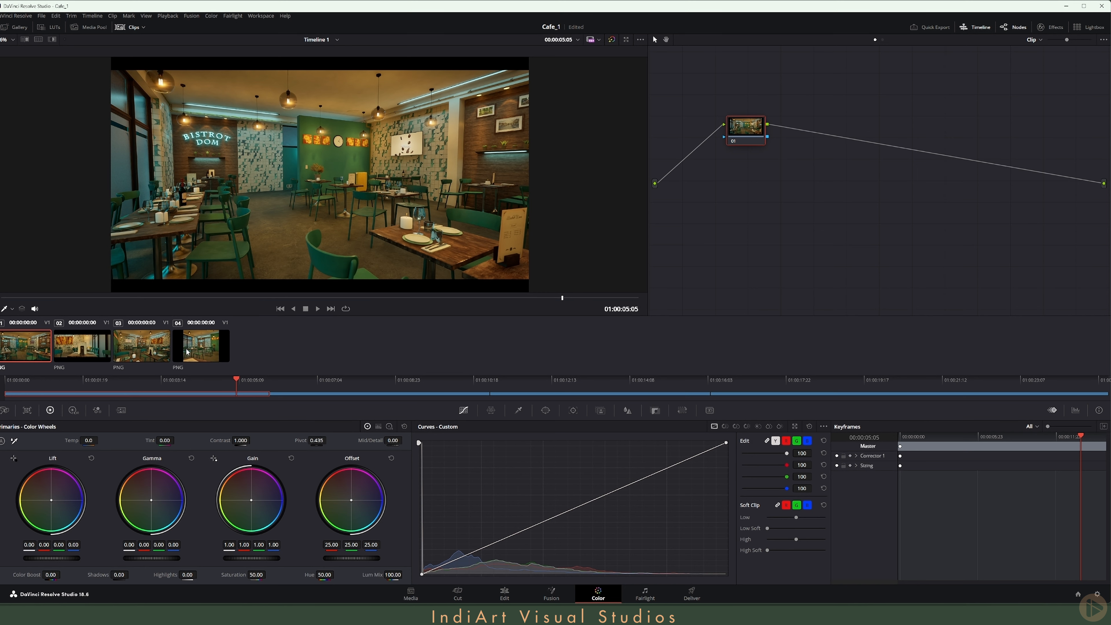
Step: Look through clips 02, 03 and 04 on the Color page and return to clip 01
{"action": "left_click", "coordinate": [126, 28]}
{"action": "left_click", "coordinate": [127, 28]}
{"action": "left_click", "coordinate": [81, 353]}
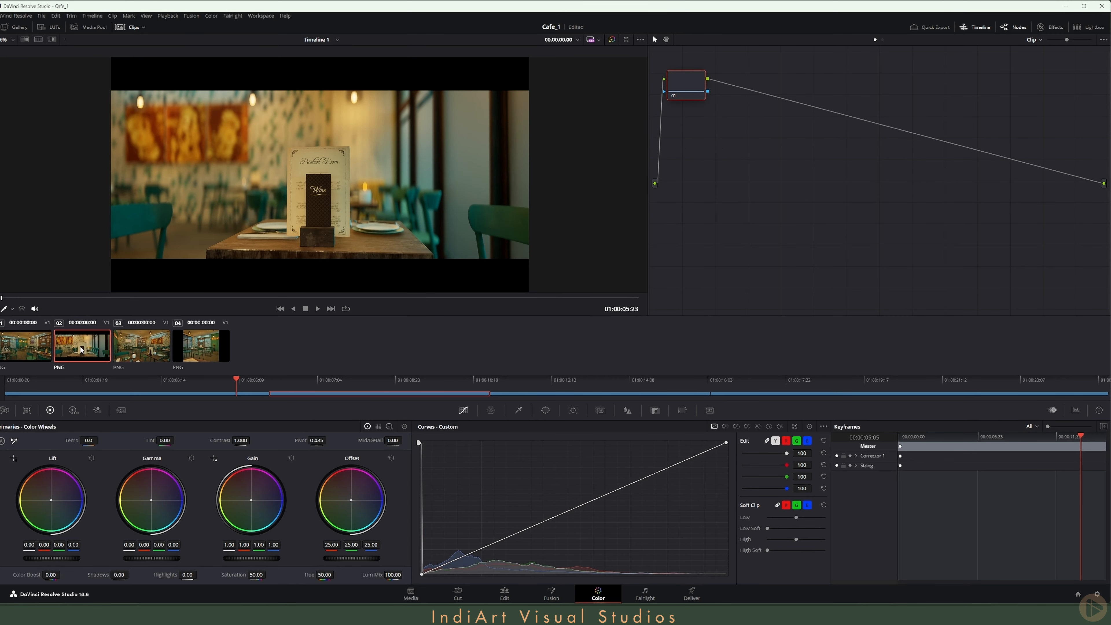
{"action": "left_click", "coordinate": [139, 351]}
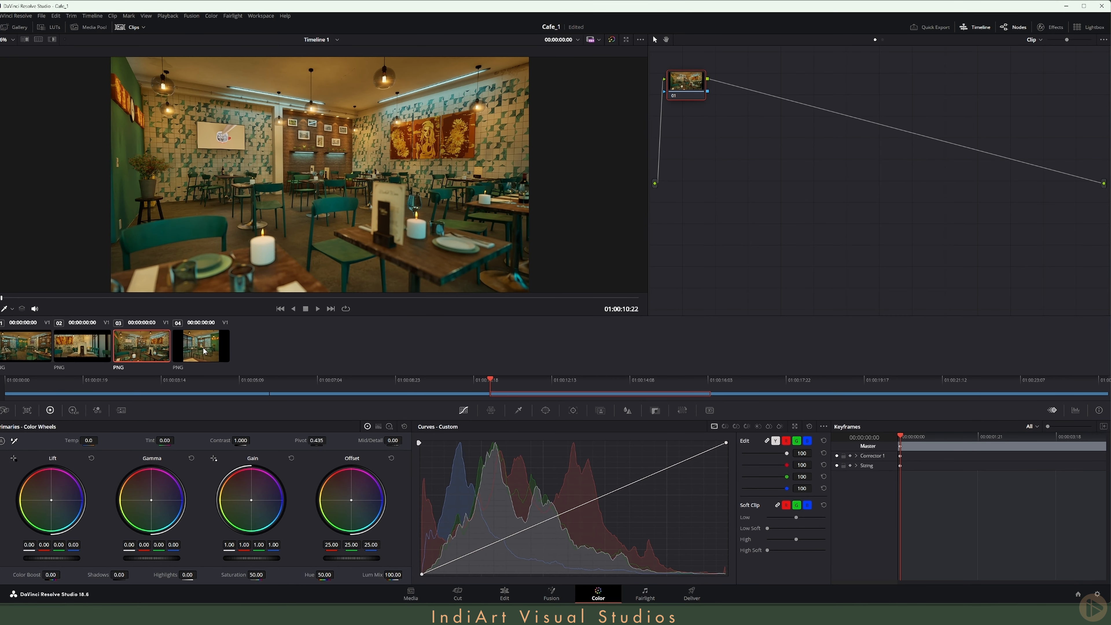
{"action": "left_click", "coordinate": [205, 351]}
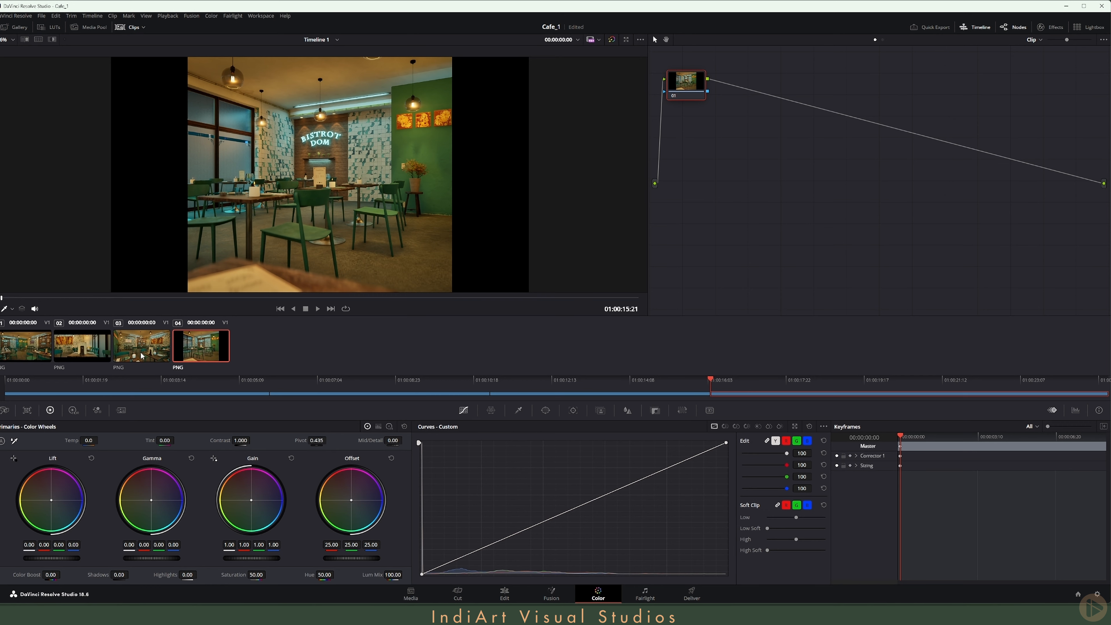
{"action": "left_click", "coordinate": [29, 346]}
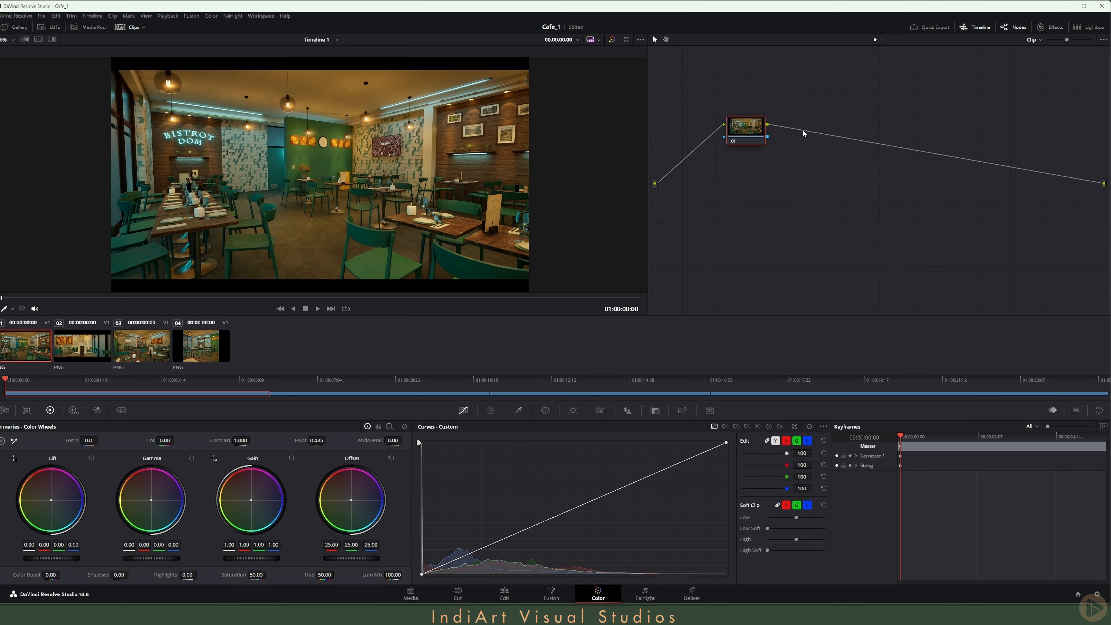
Step: Nudge node 01 slightly and show the video scopes in a floating window
{"action": "left_click_drag", "start_coordinate": [753, 138], "coordinate": [764, 131]}
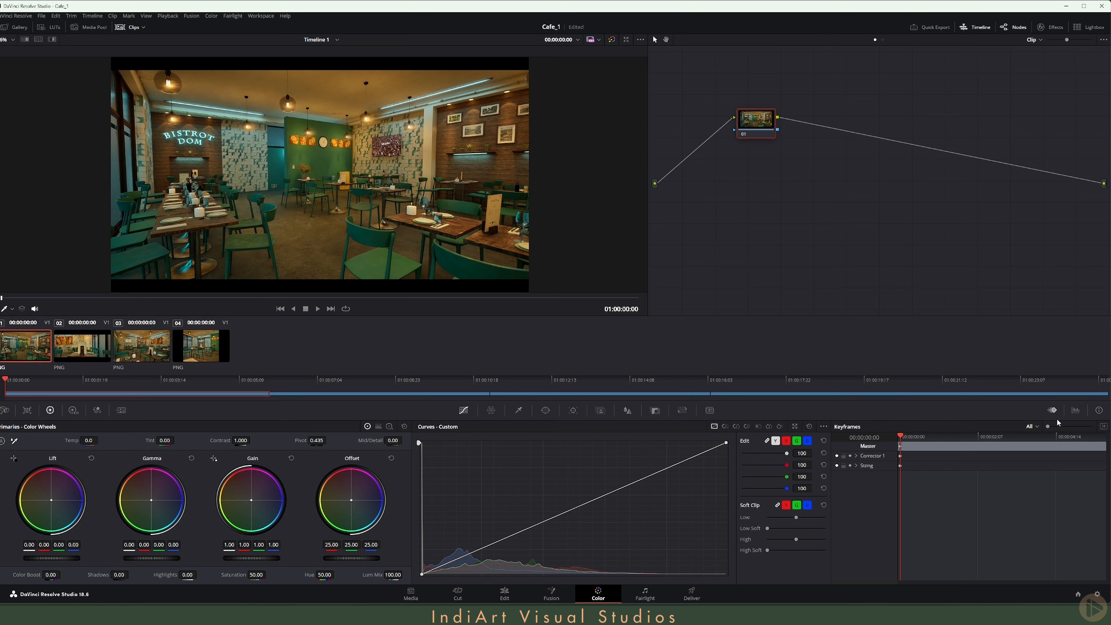
{"action": "left_click", "coordinate": [1075, 411]}
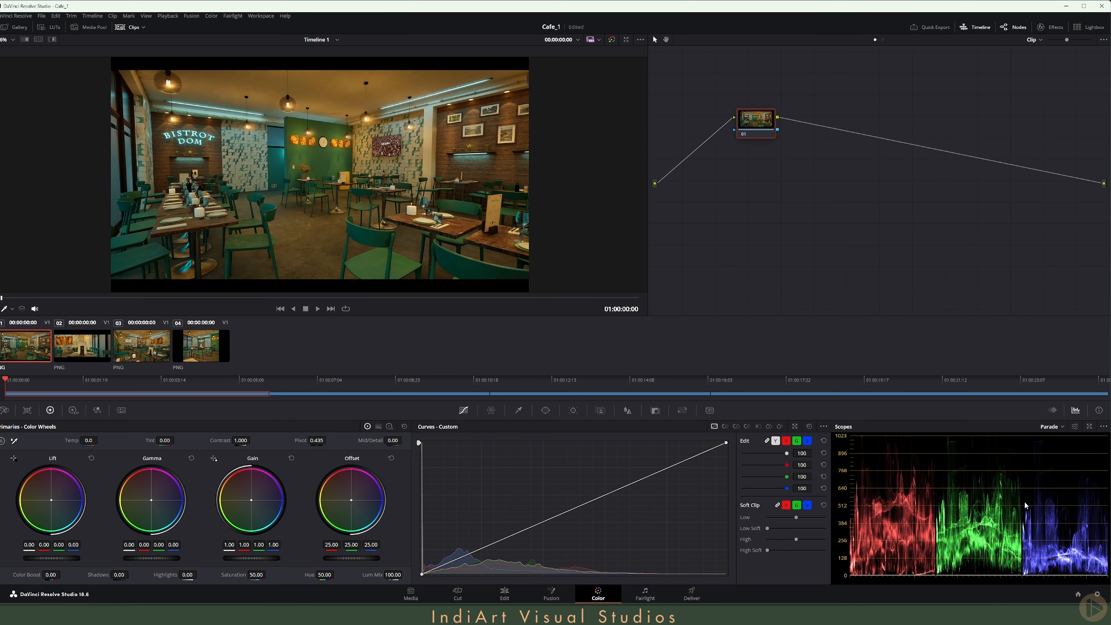
{"action": "left_click", "coordinate": [1090, 427]}
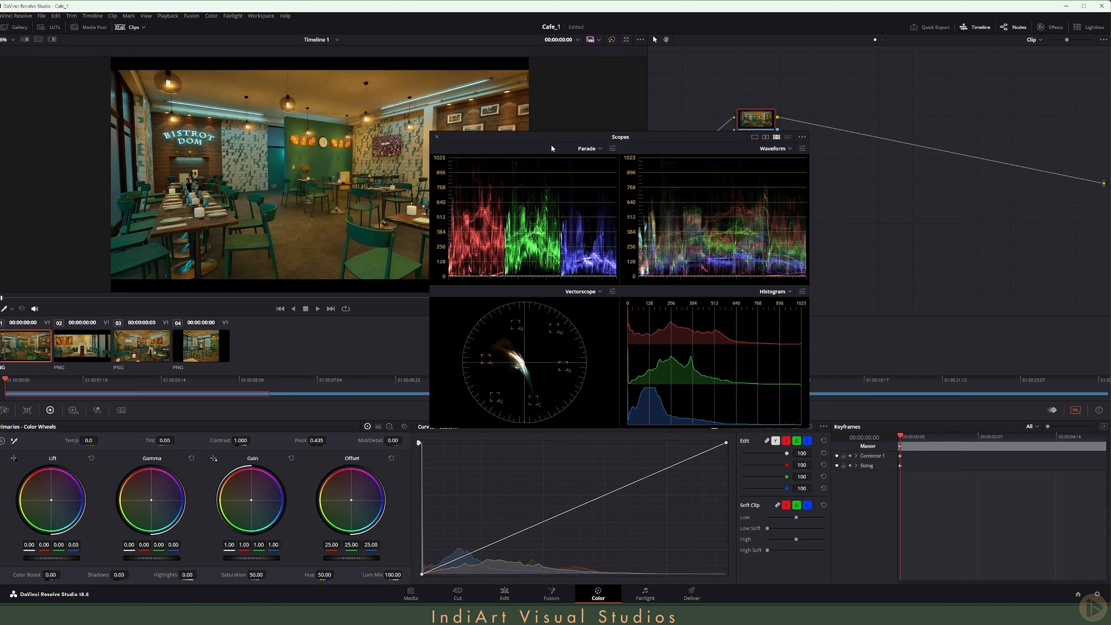
{"action": "left_click_drag", "start_coordinate": [525, 142], "coordinate": [601, 132]}
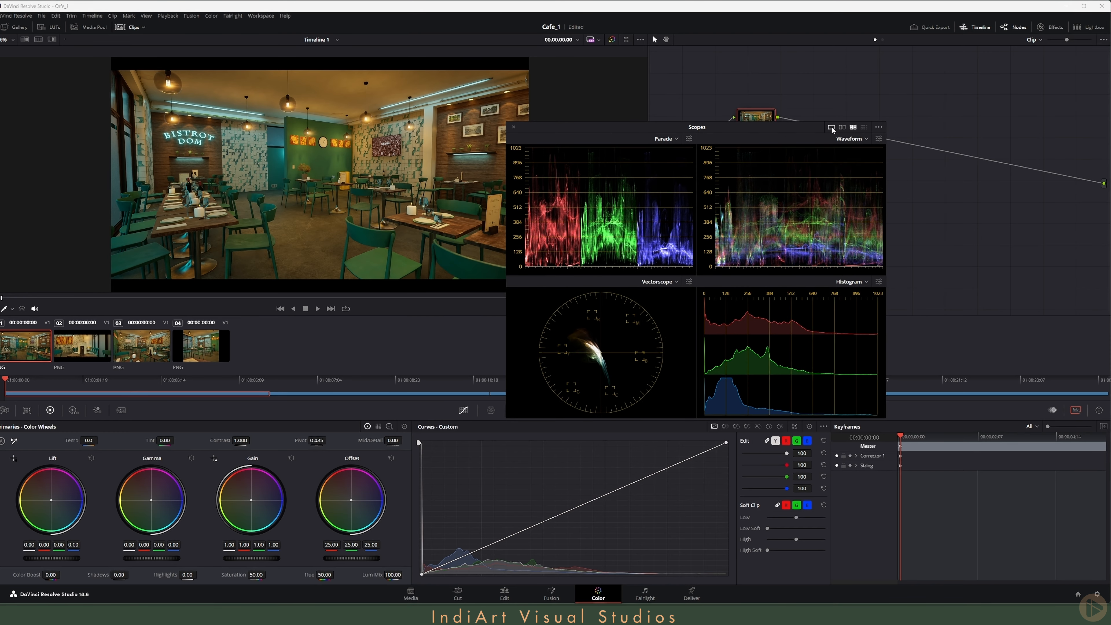
Step: Compare the one-scope, two-scope and four-scope layouts of the scopes window
{"action": "left_click", "coordinate": [831, 127]}
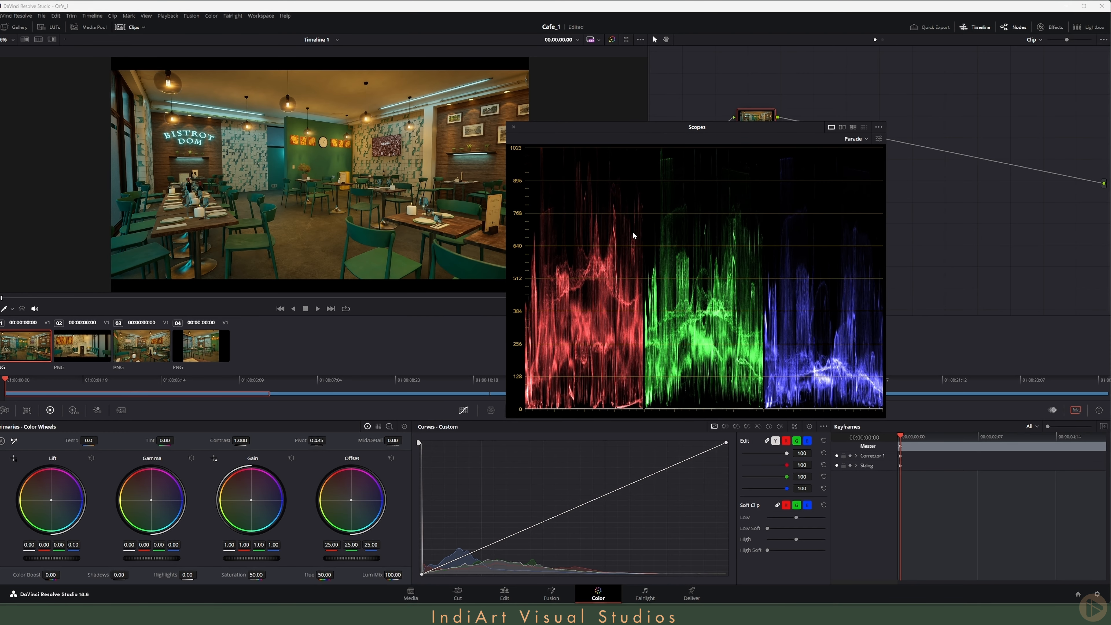
{"action": "left_click", "coordinate": [842, 127]}
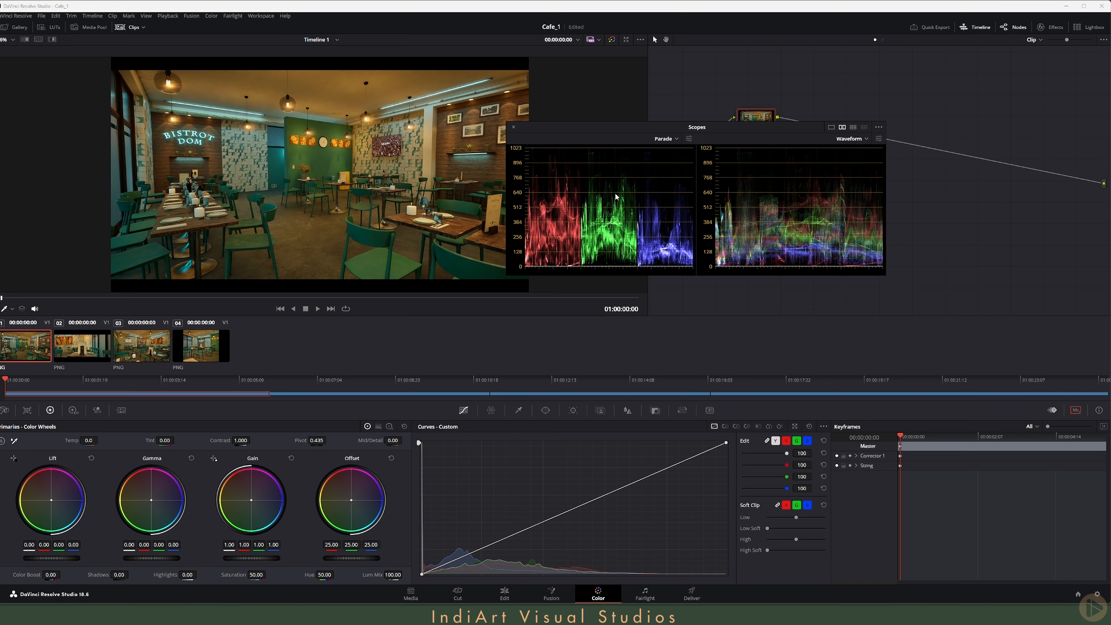
{"action": "left_click", "coordinate": [853, 127]}
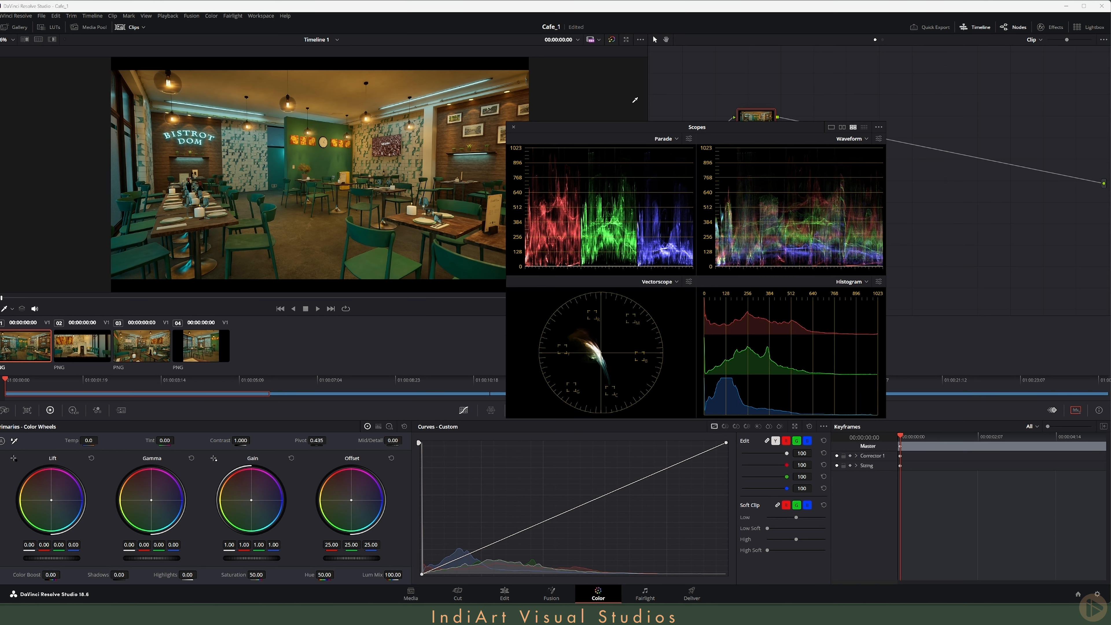
Step: Set the scopes window to show two scopes side by side, Waveform first and Parade second, clear of the viewer
{"action": "left_click_drag", "start_coordinate": [640, 129], "coordinate": [753, 184]}
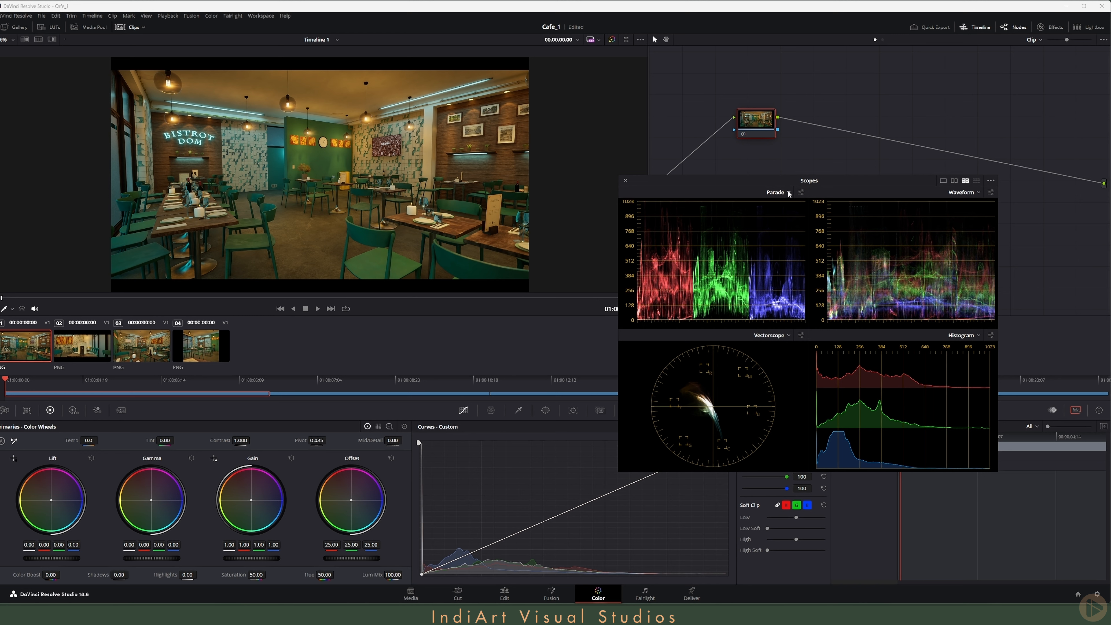
{"action": "left_click", "coordinate": [779, 194]}
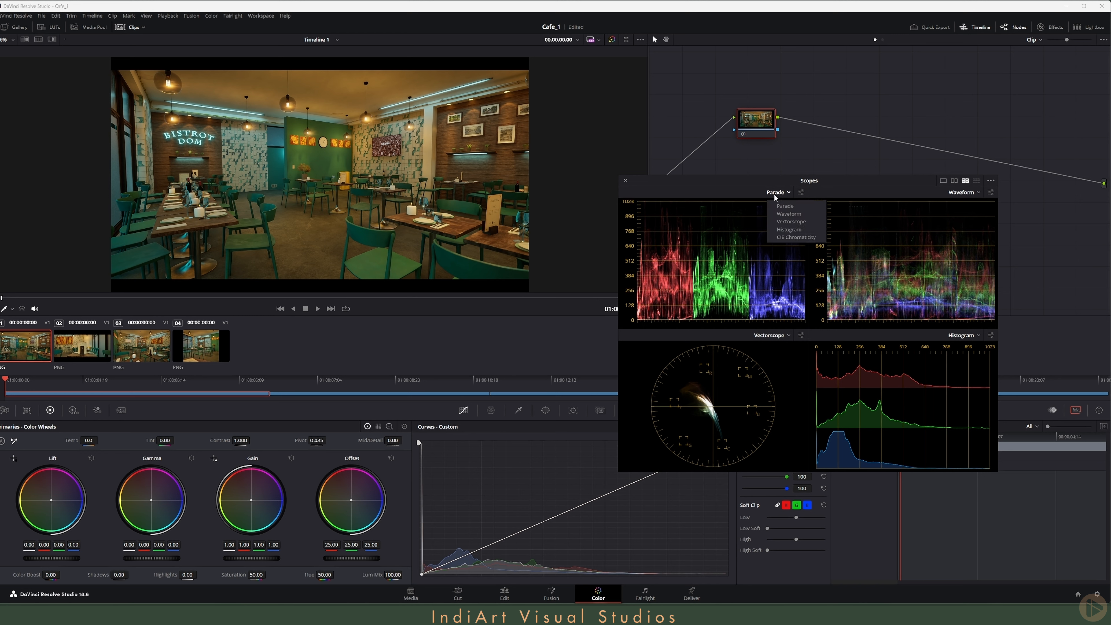
{"action": "left_click", "coordinate": [794, 215]}
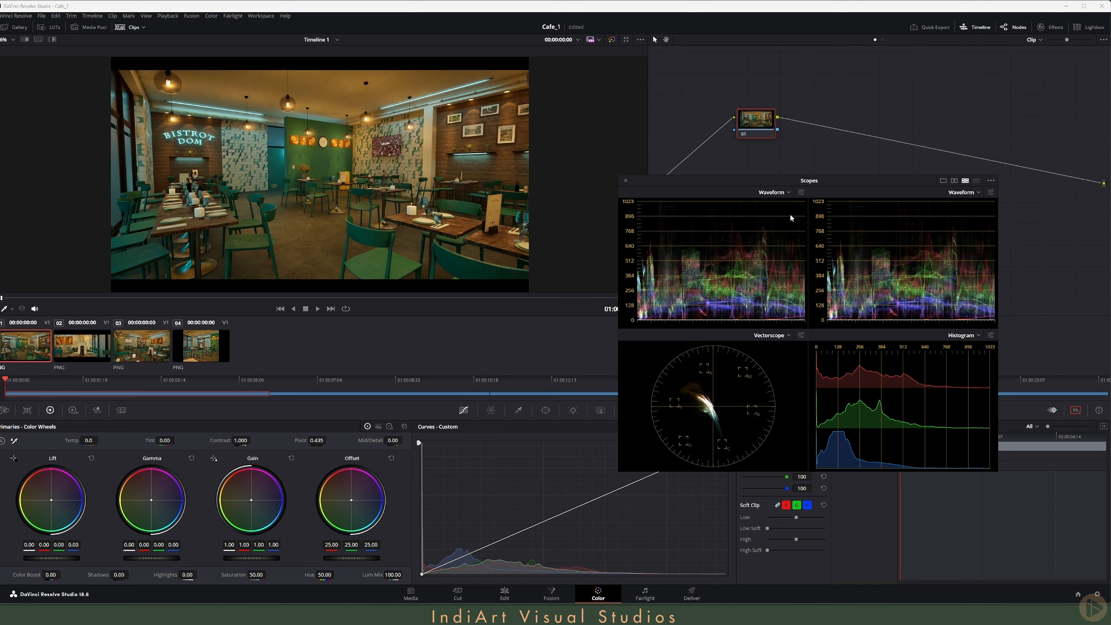
{"action": "left_click", "coordinate": [961, 194]}
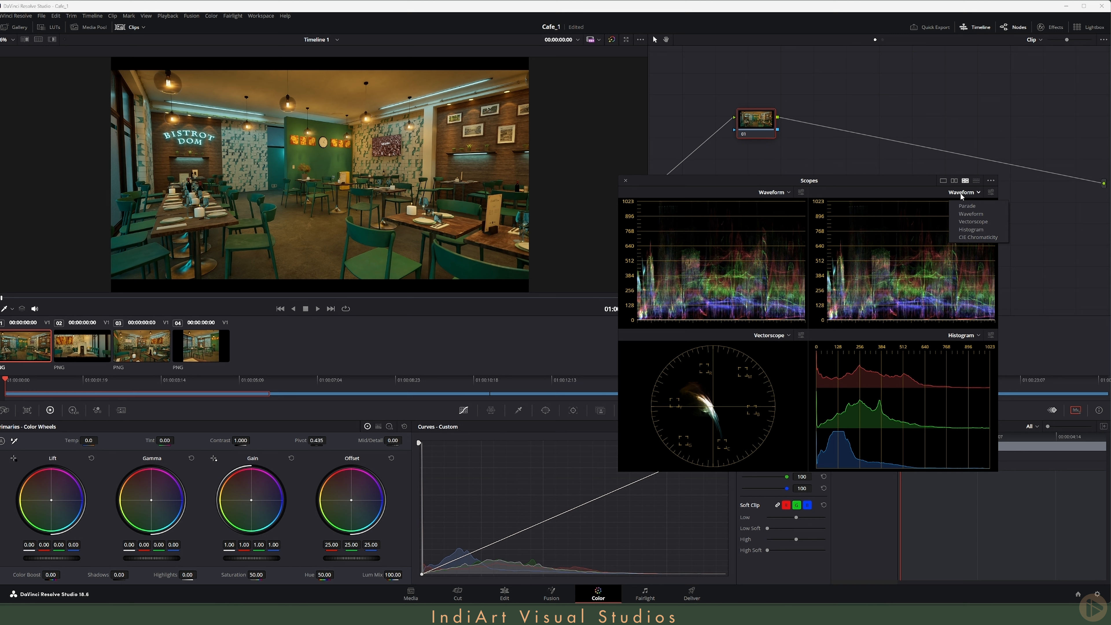
{"action": "left_click", "coordinate": [972, 206]}
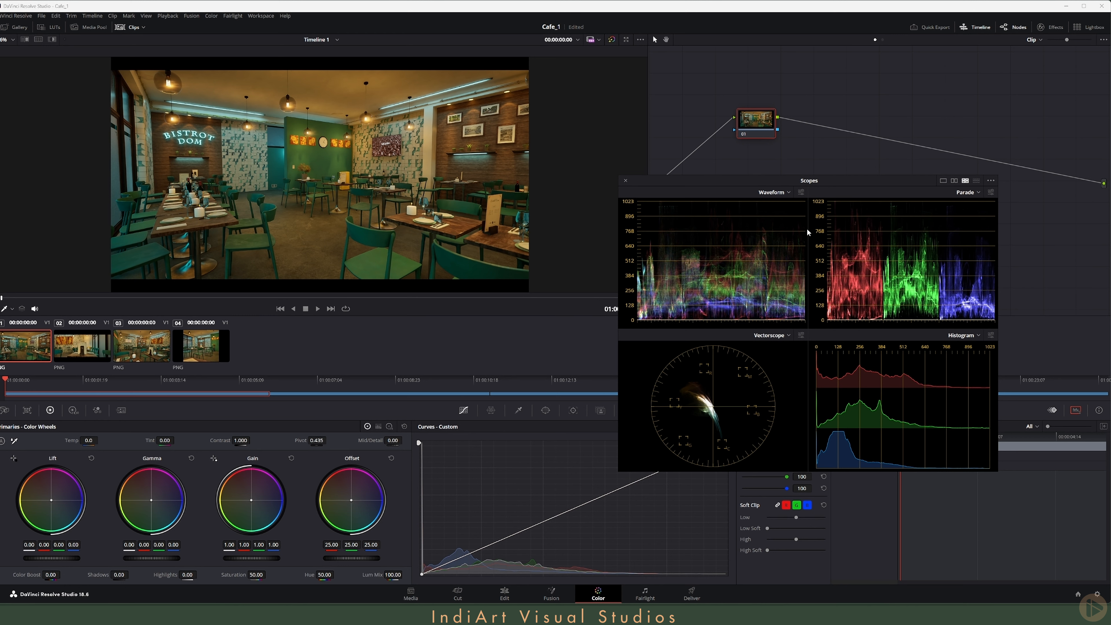
{"action": "left_click", "coordinate": [955, 182]}
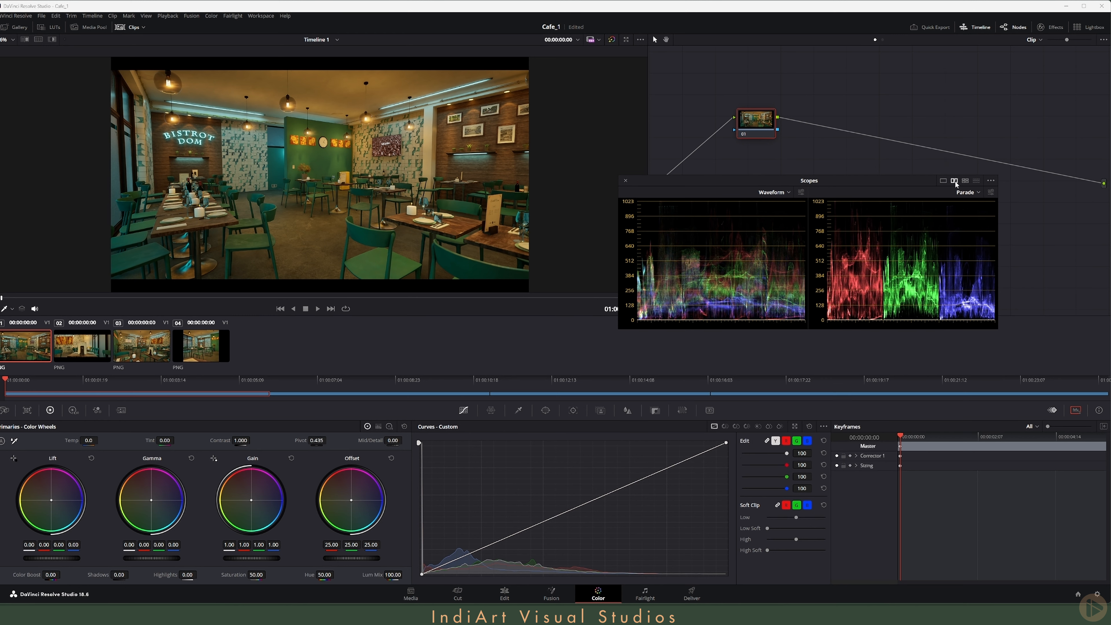
Step: Show Parade in the first scope and Vectorscope in the second, and place the scopes window over the keyframes area
{"action": "left_click", "coordinate": [771, 193]}
{"action": "left_click", "coordinate": [769, 208]}
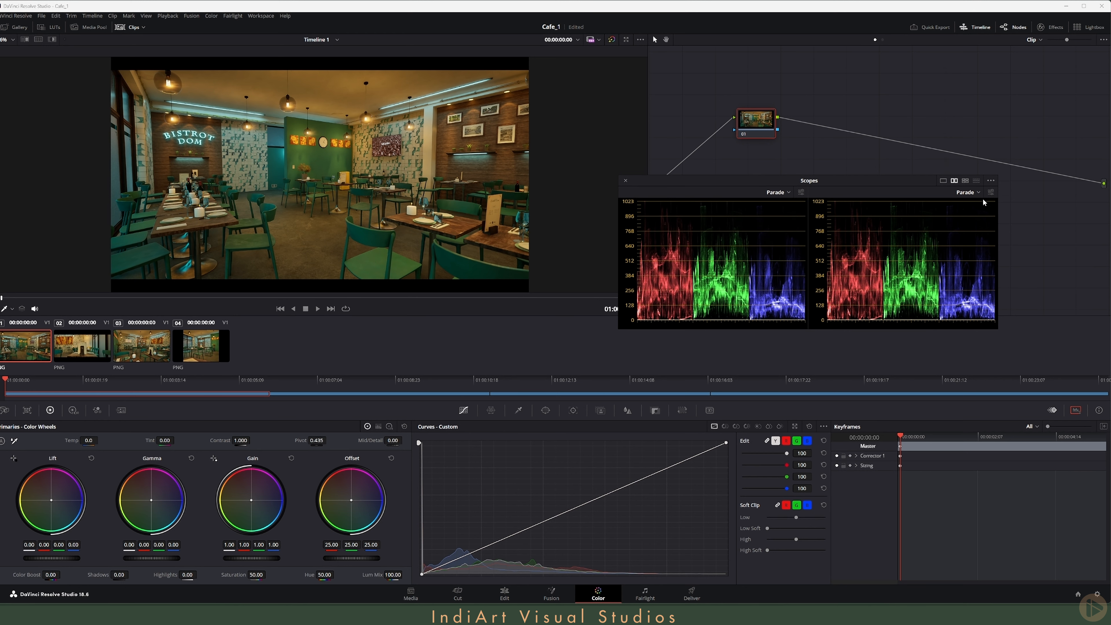
{"action": "left_click", "coordinate": [969, 193]}
{"action": "left_click", "coordinate": [978, 224]}
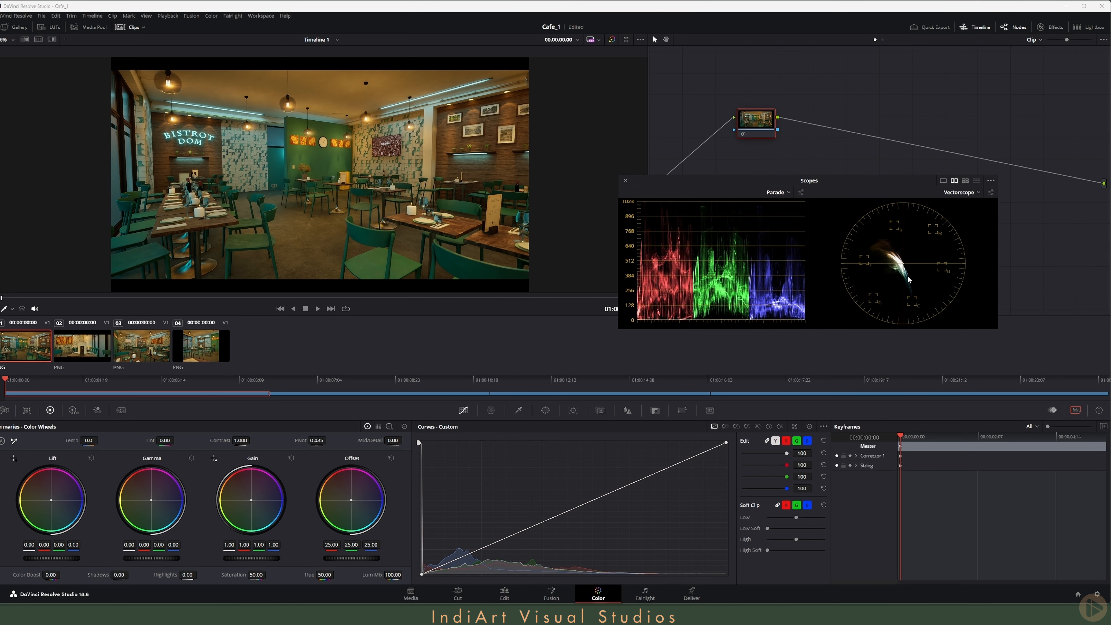
{"action": "left_click_drag", "start_coordinate": [713, 187], "coordinate": [822, 449]}
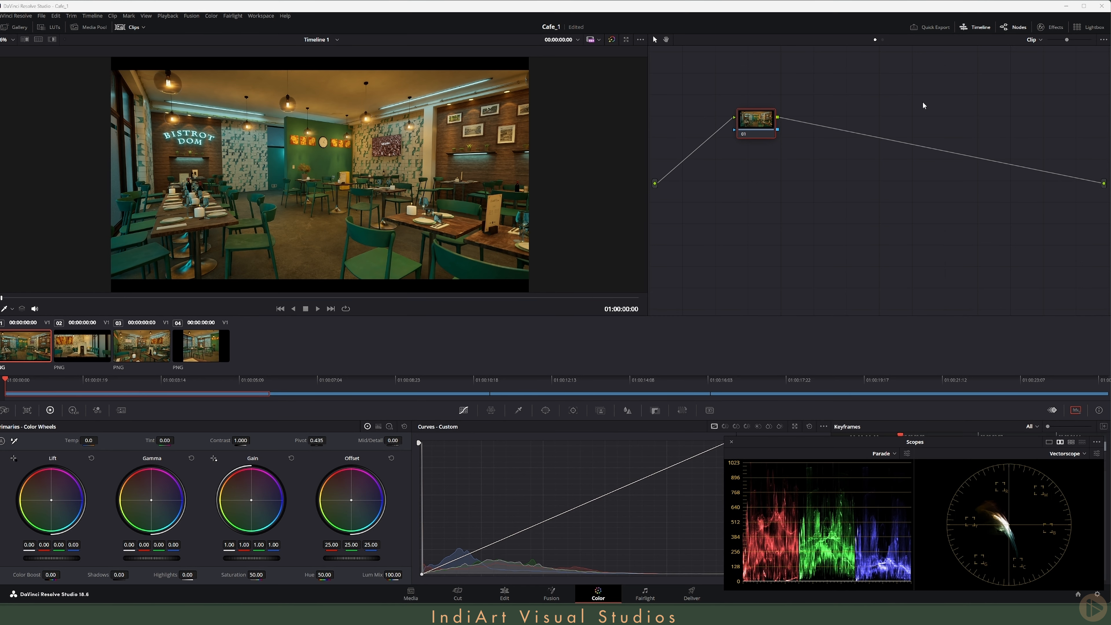
Step: Hide the mini timeline, and turn the node graph off and back on
{"action": "left_click", "coordinate": [977, 29]}
{"action": "left_click", "coordinate": [972, 27]}
{"action": "left_click", "coordinate": [978, 28]}
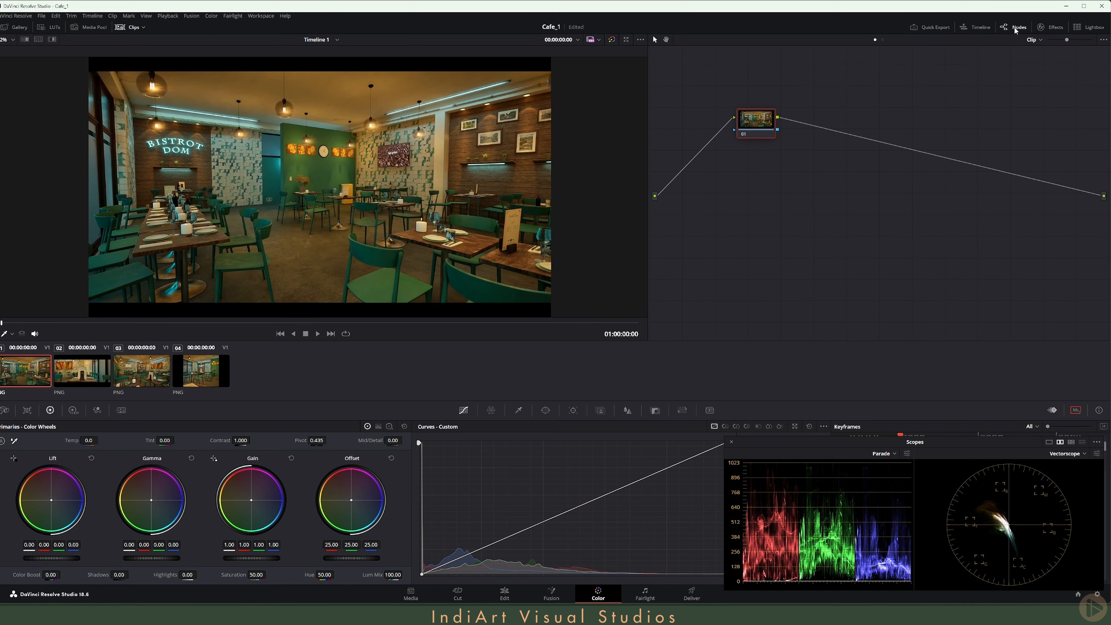
{"action": "left_click", "coordinate": [1016, 29]}
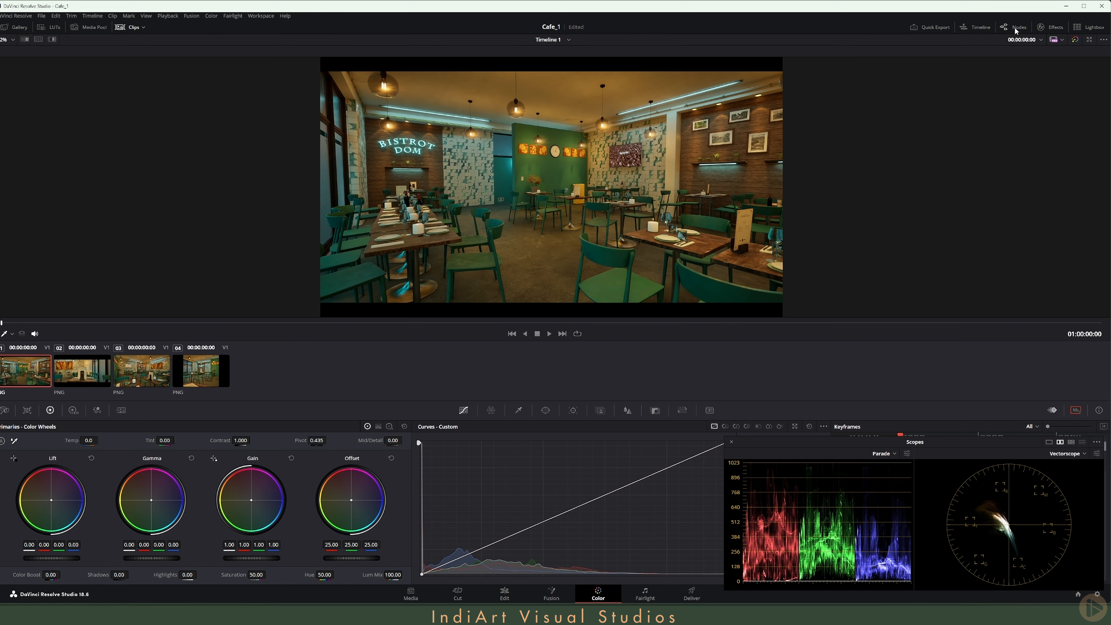
{"action": "left_click", "coordinate": [1015, 29]}
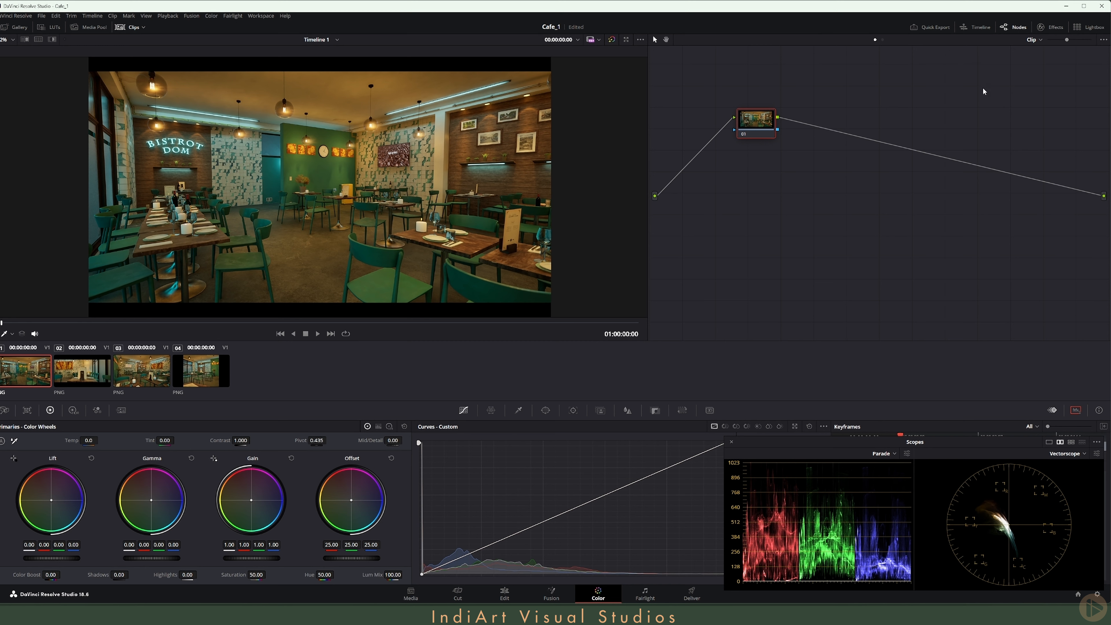
Step: Look at the full Resolve FX library instead of only the favorites, and close the effects library
{"action": "left_click", "coordinate": [1048, 27]}
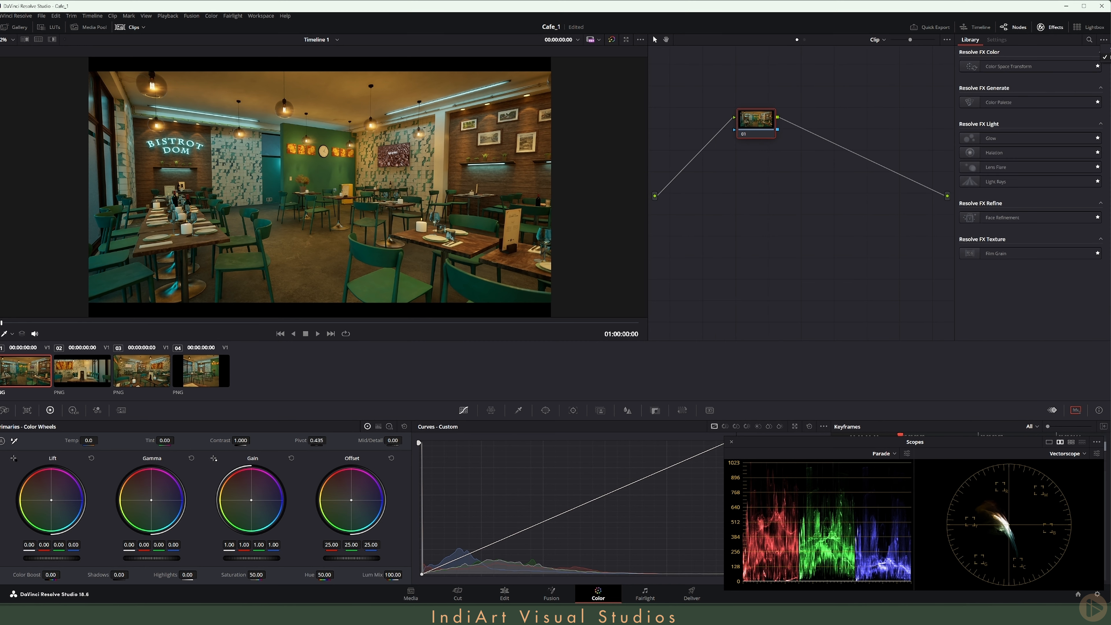
{"action": "left_click", "coordinate": [1109, 50]}
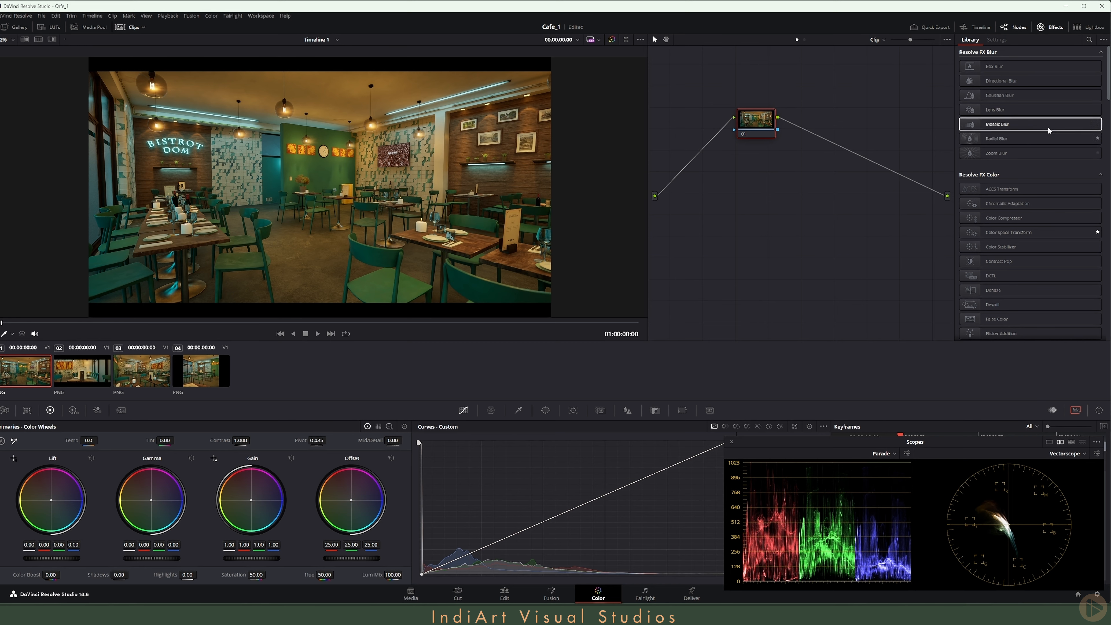
{"action": "left_click", "coordinate": [1050, 27]}
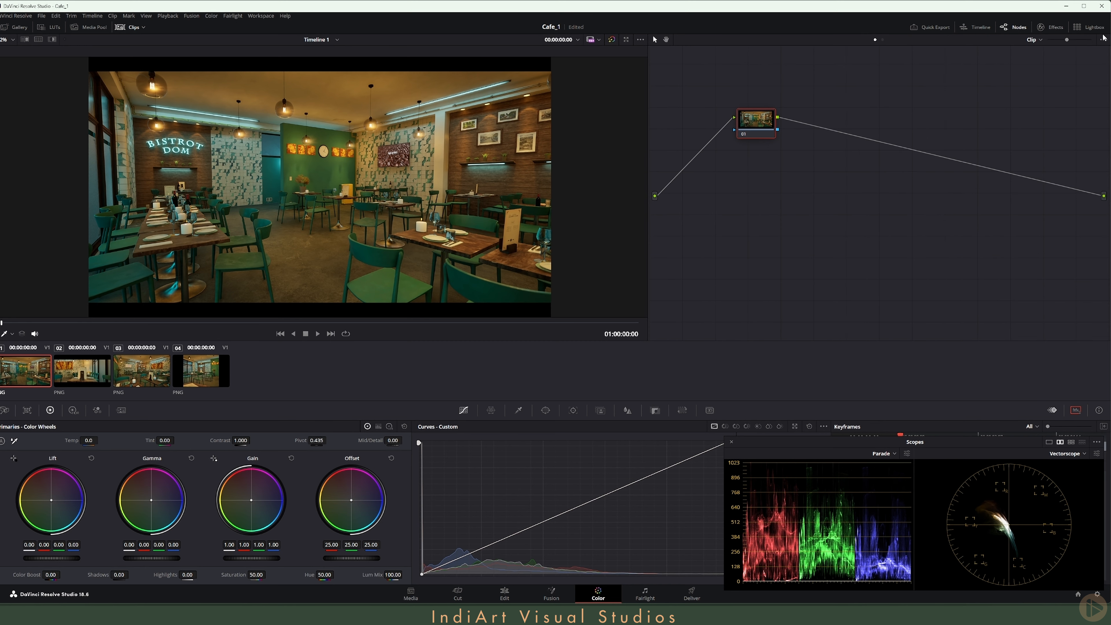
Step: View all clips in the Lightbox with the thumbnails enlarged to maximum, and return to the grading view
{"action": "left_click", "coordinate": [1086, 27]}
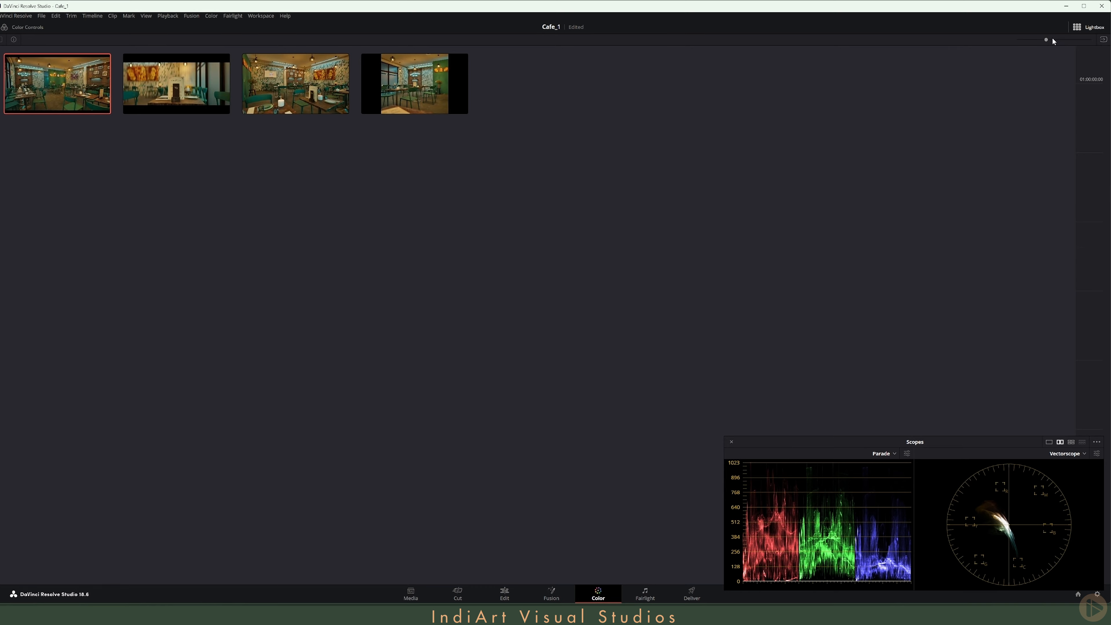
{"action": "left_click_drag", "start_coordinate": [1053, 41], "coordinate": [1104, 45]}
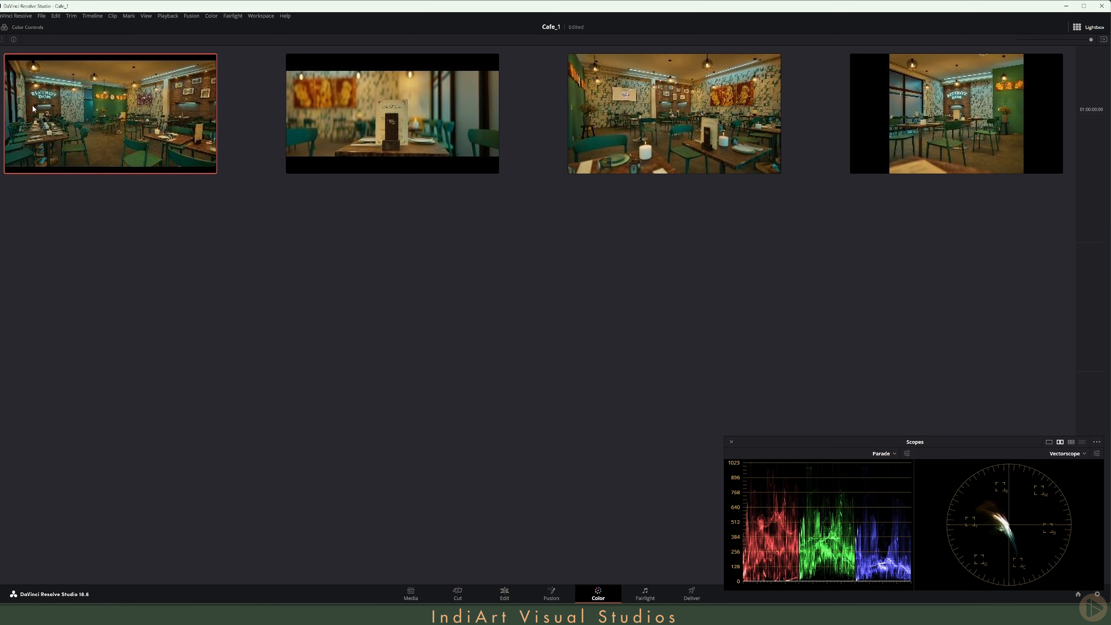
{"action": "left_click", "coordinate": [1087, 30]}
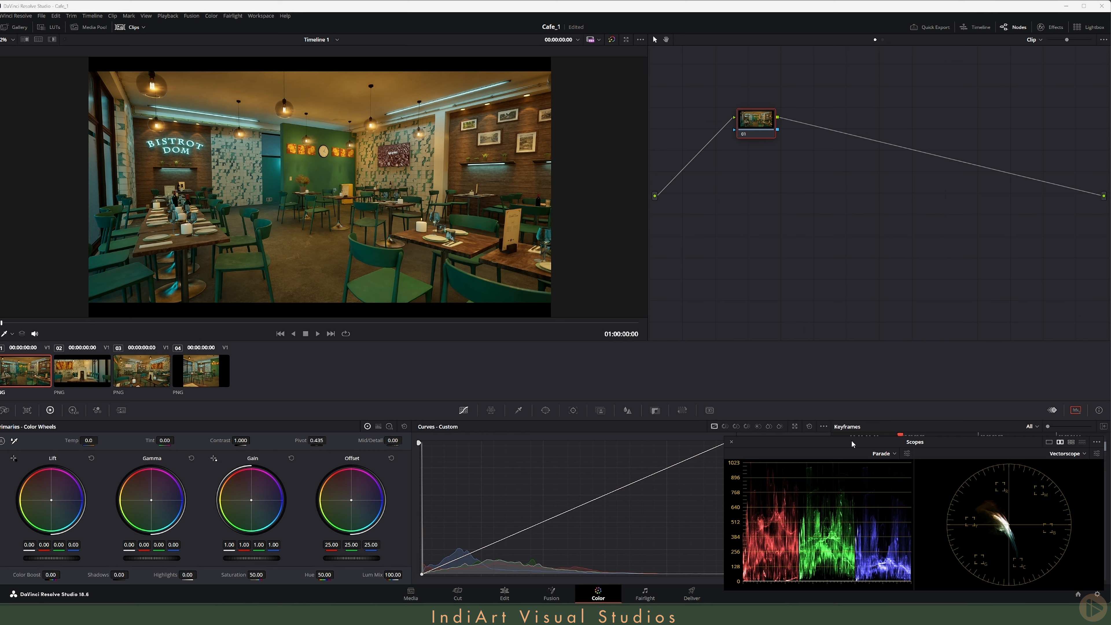
Step: Move the scopes window up slightly, review the timeline resolution presets and Color Management in the project settings, and close them without saving
{"action": "left_click_drag", "start_coordinate": [854, 442], "coordinate": [848, 428]}
{"action": "left_click", "coordinate": [1098, 595]}
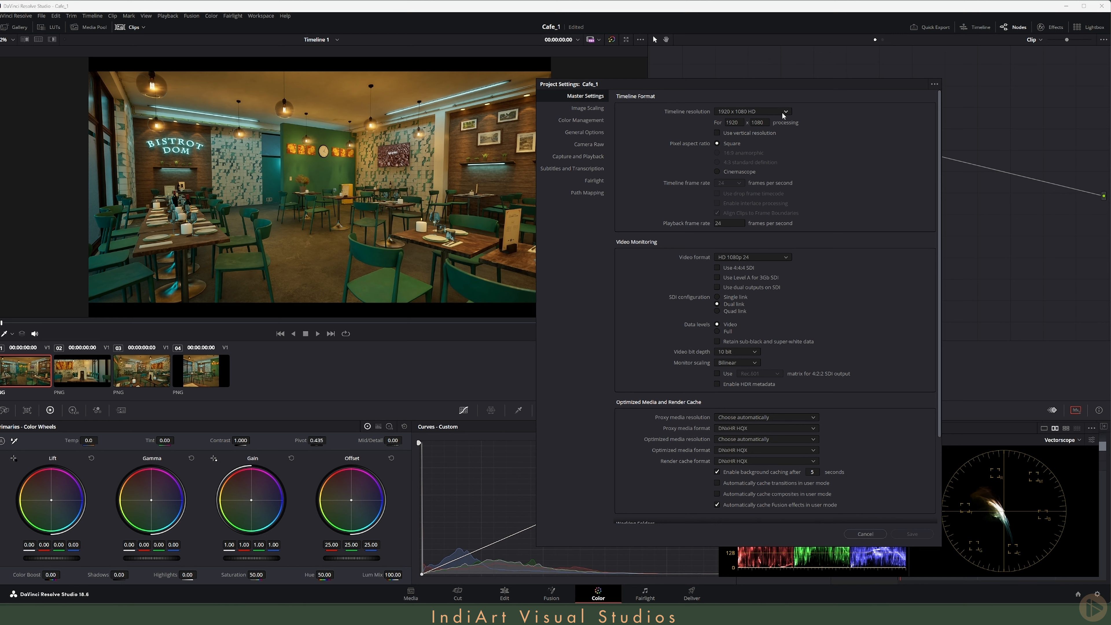
{"action": "left_click", "coordinate": [765, 115]}
{"action": "scroll", "coordinate": [770, 154], "scroll_direction": "down", "scroll_amount": 3}
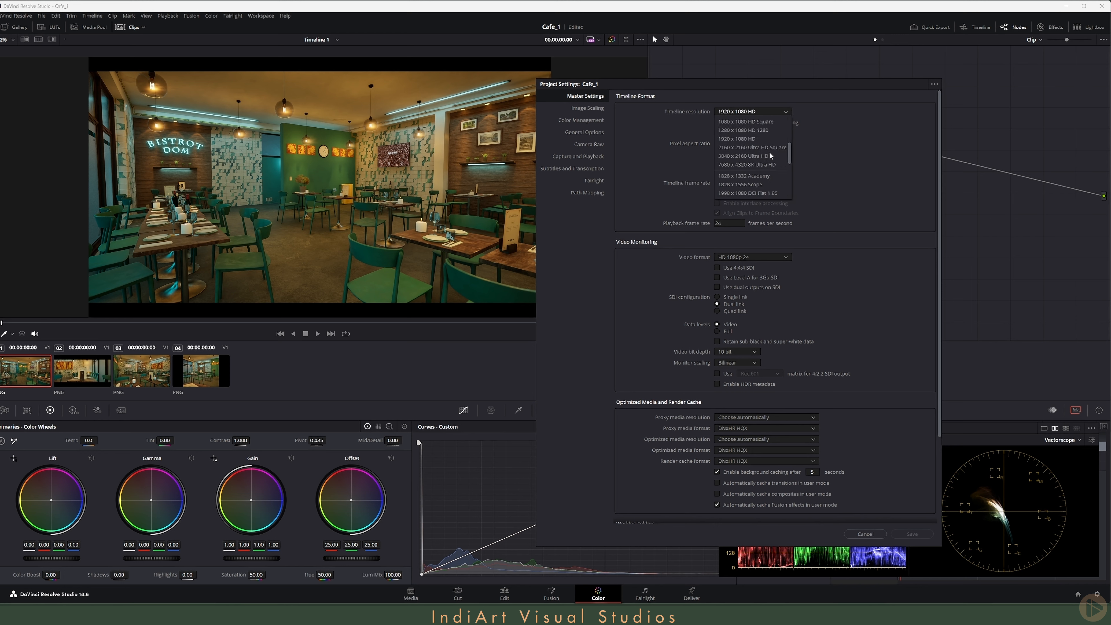
{"action": "scroll", "coordinate": [771, 154], "scroll_direction": "down", "scroll_amount": 3}
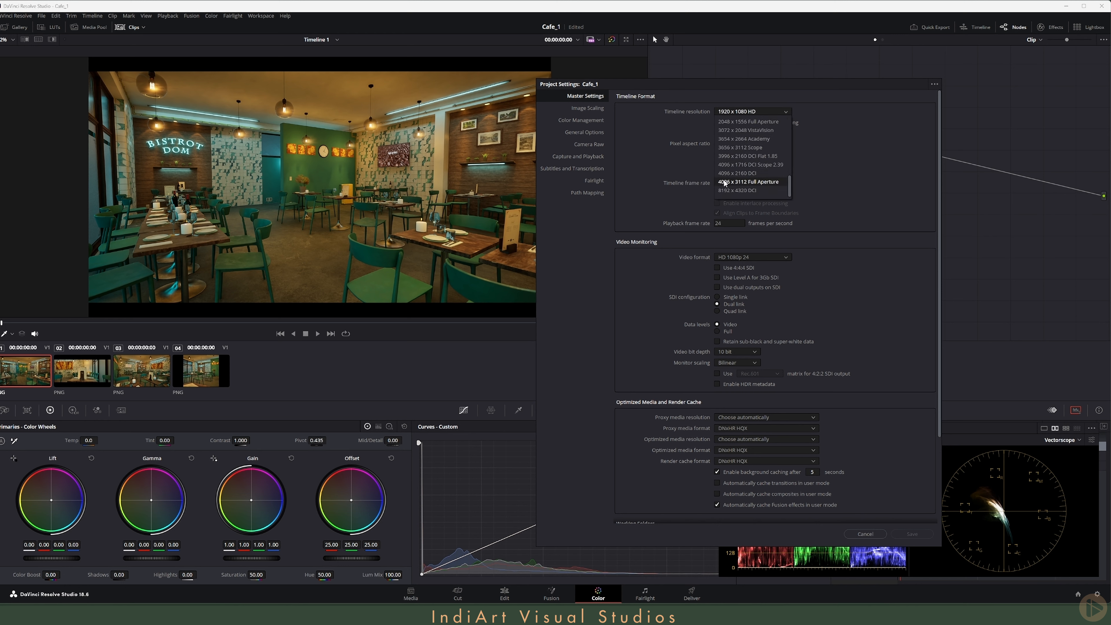
{"action": "scroll", "coordinate": [767, 160], "scroll_direction": "up", "scroll_amount": 3}
{"action": "left_click", "coordinate": [660, 174]}
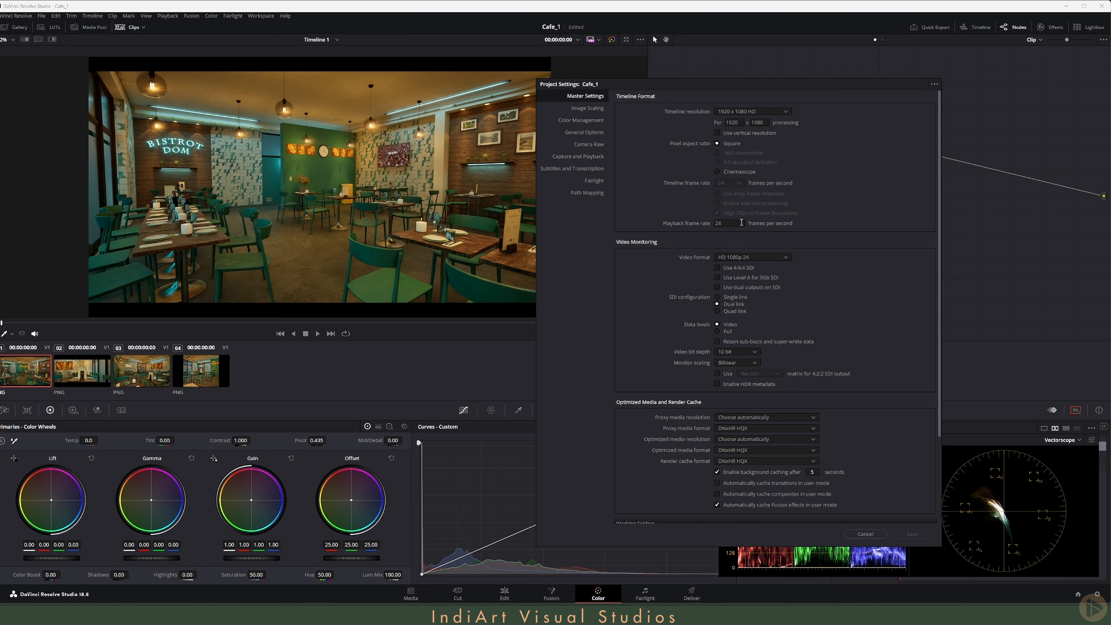
{"action": "left_click", "coordinate": [582, 120]}
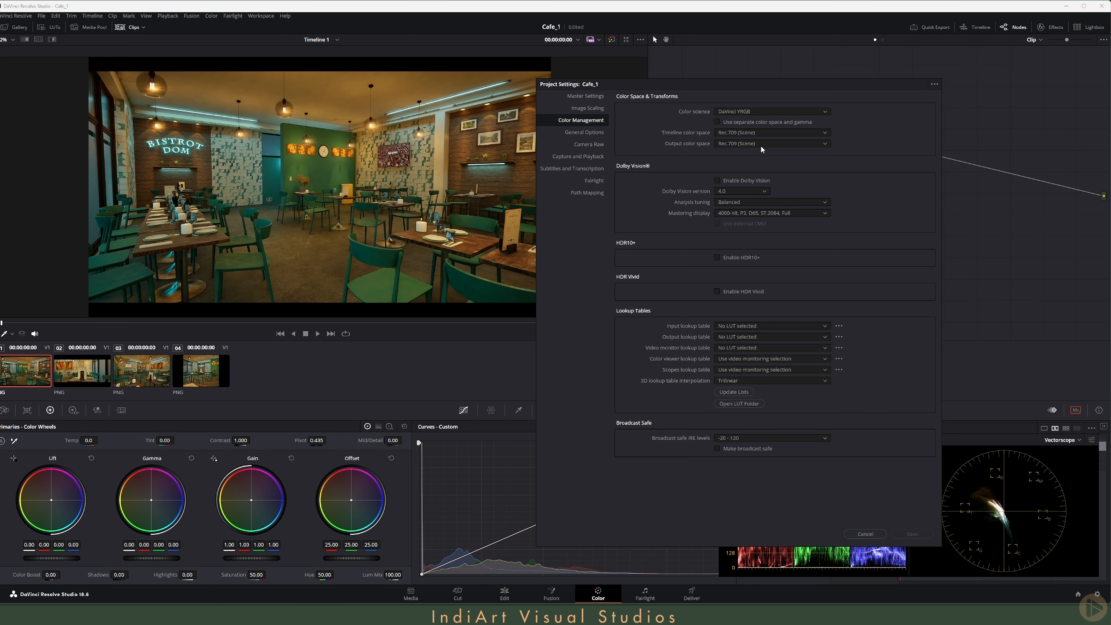
{"action": "left_click", "coordinate": [865, 534]}
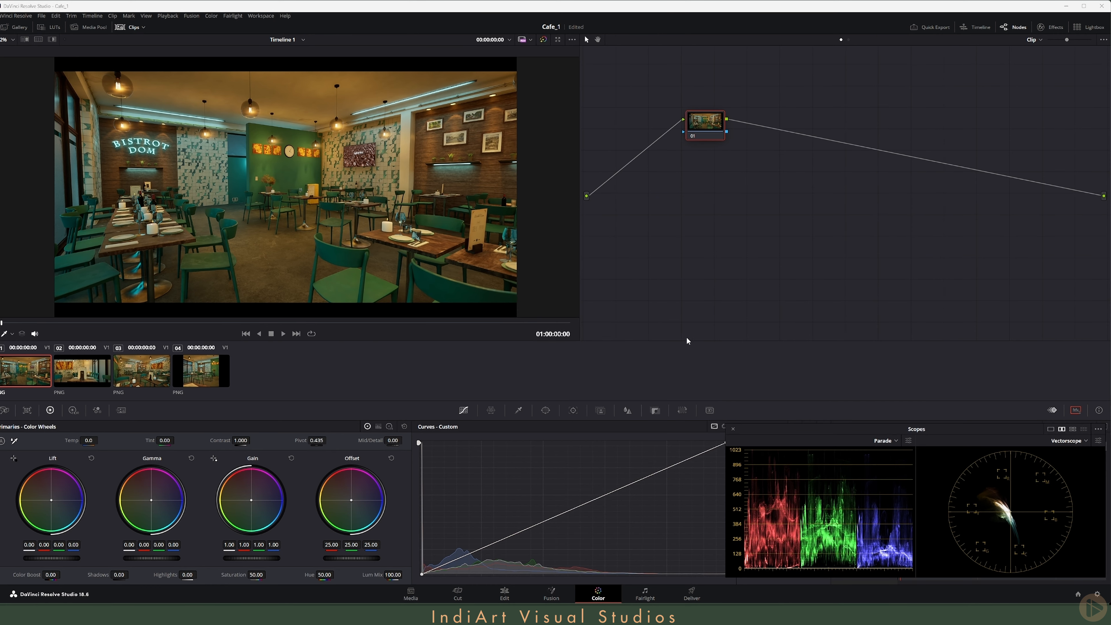
Step: On the Edit page, close the scopes window and add a Grey Scale generator after the last clip on Video 1, parking the playhead on it
{"action": "left_click", "coordinate": [495, 596]}
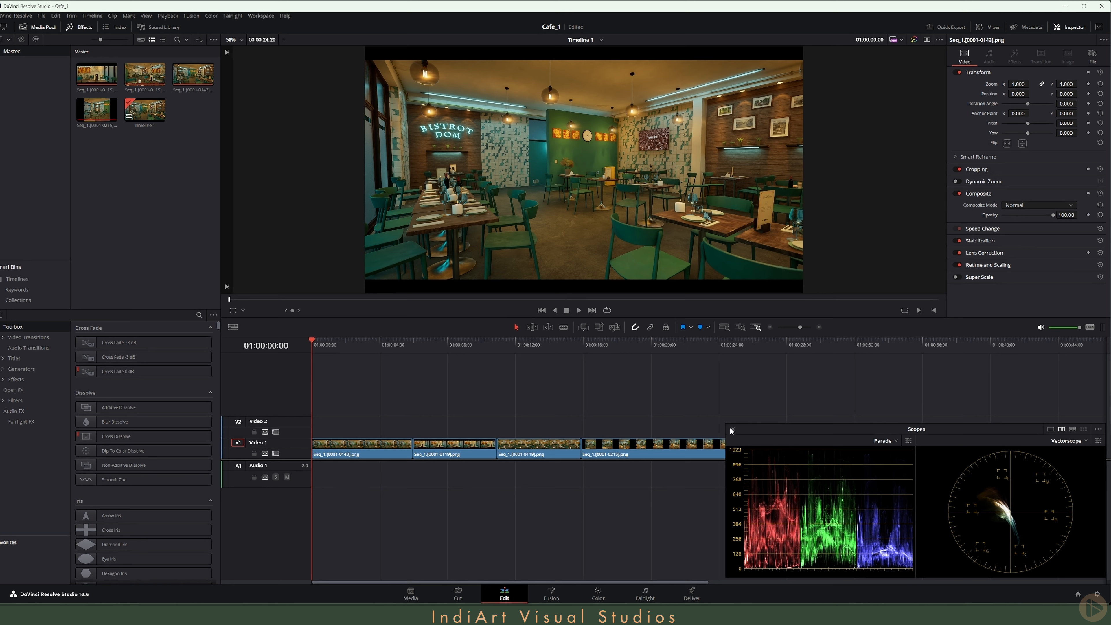
{"action": "left_click", "coordinate": [733, 429]}
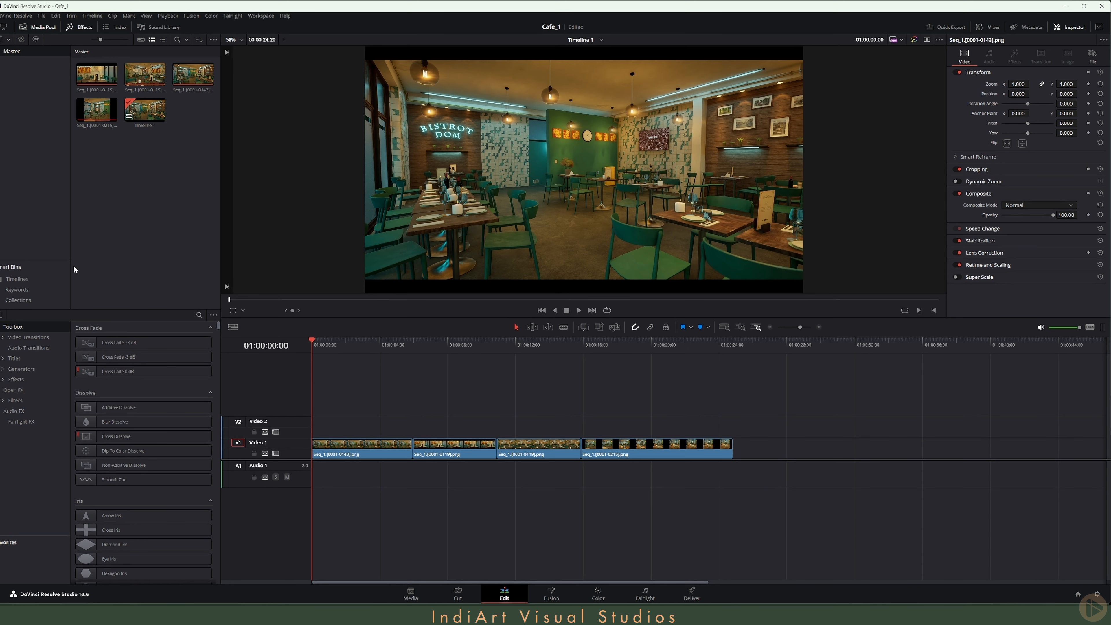
{"action": "left_click", "coordinate": [84, 29]}
{"action": "left_click", "coordinate": [85, 29]}
{"action": "left_click", "coordinate": [34, 369]}
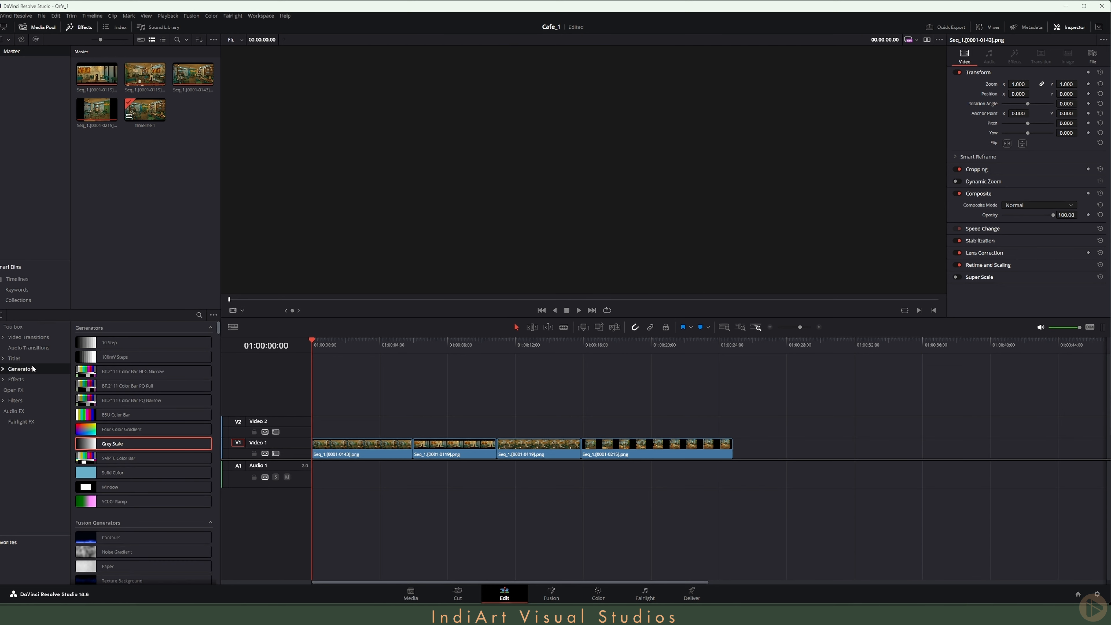
{"action": "left_click_drag", "start_coordinate": [111, 443], "coordinate": [741, 449]}
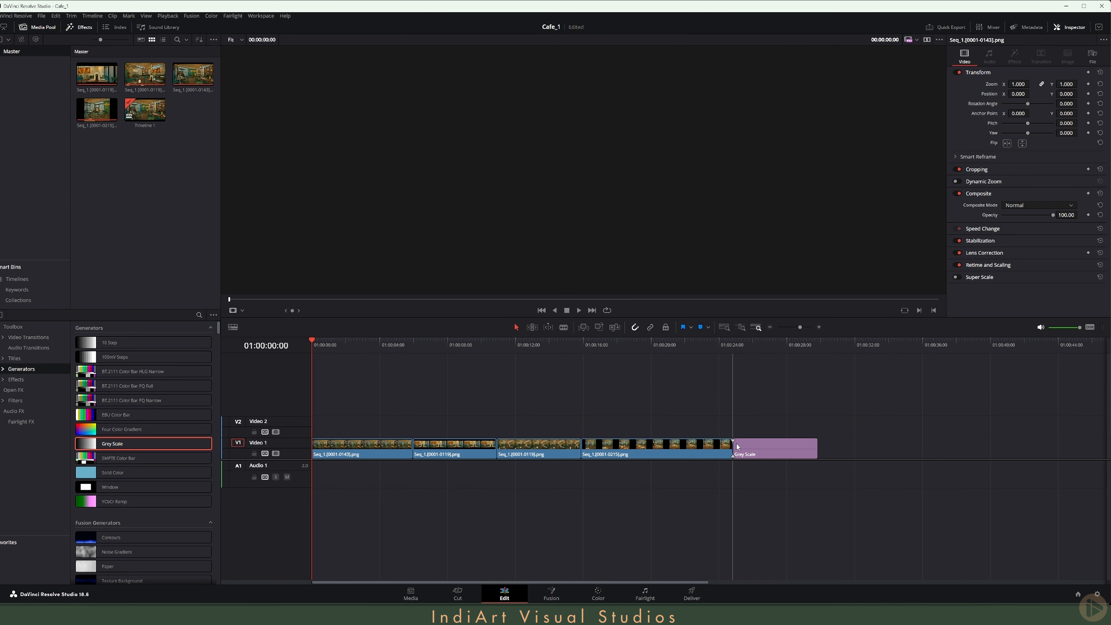
{"action": "left_click", "coordinate": [759, 348]}
{"action": "left_click", "coordinate": [760, 448]}
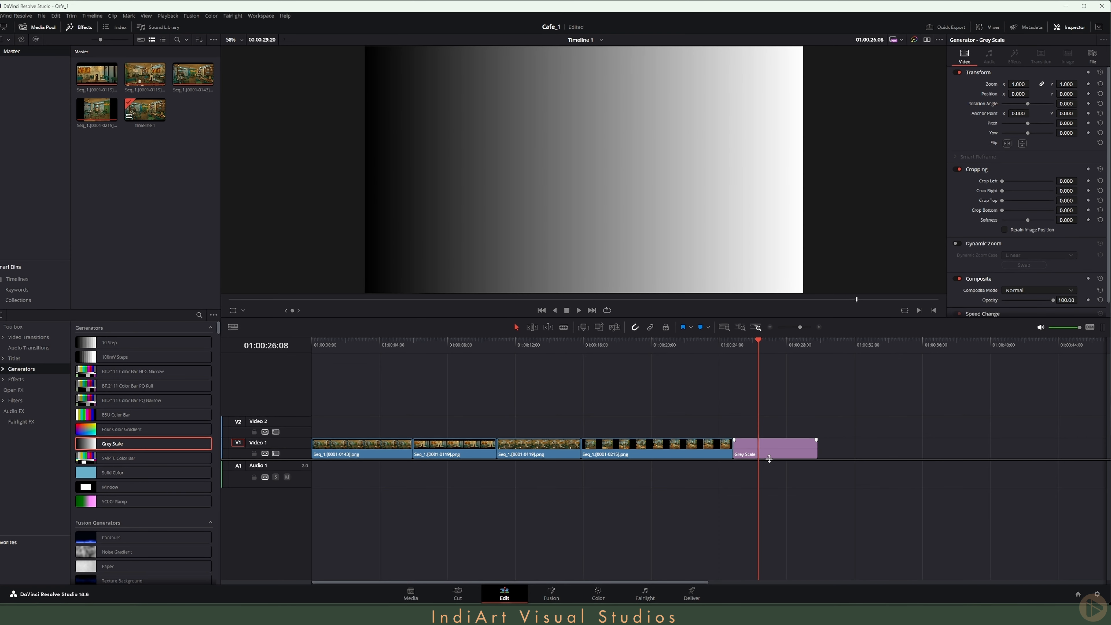
Step: Convert the Grey Scale generator into a compound clip and open it on the Color page, shifting its node 01 away from the source input
{"action": "left_click", "coordinate": [598, 593]}
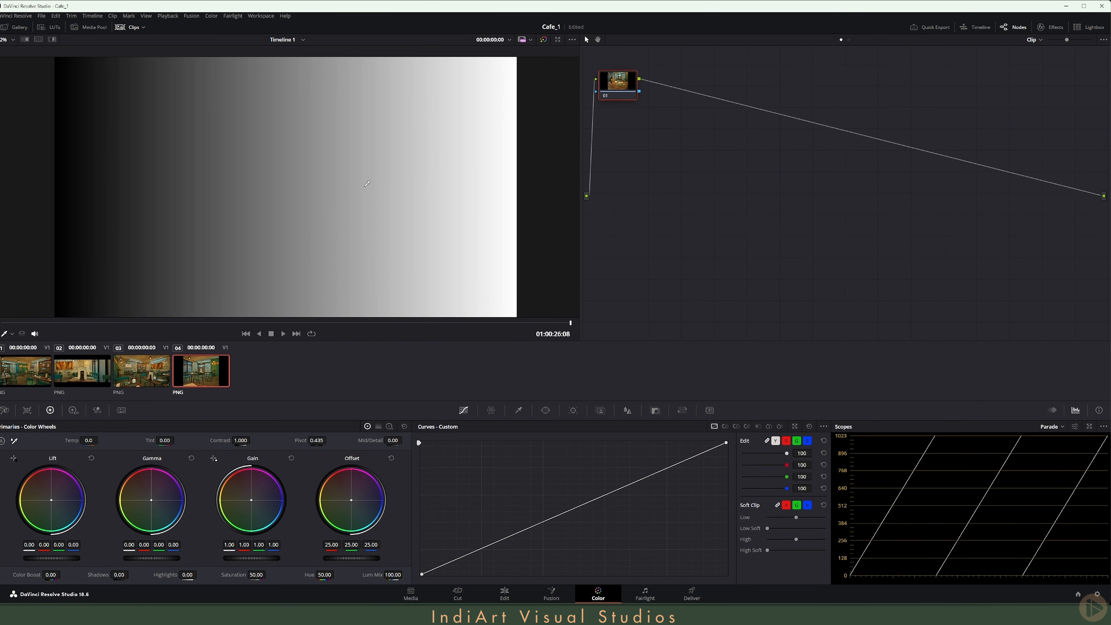
{"action": "left_click", "coordinate": [513, 598]}
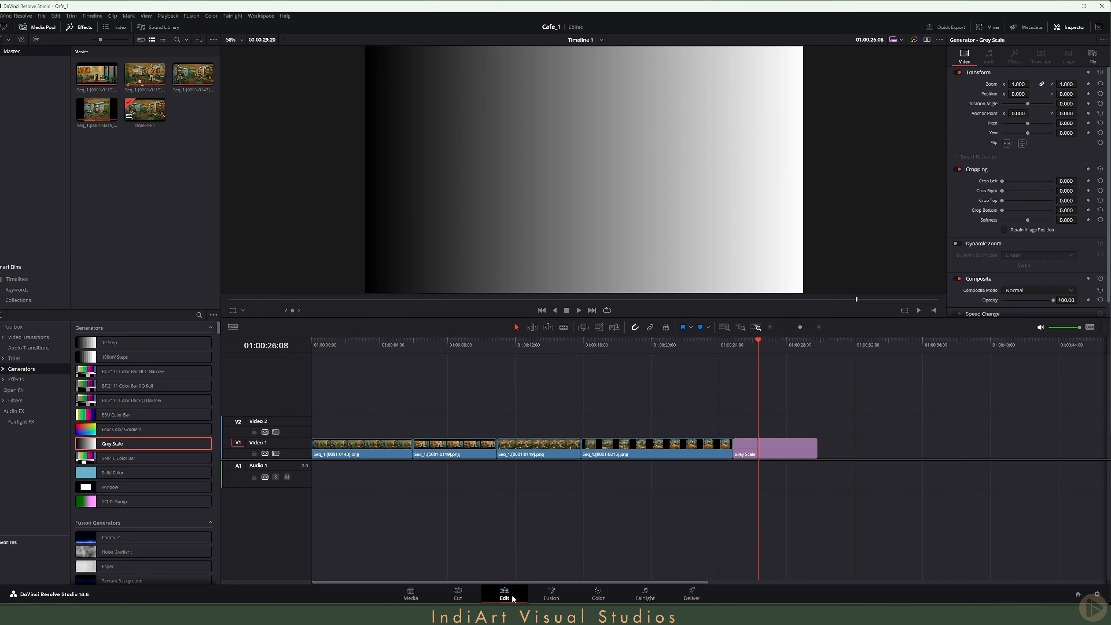
{"action": "right_click", "coordinate": [756, 448]}
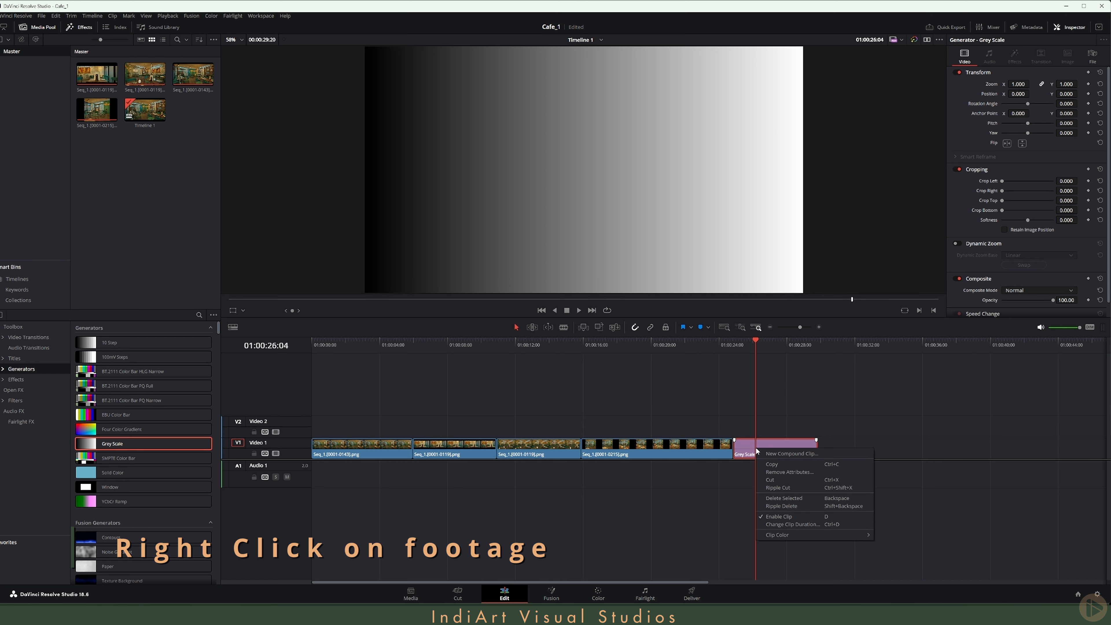
{"action": "left_click", "coordinate": [815, 456]}
{"action": "left_click", "coordinate": [797, 330]}
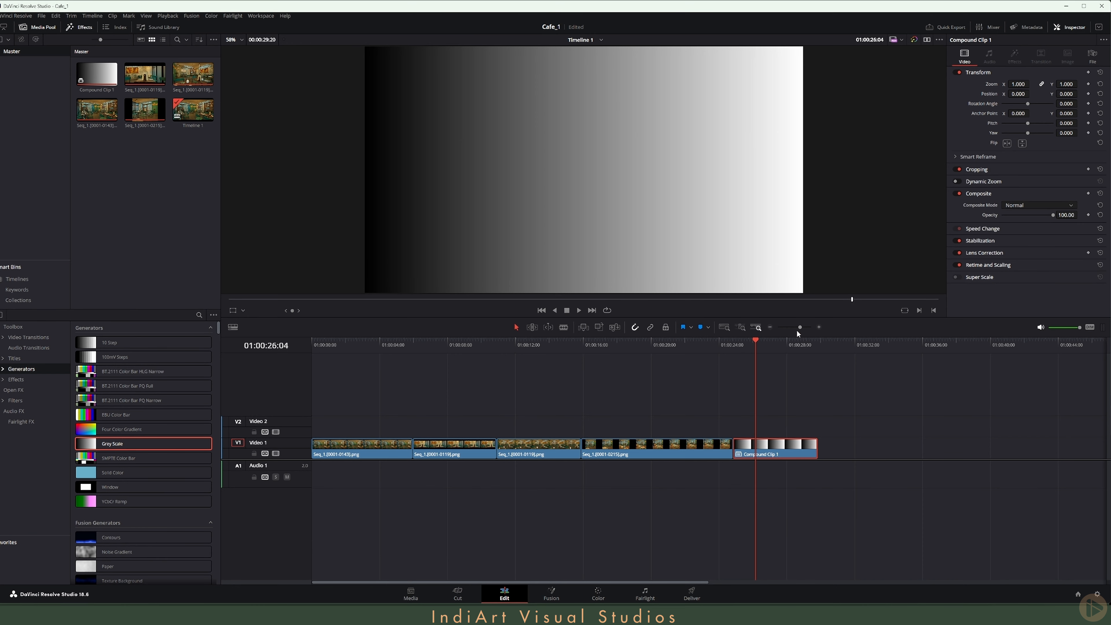
{"action": "left_click", "coordinate": [598, 594]}
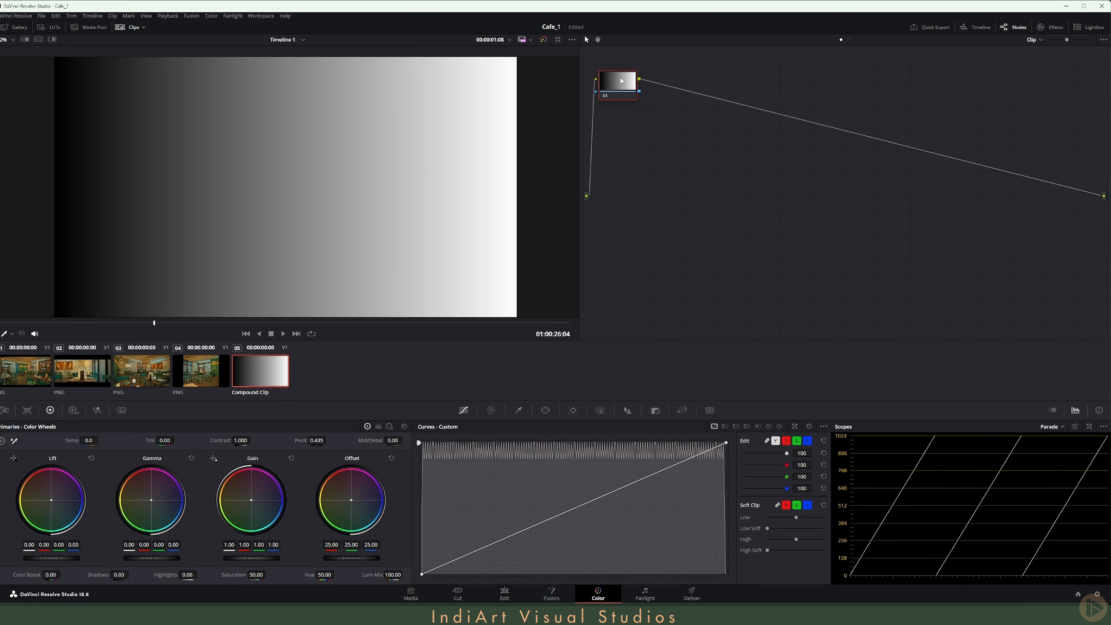
{"action": "left_click_drag", "start_coordinate": [622, 81], "coordinate": [666, 116]}
Step: Try the master Gain at 0.76 and at 1.42 on the grey gradient, restoring the default after each
{"action": "left_click_drag", "start_coordinate": [261, 557], "coordinate": [239, 558]}
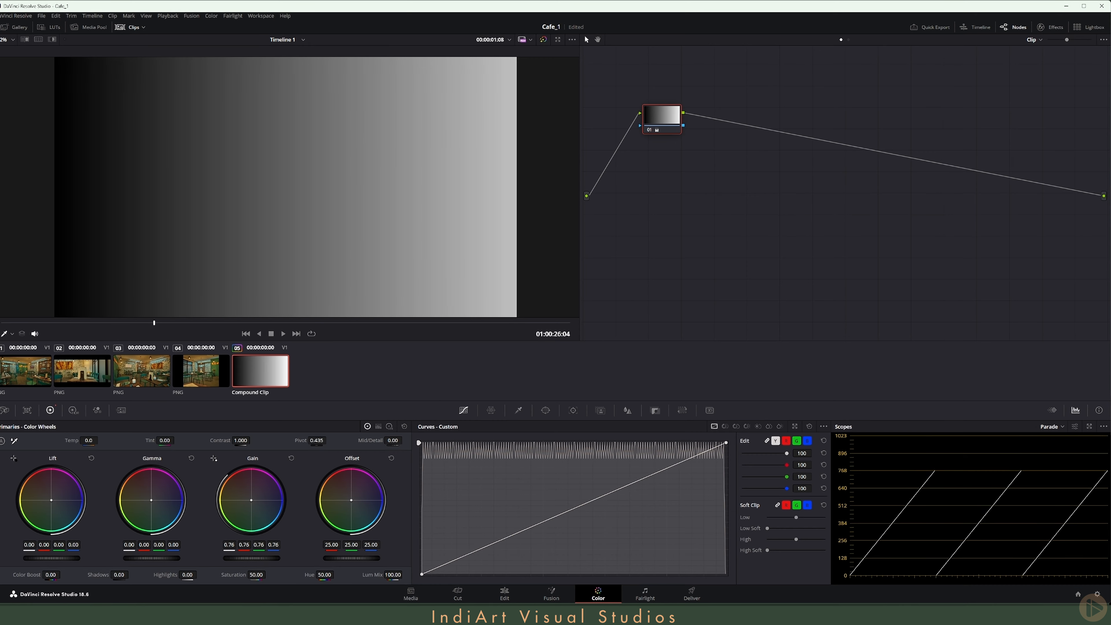
{"action": "key", "text": "ctrl+z"}
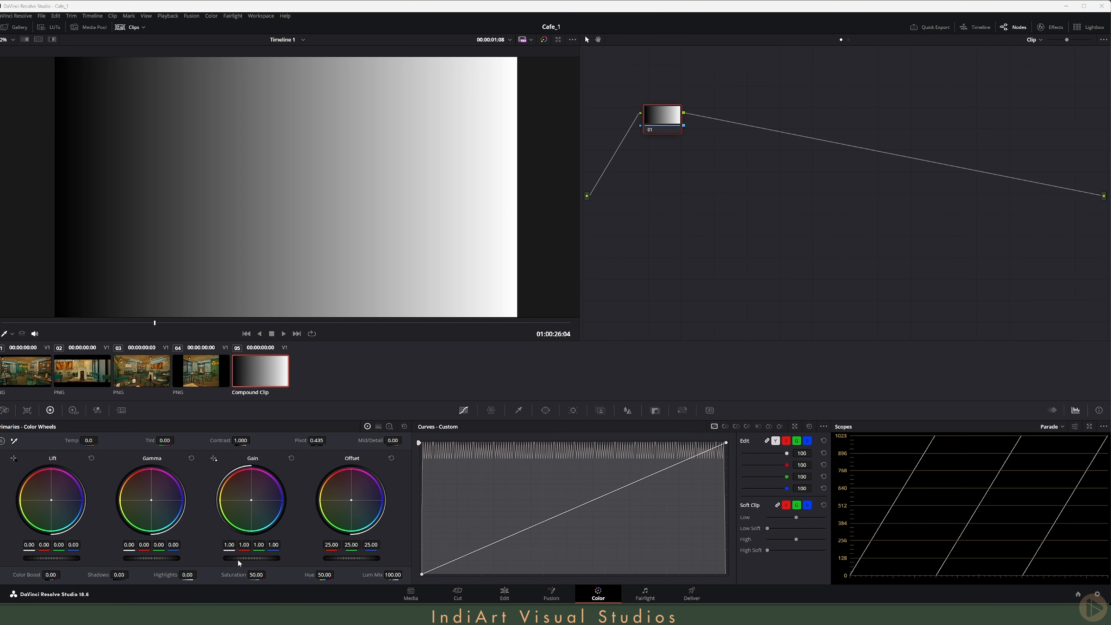
{"action": "left_click_drag", "start_coordinate": [238, 562], "coordinate": [231, 562]}
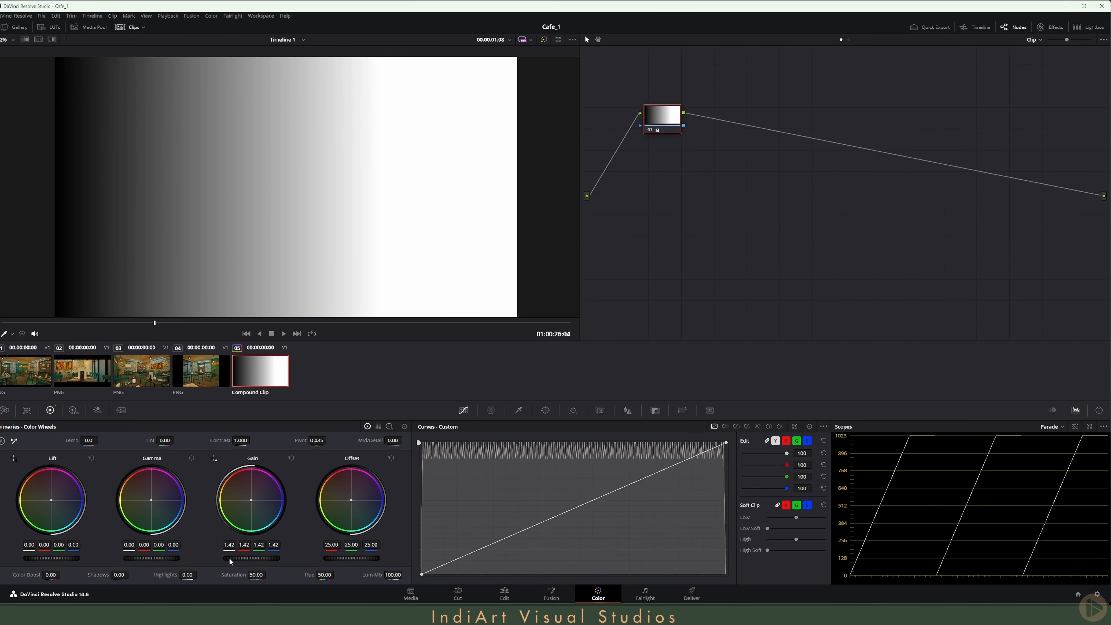
{"action": "left_click", "coordinate": [291, 458]}
Step: Try the master Gamma at 0.14 and the master Lift at 0.07 on the grey gradient, resetting each wheel
{"action": "left_click_drag", "start_coordinate": [151, 558], "coordinate": [173, 558]}
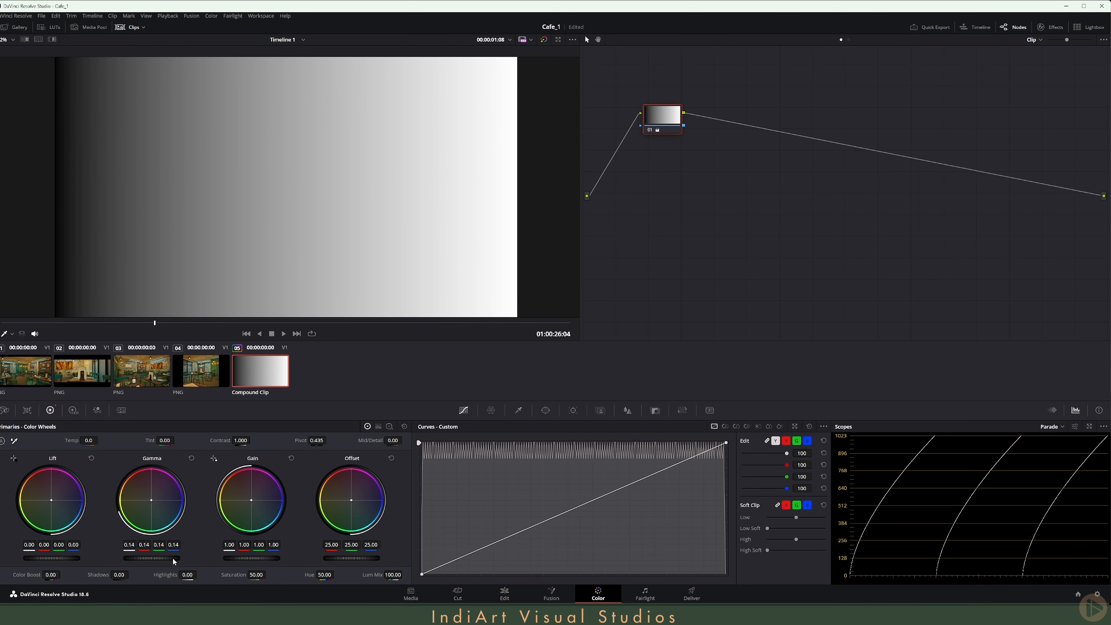
{"action": "left_click", "coordinate": [192, 458]}
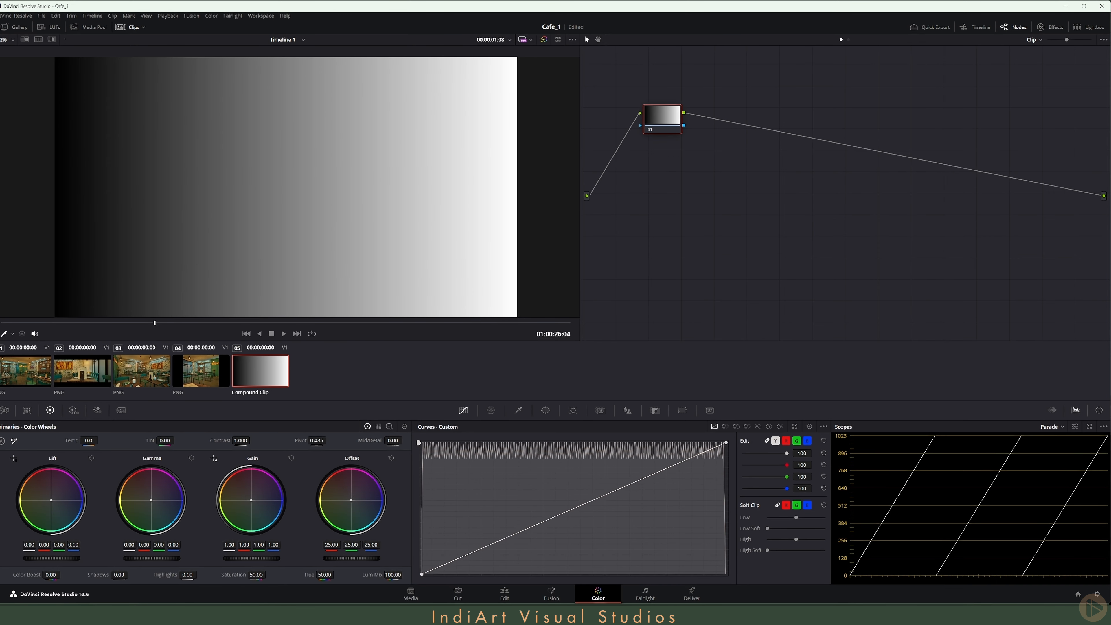
{"action": "mouse_move", "coordinate": [51, 559]}
{"action": "left_mouse_down"}
{"action": "mouse_move", "coordinate": [69, 559]}
{"action": "mouse_move", "coordinate": [41, 559]}
{"action": "mouse_move", "coordinate": [61, 559]}
{"action": "left_mouse_up"}
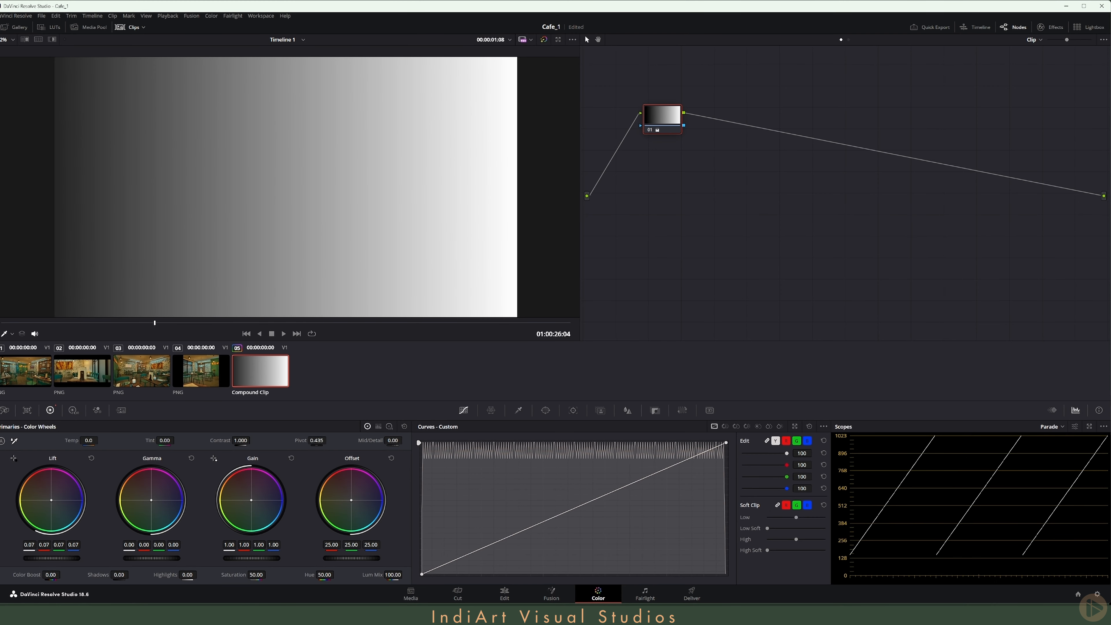
{"action": "left_click", "coordinate": [90, 458]}
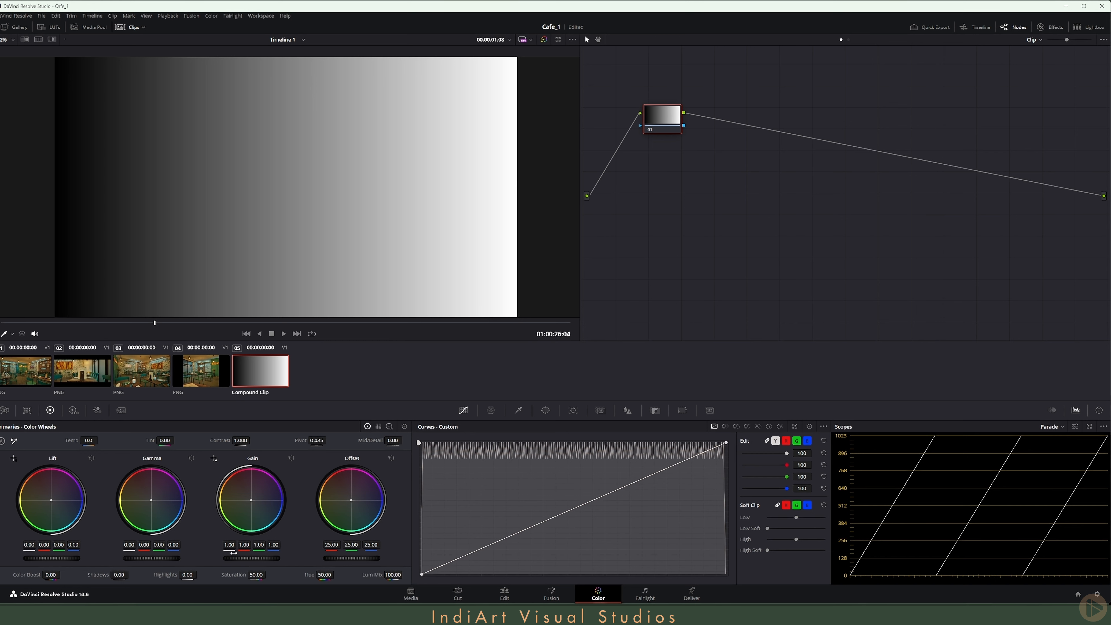
Step: Try the master Gain at 1.66 and at 8.49 on the grey gradient, and reset the Gain wheel
{"action": "left_click_drag", "start_coordinate": [252, 558], "coordinate": [306, 559]}
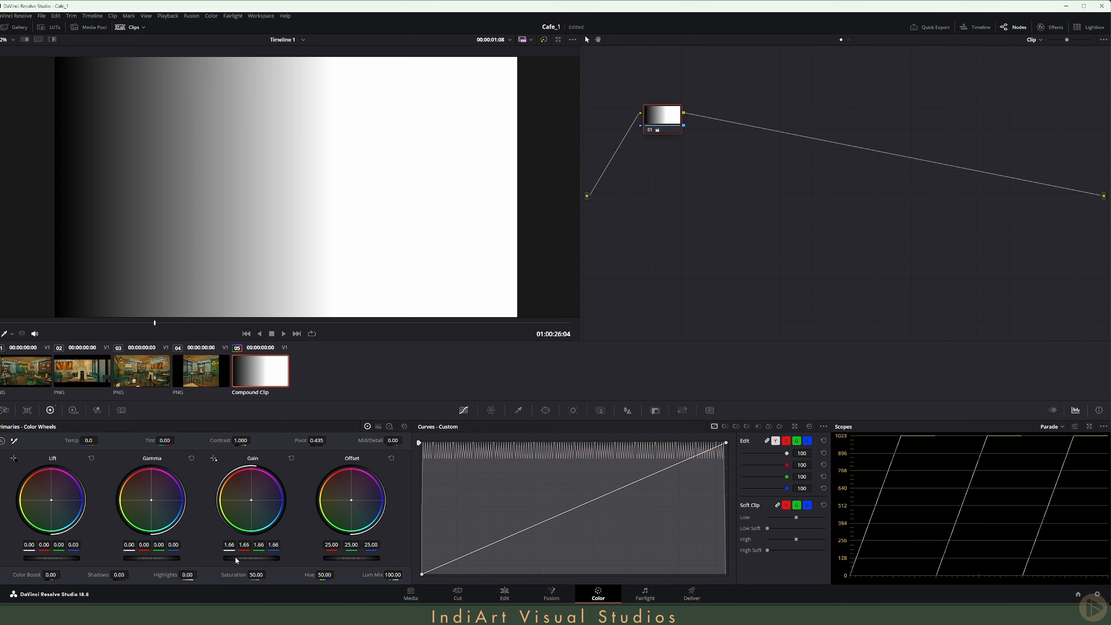
{"action": "left_click_drag", "start_coordinate": [236, 558], "coordinate": [473, 558]}
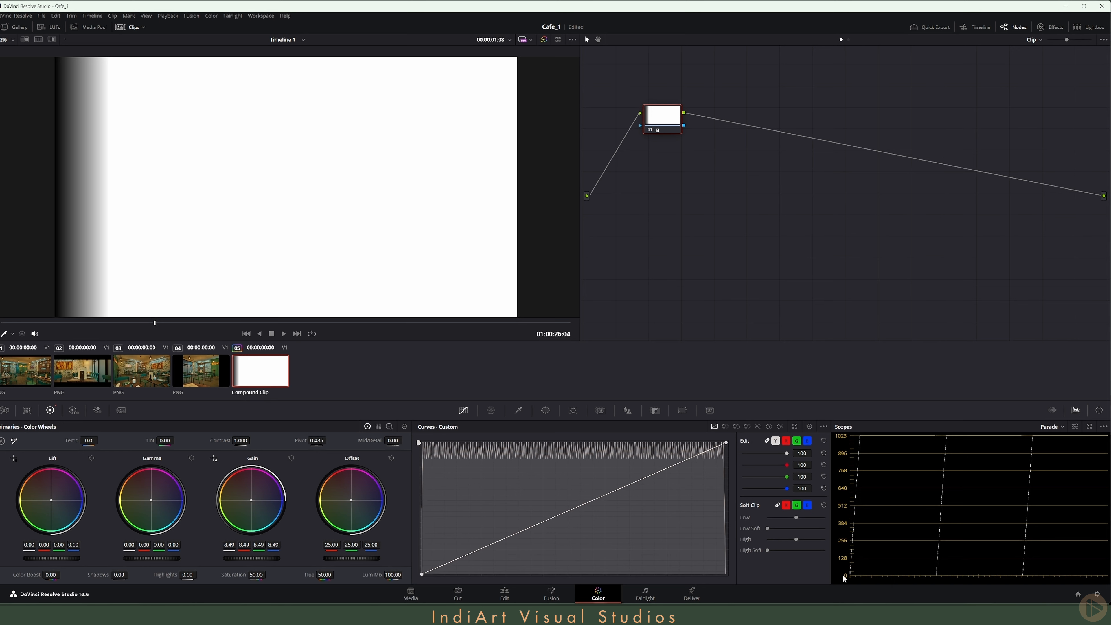
{"action": "left_click", "coordinate": [291, 458]}
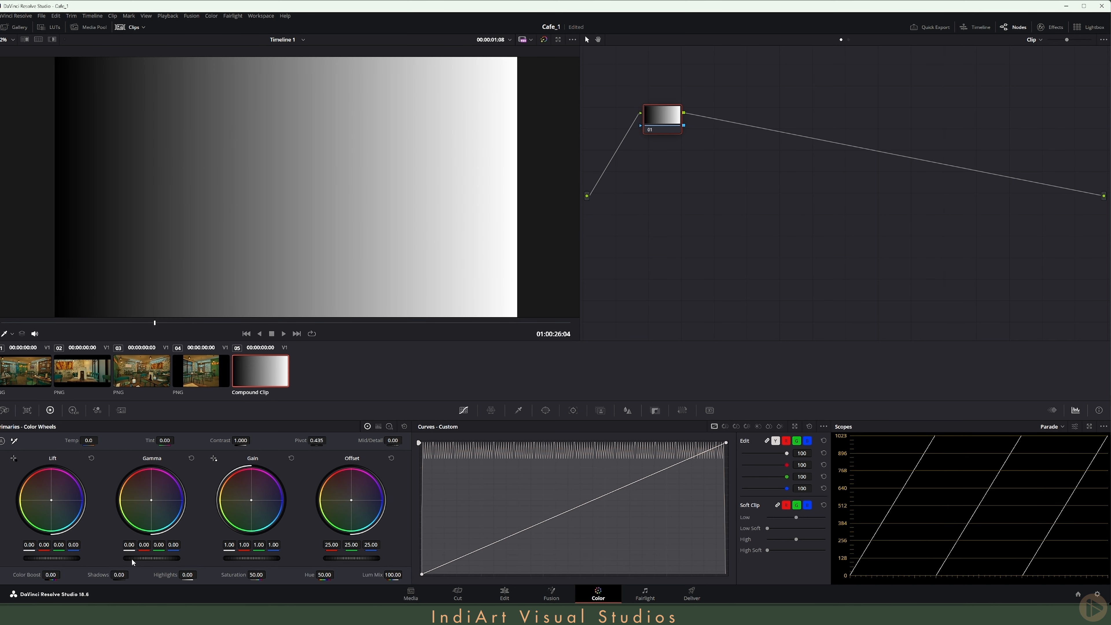
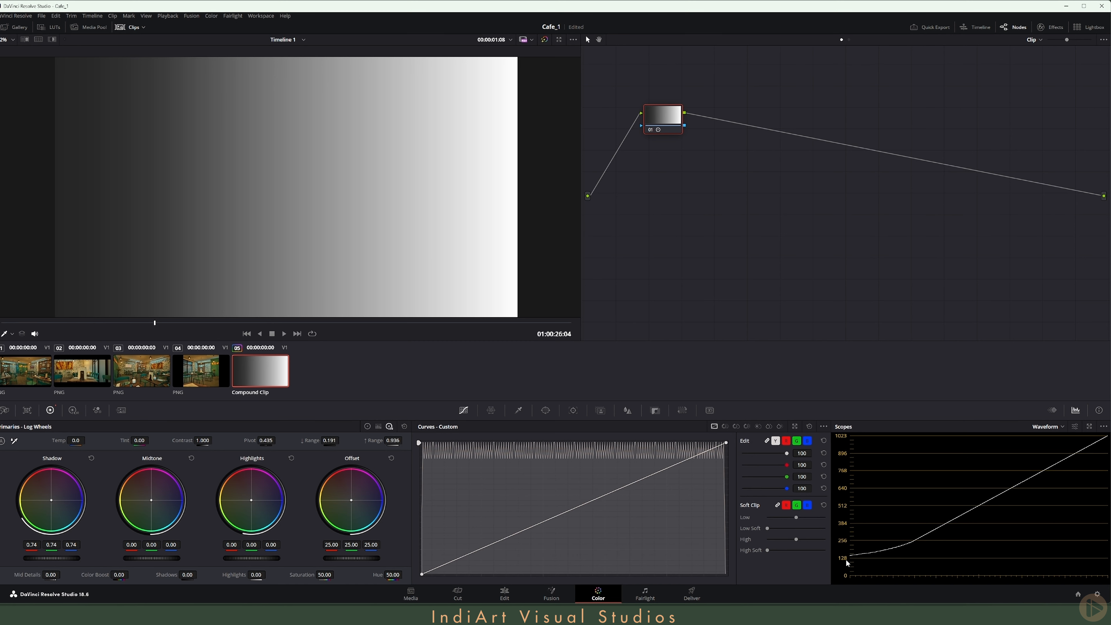
Step: Reset the Log Shadow wheel, try the Log Midtone at 0.18, and reset the Log wheels and ranges to defaults
{"action": "left_click", "coordinate": [91, 458]}
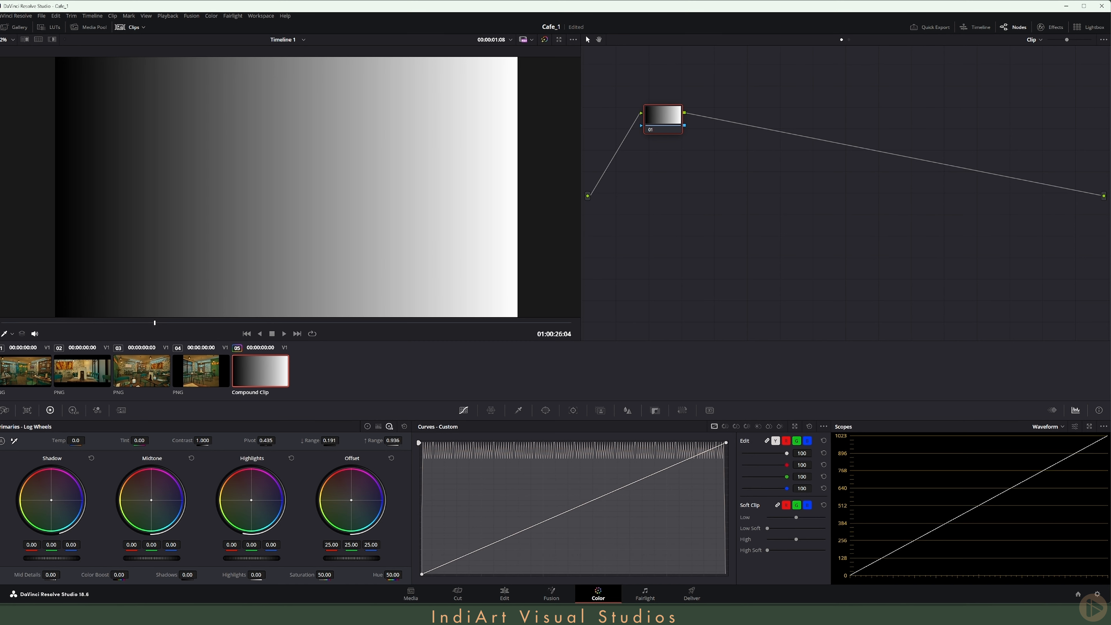
{"action": "left_click_drag", "start_coordinate": [159, 558], "coordinate": [179, 559]}
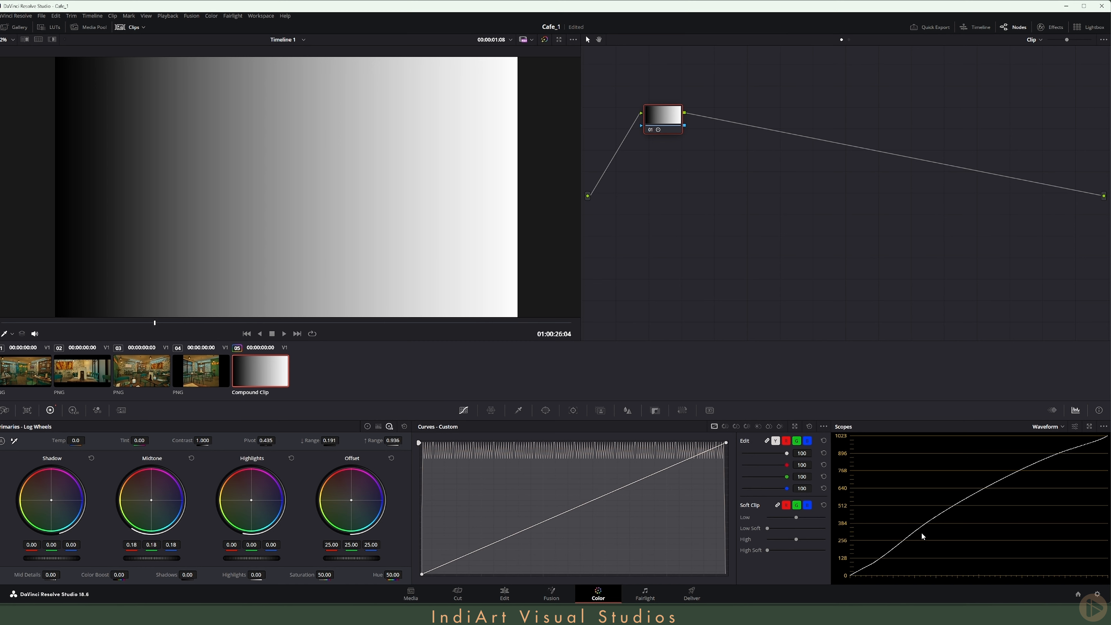
{"action": "left_click", "coordinate": [389, 427]}
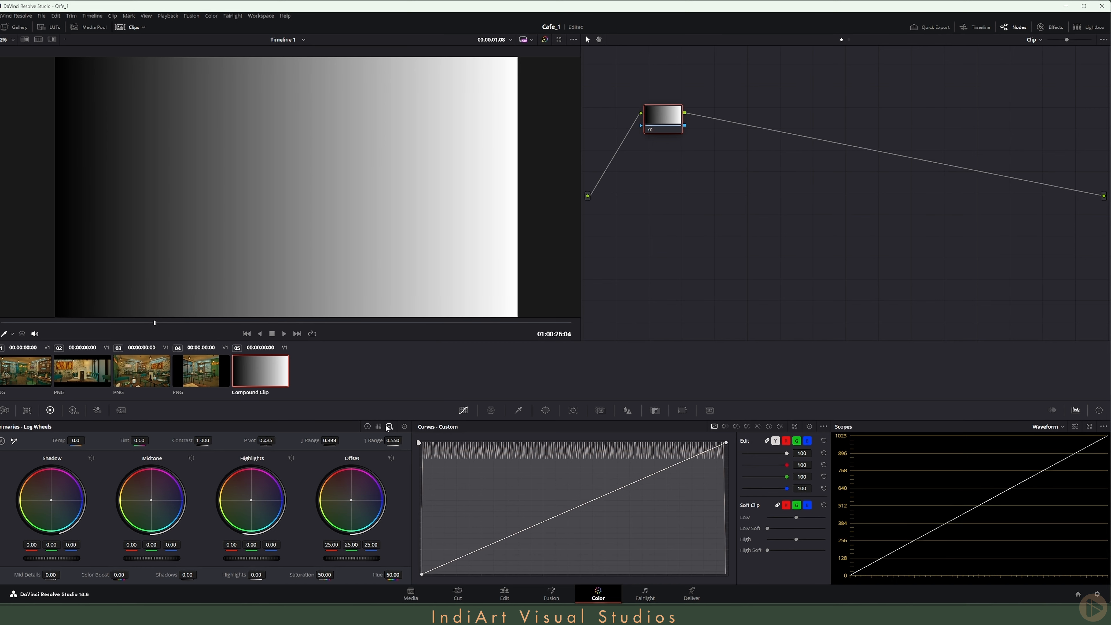
Step: Try the HDR Global exposure at 0.37 and its colour balance at X -0.01, Y 0.01 on the grey gradient, resetting after each
{"action": "left_click", "coordinate": [73, 411]}
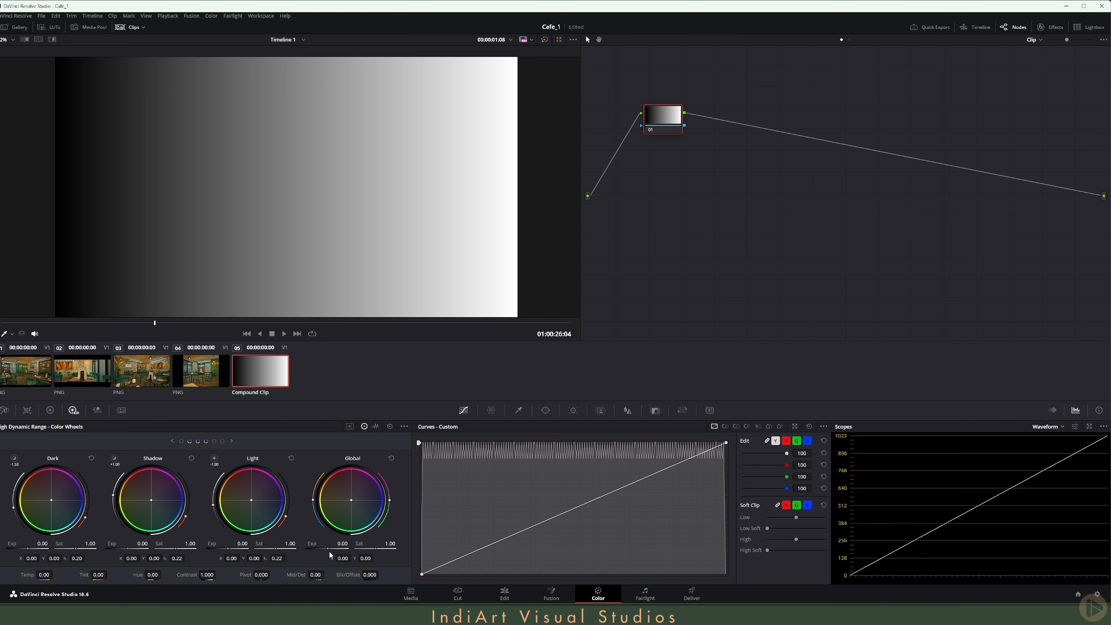
{"action": "left_click_drag", "start_coordinate": [330, 555], "coordinate": [358, 555]}
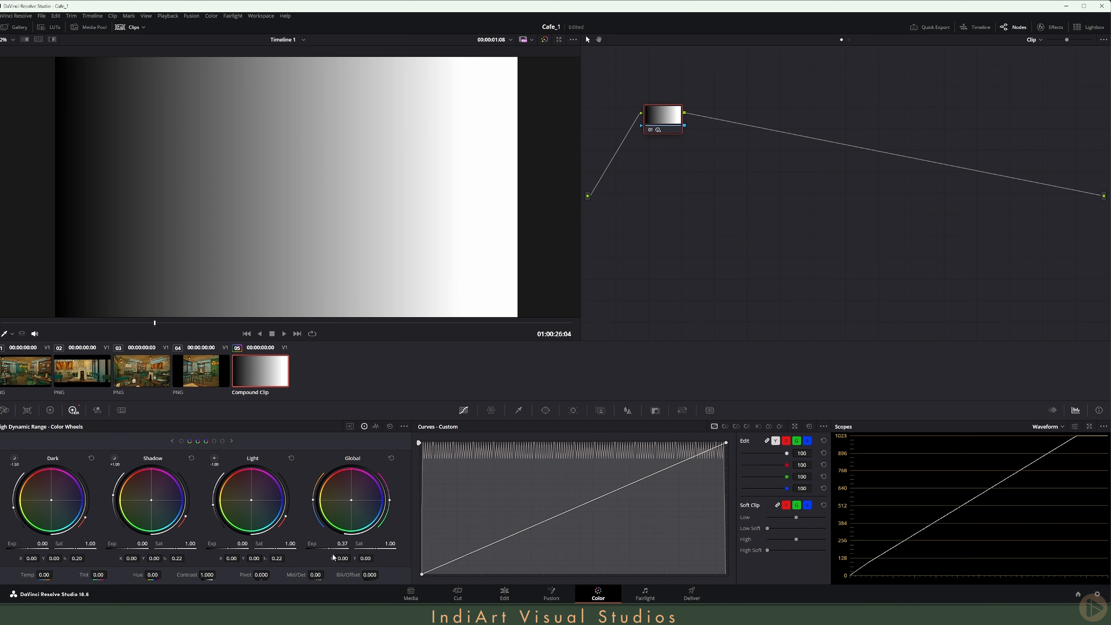
{"action": "left_click", "coordinate": [391, 458]}
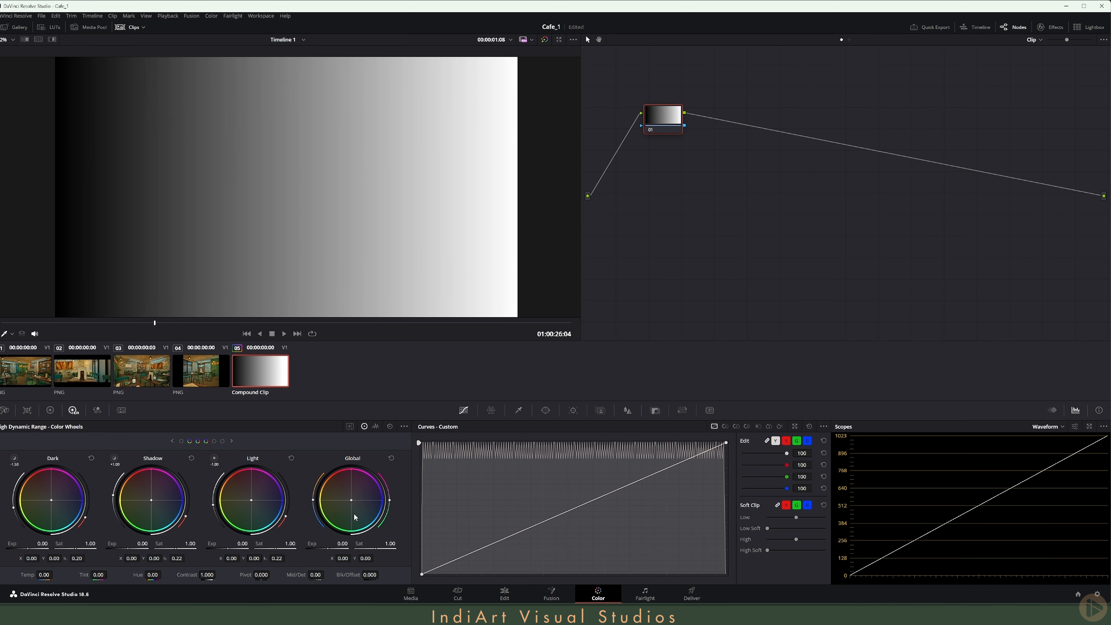
{"action": "left_click_drag", "start_coordinate": [352, 501], "coordinate": [350, 498]}
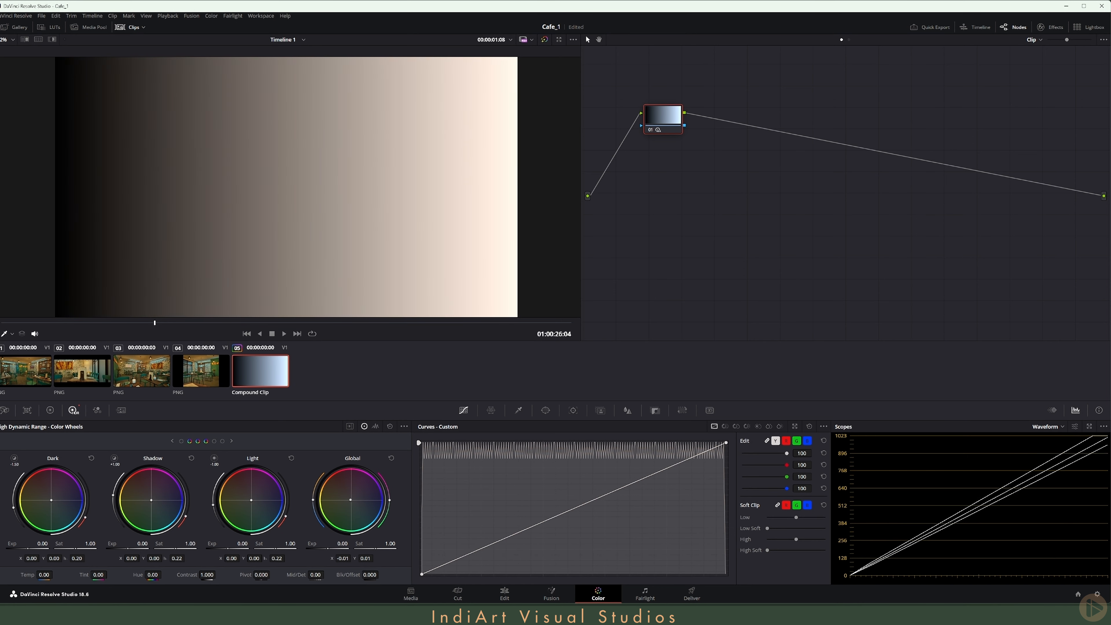
{"action": "left_click", "coordinate": [391, 458]}
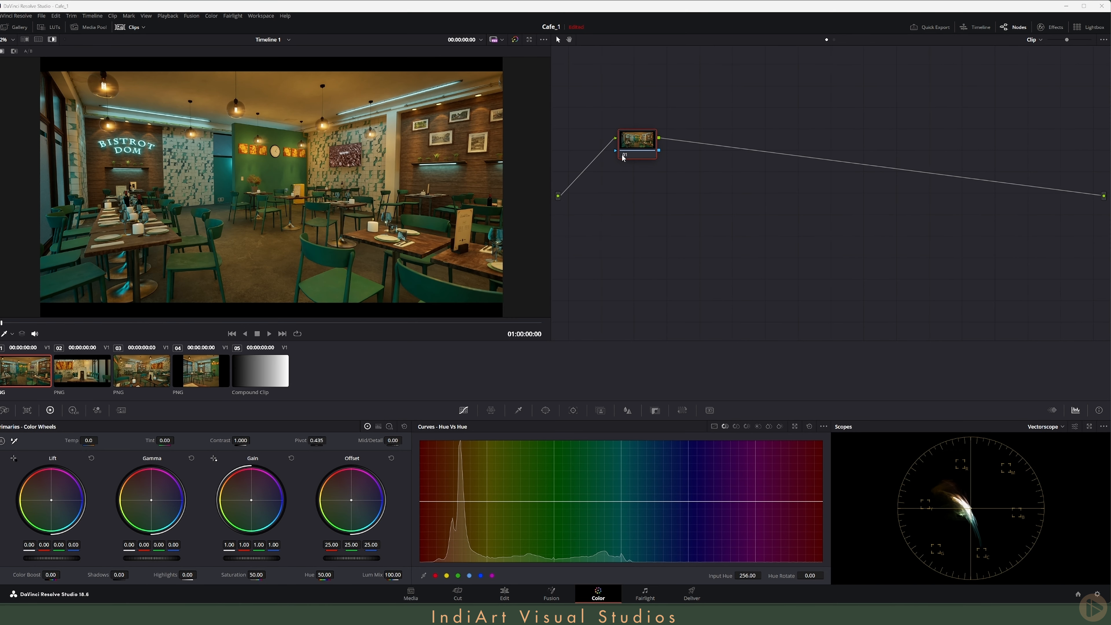
Step: Shift node 01 of the first cafe clip and cool its image with the HDR Global wheel at X 0.04, Y -0.01
{"action": "mouse_move", "coordinate": [645, 158]}
{"action": "left_mouse_down"}
{"action": "mouse_move", "coordinate": [638, 126]}
{"action": "mouse_move", "coordinate": [637, 141]}
{"action": "left_mouse_up"}
{"action": "right_click", "coordinate": [632, 140]}
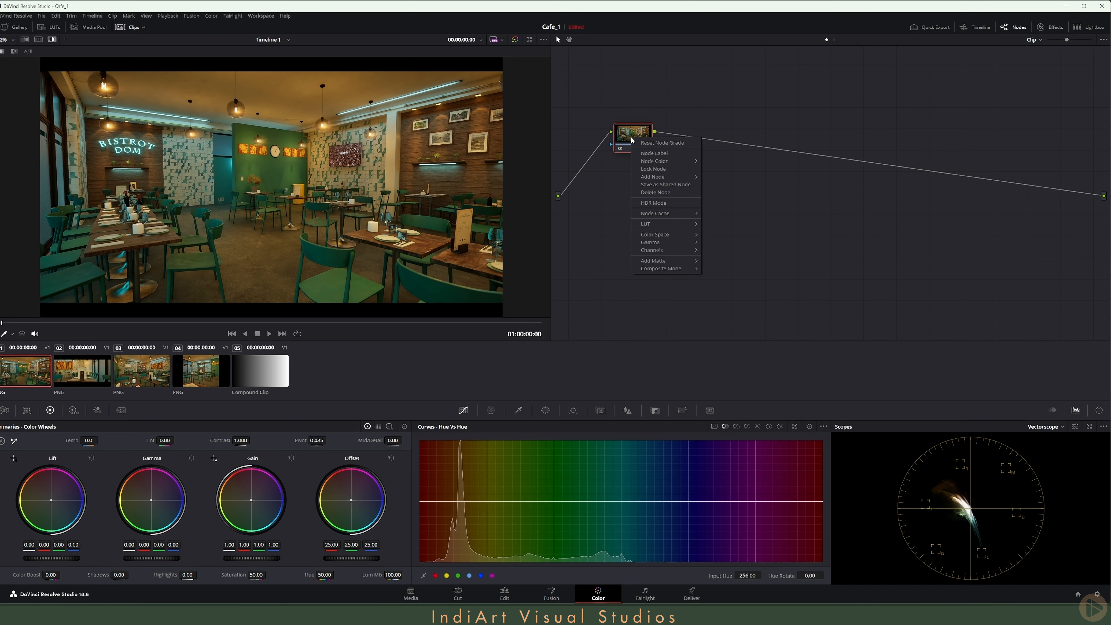
{"action": "mouse_move", "coordinate": [685, 177]}
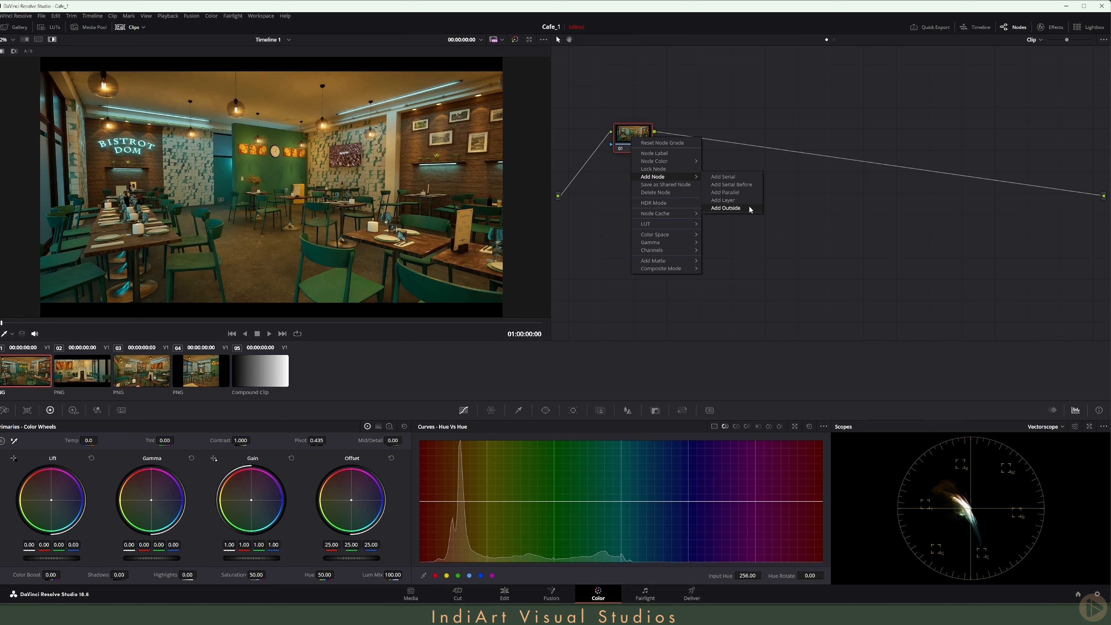
{"action": "left_click_drag", "start_coordinate": [630, 136], "coordinate": [624, 152]}
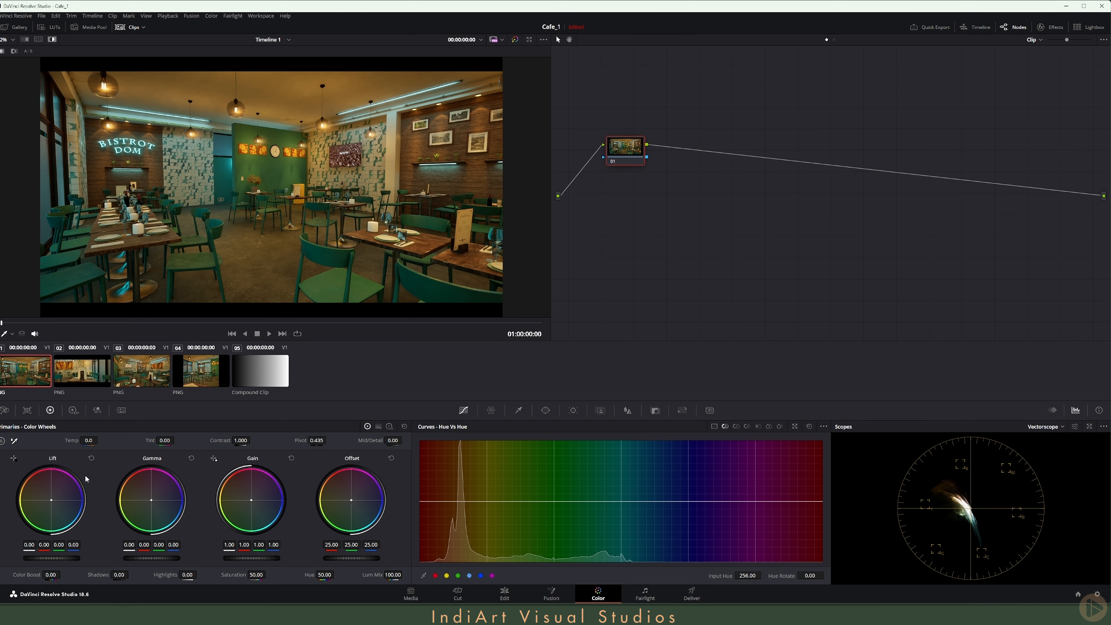
{"action": "left_click", "coordinate": [73, 410]}
{"action": "left_click_drag", "start_coordinate": [352, 502], "coordinate": [355, 503]}
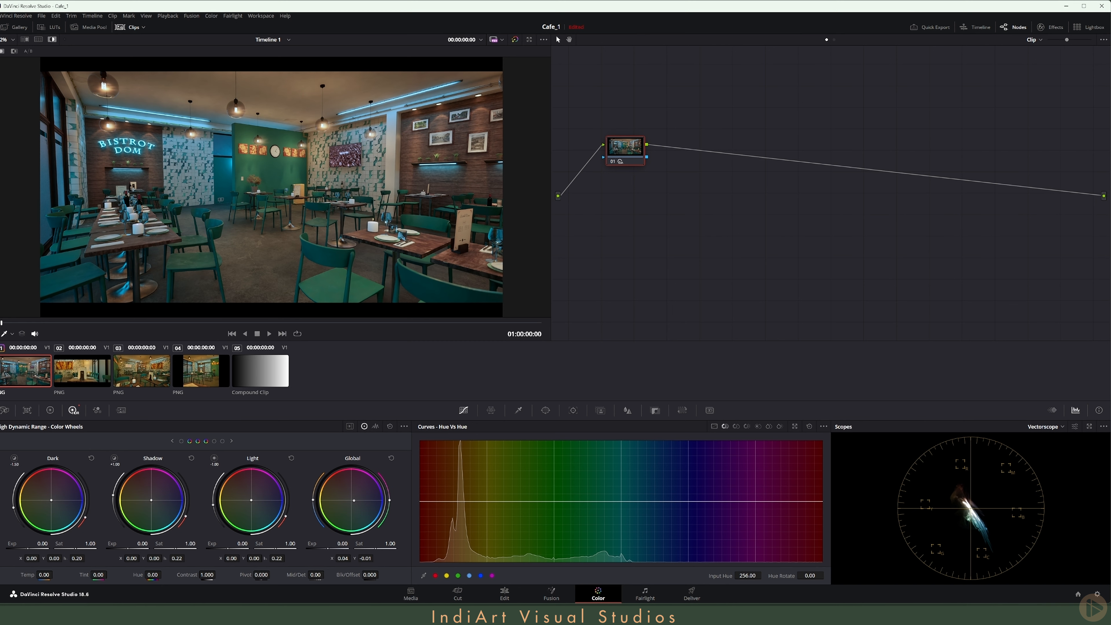
Step: Compare the cafe image with and without the node 01 correction by repeatedly disabling and re-enabling the node
{"action": "key", "text": "ctrl+d"}
{"action": "key", "text": "ctrl+d"}
{"action": "key", "text": "ctrl+d"}
{"action": "key", "text": "ctrl+d"}
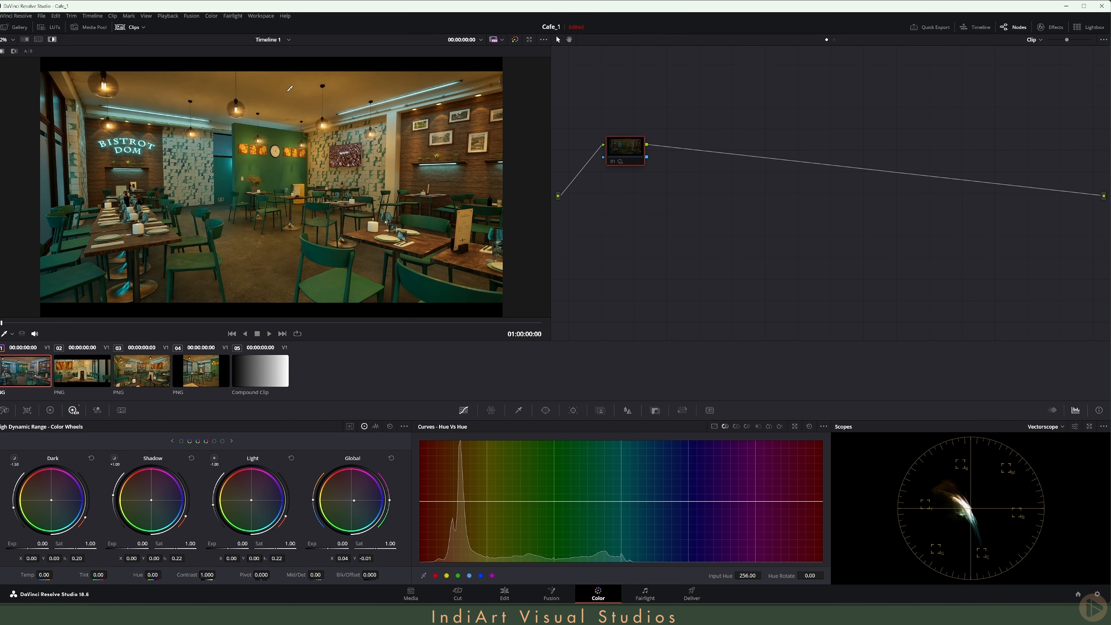
{"action": "key", "text": "ctrl+d"}
{"action": "key", "text": "ctrl+d"}
{"action": "key", "text": "ctrl+d"}
{"action": "key", "text": "ctrl+d"}
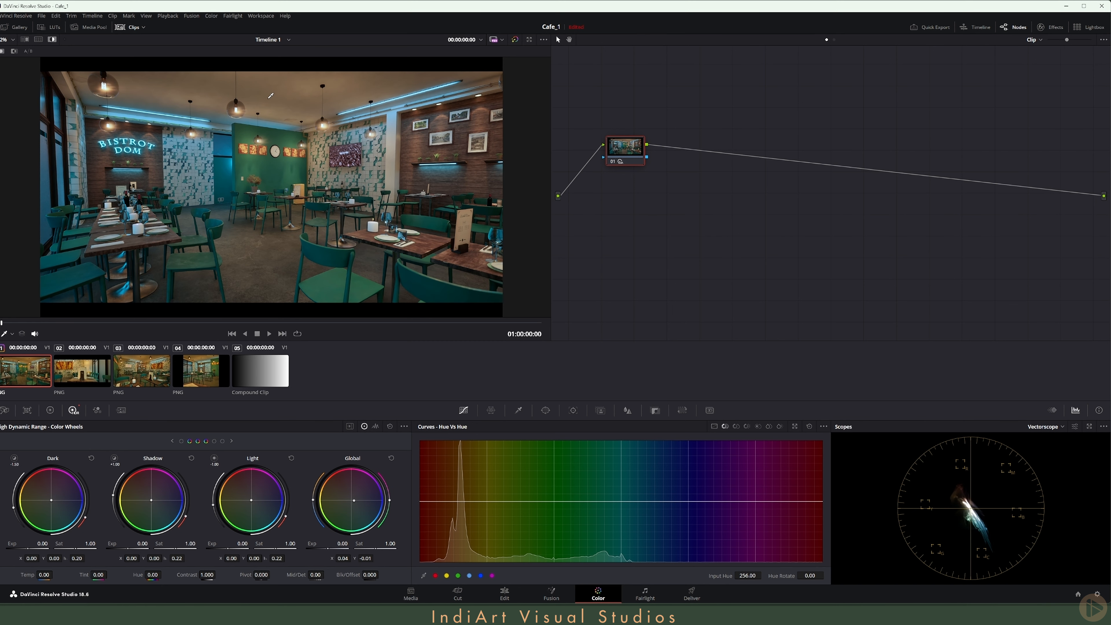
Step: Reposition node 01 and add a serial node after it, delete that new node, and add a serial node again
{"action": "left_click_drag", "start_coordinate": [624, 153], "coordinate": [621, 154]}
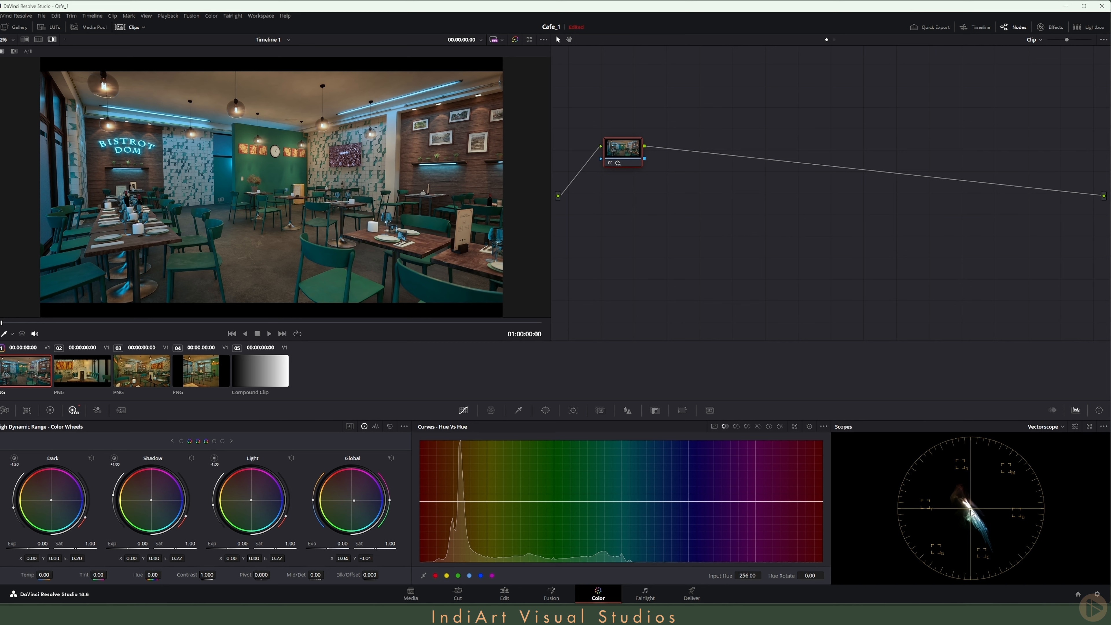
{"action": "left_click_drag", "start_coordinate": [622, 151], "coordinate": [618, 147]}
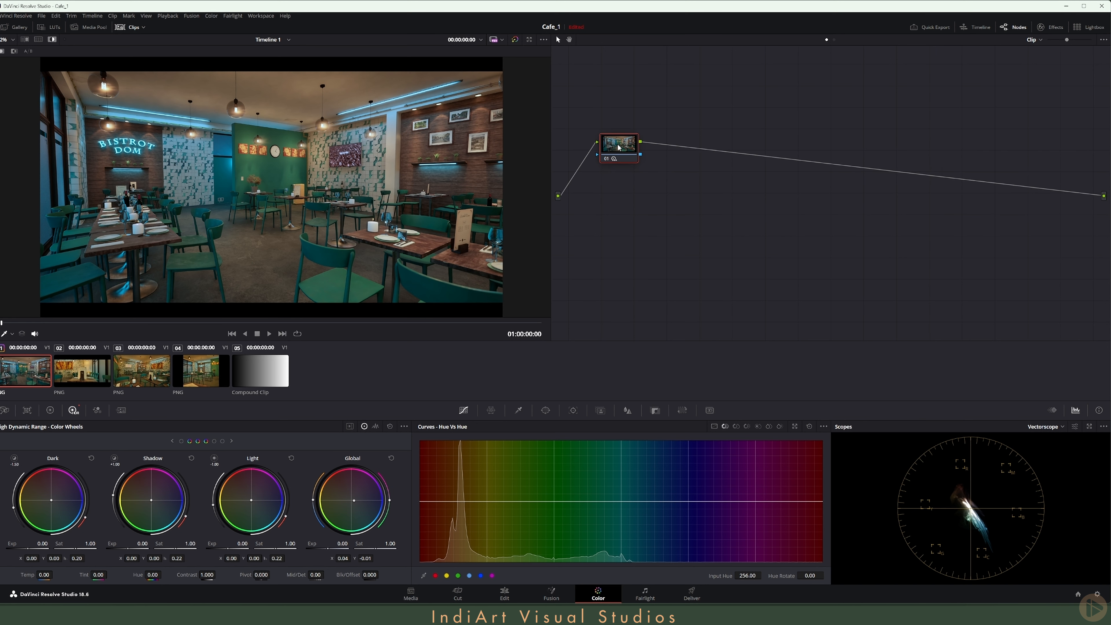
{"action": "right_click", "coordinate": [618, 146]}
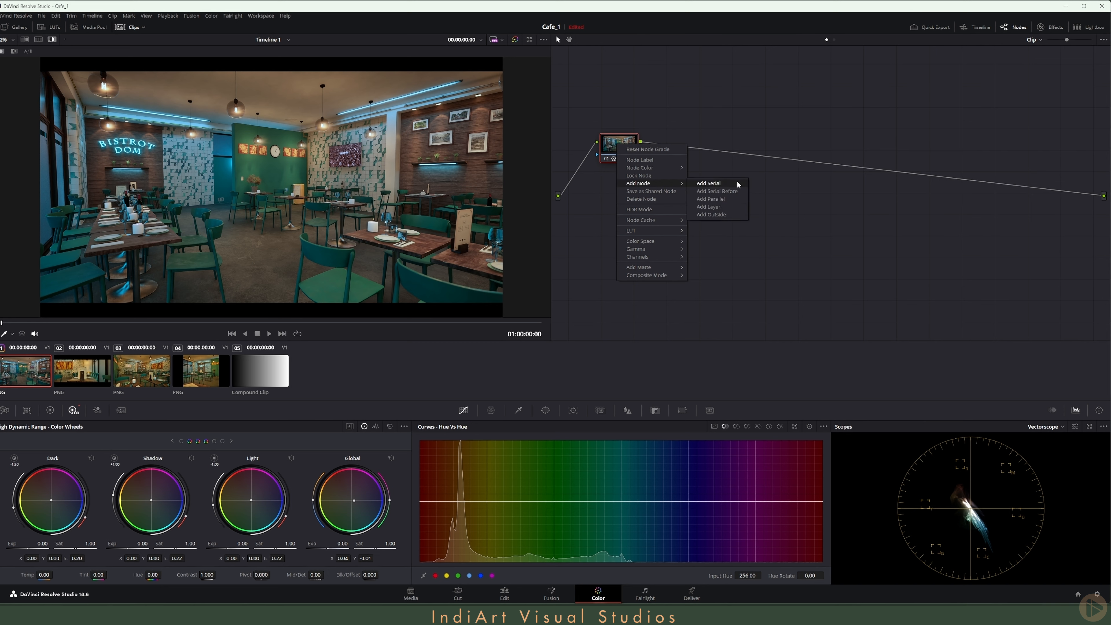
{"action": "left_click", "coordinate": [738, 185]}
{"action": "key", "text": "Delete"}
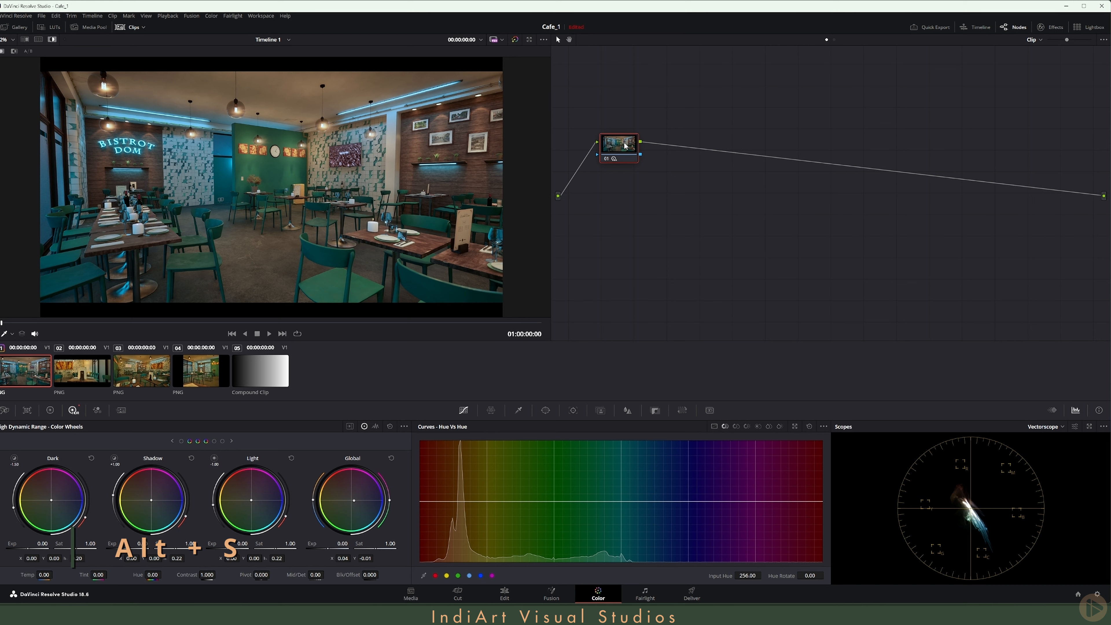
{"action": "key", "text": "alt+s"}
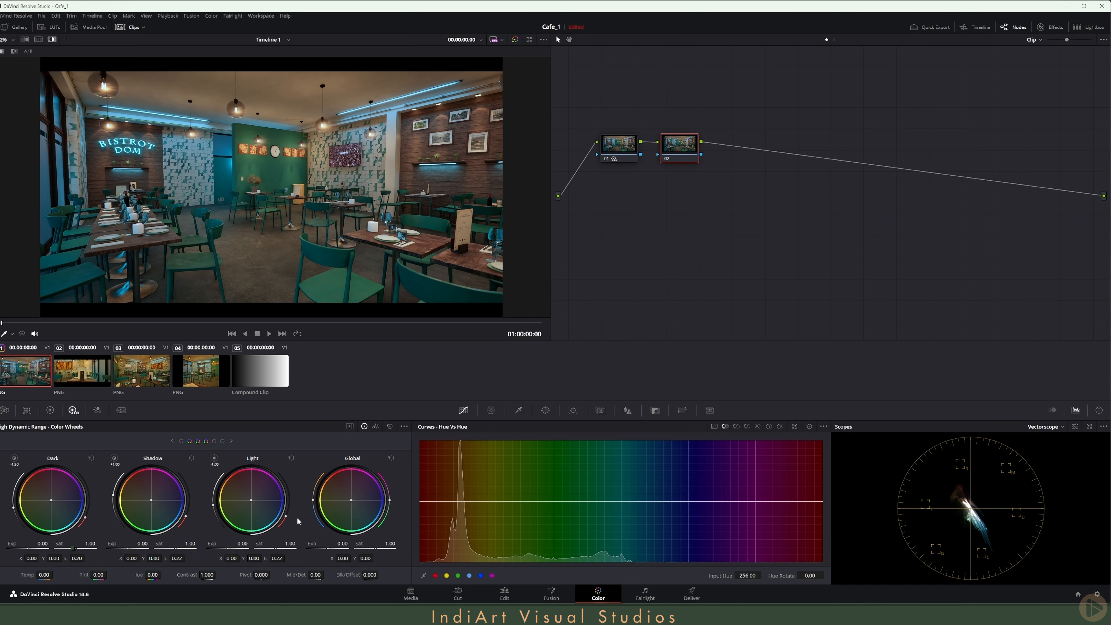
Step: Set the Saturation of node 02 to 44 in the primaries and shift the node slightly in the graph
{"action": "left_click", "coordinate": [50, 410]}
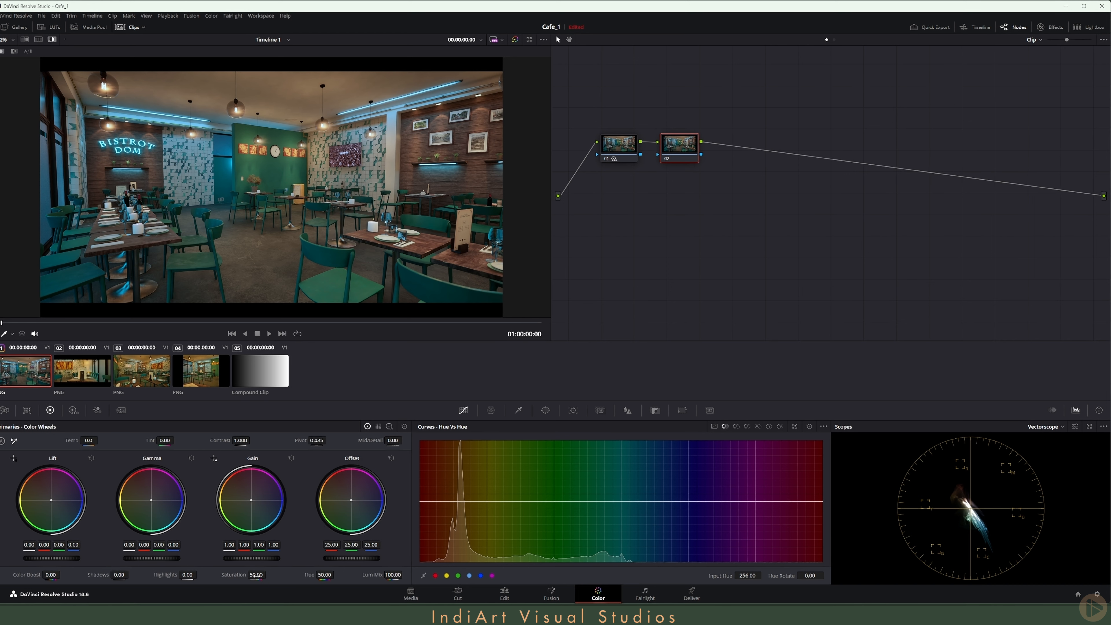
{"action": "left_click_drag", "start_coordinate": [257, 576], "coordinate": [255, 576]}
{"action": "left_click_drag", "start_coordinate": [678, 148], "coordinate": [679, 145]}
Step: Compare the cafe image with node 02 switched off and on, and with all nodes bypassed and restored
{"action": "key", "text": "ctrl+d"}
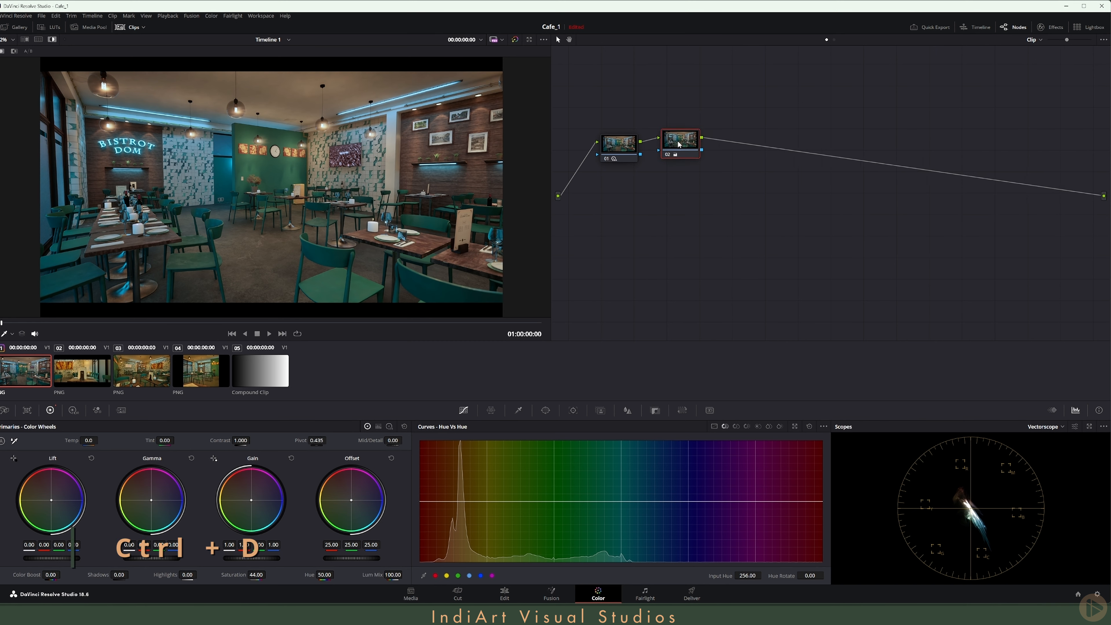
{"action": "key", "text": "ctrl+d"}
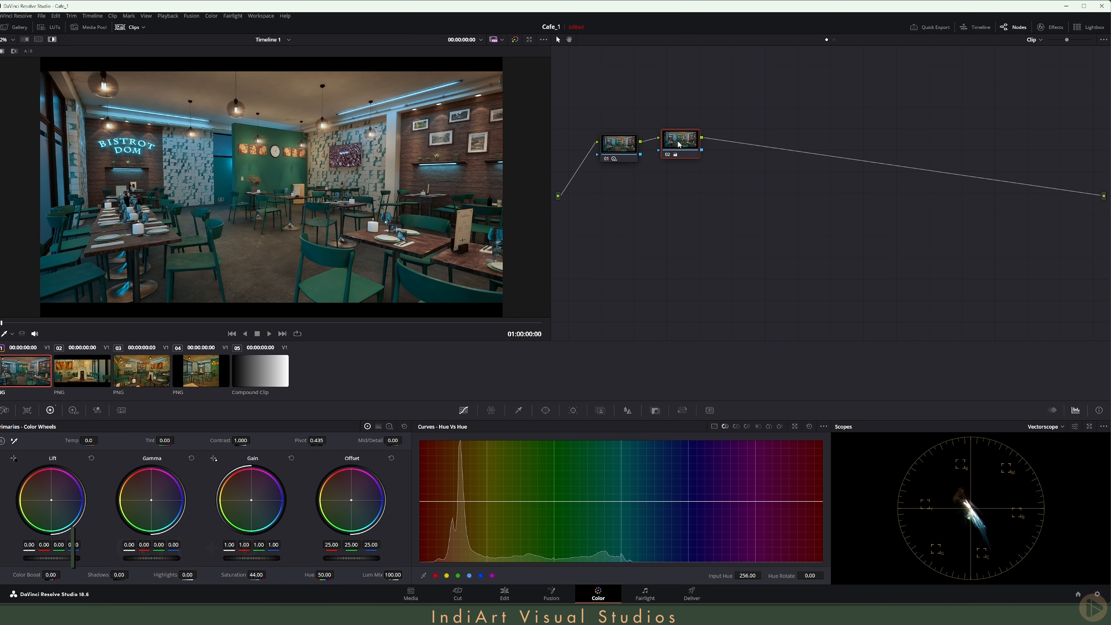
{"action": "key", "text": "ctrl+d"}
{"action": "key", "text": "ctrl+d"}
{"action": "key", "text": "alt+d"}
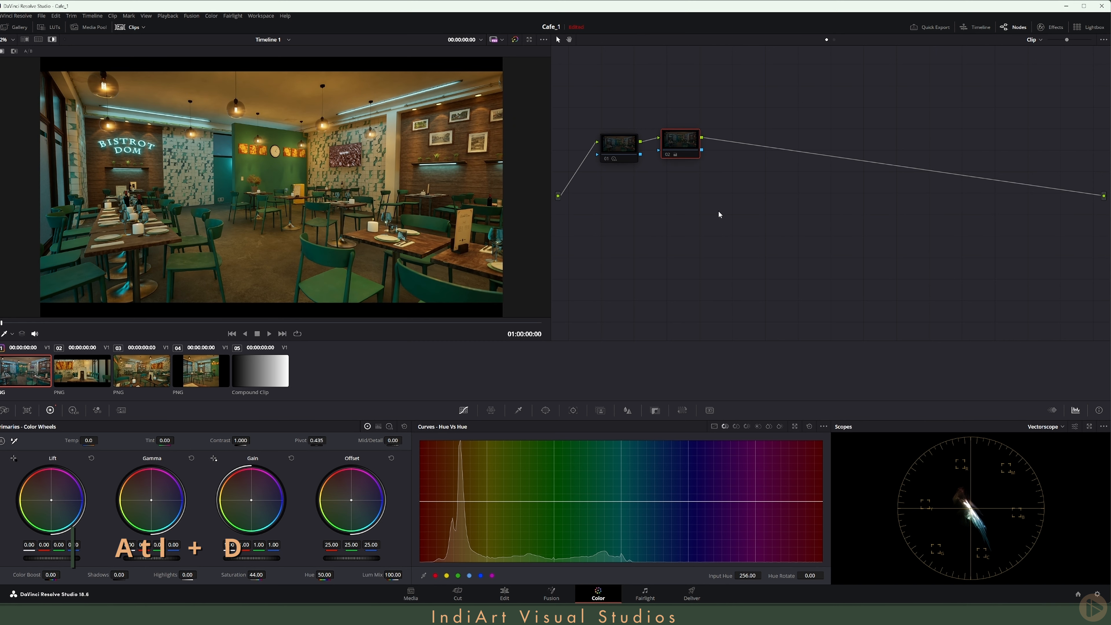
{"action": "key", "text": "alt+d"}
{"action": "key", "text": "alt+d"}
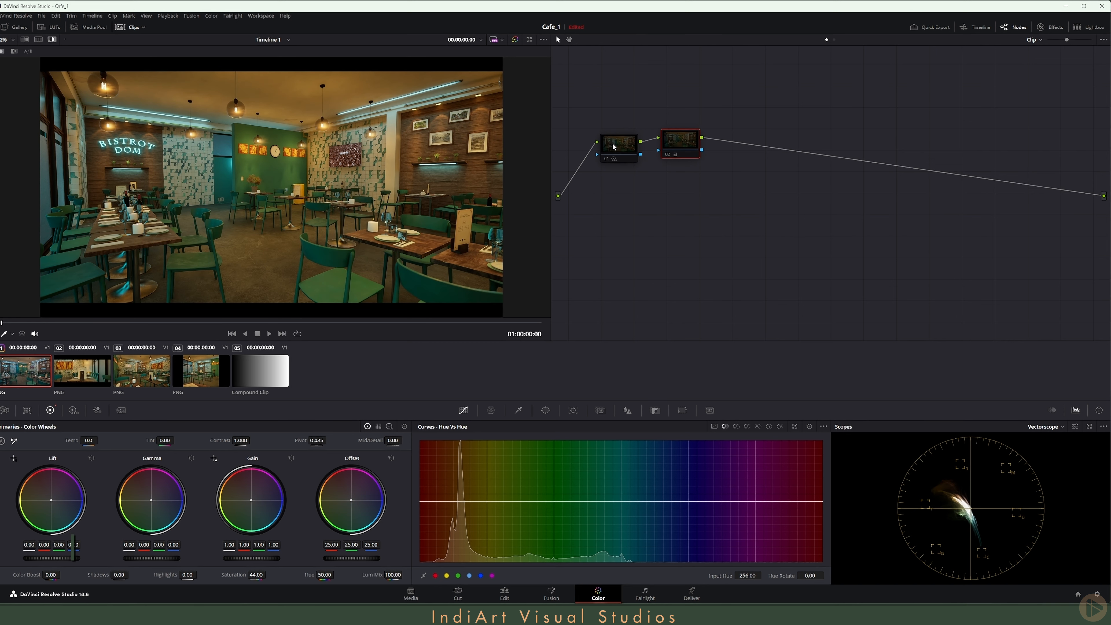
{"action": "key", "text": "alt+d"}
Step: Label node 01 "pri adj" and node 02 "sat"
{"action": "left_click_drag", "start_coordinate": [679, 151], "coordinate": [682, 154]}
{"action": "left_click", "coordinate": [619, 150]}
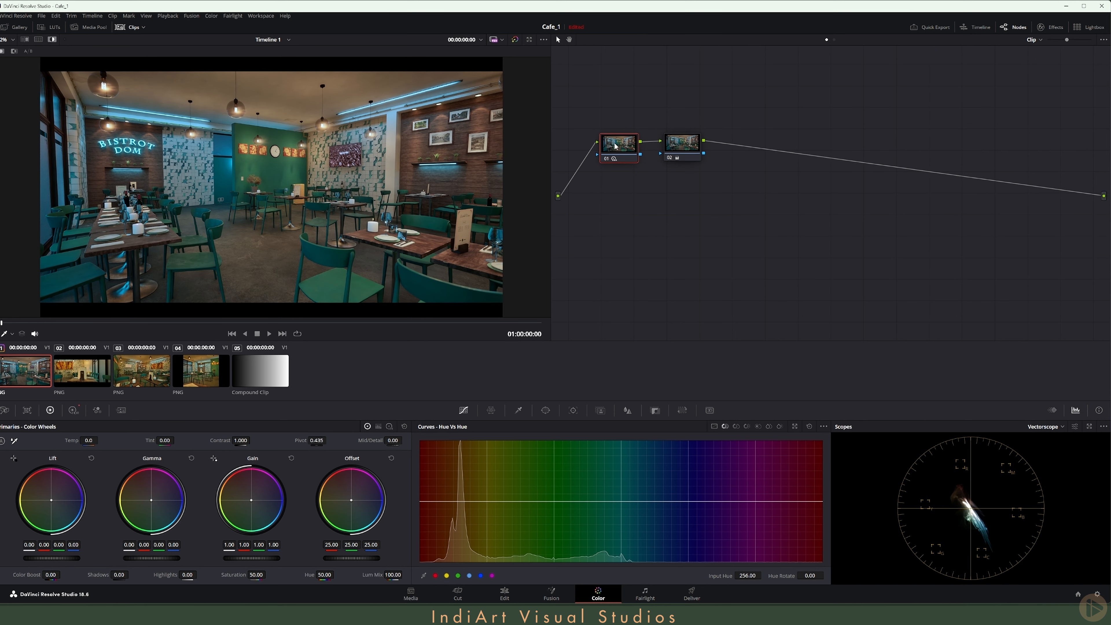
{"action": "right_click", "coordinate": [615, 146]}
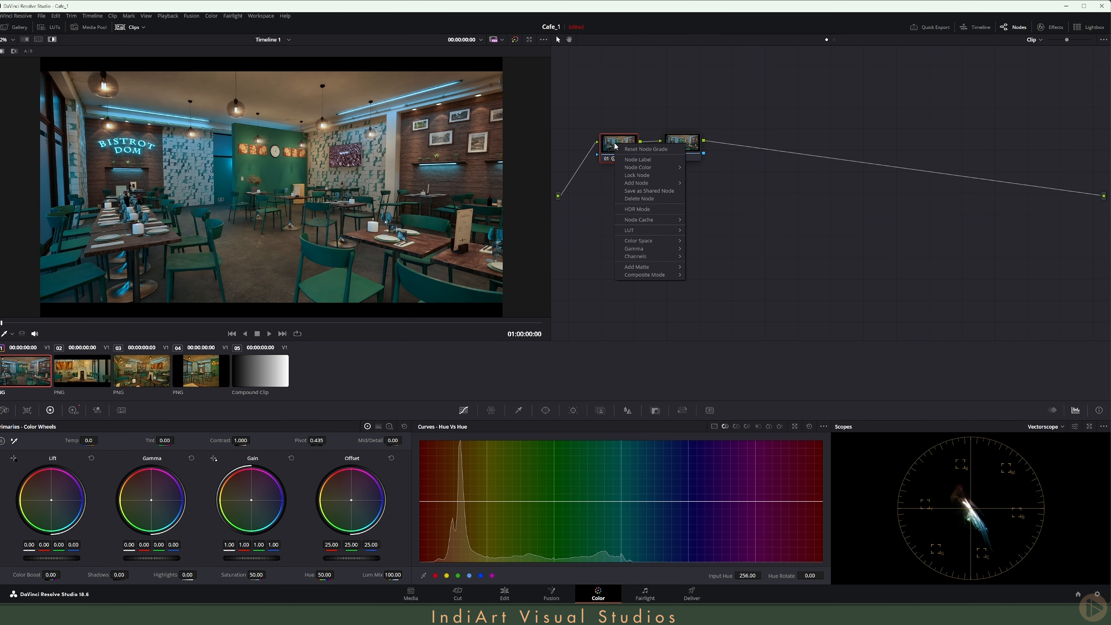
{"action": "left_click", "coordinate": [657, 160]}
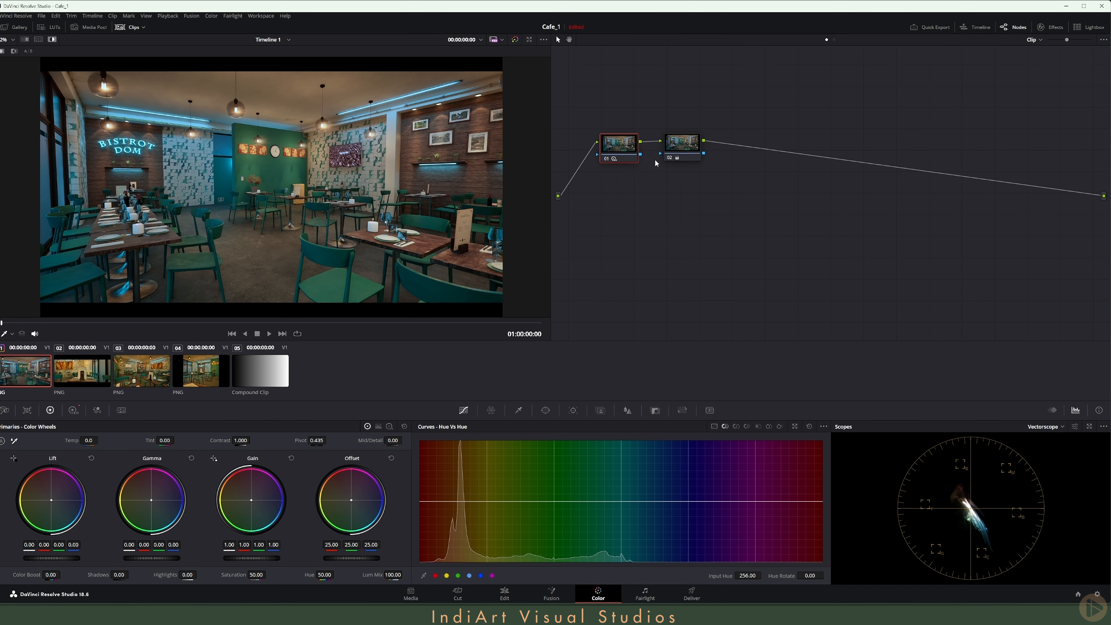
{"action": "type", "text": "pri adj"}
{"action": "right_click", "coordinate": [681, 143]}
{"action": "left_click", "coordinate": [701, 158]}
{"action": "type", "text": "sat"}
Step: Add a serial node after the sat node, place it higher in the graph, and add a parallel node to it
{"action": "key", "text": "alt+s"}
{"action": "left_click_drag", "start_coordinate": [687, 146], "coordinate": [746, 136]}
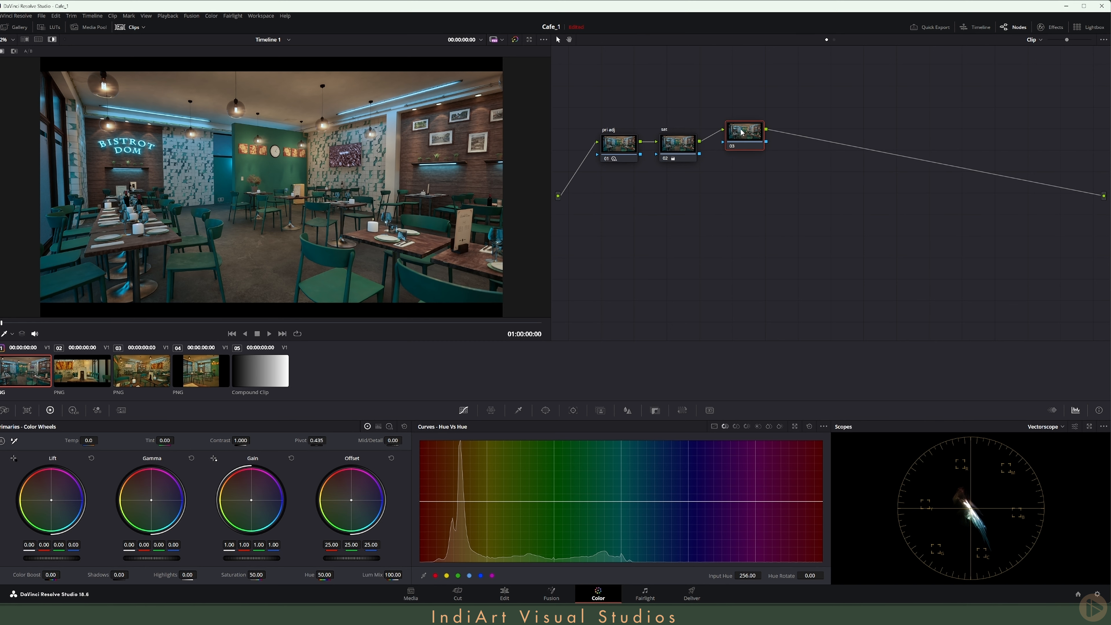
{"action": "right_click", "coordinate": [742, 131]}
{"action": "mouse_move", "coordinate": [779, 171]}
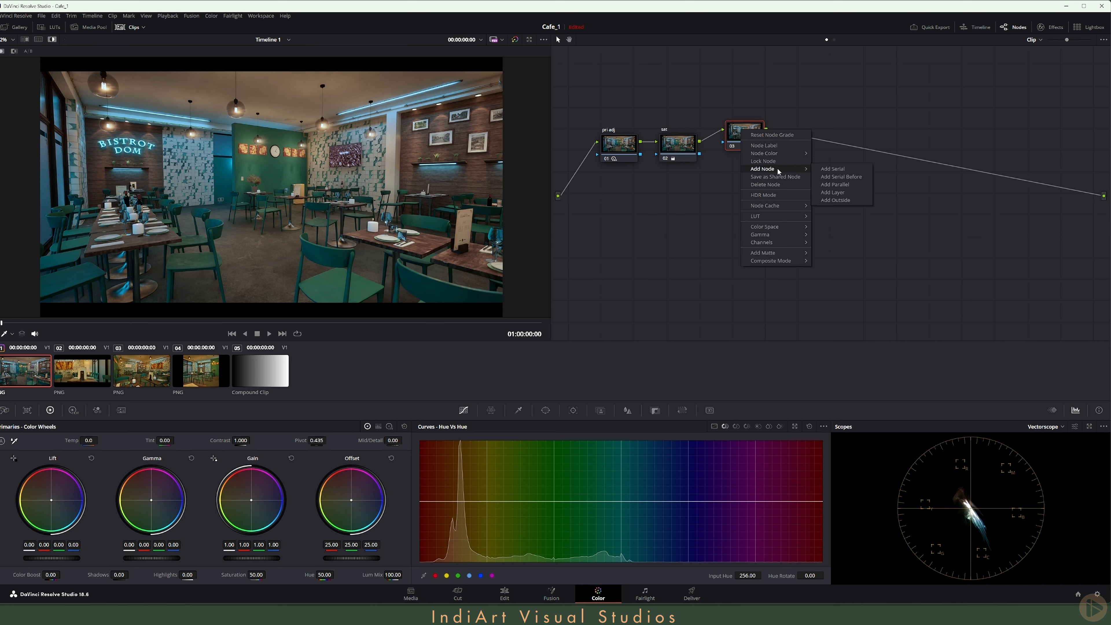
{"action": "left_click", "coordinate": [735, 135]}
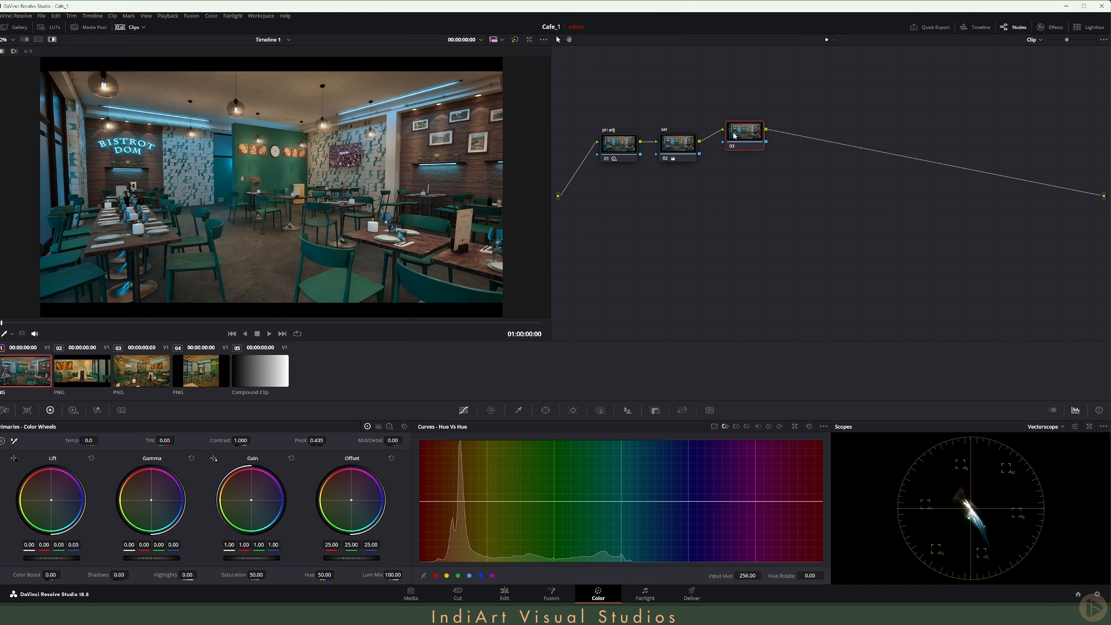
{"action": "key", "text": "alt+p"}
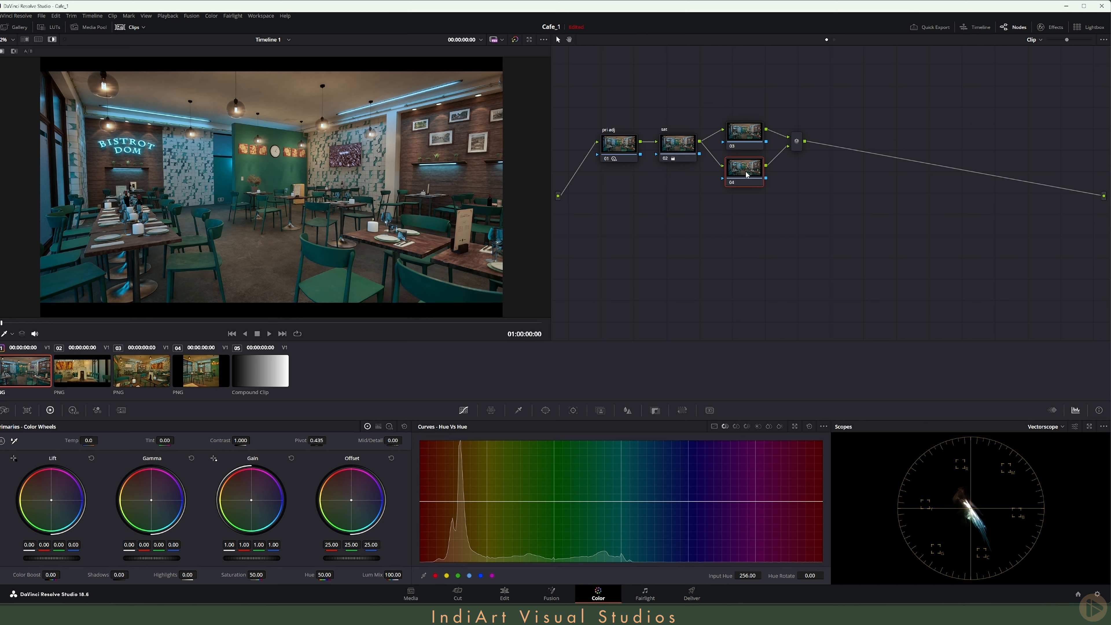
Step: Set the cyan point's Hue Rotate to 11.20 on node 04's Hue Vs Hue curve and compare the node off and on
{"action": "left_click_drag", "start_coordinate": [746, 172], "coordinate": [746, 175]}
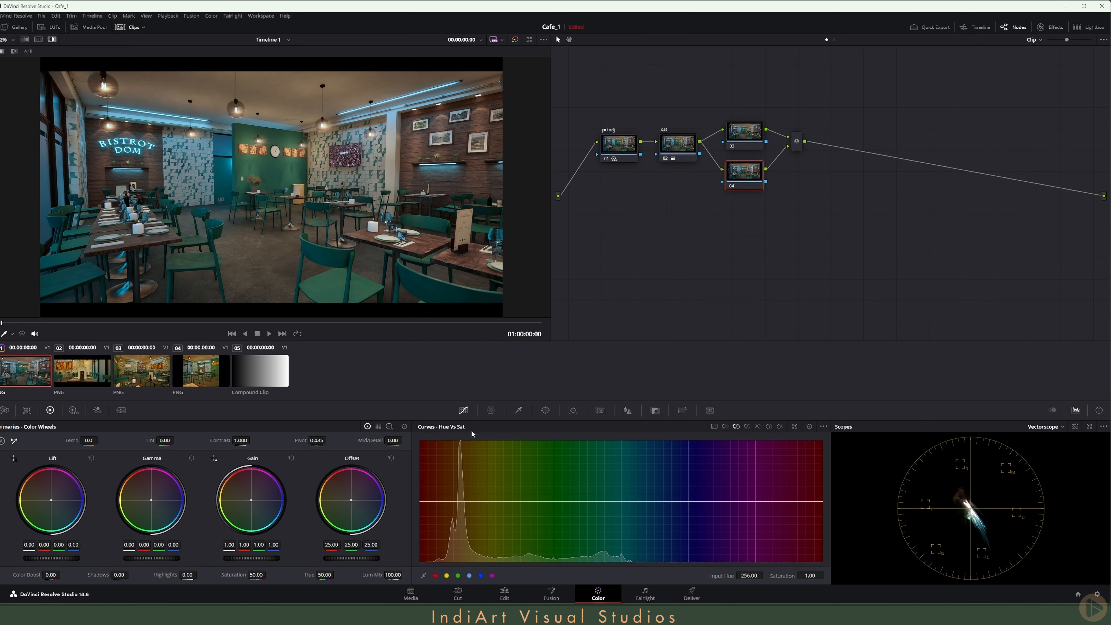
{"action": "left_click", "coordinate": [469, 576]}
{"action": "left_click_drag", "start_coordinate": [810, 575], "coordinate": [827, 576]}
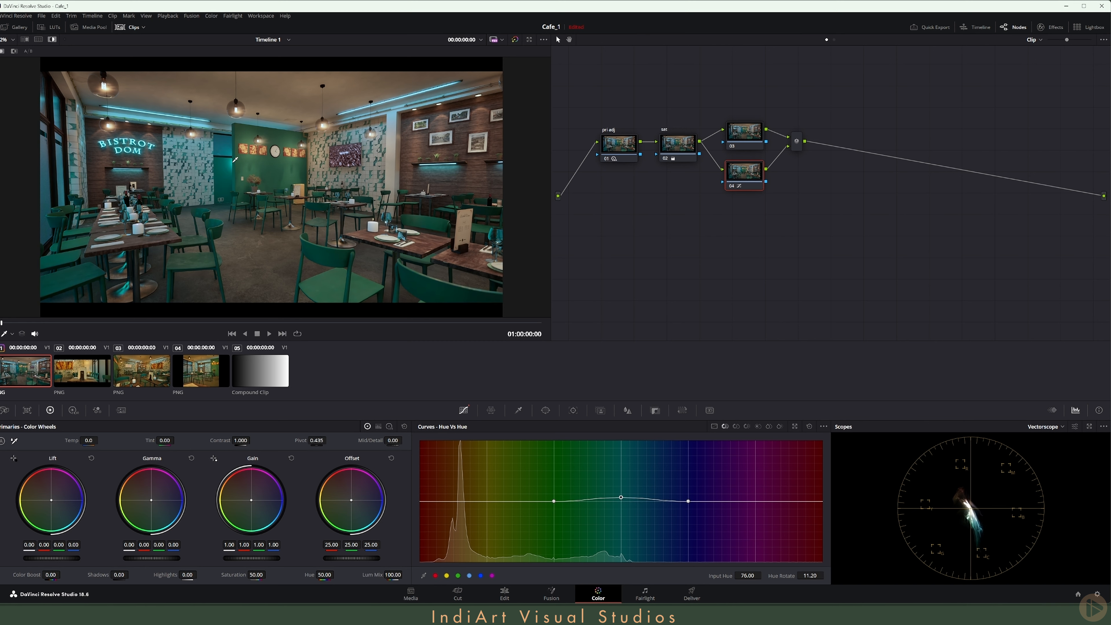
{"action": "key", "text": "ctrl+d"}
{"action": "key", "text": "ctrl+d"}
Step: Set the green point's Hue Rotate to -31.55 on the Hue Vs Hue curve and compare node 04 off and on
{"action": "left_click", "coordinate": [458, 575]}
{"action": "left_click_drag", "start_coordinate": [810, 576], "coordinate": [777, 575]}
{"action": "key", "text": "ctrl+d"}
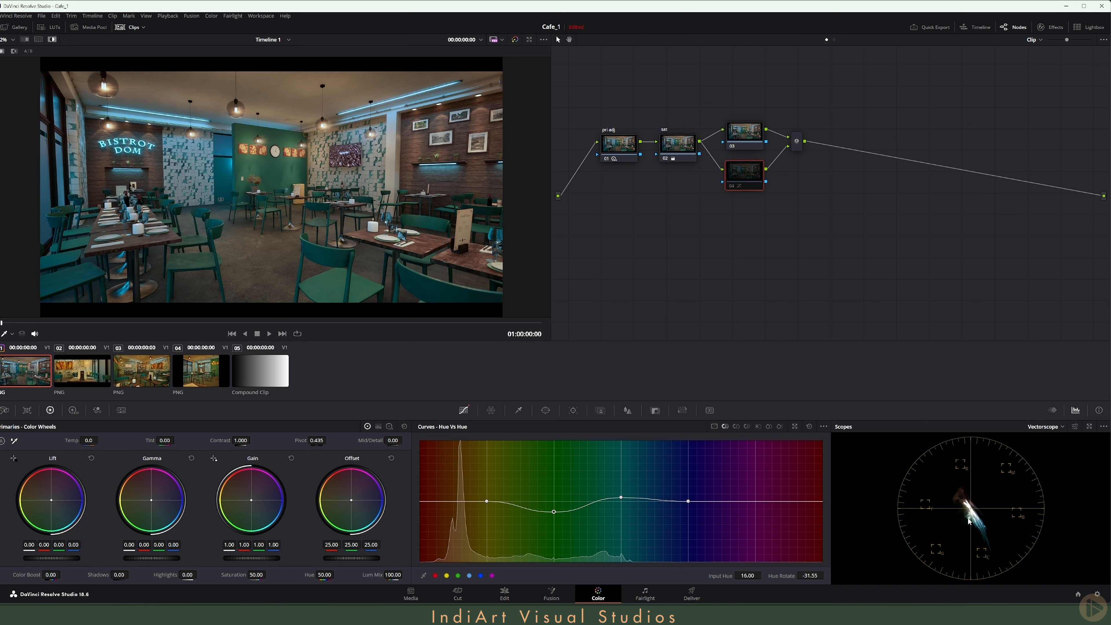
{"action": "key", "text": "ctrl+d"}
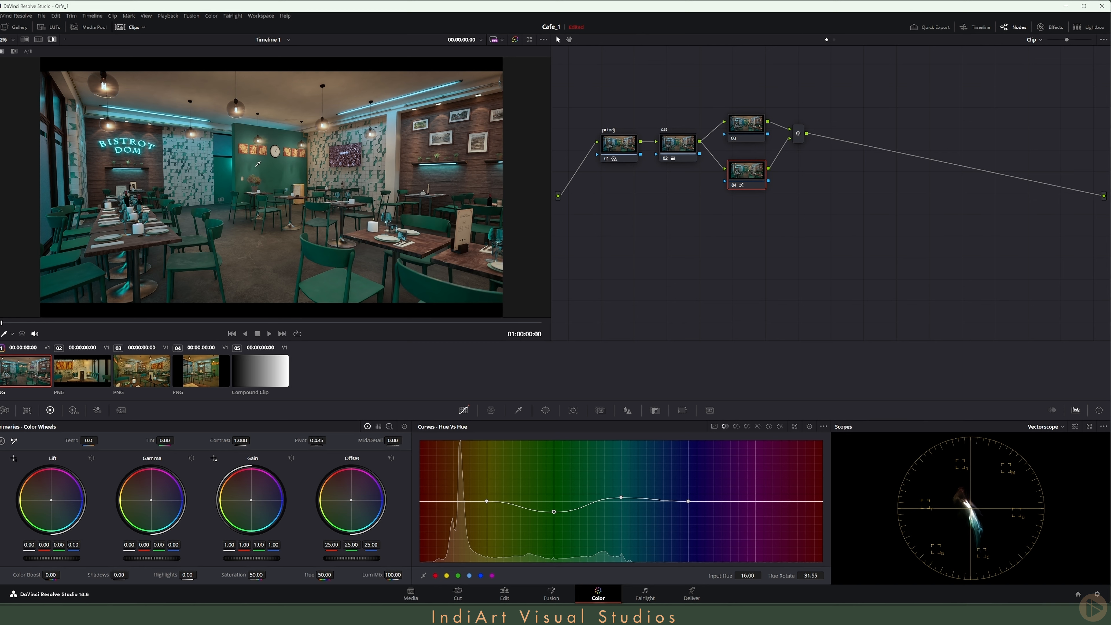
Step: Add a serial node after the parallel mixer, place it beneath the node tree, and add an outside node spaced beside it
{"action": "left_click", "coordinate": [748, 126]}
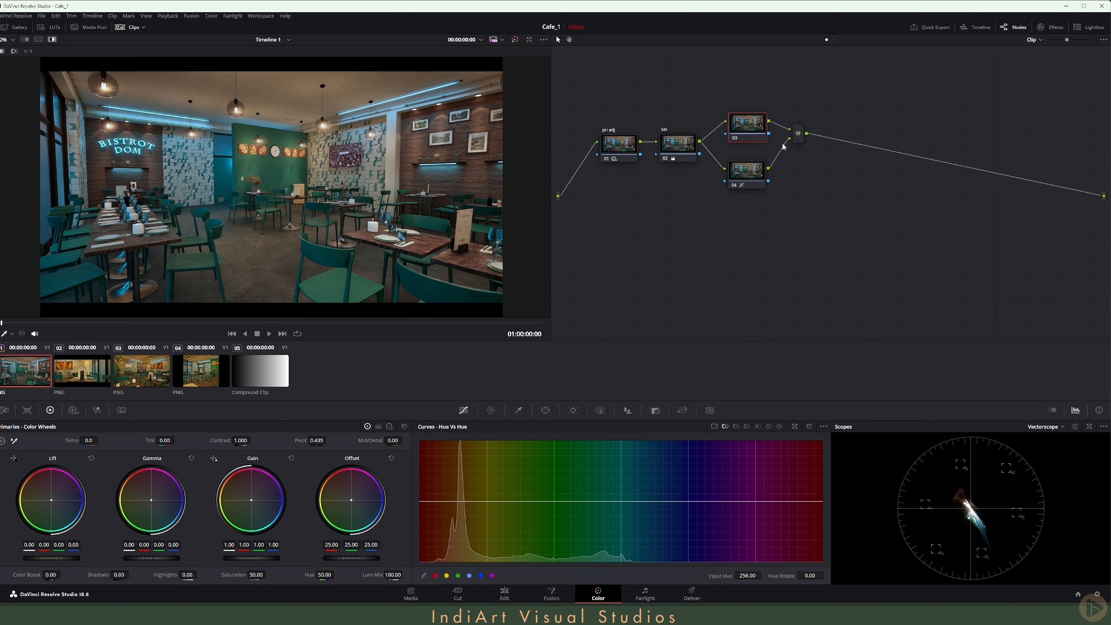
{"action": "left_click_drag", "start_coordinate": [798, 136], "coordinate": [633, 248]}
{"action": "key", "text": "alt+s"}
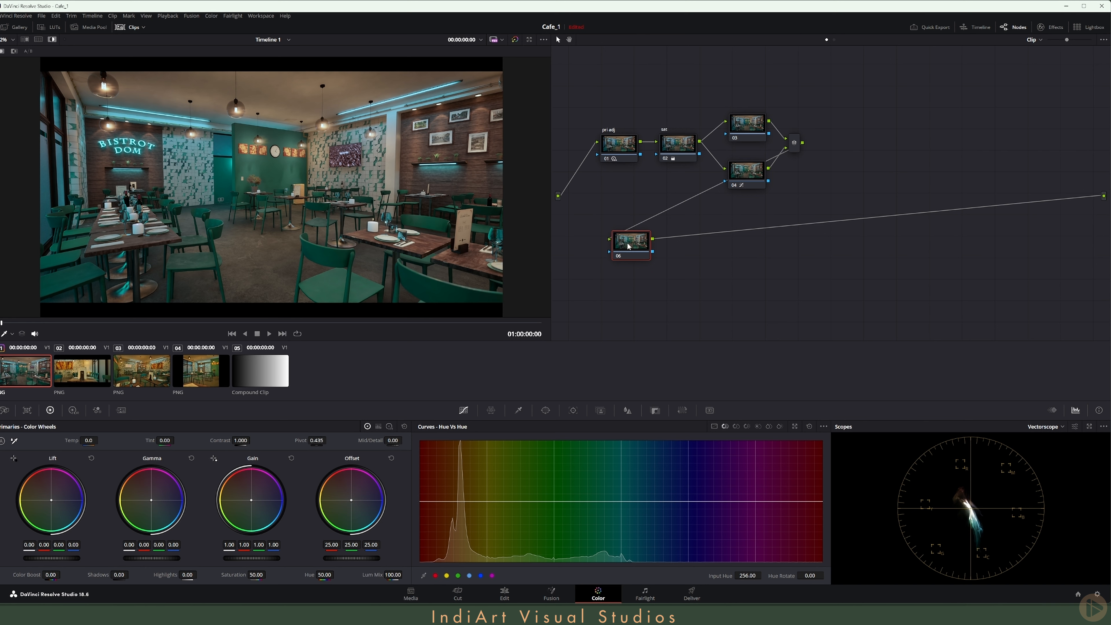
{"action": "key", "text": "alt+o"}
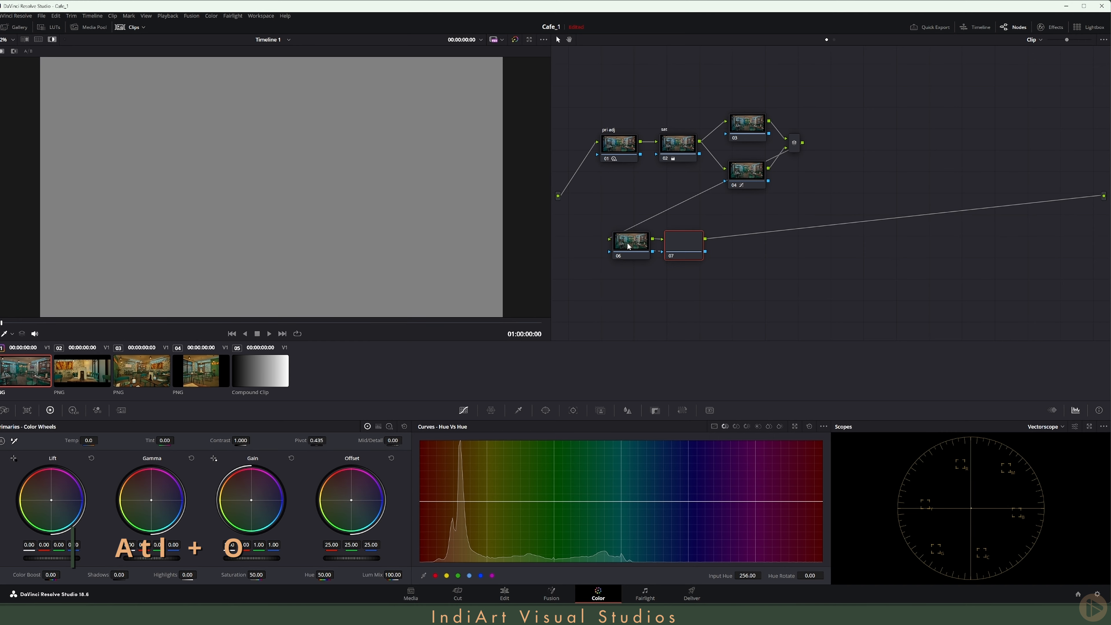
{"action": "left_click_drag", "start_coordinate": [674, 243], "coordinate": [704, 245]}
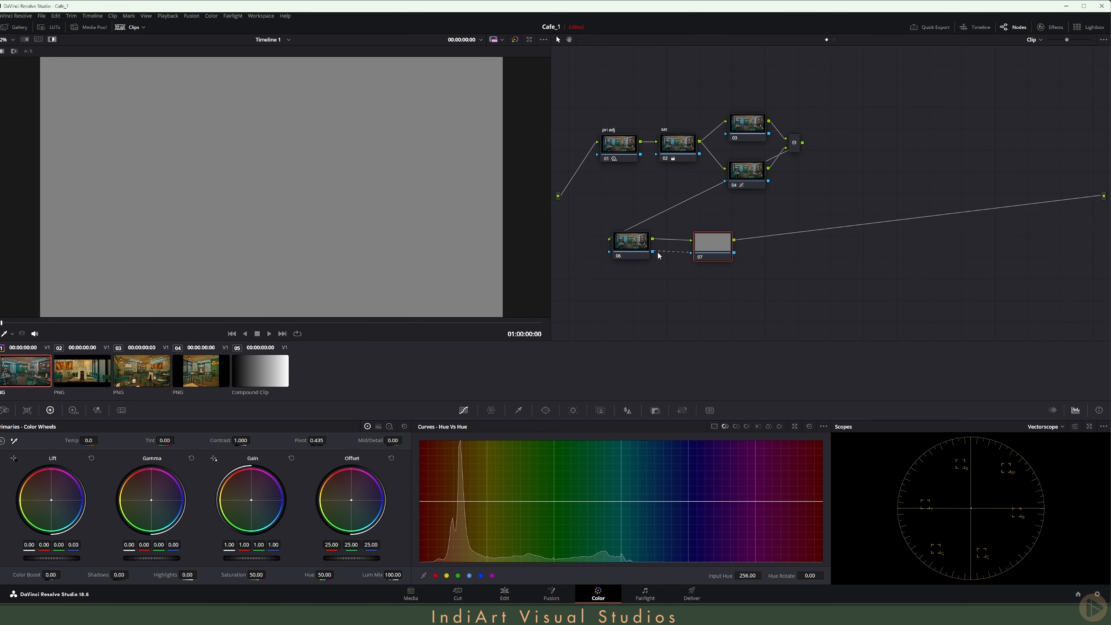
Step: Draw a circle window on node 06, stretched to Aspect 84.51, rotated -7.41, with Soft 1 at 20.65
{"action": "left_click", "coordinate": [631, 242]}
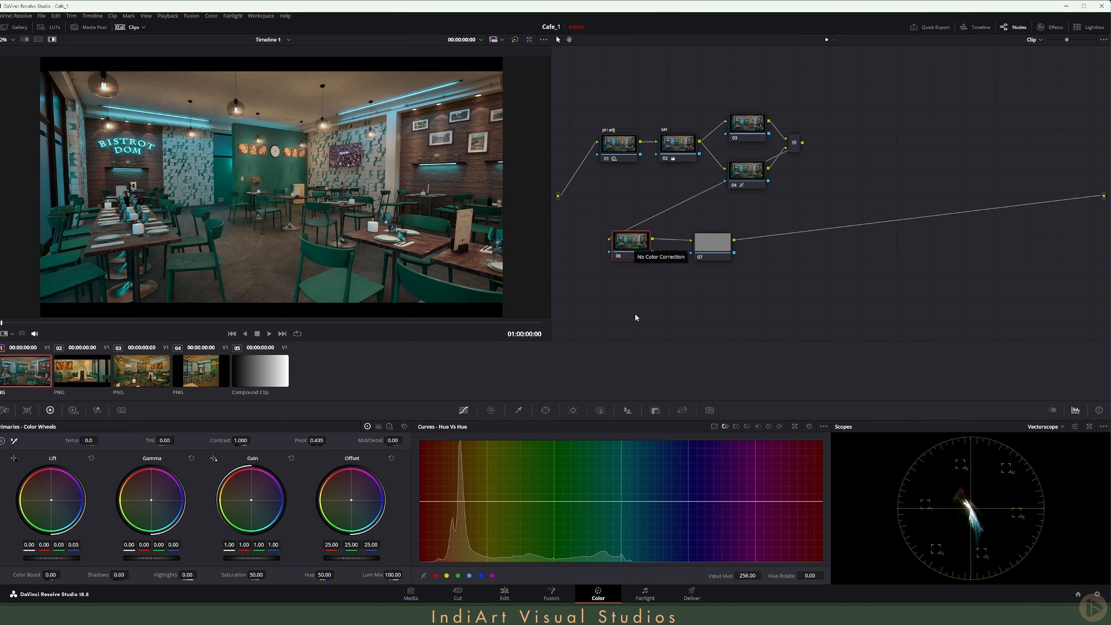
{"action": "left_click", "coordinate": [546, 411]}
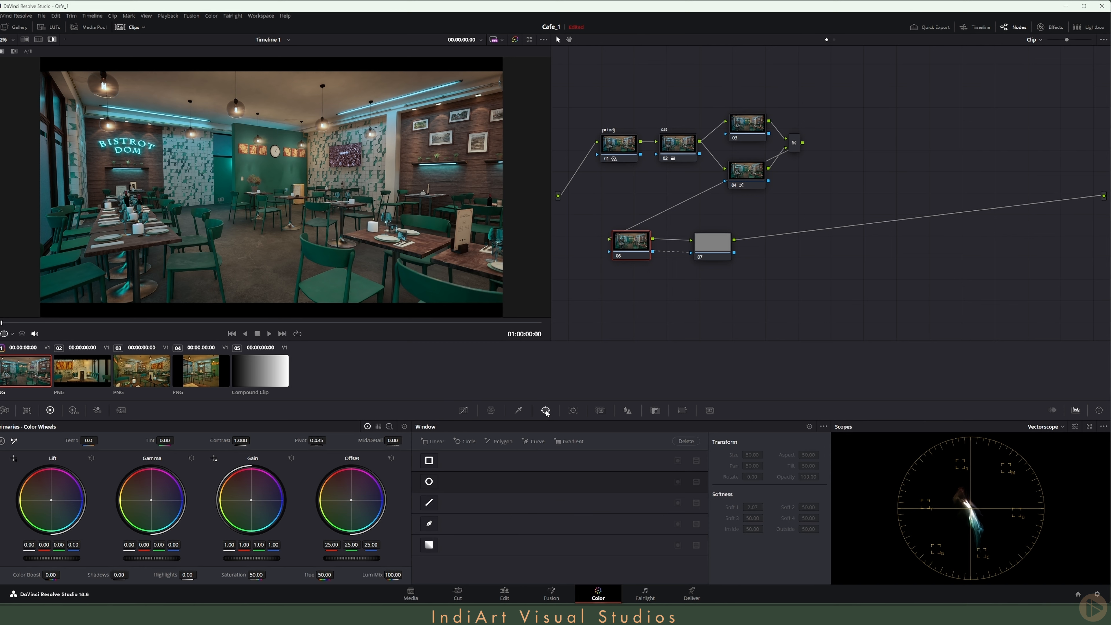
{"action": "left_click", "coordinate": [429, 482]}
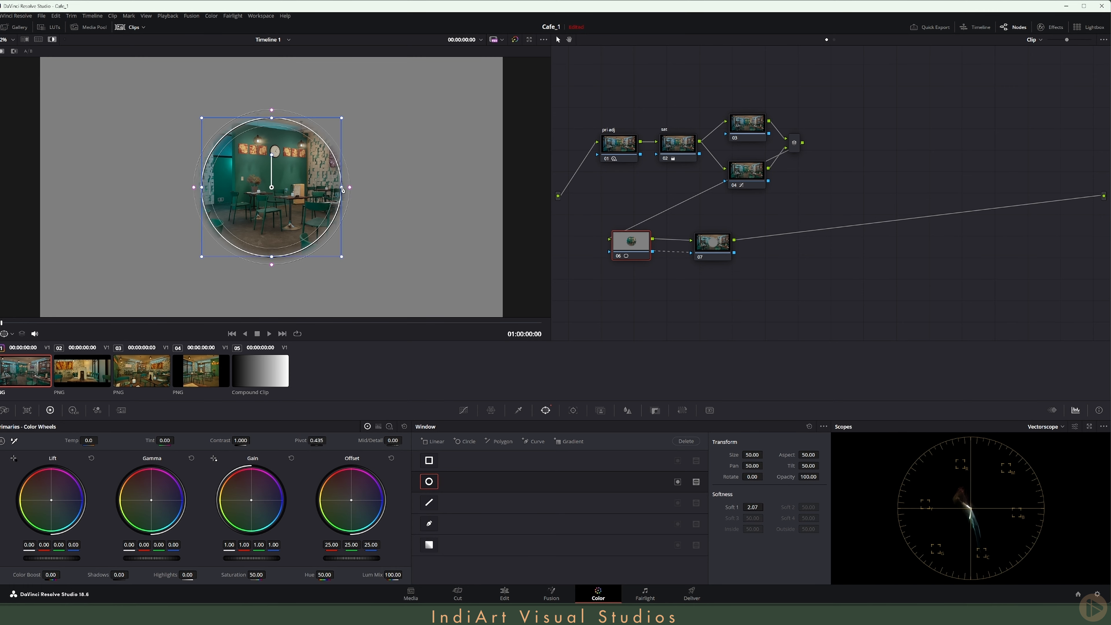
{"action": "left_click_drag", "start_coordinate": [342, 189], "coordinate": [496, 187]}
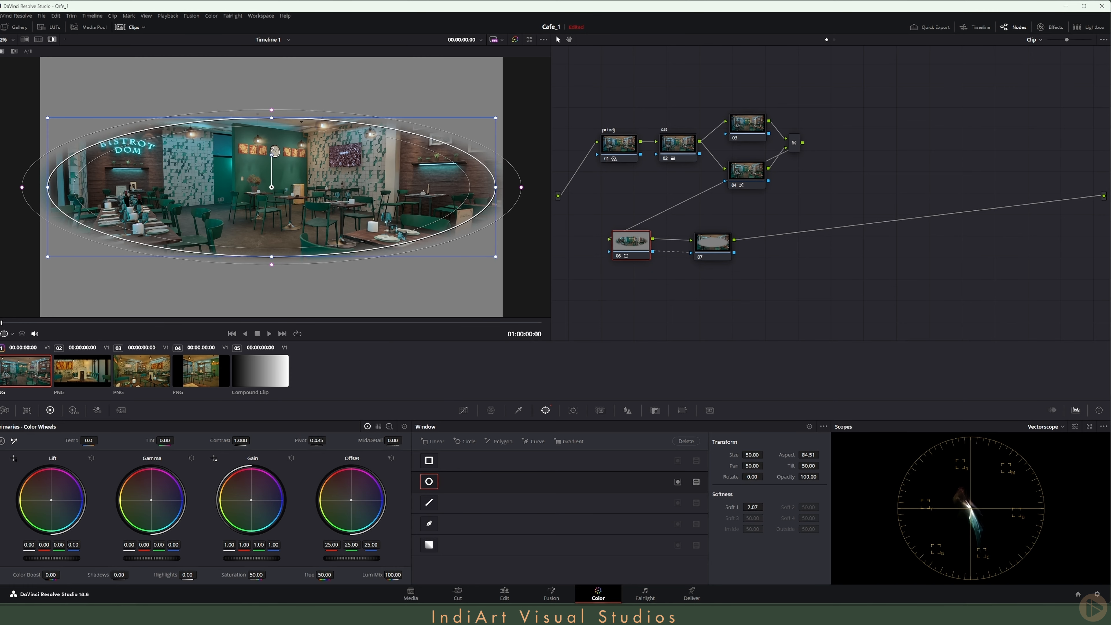
{"action": "left_click_drag", "start_coordinate": [271, 154], "coordinate": [268, 154]}
{"action": "left_click_drag", "start_coordinate": [753, 508], "coordinate": [766, 507]}
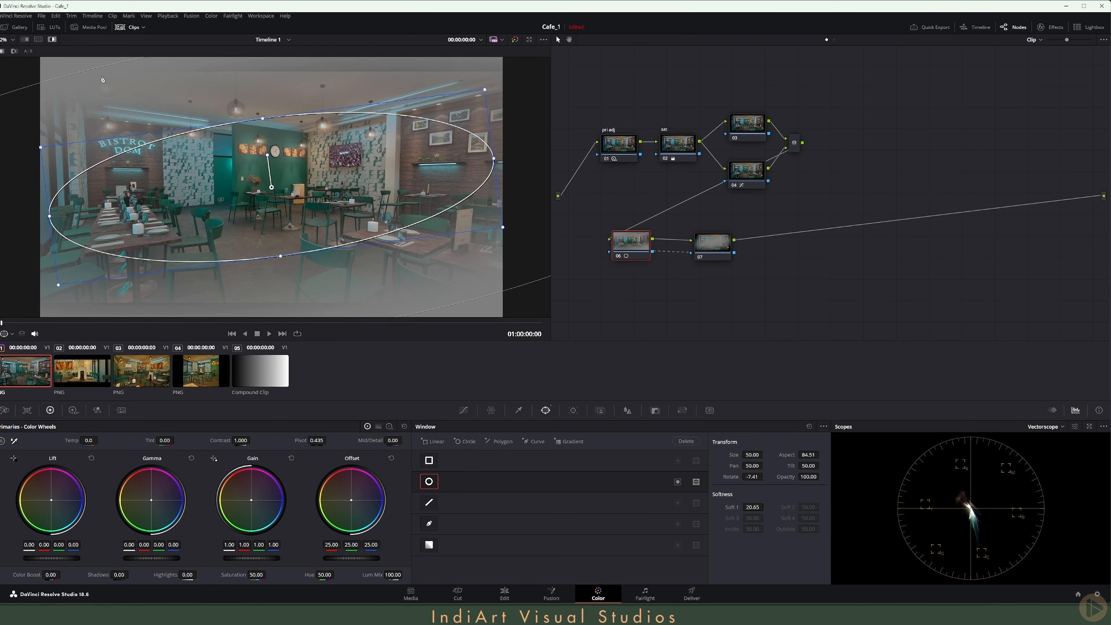
Step: Check the circle window's masked area with Highlight off and on, and invert the window on node 06
{"action": "key", "text": "shift+h"}
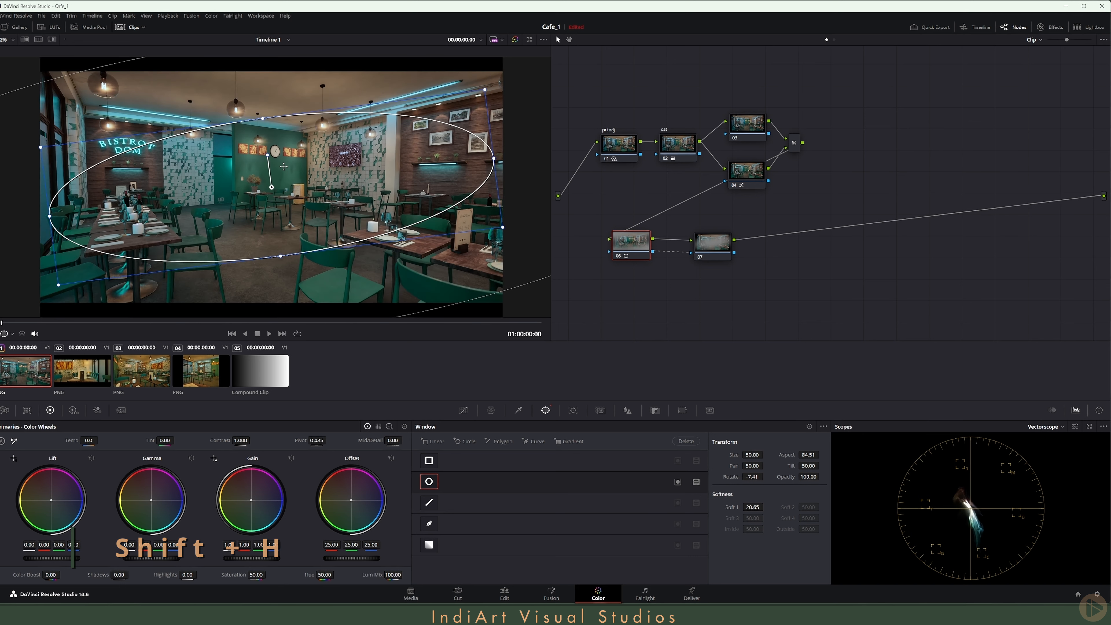
{"action": "key", "text": "shift+h"}
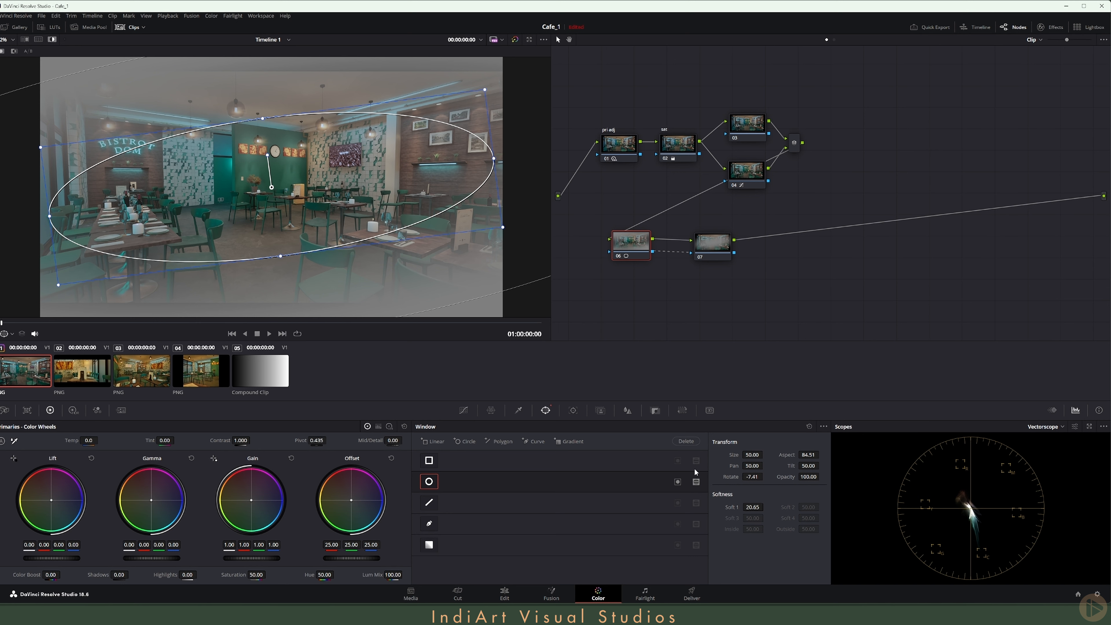
{"action": "left_click", "coordinate": [678, 484]}
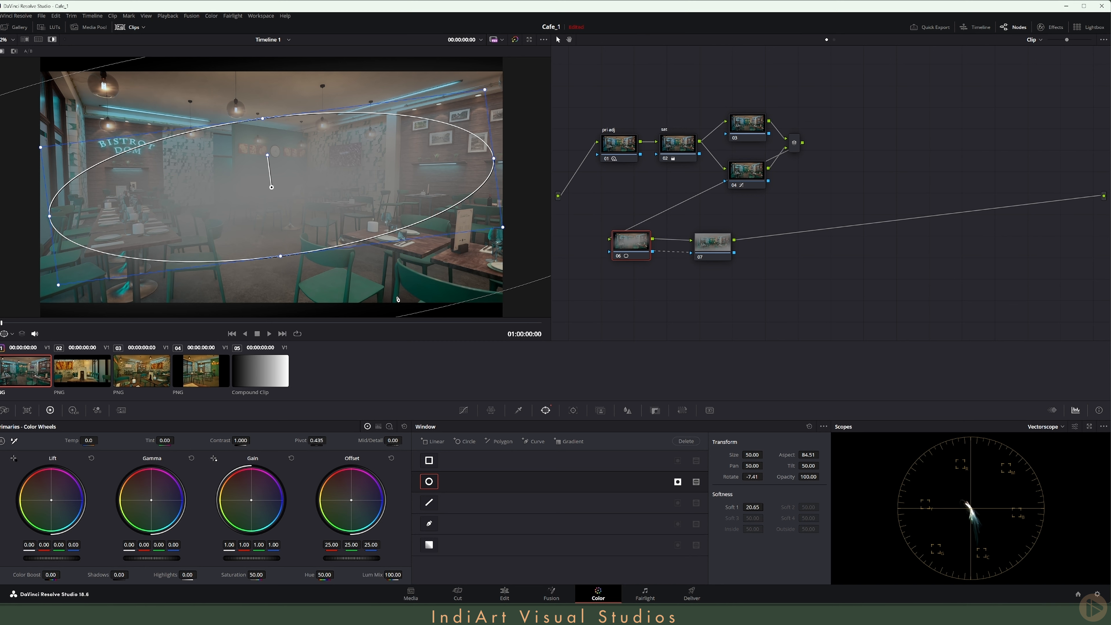
Step: Lower the darker part of the custom curve on node 06 and raise the brighter part on outside node 07
{"action": "left_click", "coordinate": [464, 410]}
{"action": "left_click", "coordinate": [714, 426]}
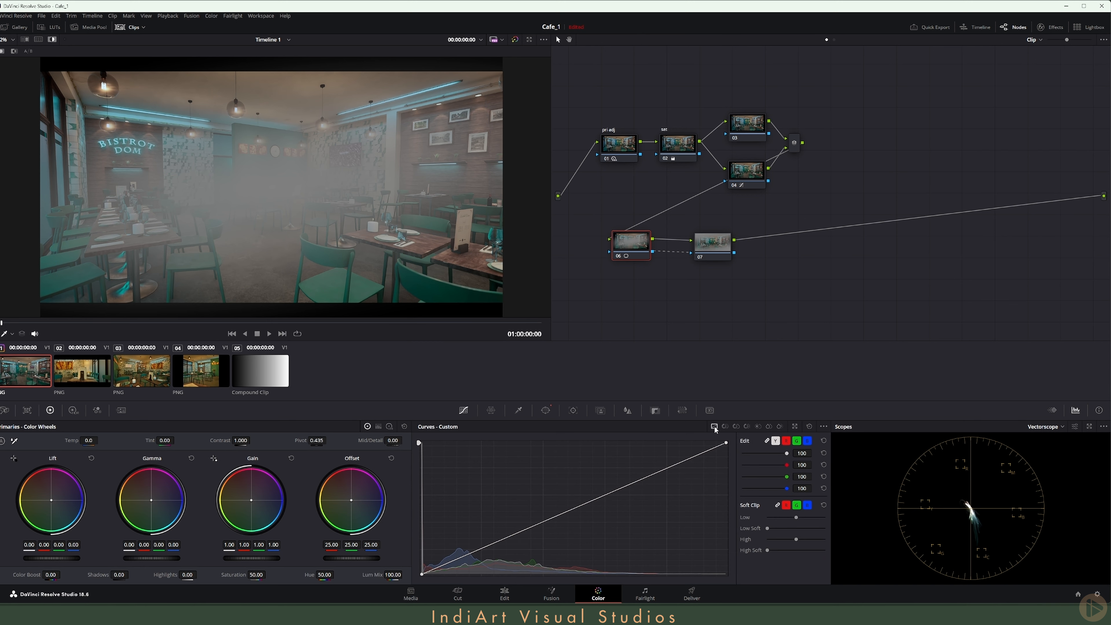
{"action": "left_click_drag", "start_coordinate": [545, 525], "coordinate": [549, 536]}
{"action": "left_click", "coordinate": [716, 246]}
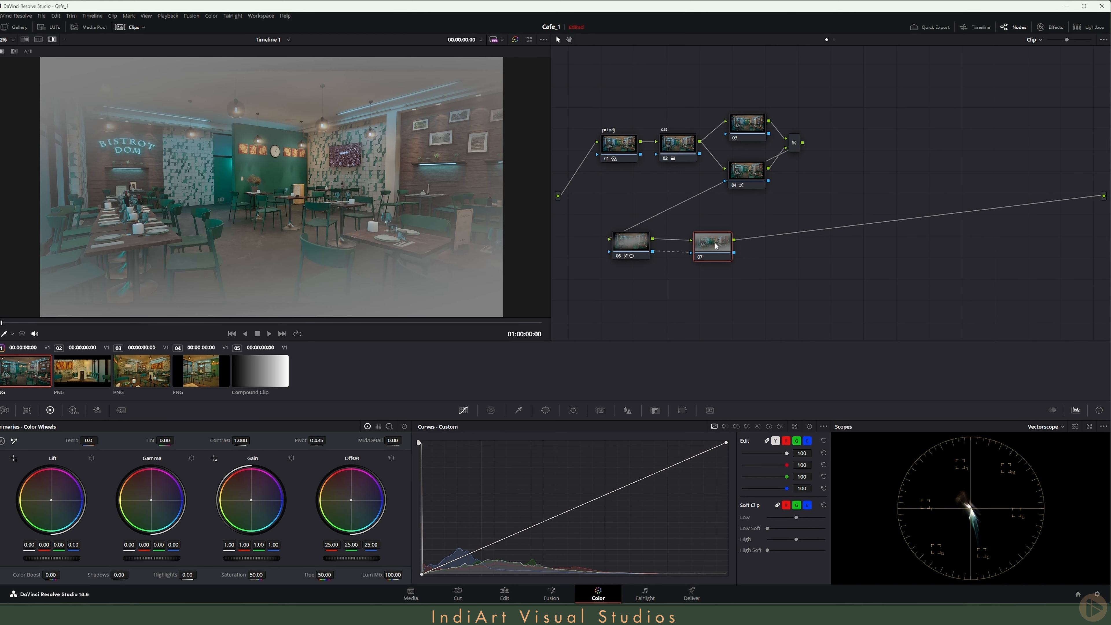
{"action": "left_click_drag", "start_coordinate": [637, 482], "coordinate": [630, 466]}
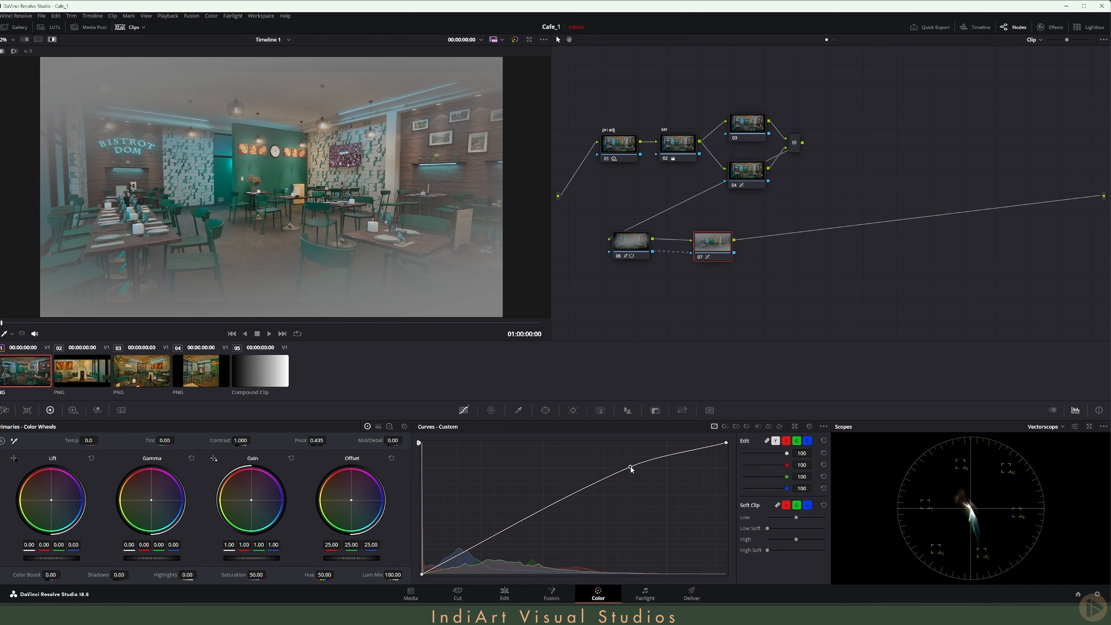
Step: Turn off Highlight and compare the image with nodes 06 and 07 together switched off and on
{"action": "key", "text": "shift+h"}
{"action": "left_click", "coordinate": [630, 242]}
{"action": "left_click_drag", "start_coordinate": [580, 215], "coordinate": [772, 277]}
{"action": "key", "text": "ctrl+d"}
{"action": "key", "text": "ctrl+d"}
{"action": "key", "text": "ctrl+d"}
{"action": "key", "text": "ctrl+d"}
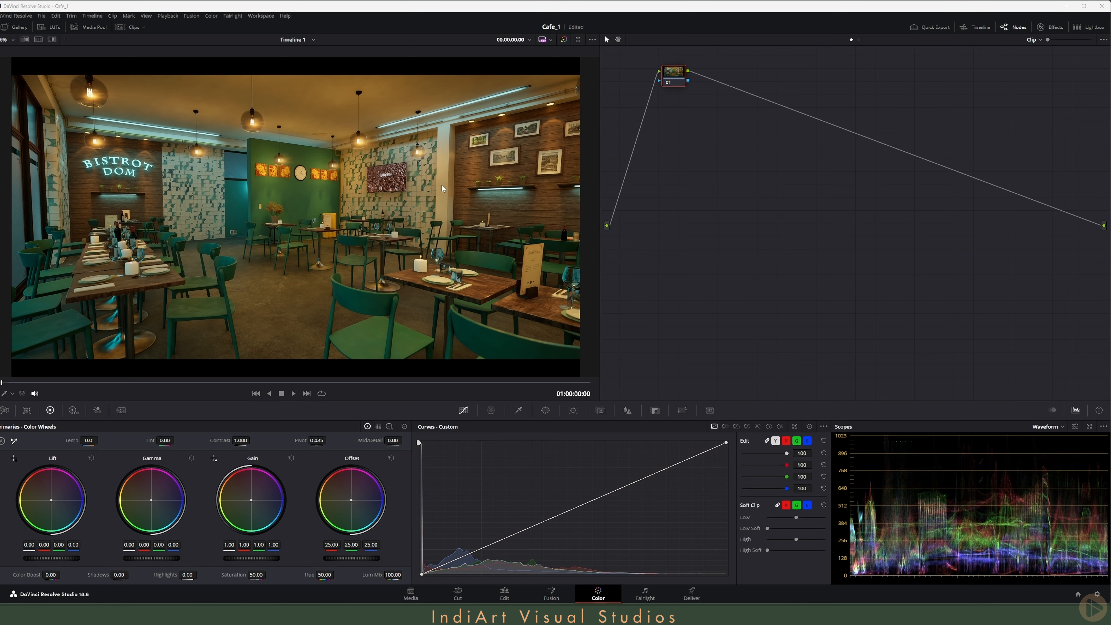
Step: Float the scopes as a two-up waveform and vectorscope view and enable Display Qualifier Focus with the viewer's qualifier picker
{"action": "left_click", "coordinate": [1090, 426]}
{"action": "left_click", "coordinate": [938, 274]}
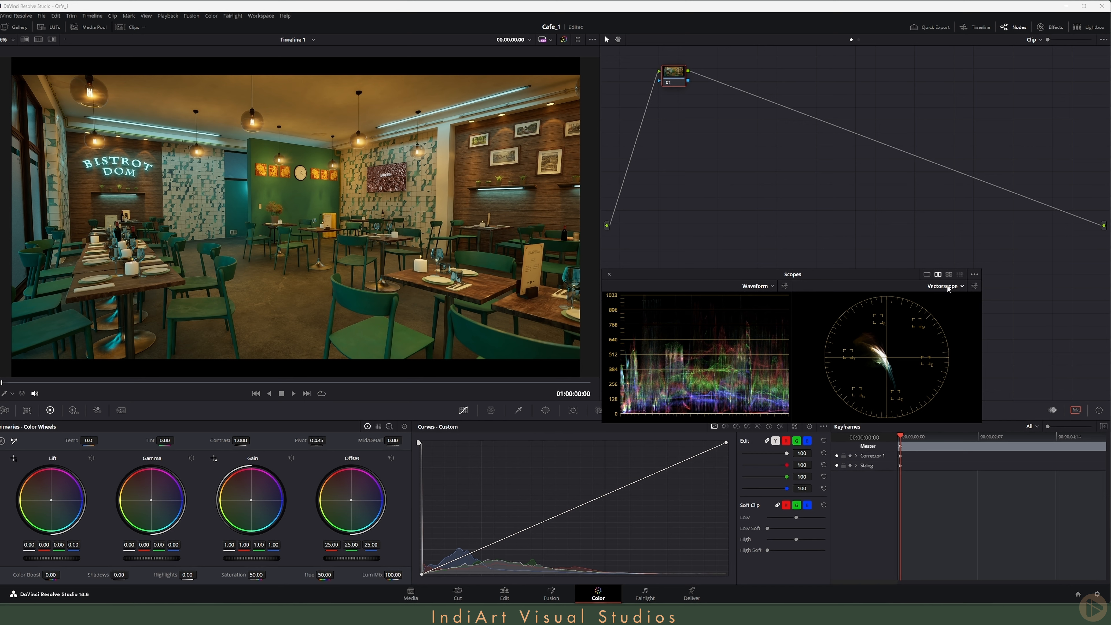
{"action": "left_click", "coordinate": [6, 395]}
{"action": "left_click", "coordinate": [974, 274]}
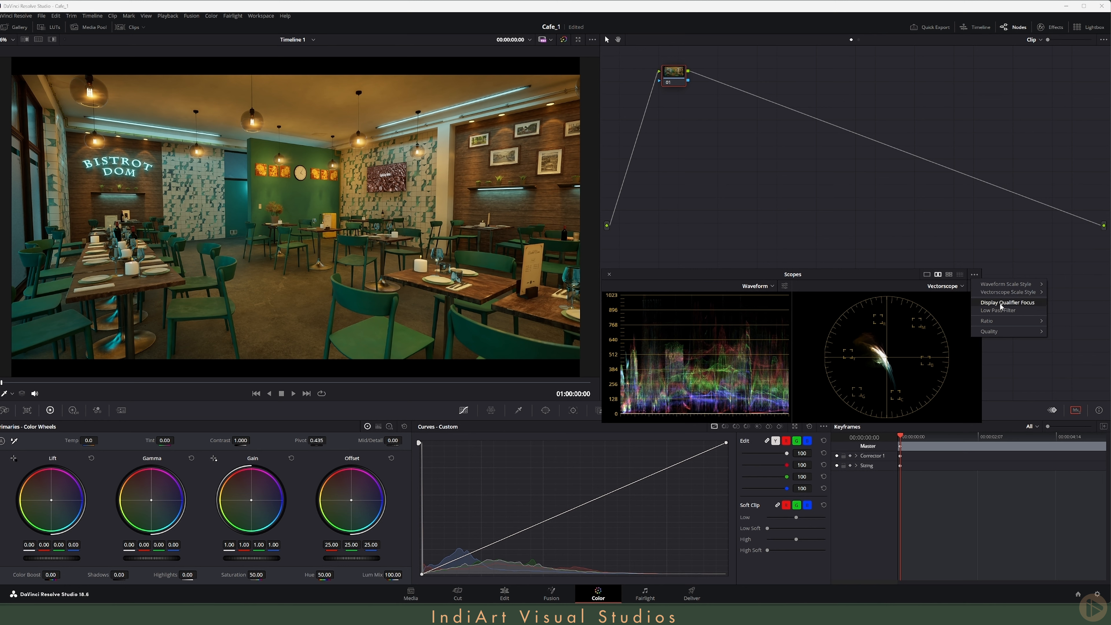
{"action": "left_click", "coordinate": [1034, 306]}
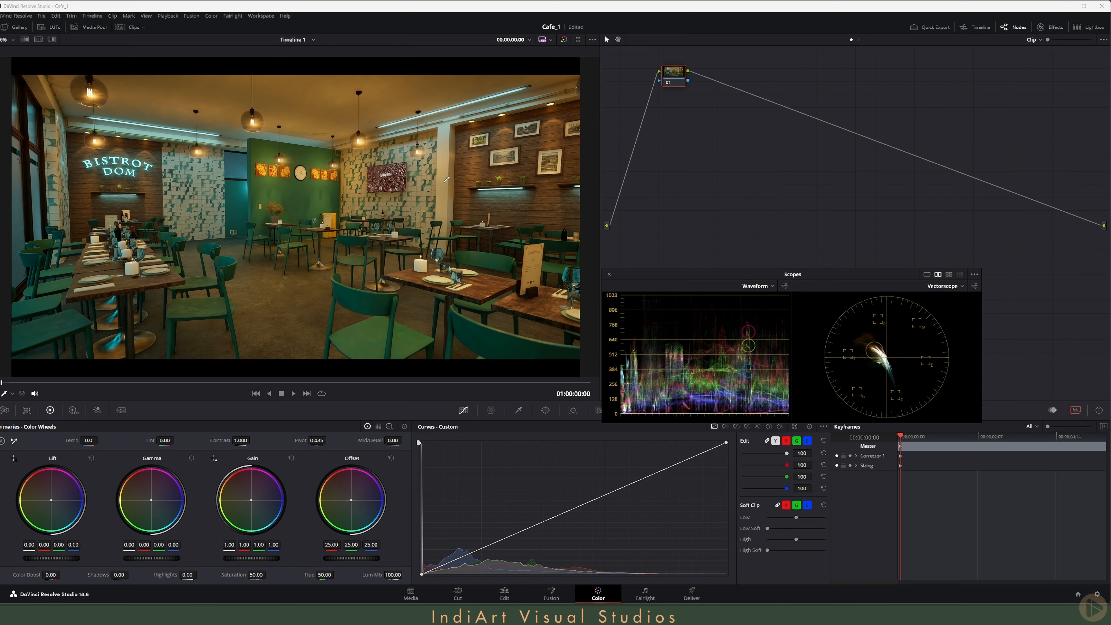
Step: Shift the Global balance in the High Dynamic Range color wheels to X 0.04, Y -0.01
{"action": "left_click", "coordinate": [72, 410]}
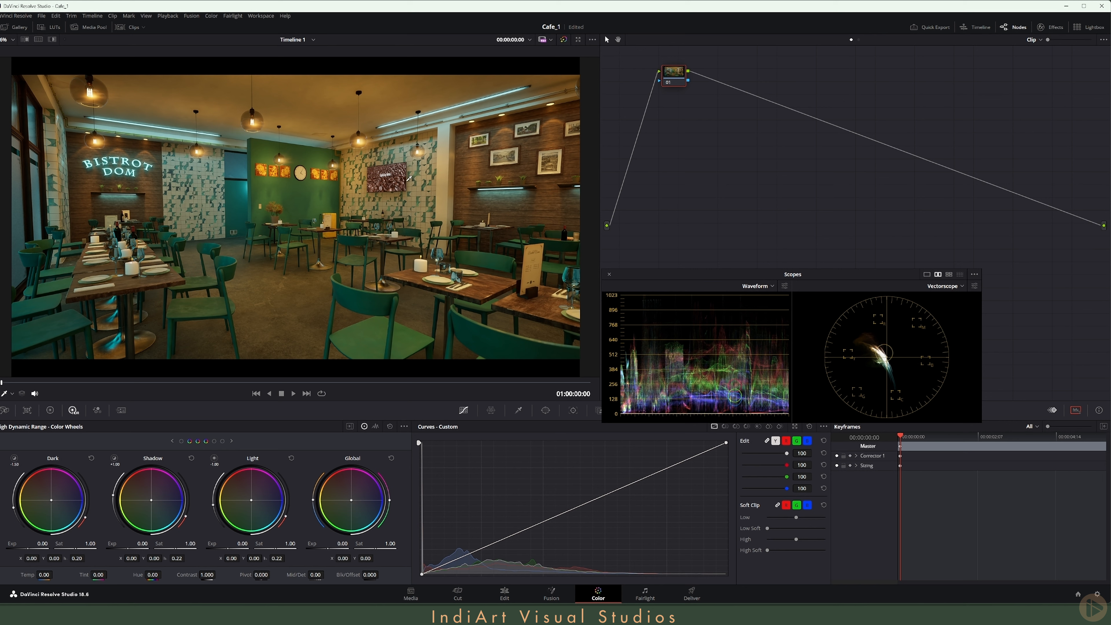
{"action": "left_click_drag", "start_coordinate": [352, 500], "coordinate": [353, 500]}
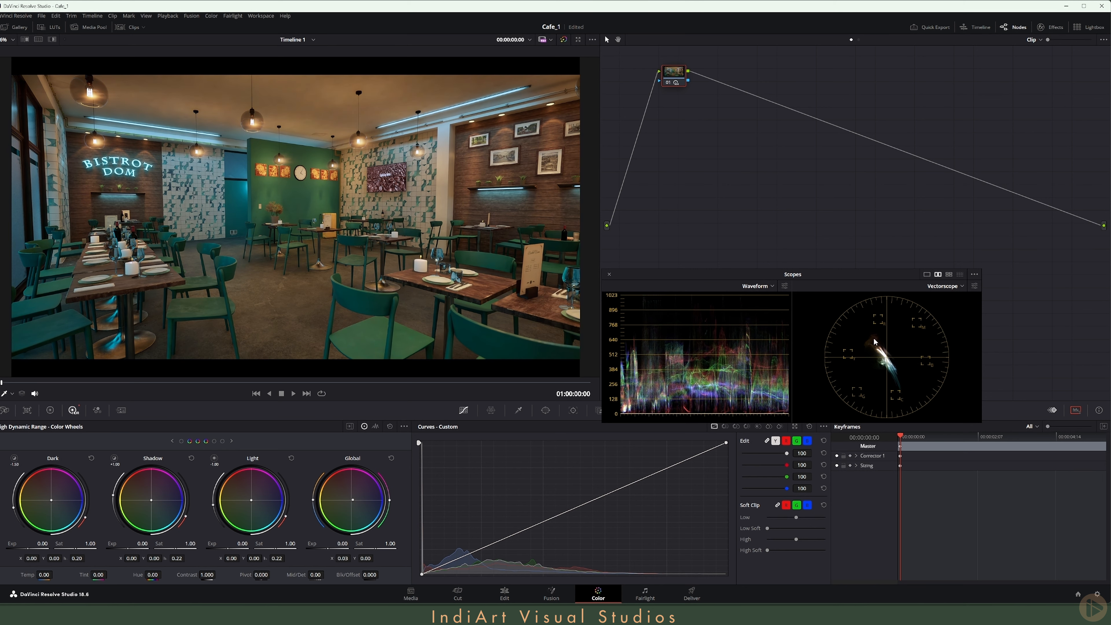
{"action": "left_click_drag", "start_coordinate": [344, 507], "coordinate": [356, 502]}
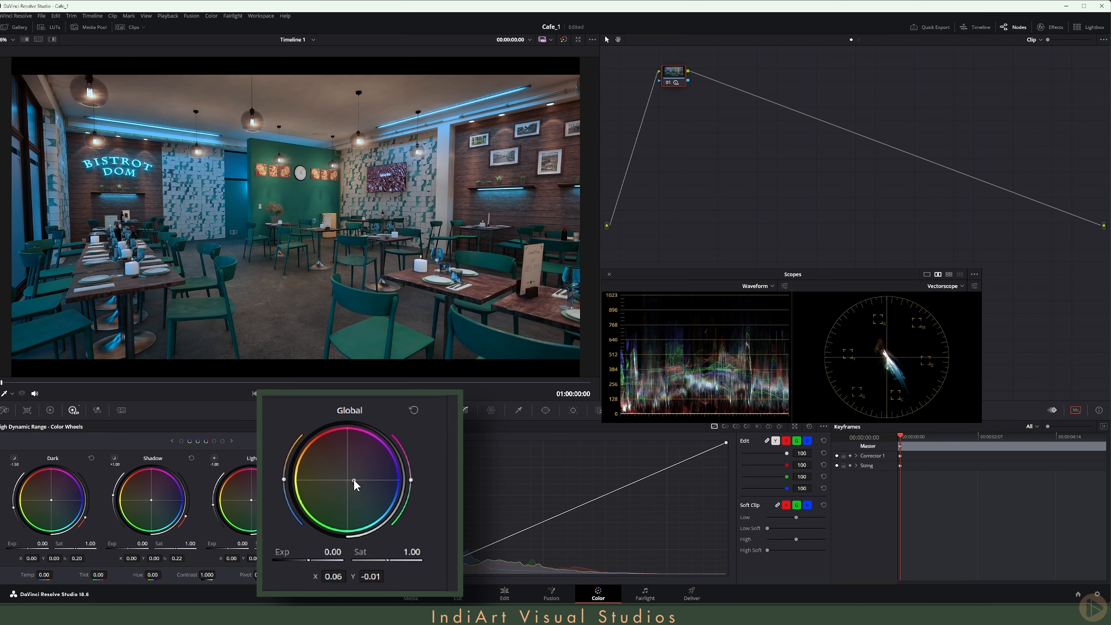
{"action": "left_click_drag", "start_coordinate": [354, 481], "coordinate": [352, 481]}
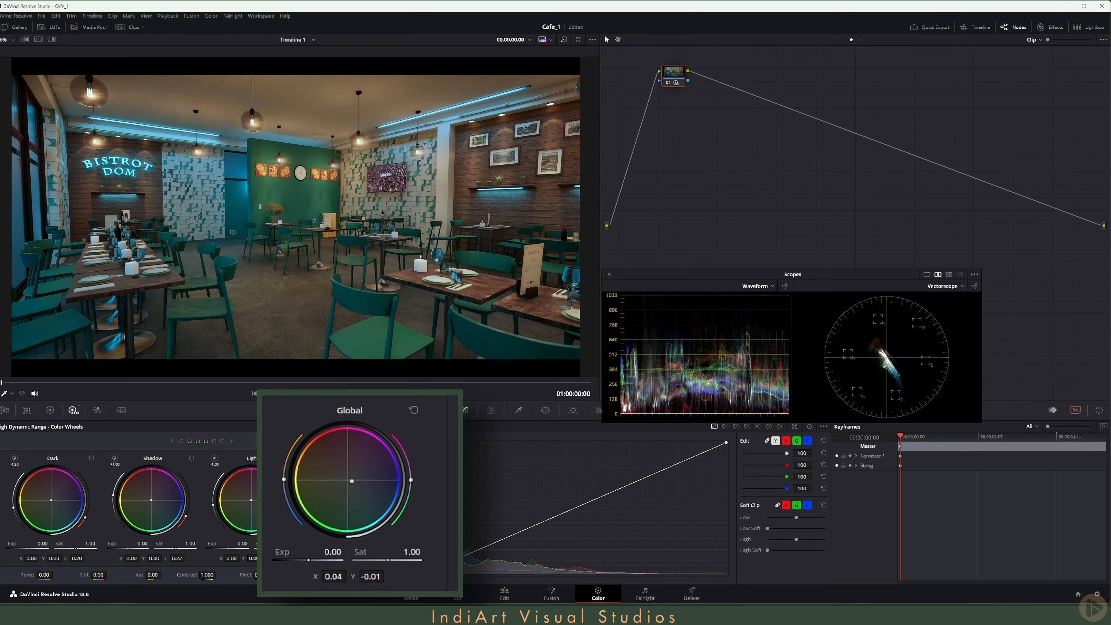
Step: Enlarge the viewer, compare the cafe image with the node off and on, and restore the normal layout
{"action": "key", "text": "ctrl+f"}
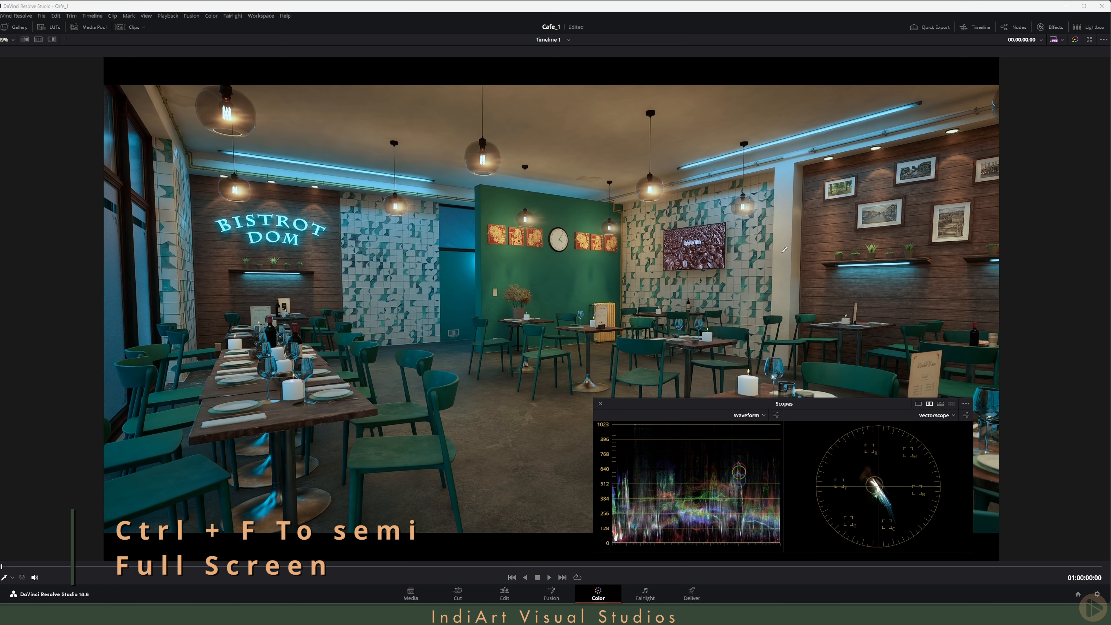
{"action": "left_click", "coordinate": [767, 269]}
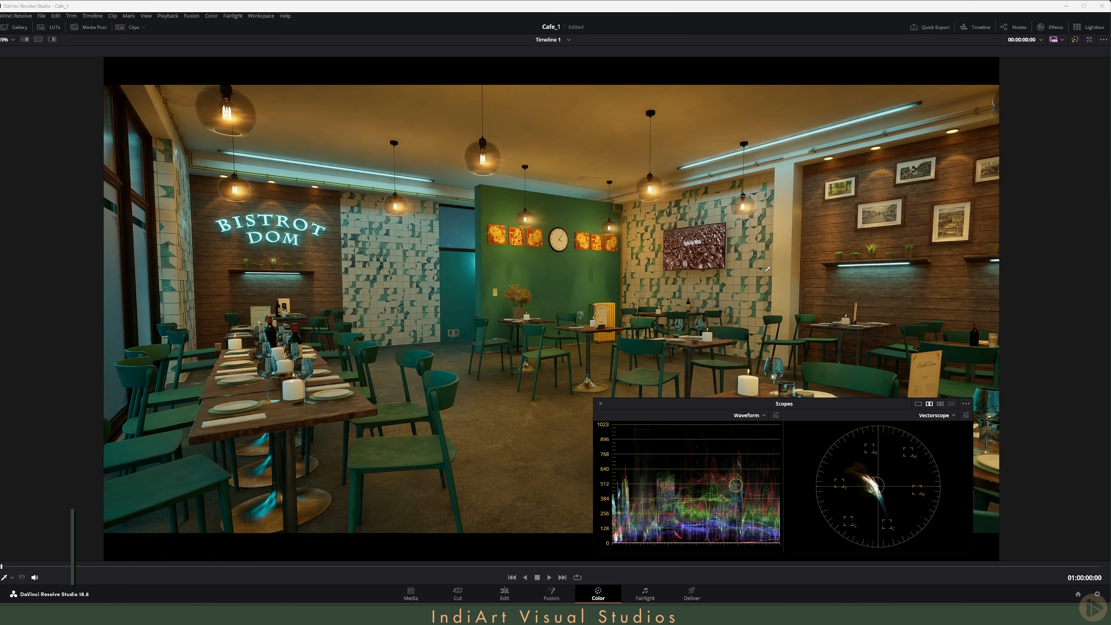
{"action": "key", "text": "ctrl+d"}
{"action": "key", "text": "ctrl+d"}
{"action": "key", "text": "ctrl+d"}
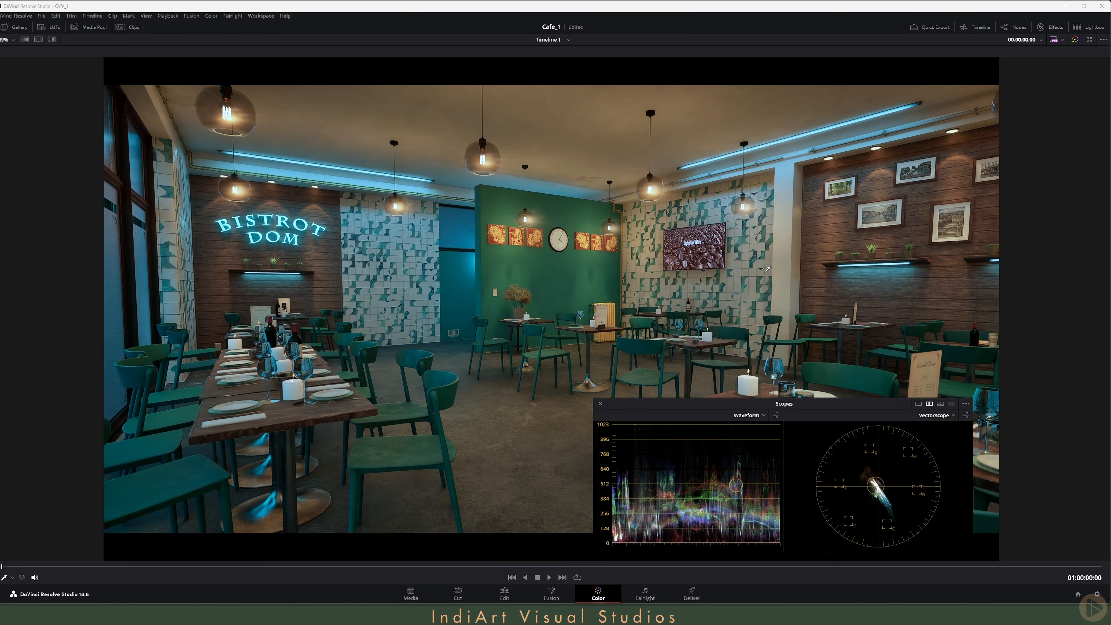
{"action": "key", "text": "ctrl+d"}
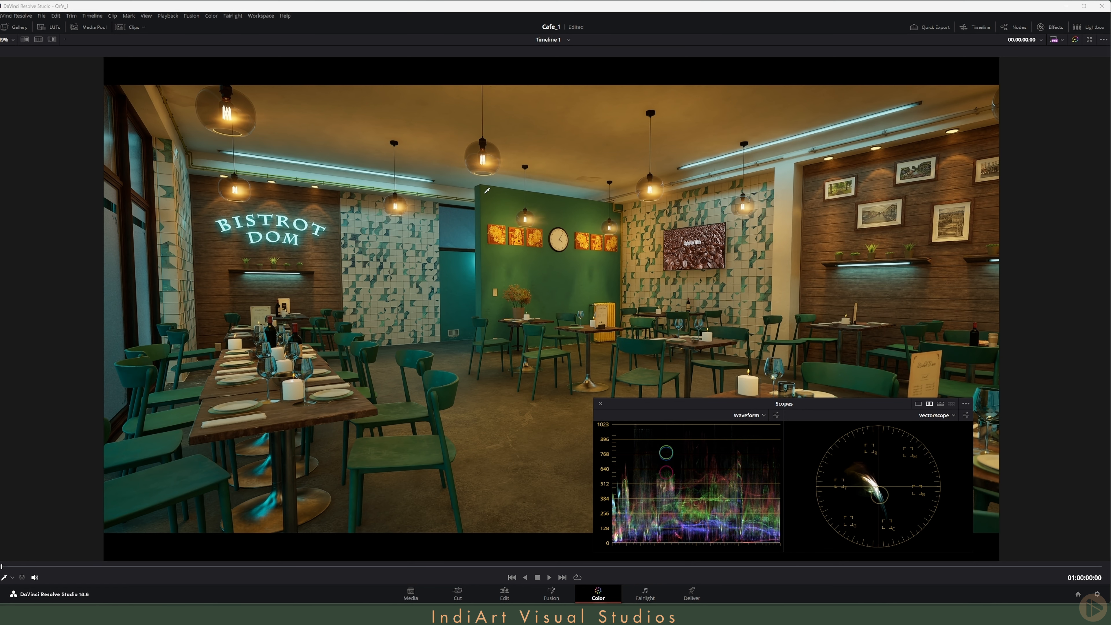
{"action": "left_click", "coordinate": [260, 135]}
{"action": "key", "text": "alt+f"}
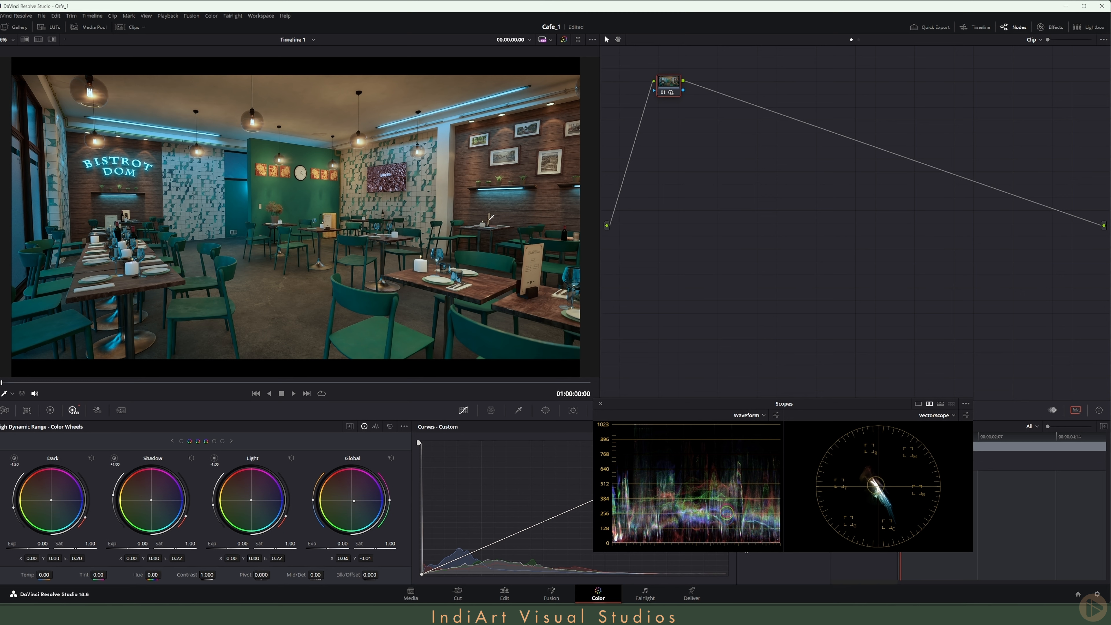
Step: Move node 01 slightly lower, add a serial node after it, and label node 01 "Clr Adj"
{"action": "left_click_drag", "start_coordinate": [675, 88], "coordinate": [675, 97]}
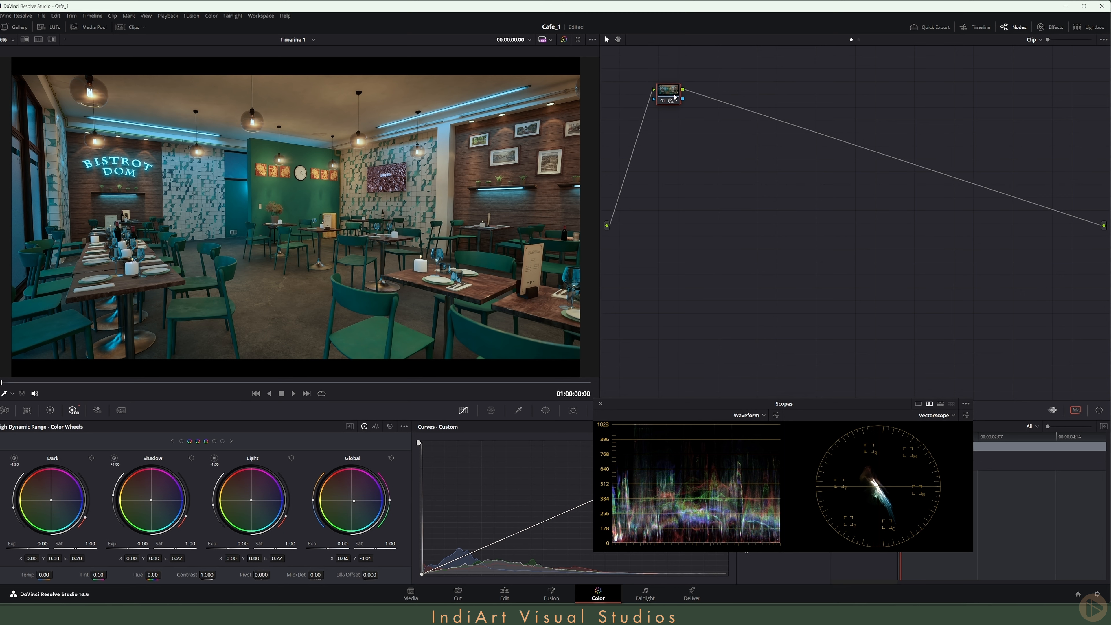
{"action": "key", "text": "alt+s"}
{"action": "left_click", "coordinate": [667, 91]}
{"action": "right_click", "coordinate": [667, 91]}
{"action": "left_click", "coordinate": [711, 107]}
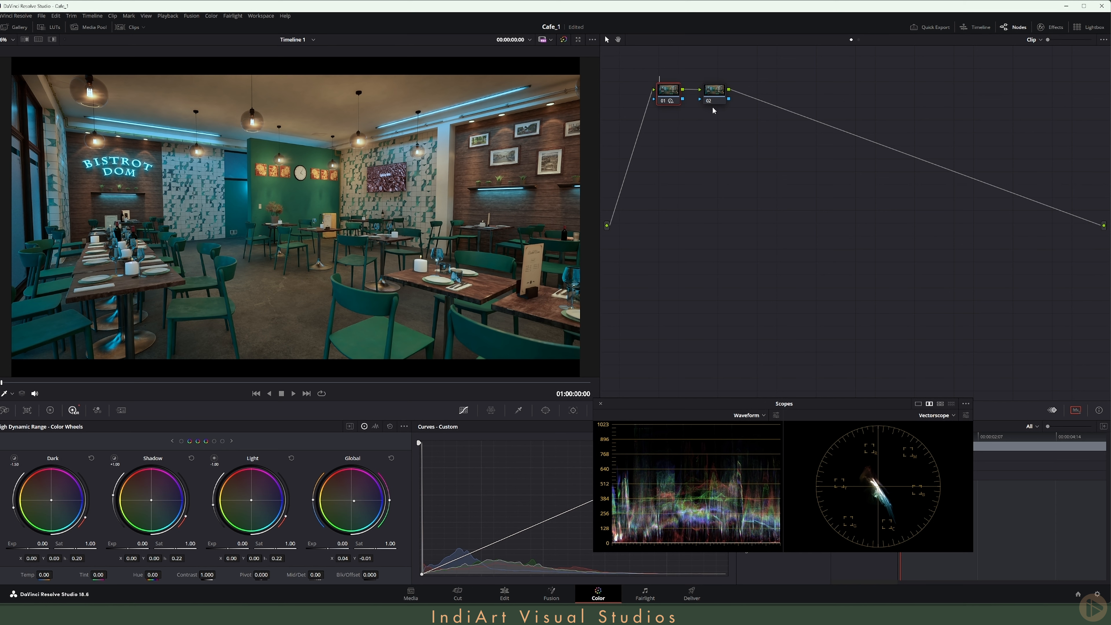
{"action": "type", "text": "Clr Adj"}
{"action": "key", "text": "Return"}
Step: Label node 02 "Hs/Shd Adj" and show its primaries color wheels
{"action": "right_click", "coordinate": [717, 90]}
{"action": "left_click", "coordinate": [759, 109]}
{"action": "type", "text": "Hs/Shd Adj"}
{"action": "left_click", "coordinate": [714, 93]}
{"action": "left_click", "coordinate": [50, 410]}
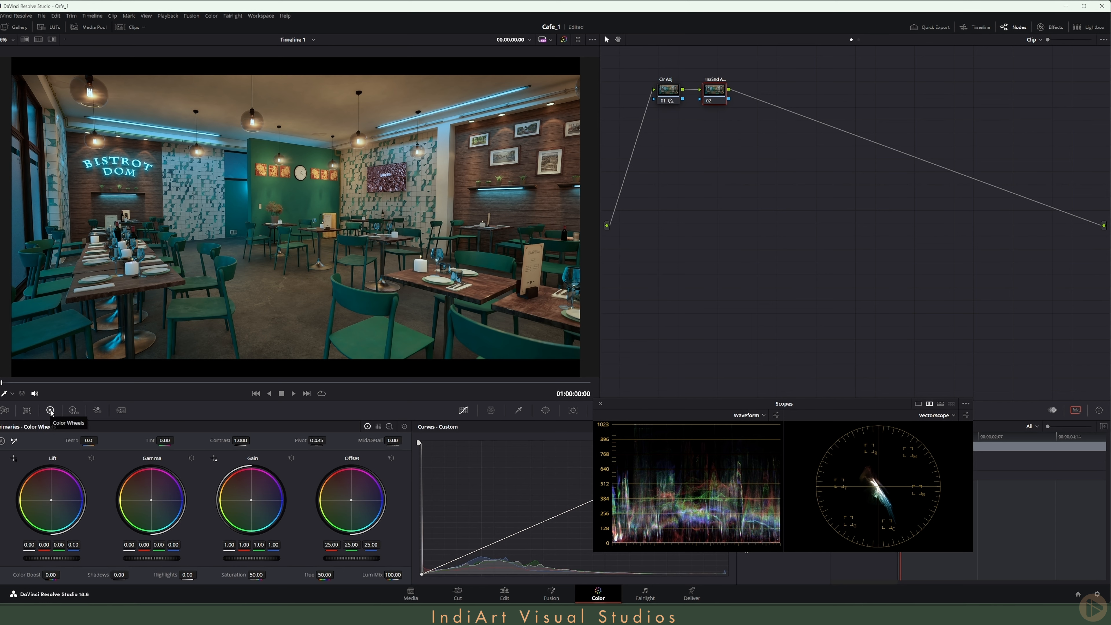
Step: In node 02's log wheels, lower Highlights to -0.17 with High Range at 0.652, and compare the node off and on
{"action": "left_click", "coordinate": [389, 427]}
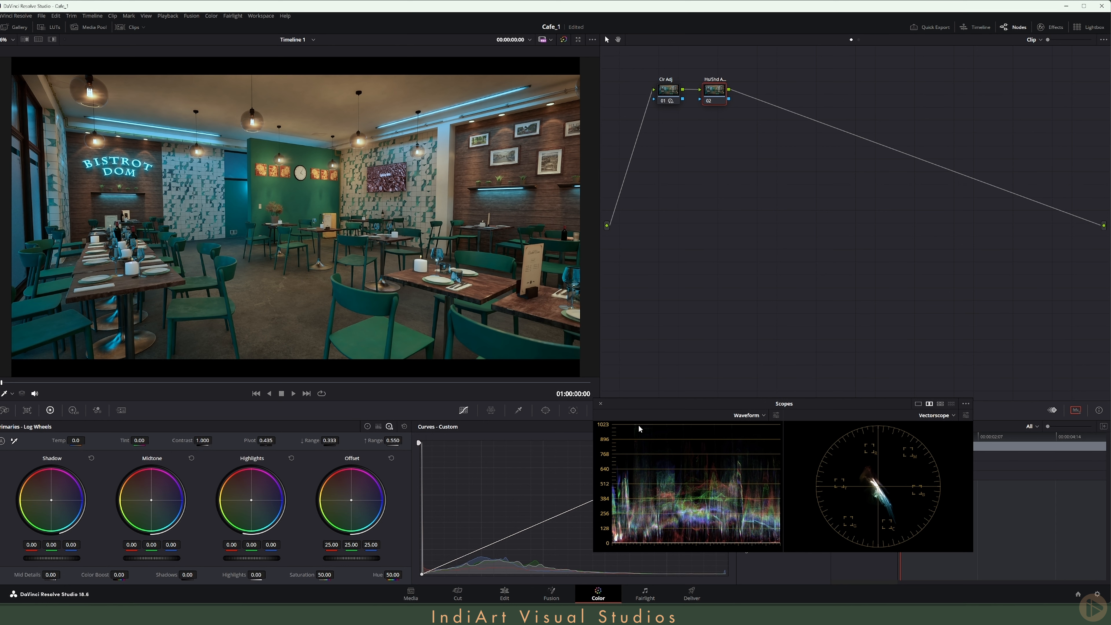
{"action": "left_click_drag", "start_coordinate": [252, 559], "coordinate": [250, 559]}
{"action": "key", "text": "ctrl+d"}
{"action": "key", "text": "ctrl+d"}
{"action": "key", "text": "ctrl+d"}
{"action": "key", "text": "ctrl+d"}
{"action": "key", "text": "ctrl+d"}
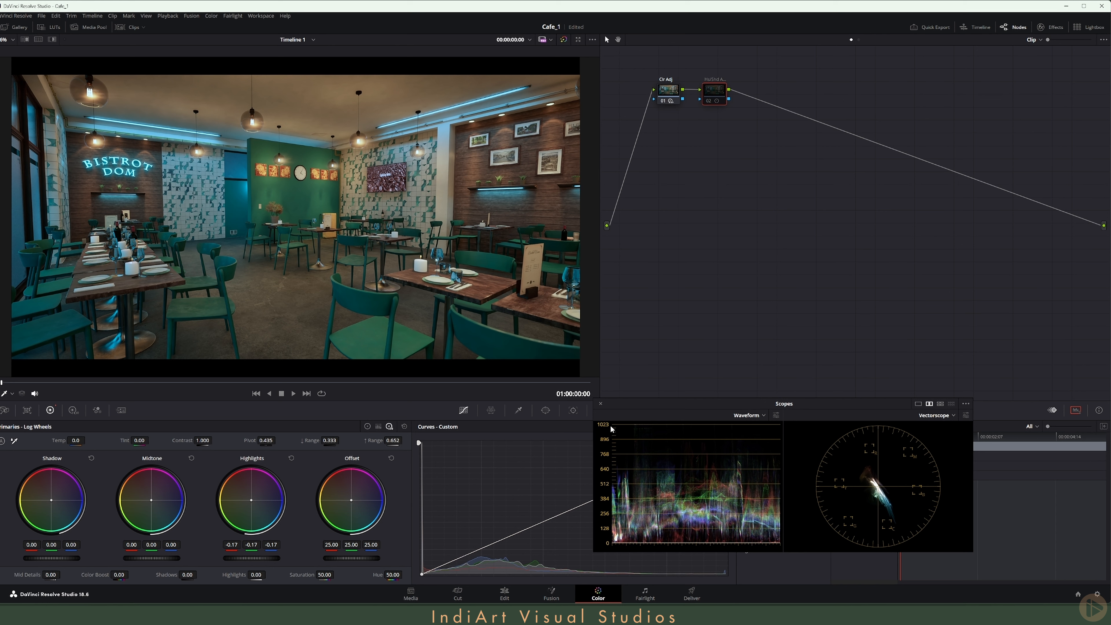
{"action": "key", "text": "ctrl+d"}
{"action": "key", "text": "ctrl+d"}
{"action": "key", "text": "ctrl+d"}
Step: Raise the log Shadow wheel of node 02 to 0.07 and compare the image with the node off and on
{"action": "left_click_drag", "start_coordinate": [36, 558], "coordinate": [48, 558]}
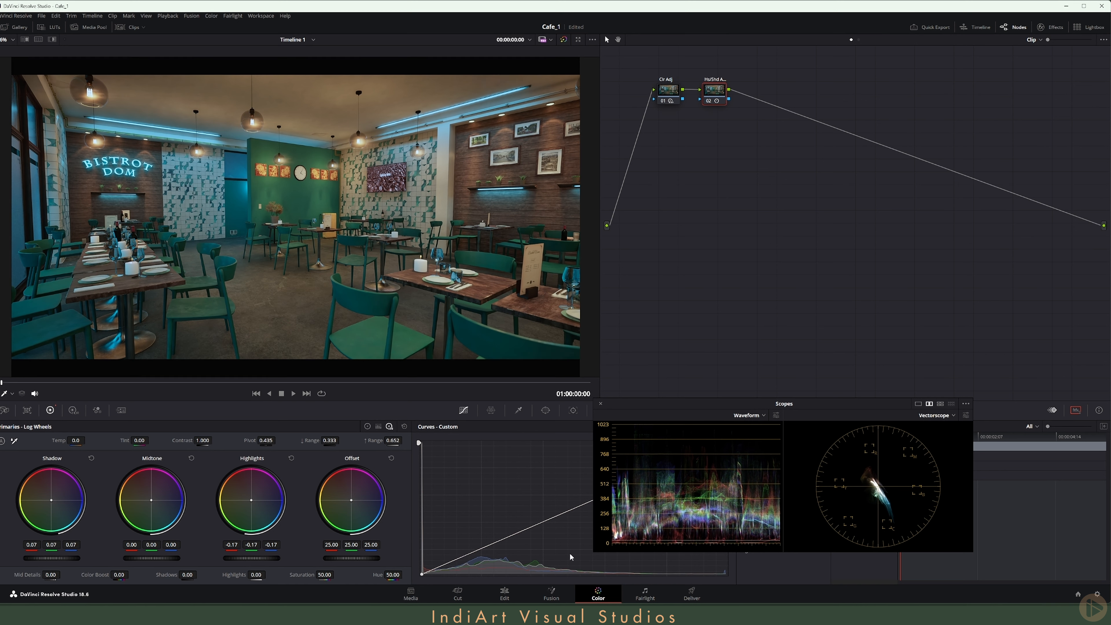
{"action": "key", "text": "ctrl+d"}
{"action": "key", "text": "ctrl+d"}
{"action": "key", "text": "ctrl+d"}
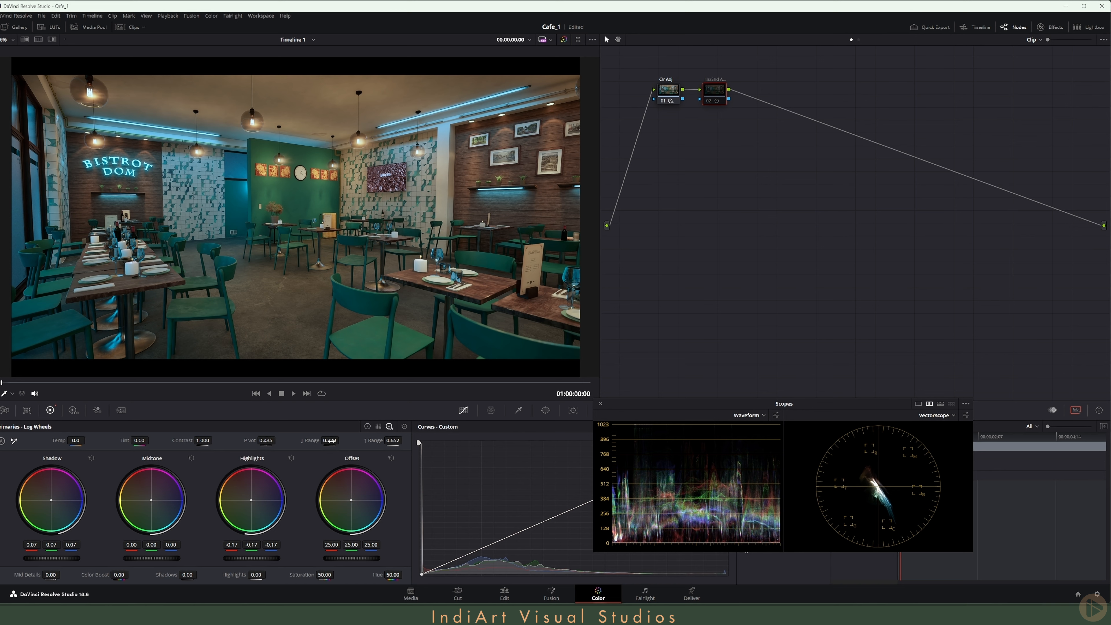
Step: Add a serial node after node 02, space it slightly further away, and show its primaries color wheels
{"action": "key", "text": "alt+s"}
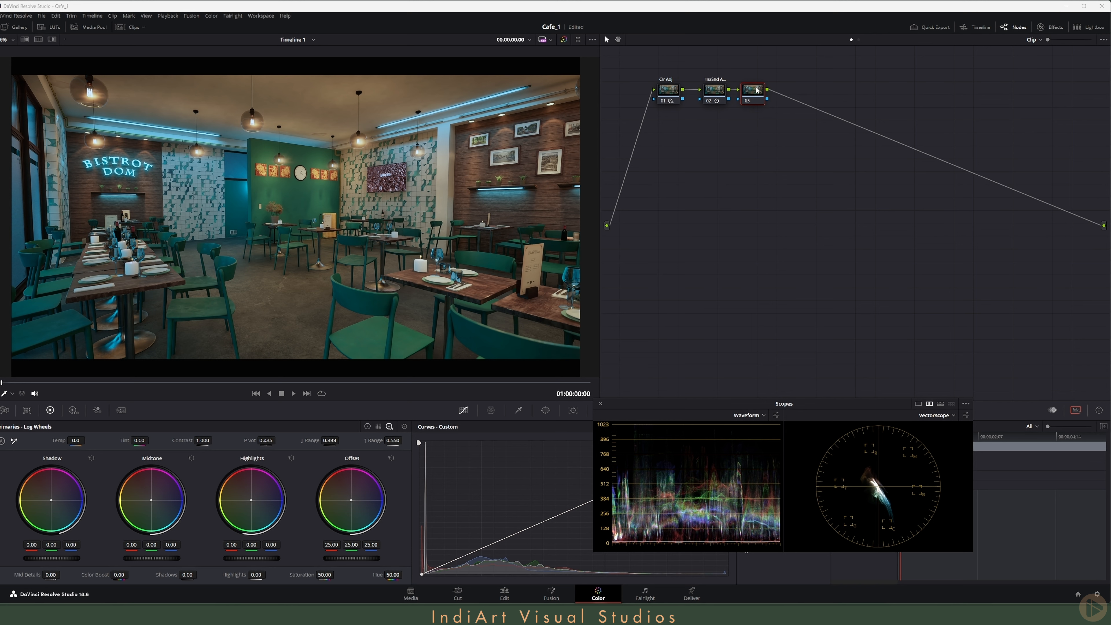
{"action": "left_click_drag", "start_coordinate": [756, 91], "coordinate": [764, 90]}
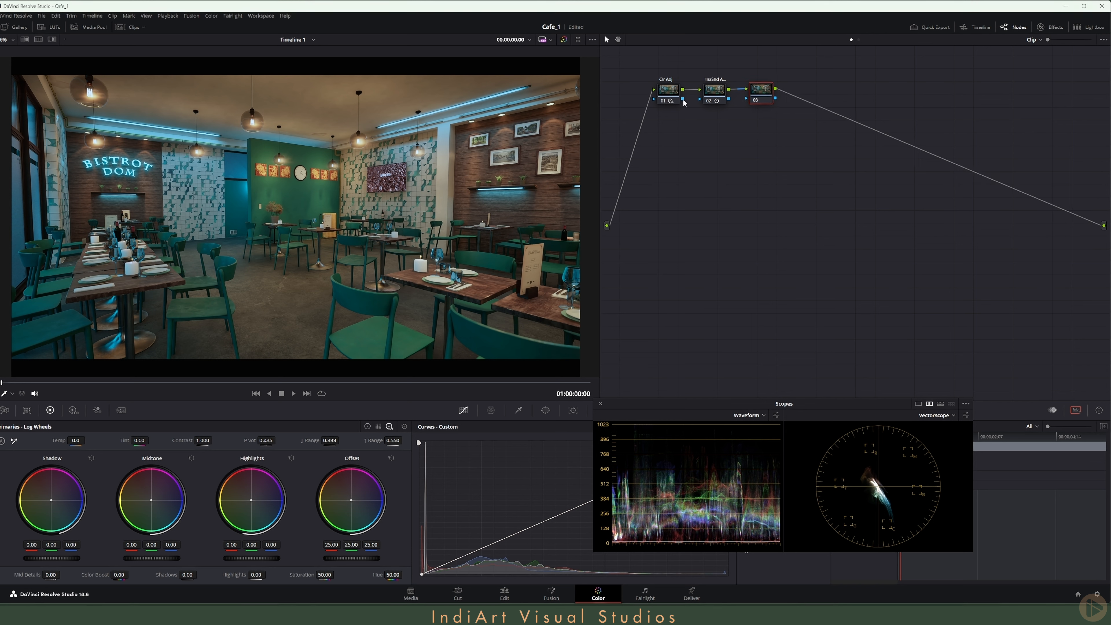
{"action": "left_click", "coordinate": [368, 427]}
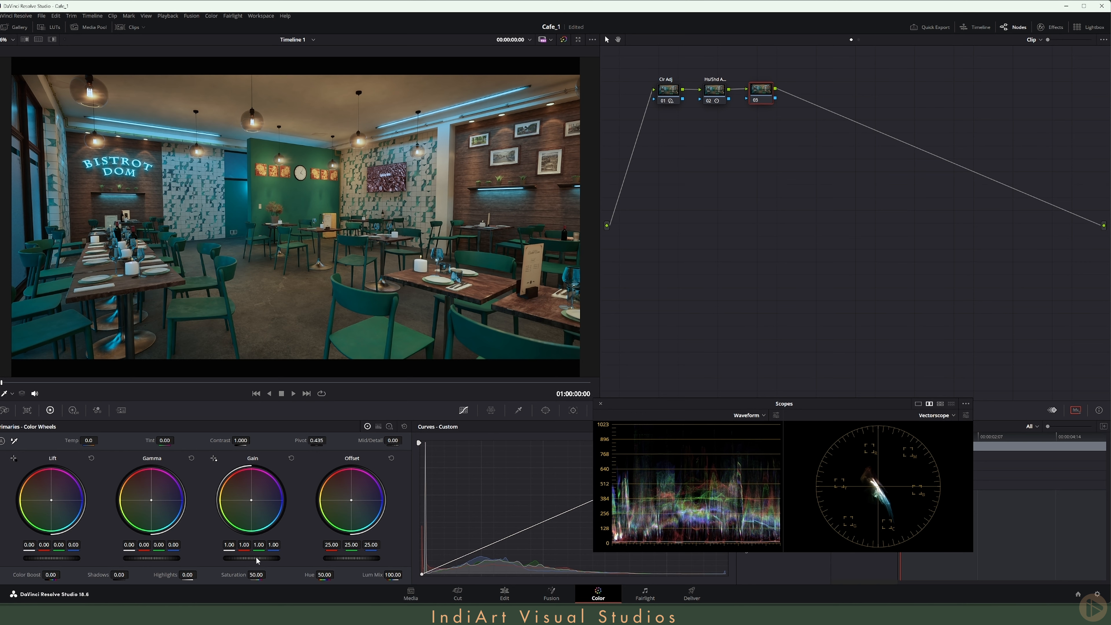
Step: Set node 03's Gain to 0.86, Gamma to 0.03, Contrast to 1.056, Pivot to 0.303 and Saturation to 45, and check the enlarged image
{"action": "left_click_drag", "start_coordinate": [257, 558], "coordinate": [234, 559]}
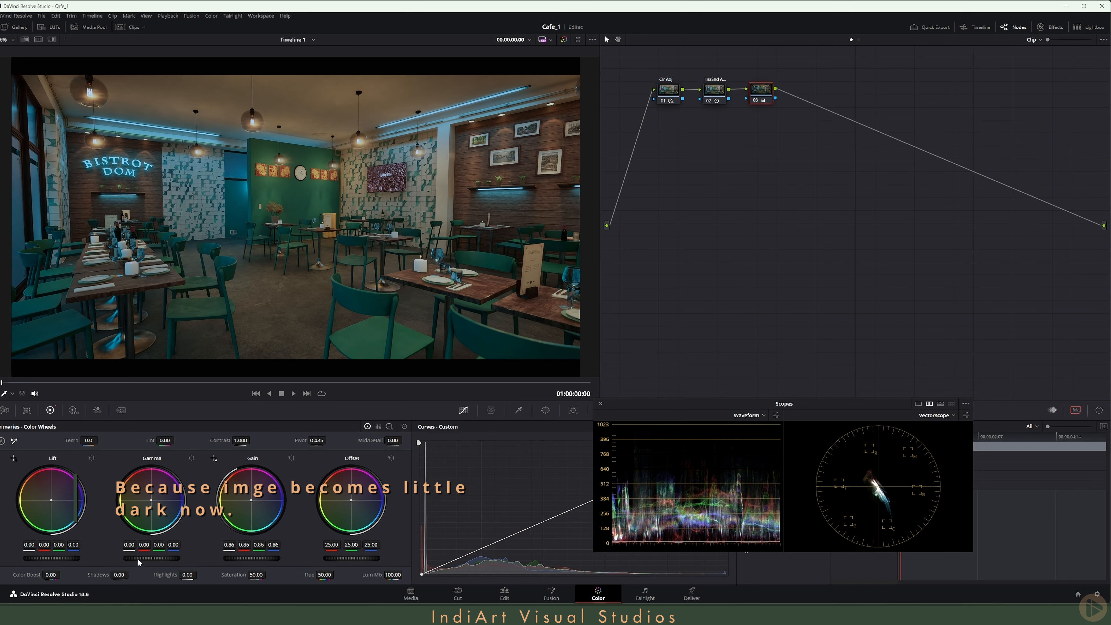
{"action": "left_click_drag", "start_coordinate": [139, 562], "coordinate": [144, 562]}
{"action": "left_click_drag", "start_coordinate": [240, 440], "coordinate": [252, 440]}
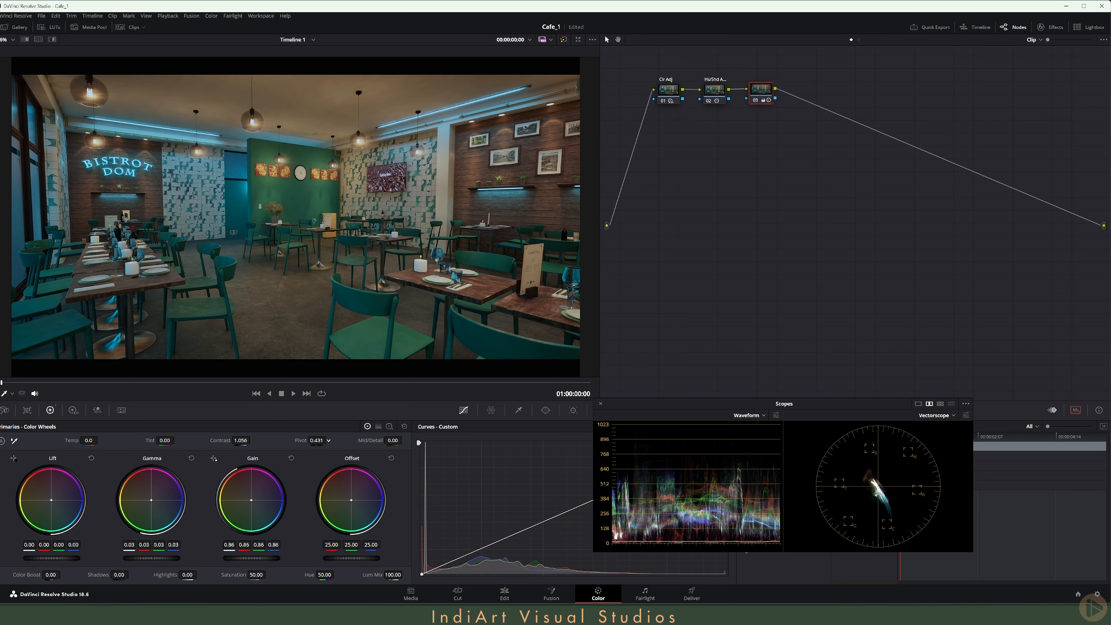
{"action": "left_click_drag", "start_coordinate": [316, 441], "coordinate": [293, 569]}
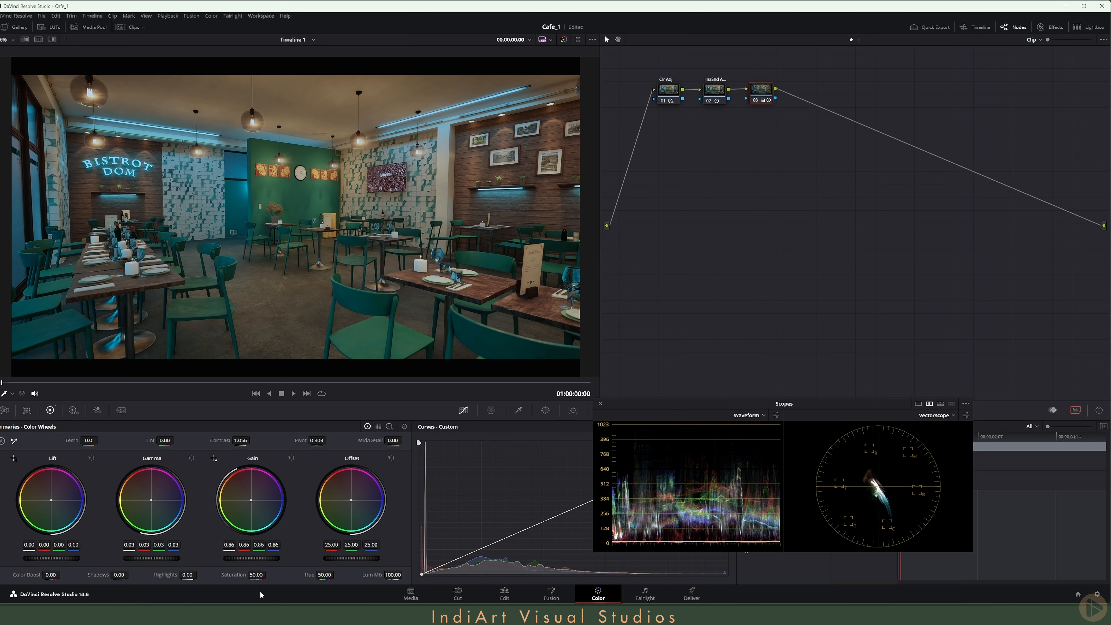
{"action": "left_click_drag", "start_coordinate": [256, 576], "coordinate": [242, 576]}
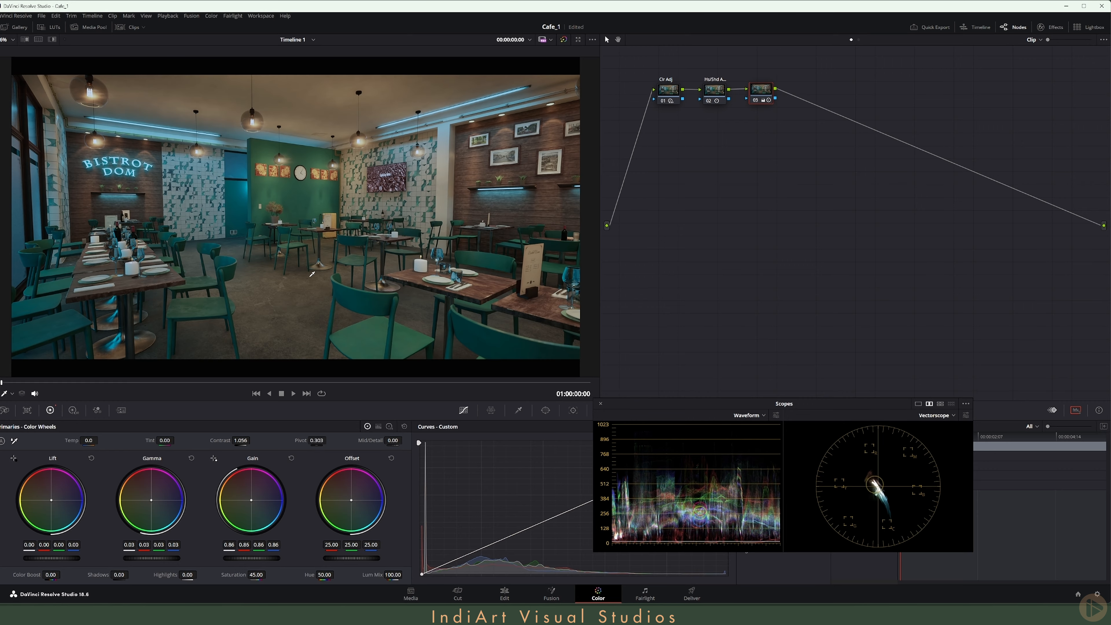
{"action": "key", "text": "alt+f"}
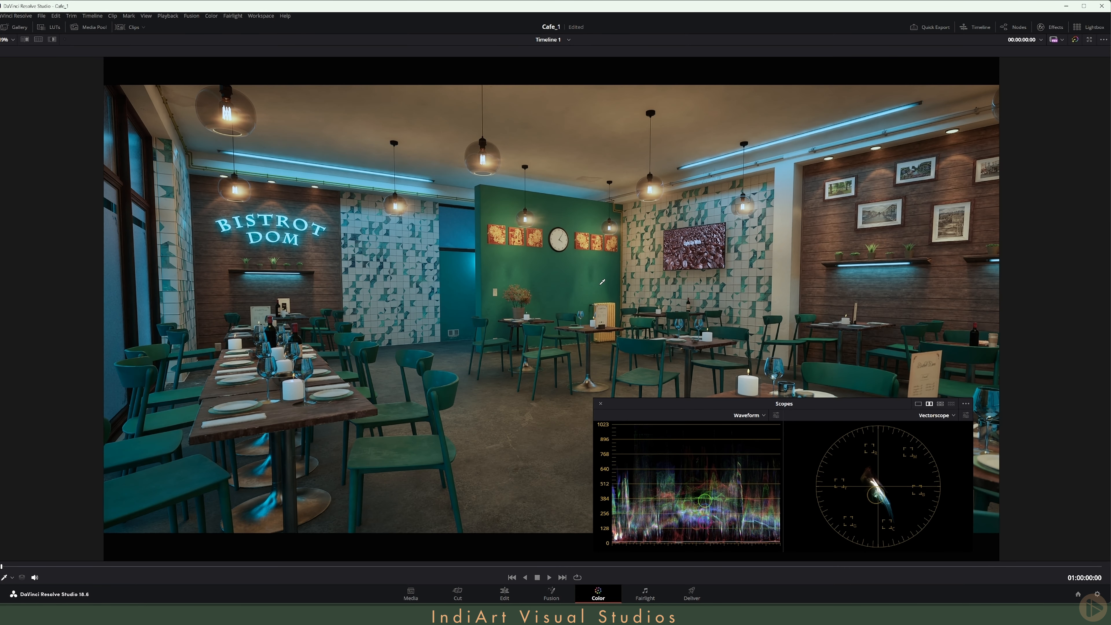
{"action": "key", "text": "alt+f"}
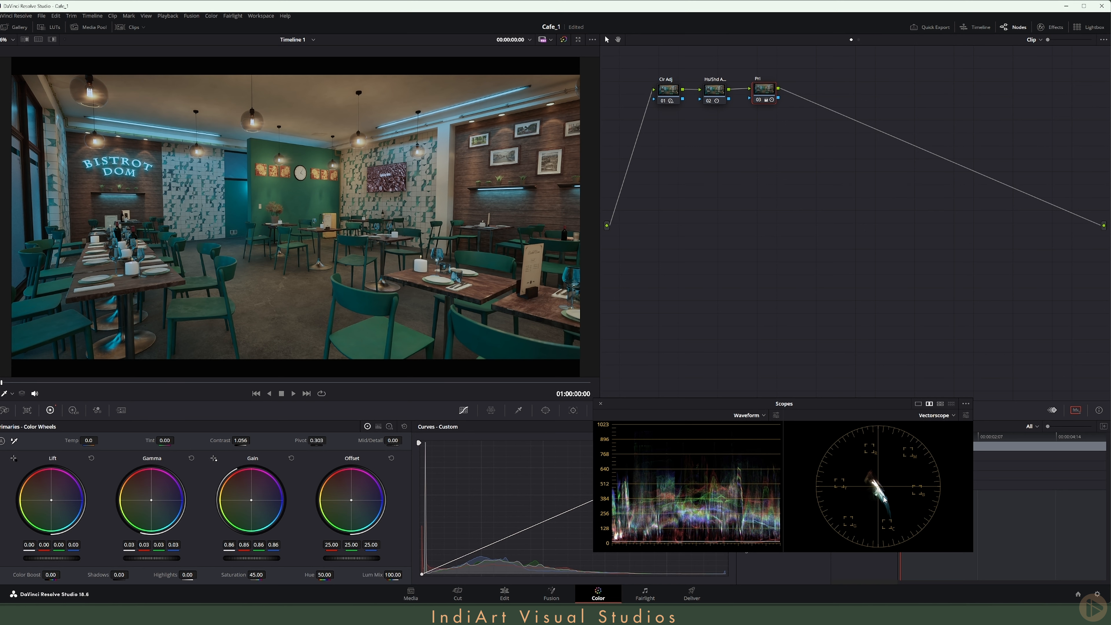
Step: Label node 03 "Pri", add serial node 04 after it, and add node 05 in parallel with node 04
{"action": "key", "text": "alt+s"}
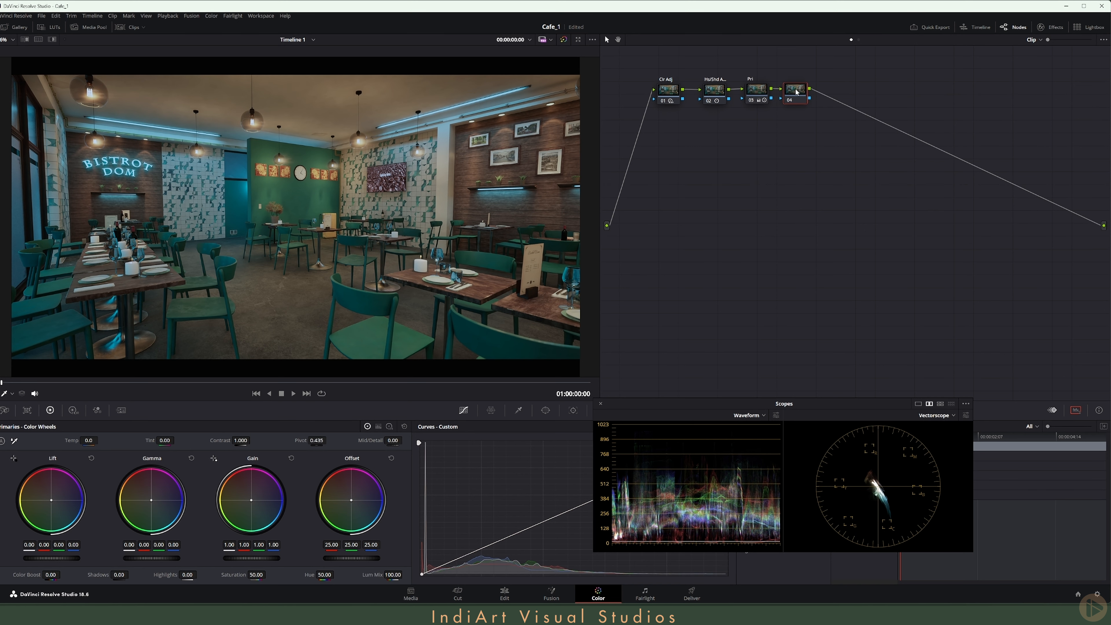
{"action": "left_click_drag", "start_coordinate": [796, 92], "coordinate": [812, 91]}
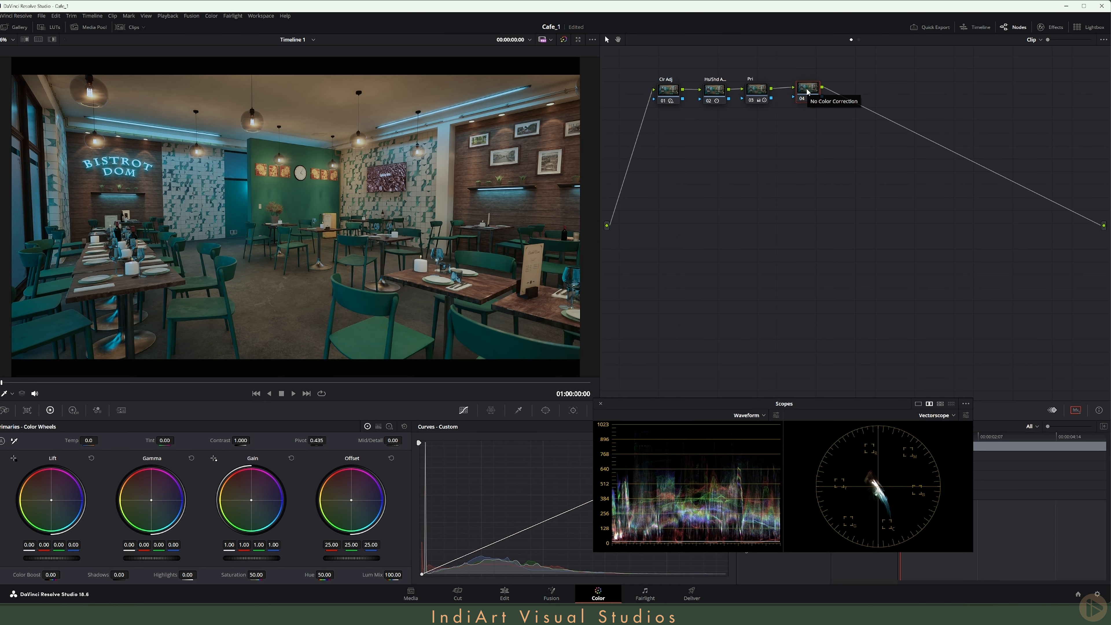
{"action": "key", "text": "alt+p"}
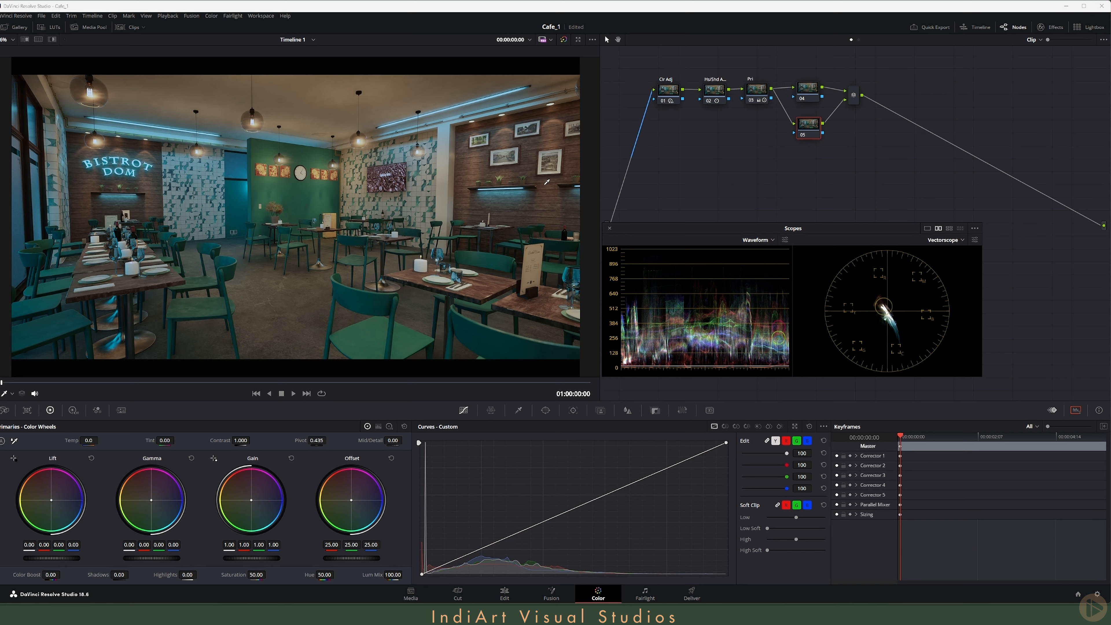
Step: On node 05's Hue Vs Hue curve, rotate the red hue to -10.45 and check the result in the enlarged viewer
{"action": "left_click", "coordinate": [725, 427]}
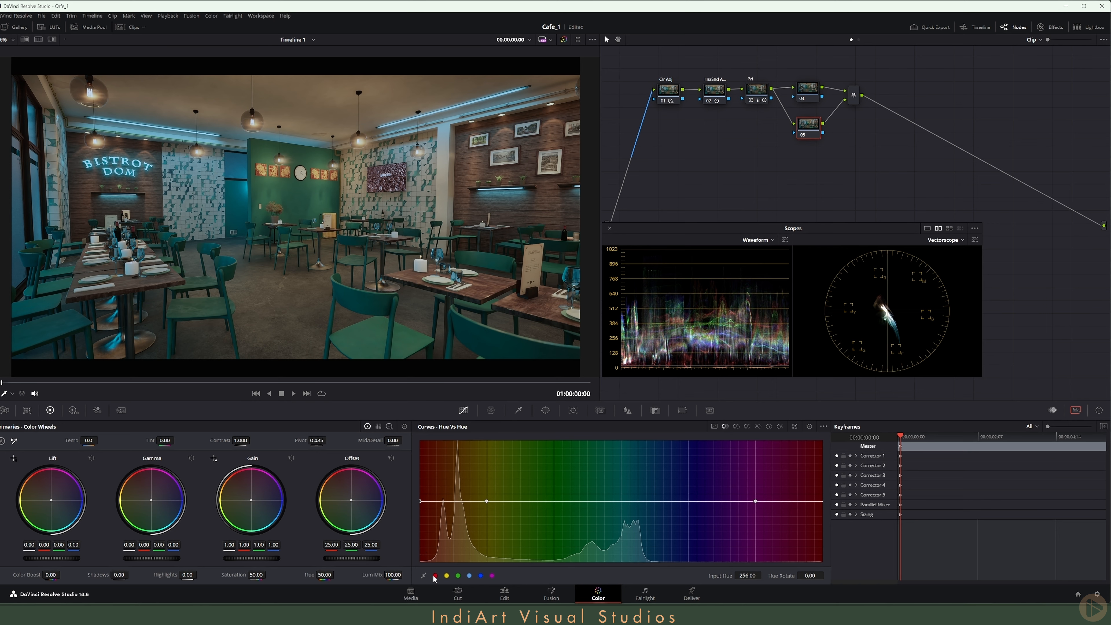
{"action": "left_click_drag", "start_coordinate": [420, 501], "coordinate": [420, 505]}
{"action": "key", "text": "alt+f"}
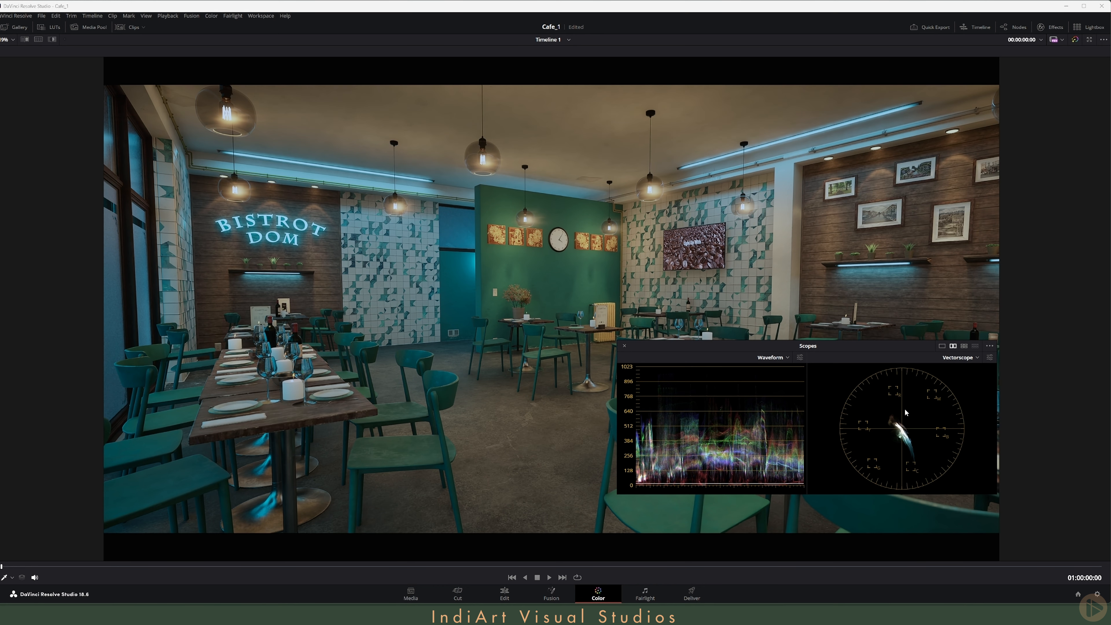
{"action": "key", "text": "alt+f"}
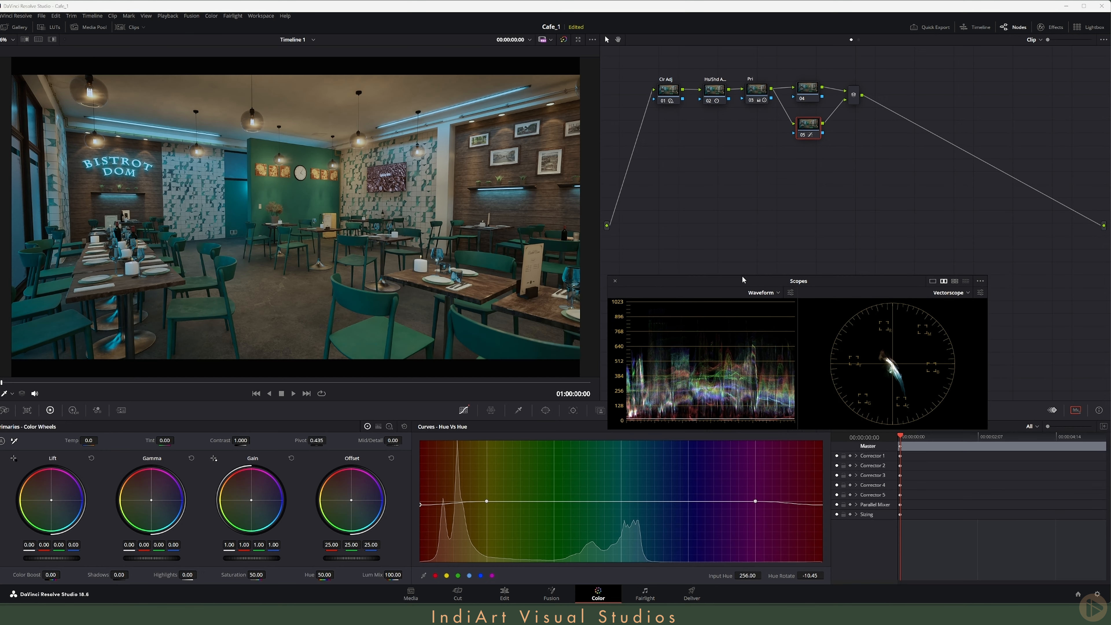
Step: Rotate the cyan point of the Hue Vs Hue curve to 4.35 and compare node 05 off and on
{"action": "left_click", "coordinate": [469, 576]}
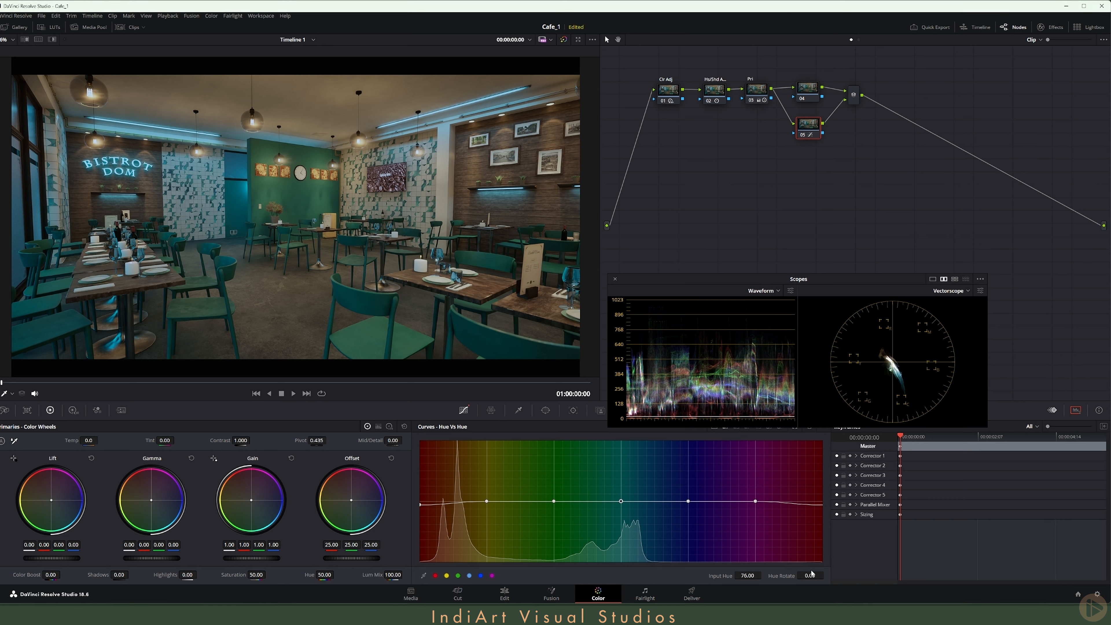
{"action": "left_click_drag", "start_coordinate": [812, 574], "coordinate": [829, 574]}
{"action": "key", "text": "ctrl+d"}
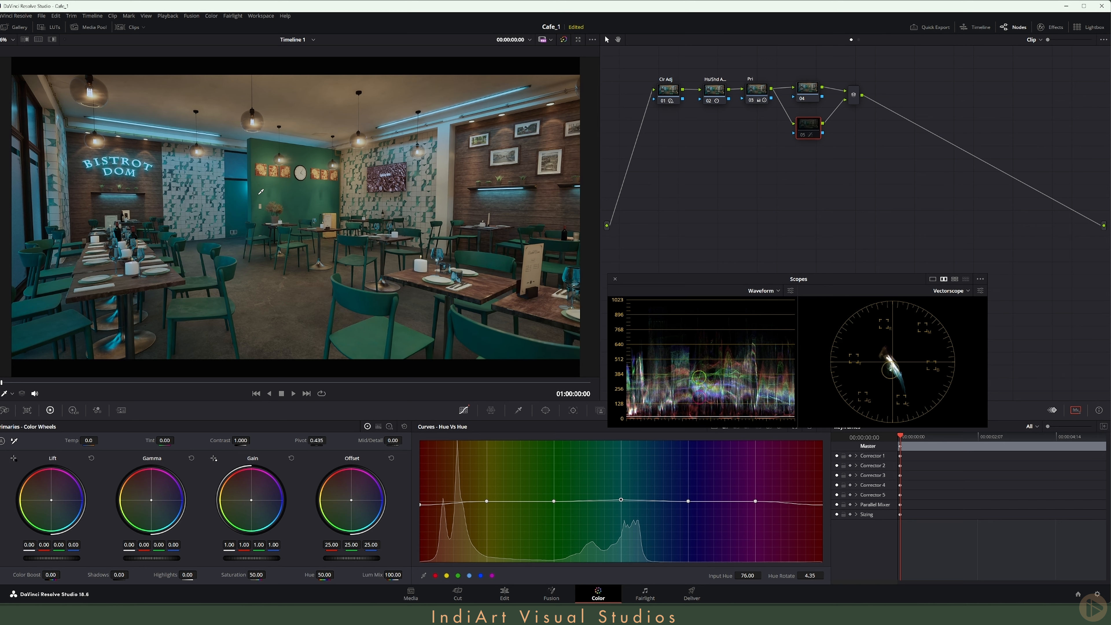
{"action": "key", "text": "ctrl+d"}
{"action": "key", "text": "ctrl+d"}
{"action": "key", "text": "ctrl+d"}
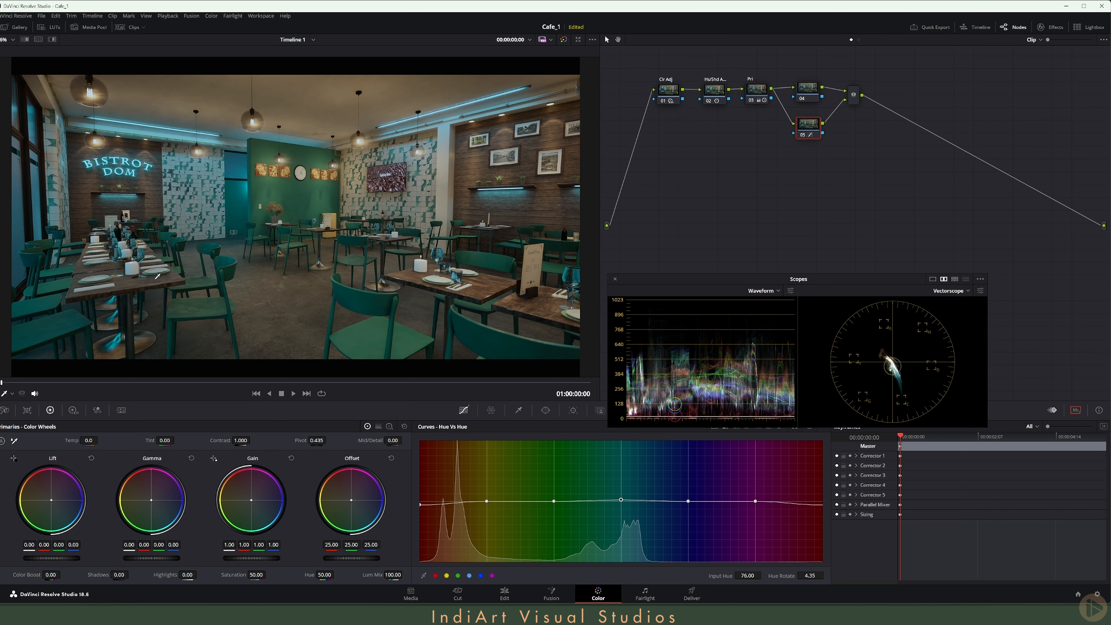
{"action": "key", "text": "ctrl+d"}
{"action": "key", "text": "ctrl+d"}
{"action": "key", "text": "ctrl+d"}
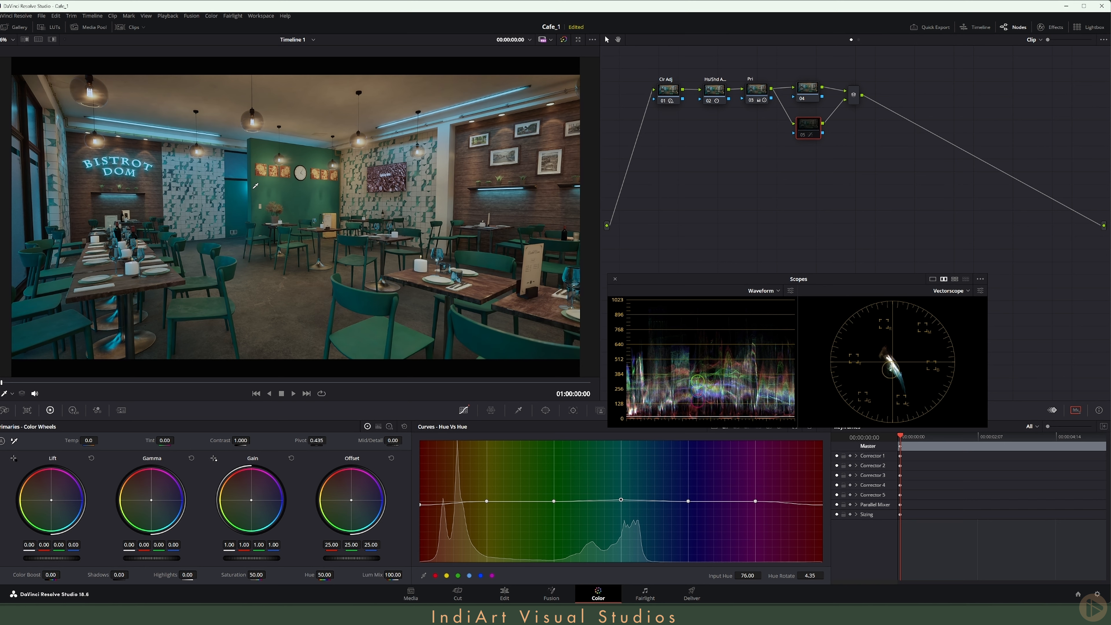
{"action": "key", "text": "ctrl+d"}
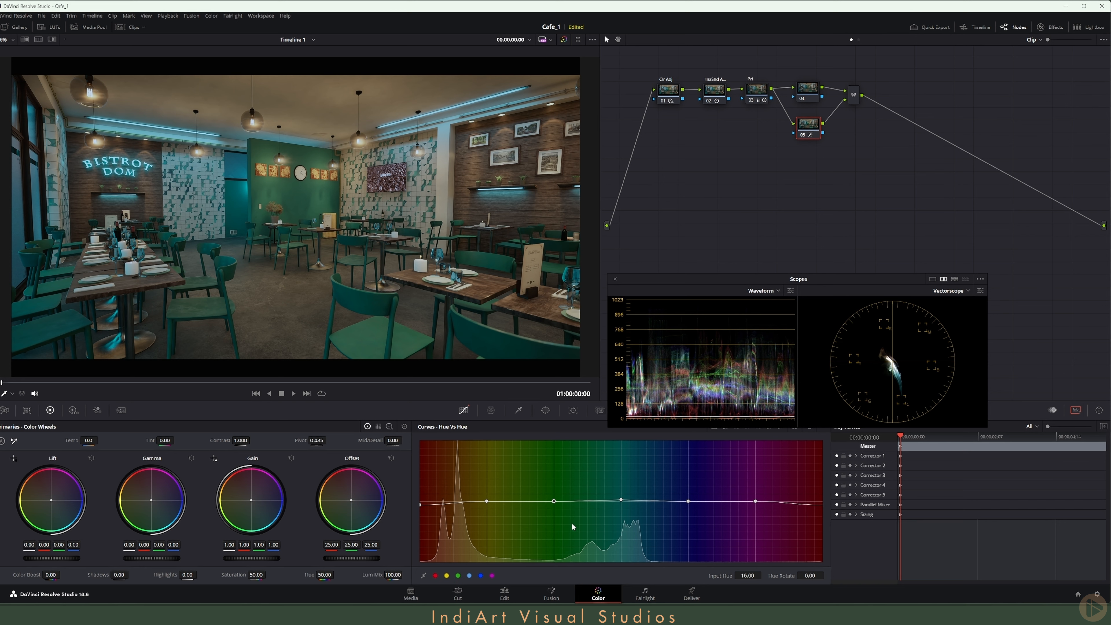
Step: Lower the green point of the Hue Vs Hue curve to a Hue Rotate of -29.90
{"action": "left_click_drag", "start_coordinate": [554, 501], "coordinate": [554, 516]}
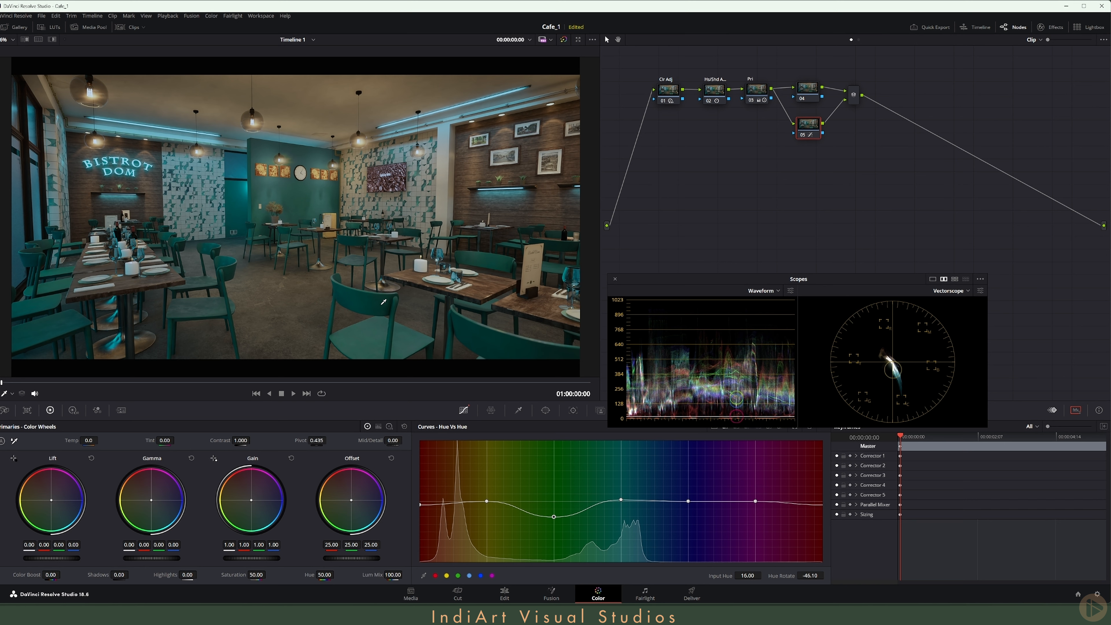
{"action": "left_click_drag", "start_coordinate": [554, 517], "coordinate": [554, 512]}
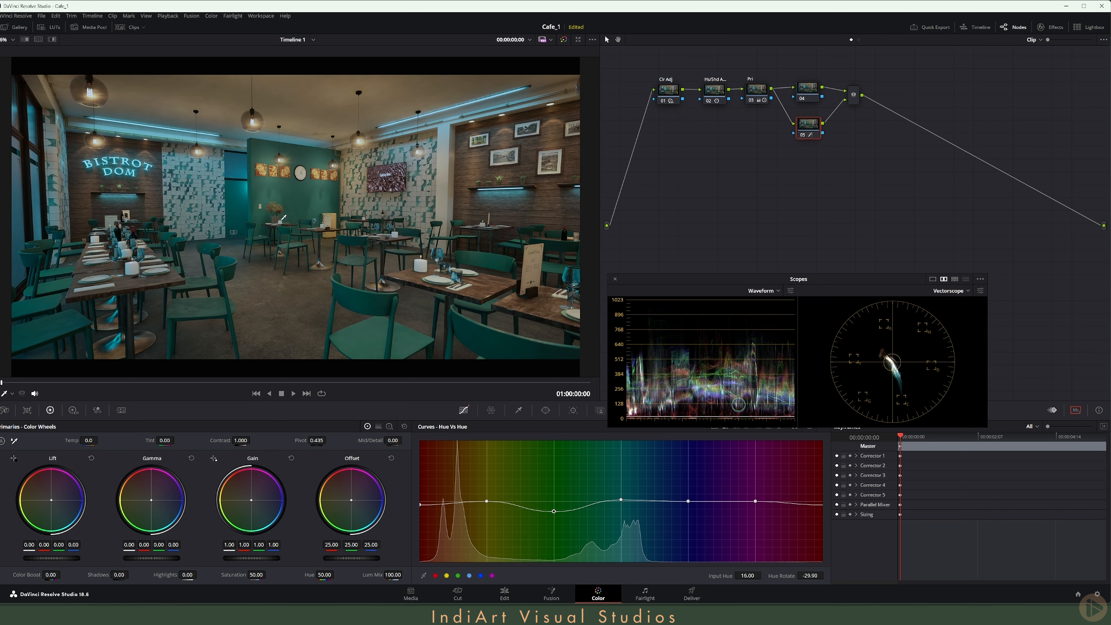
Step: Add serial nodes 07 and 08 after the parallel mixer, place them below the other nodes, and select node 07
{"action": "key", "text": "alt+s"}
{"action": "left_click_drag", "start_coordinate": [854, 95], "coordinate": [743, 162]}
{"action": "key", "text": "alt+s"}
{"action": "left_click", "coordinate": [691, 161]}
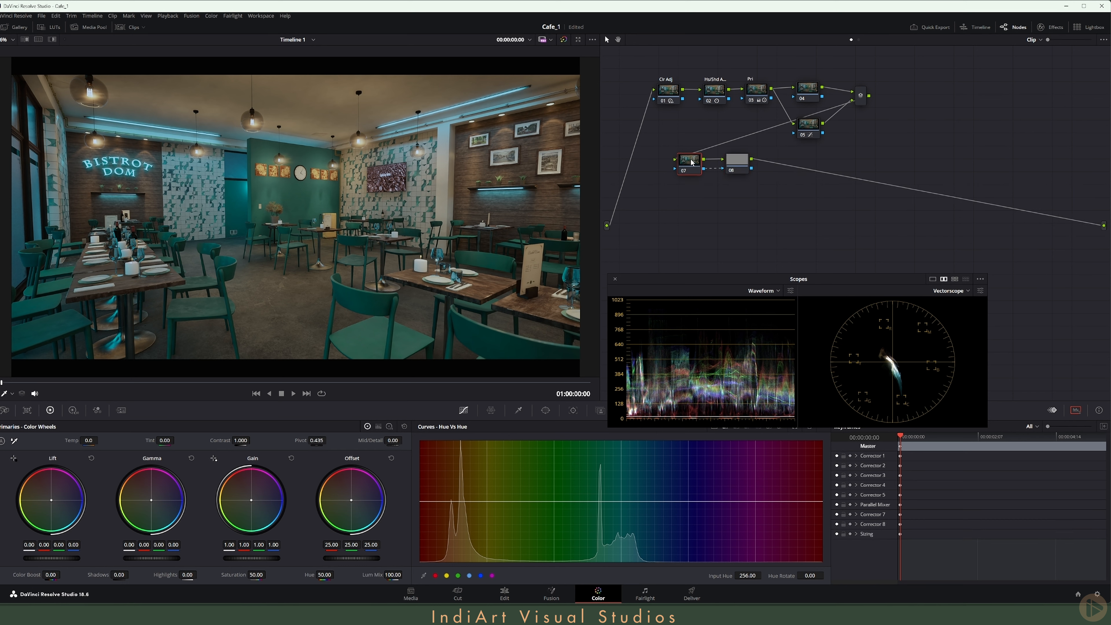
Step: Move the scopes clear of the palettes and add a circle window to node 07, widened to the full image width
{"action": "left_click_drag", "start_coordinate": [749, 280], "coordinate": [752, 232]}
{"action": "left_click", "coordinate": [713, 428]}
{"action": "left_click", "coordinate": [546, 410]}
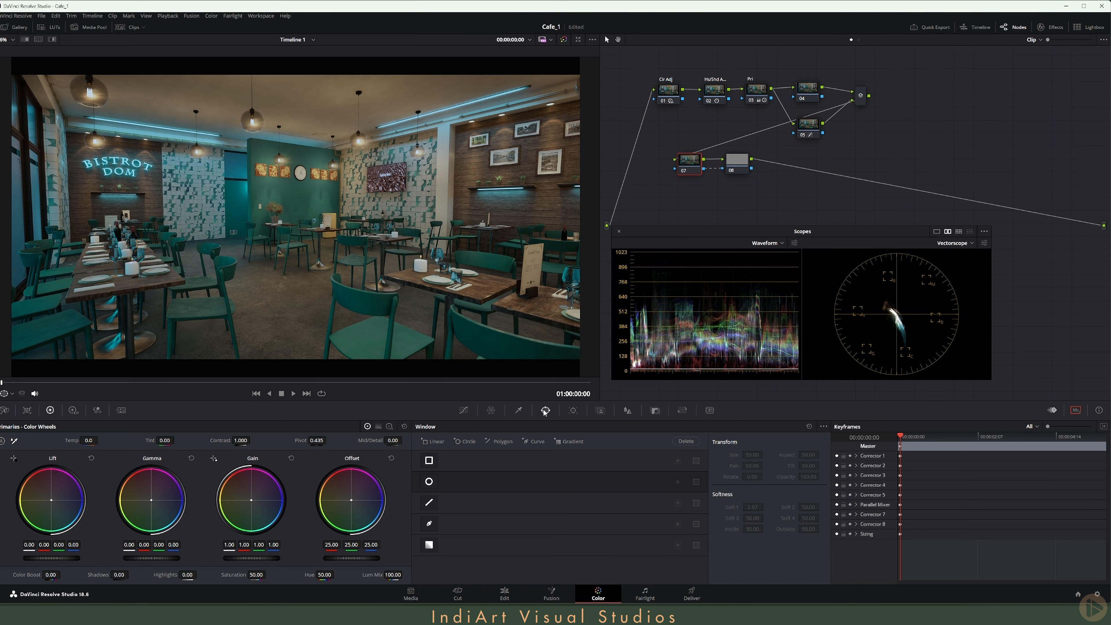
{"action": "left_click", "coordinate": [428, 482]}
{"action": "scroll", "coordinate": [267, 218], "scroll_direction": "down", "scroll_amount": 1}
{"action": "left_click_drag", "start_coordinate": [233, 217], "coordinate": [85, 217]}
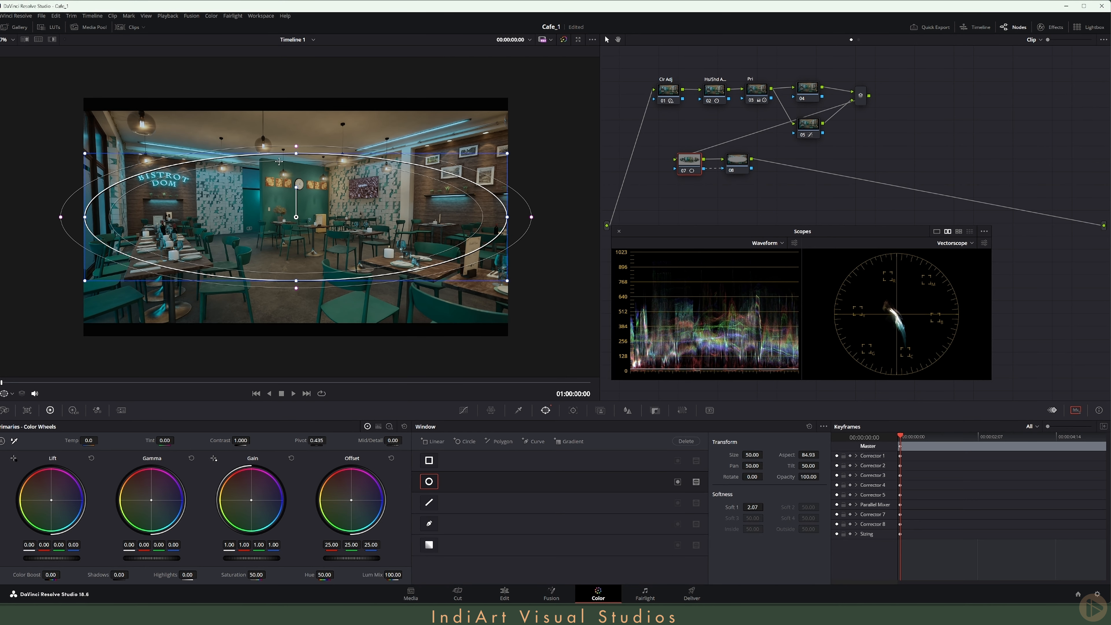
Step: Tilt and reshape the circle window into a wide ellipse with Rotate -4.91, Size 50.74 and Aspect 84.26
{"action": "left_click_drag", "start_coordinate": [294, 185], "coordinate": [292, 186]}
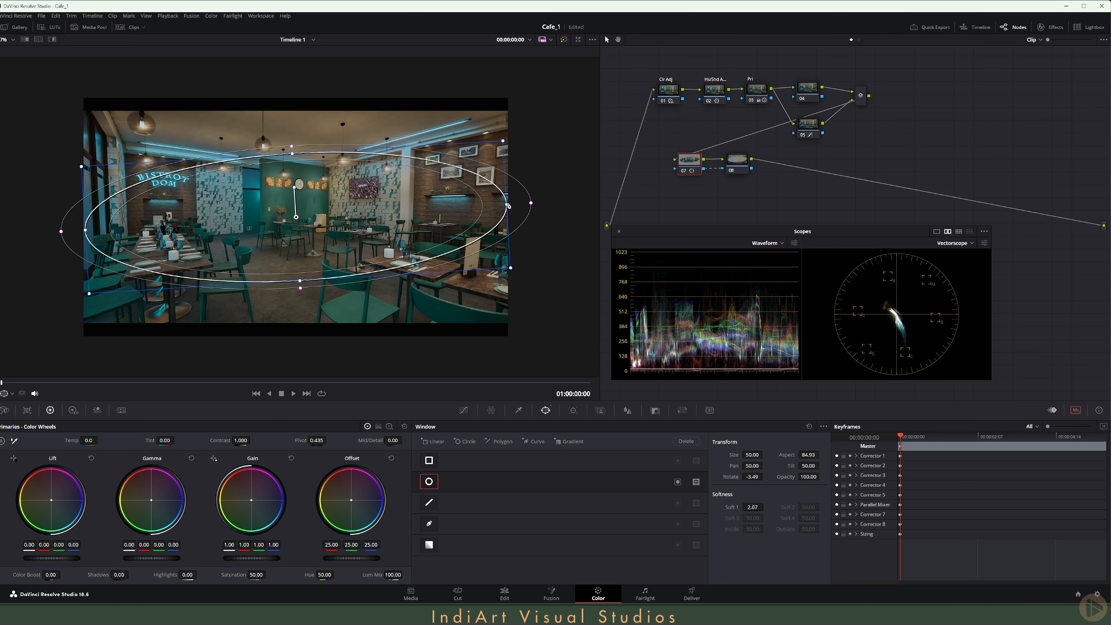
{"action": "left_click_drag", "start_coordinate": [508, 205], "coordinate": [345, 214]}
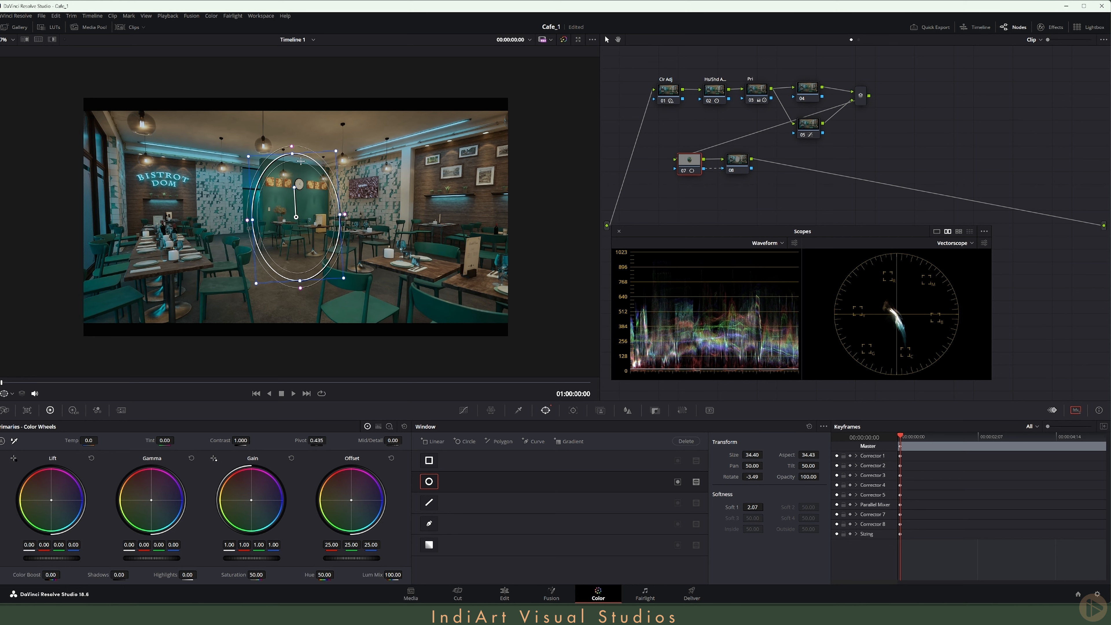
{"action": "left_click_drag", "start_coordinate": [293, 154], "coordinate": [277, 89]}
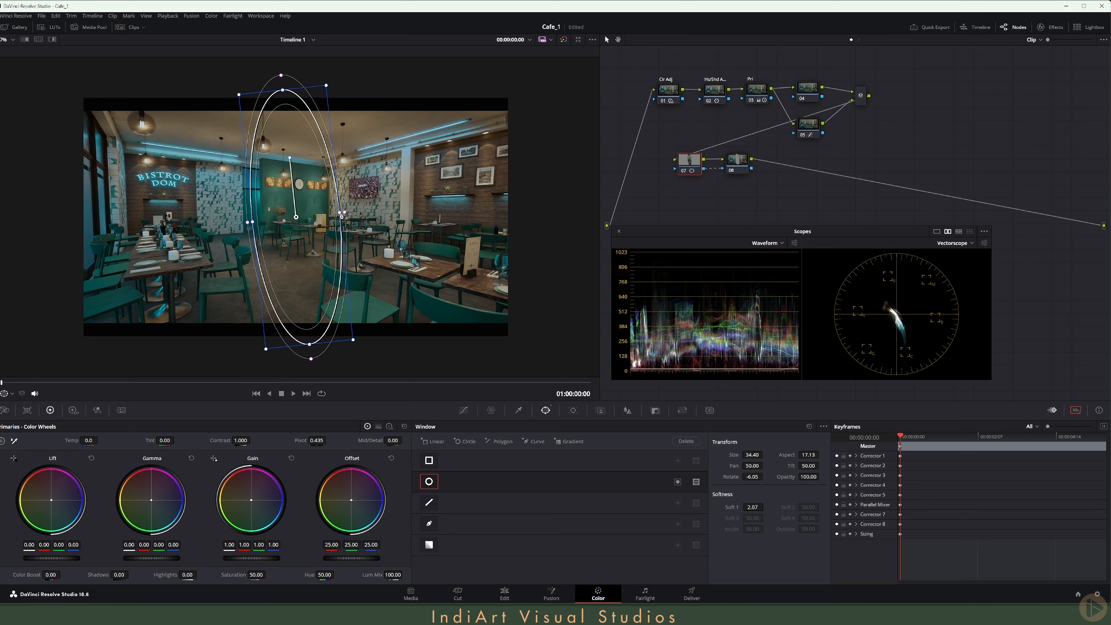
{"action": "left_click_drag", "start_coordinate": [341, 213], "coordinate": [510, 196]}
{"action": "left_click_drag", "start_coordinate": [283, 92], "coordinate": [290, 149]}
Step: Set the circle window's Soft 1 to 18.61, invert the window, and show node 07's custom curves
{"action": "left_click_drag", "start_coordinate": [752, 508], "coordinate": [766, 508]}
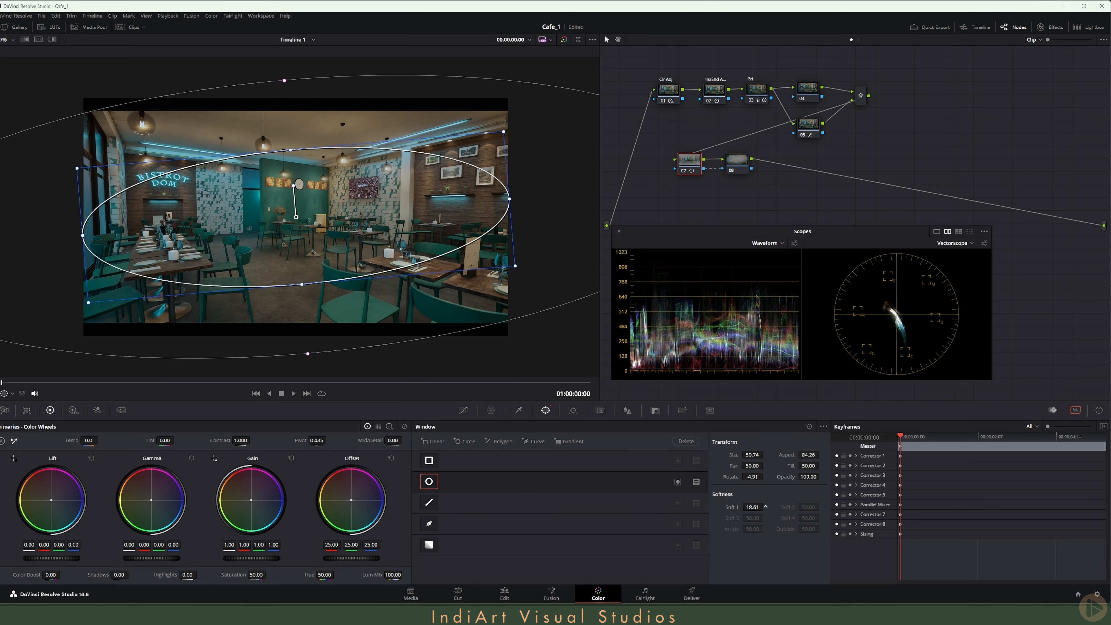
{"action": "left_click", "coordinate": [678, 482]}
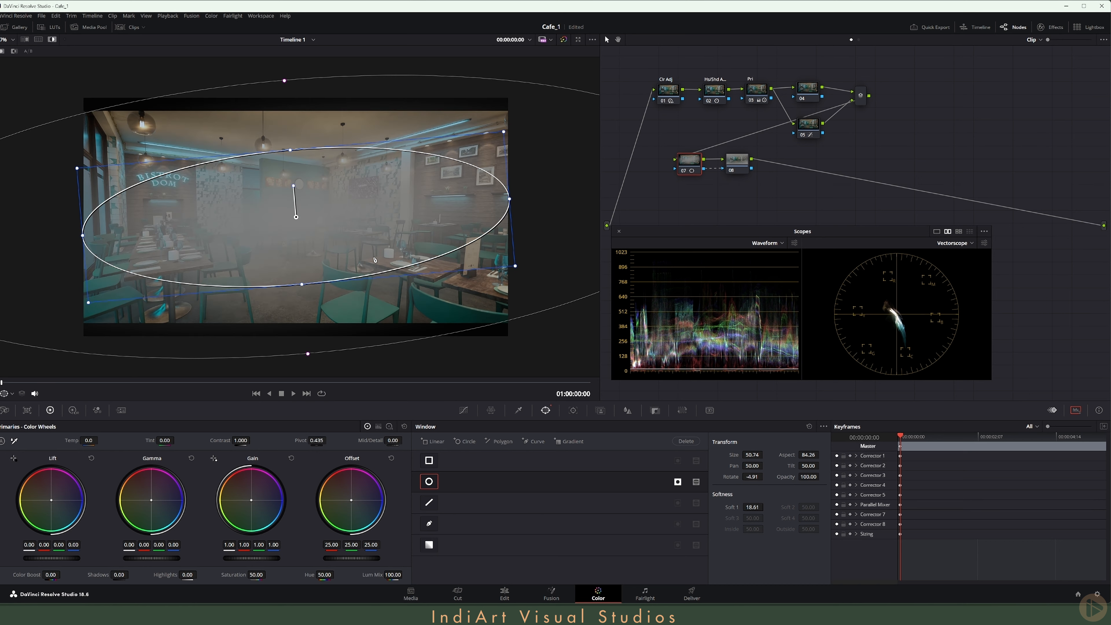
{"action": "left_click", "coordinate": [464, 410]}
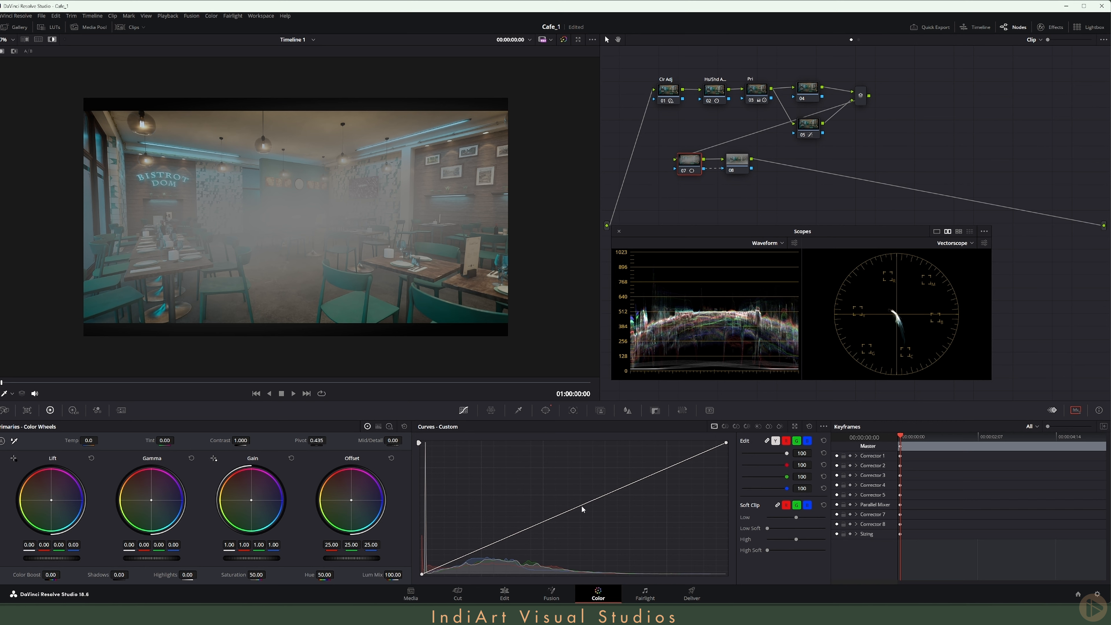
Step: Shape the custom curves of nodes 07 and 08, lifting node 08's upper midtones, and turn off the highlight view
{"action": "left_click_drag", "start_coordinate": [582, 506], "coordinate": [624, 475]}
{"action": "left_click", "coordinate": [735, 166]}
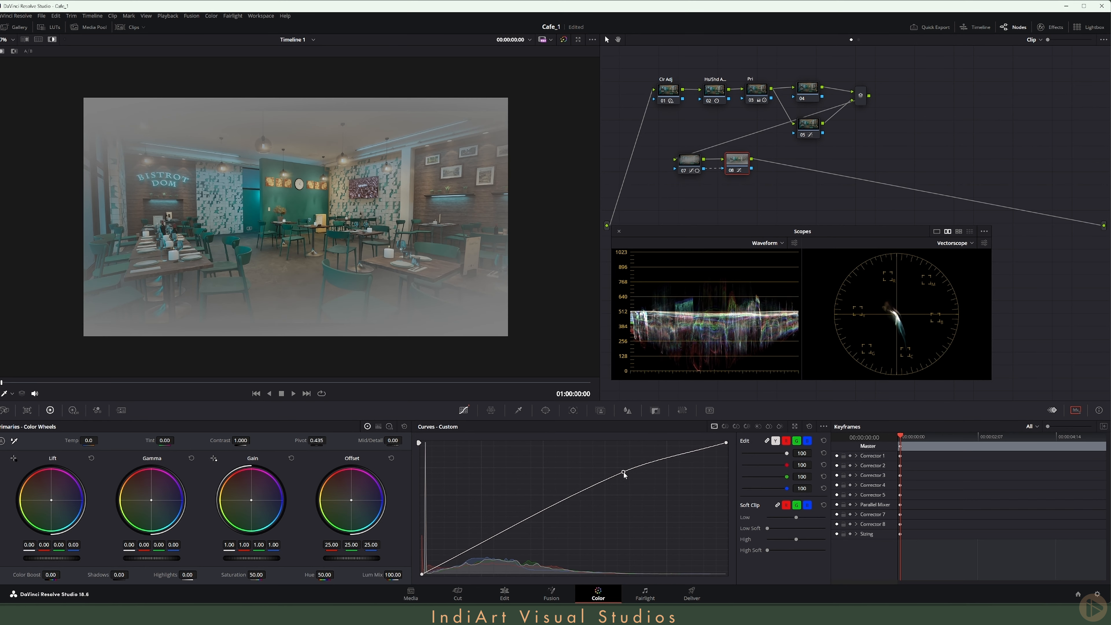
{"action": "key", "text": "shift+h"}
Step: Select nodes 07 and 08 and compare the cafe image with them disabled and enabled in the enlarged viewer
{"action": "left_click_drag", "start_coordinate": [651, 141], "coordinate": [775, 184]}
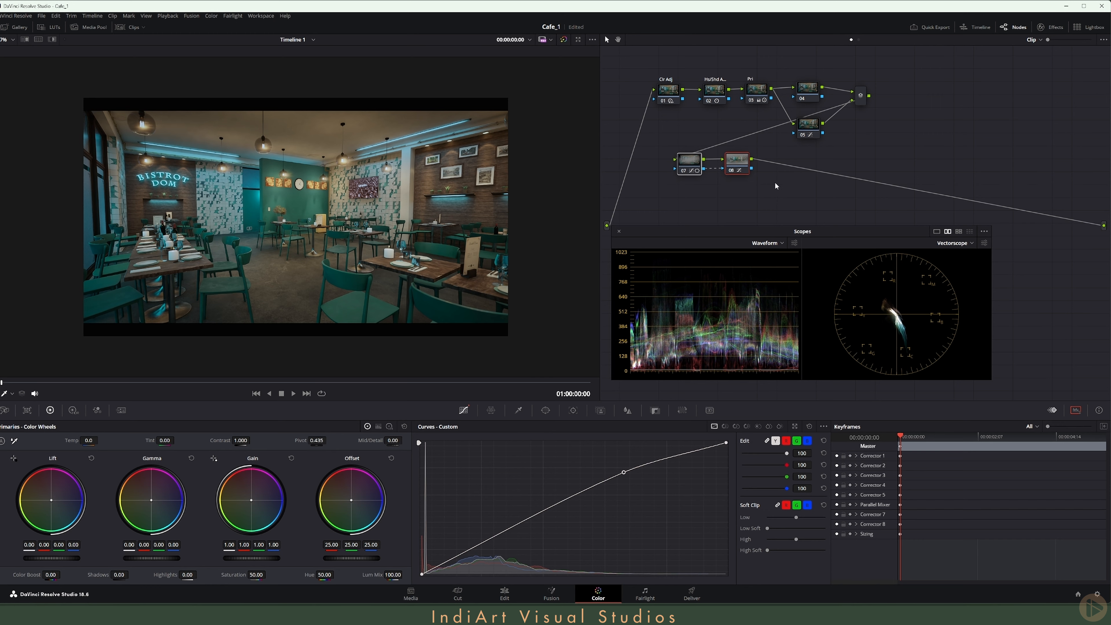
{"action": "key", "text": "alt+f"}
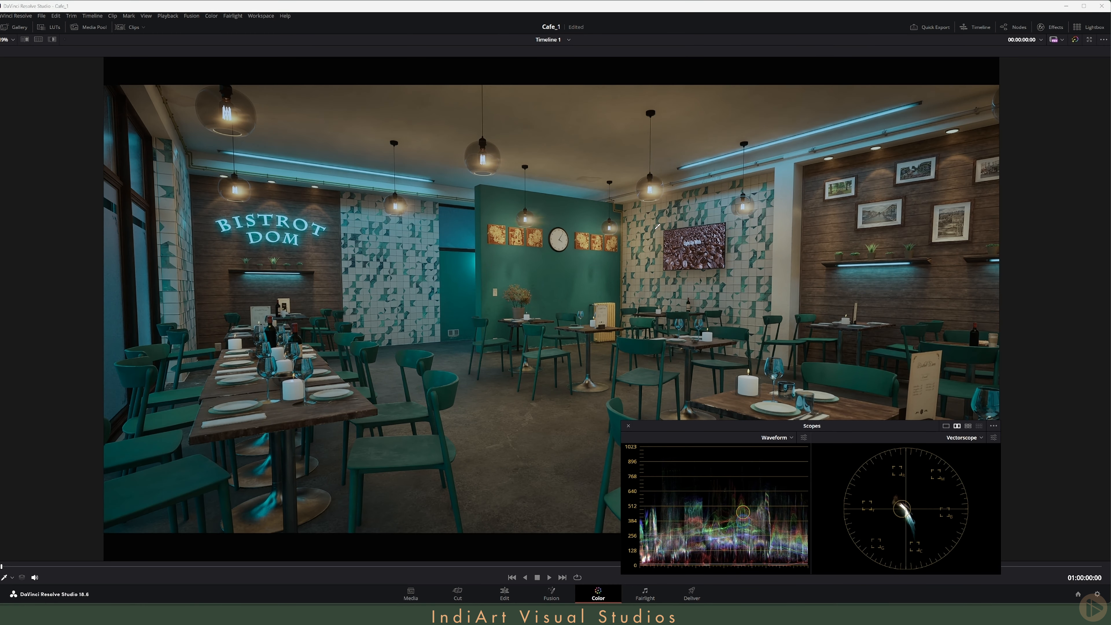
{"action": "key", "text": "ctrl+d"}
{"action": "key", "text": "ctrl+d"}
{"action": "key", "text": "ctrl+d"}
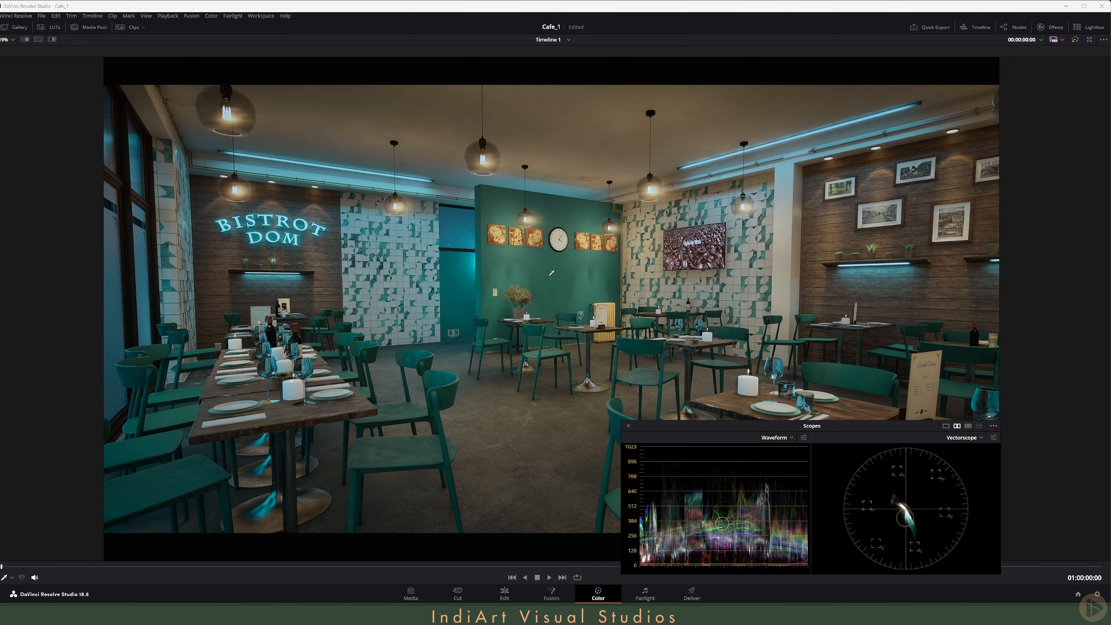
Step: Return to the normal layout, place the scopes below the node tree, and fine-tune the upper-midtone point on node 08's custom curve
{"action": "key", "text": "alt+f"}
{"action": "left_click_drag", "start_coordinate": [737, 424], "coordinate": [710, 261]}
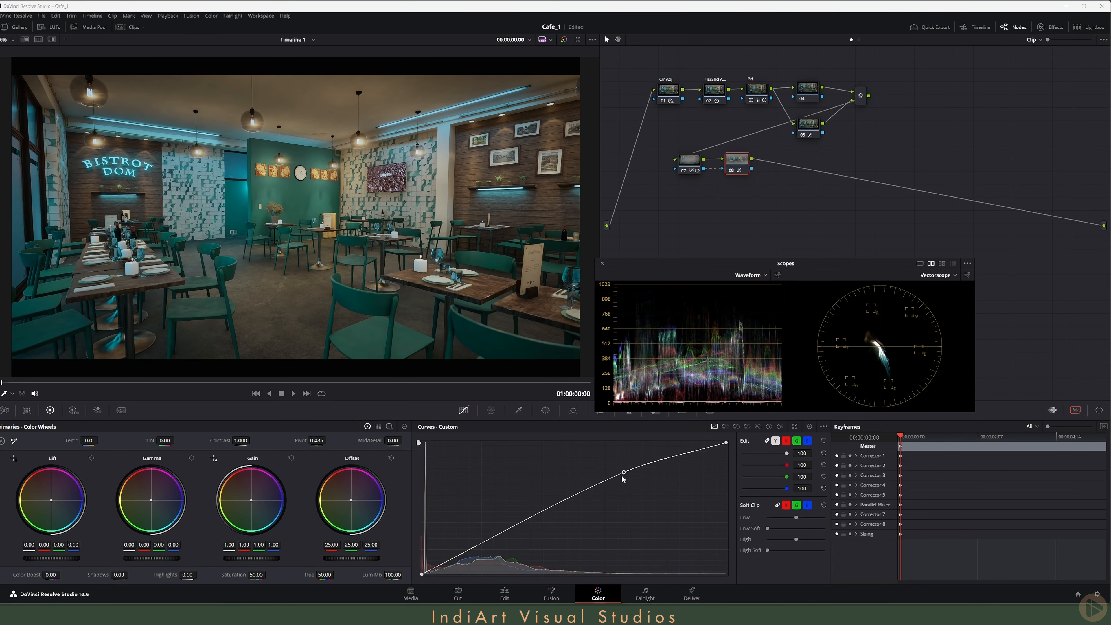
{"action": "left_click_drag", "start_coordinate": [621, 474], "coordinate": [626, 472]}
Step: Disable all nodes and re-enable nodes 01, 02 and 03 in turn, reviewing the log wheels on 02 and the color wheels on 03
{"action": "key", "text": "ctrl+a"}
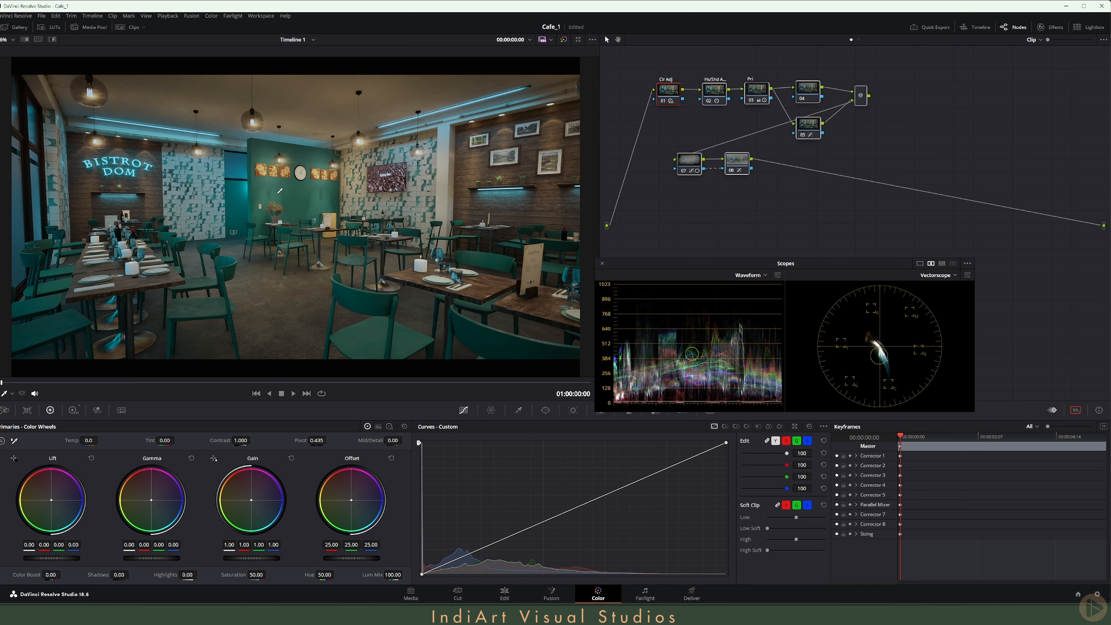
{"action": "key", "text": "ctrl+d"}
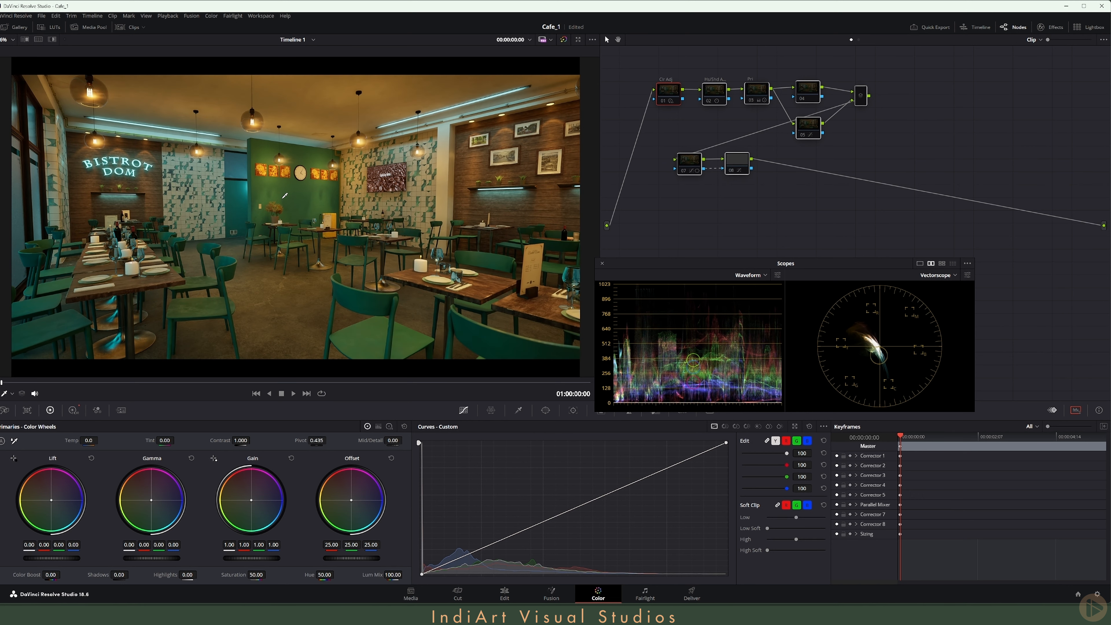
{"action": "left_click", "coordinate": [669, 94]}
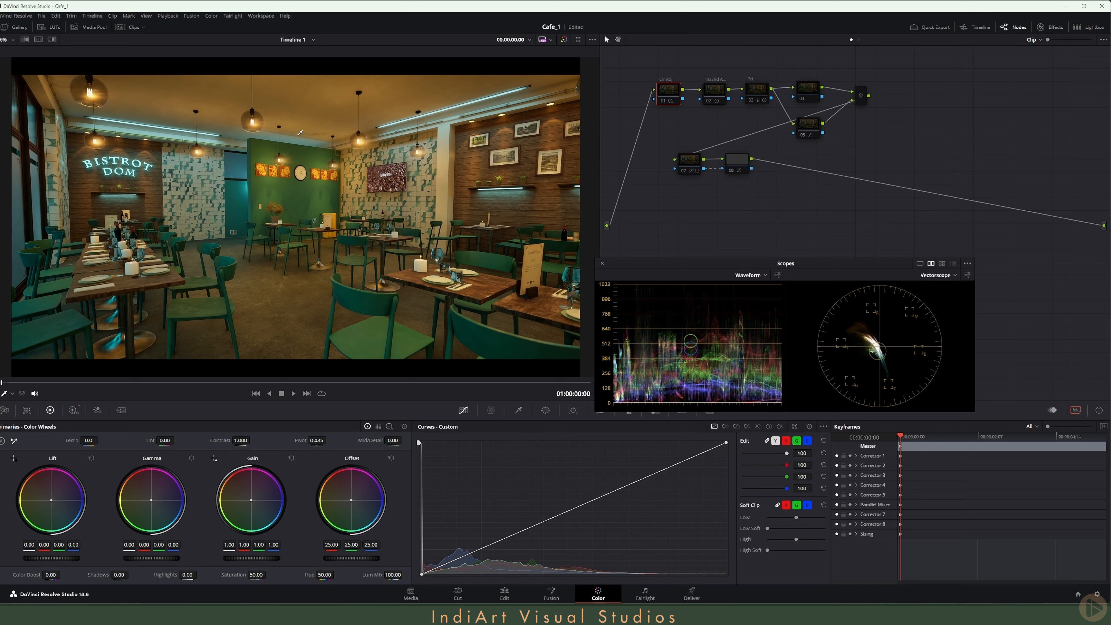
{"action": "left_click", "coordinate": [716, 98]}
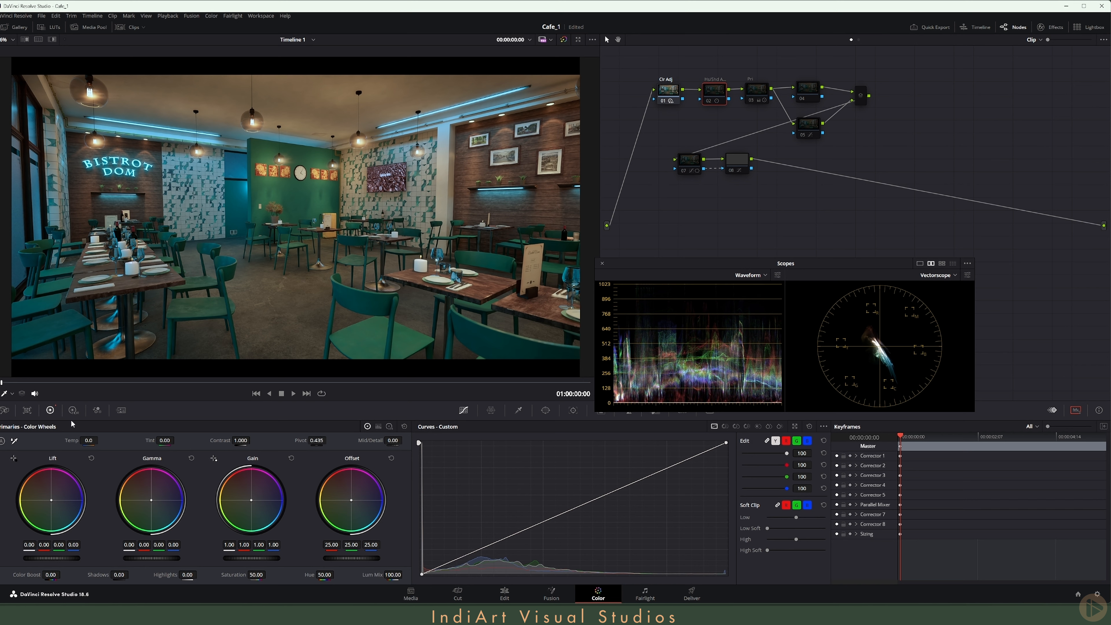
{"action": "left_click", "coordinate": [390, 426]}
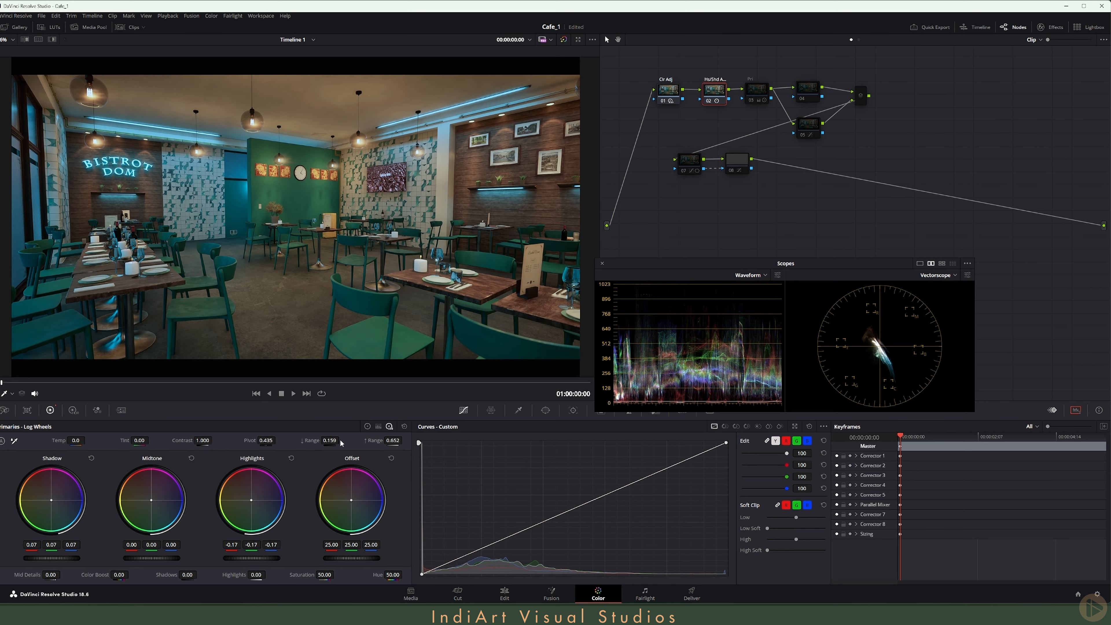
{"action": "left_click", "coordinate": [757, 91]}
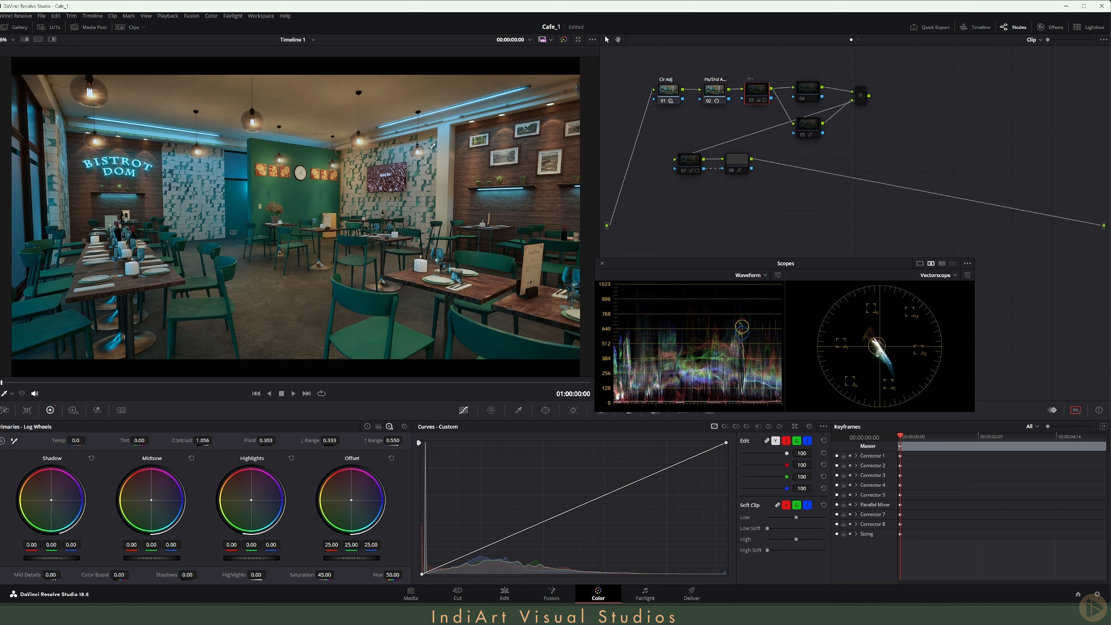
{"action": "key", "text": "ctrl+d"}
{"action": "left_click", "coordinate": [368, 427]}
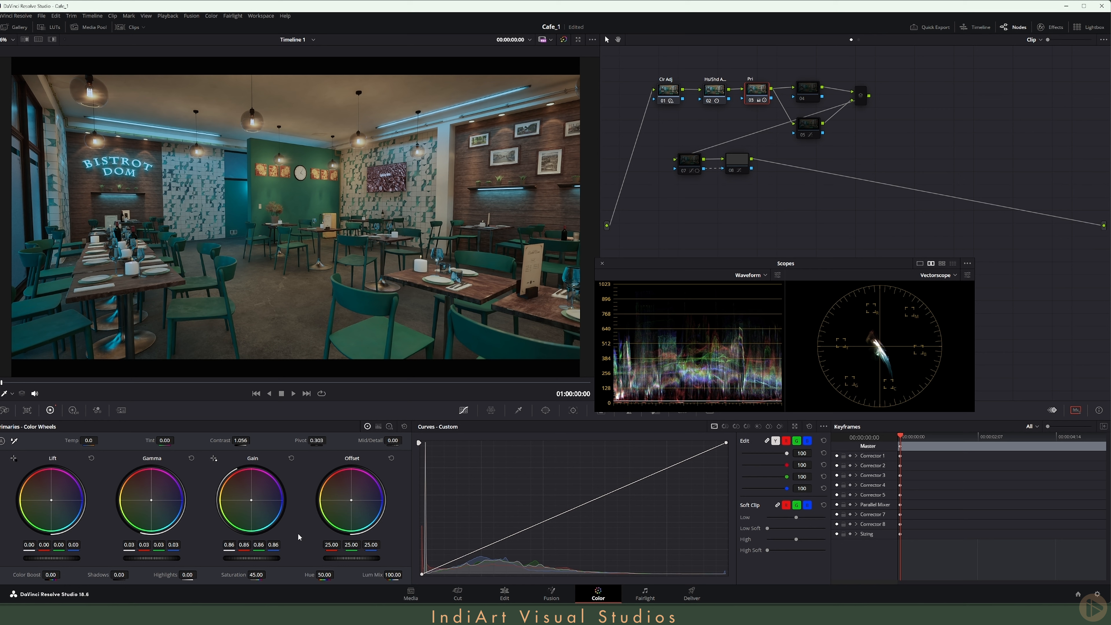
Step: Re-enable the parallel nodes 04 and 05 and the vignette nodes 07 and 08 to review their effect on the image
{"action": "left_click_drag", "start_coordinate": [793, 54], "coordinate": [883, 151]}
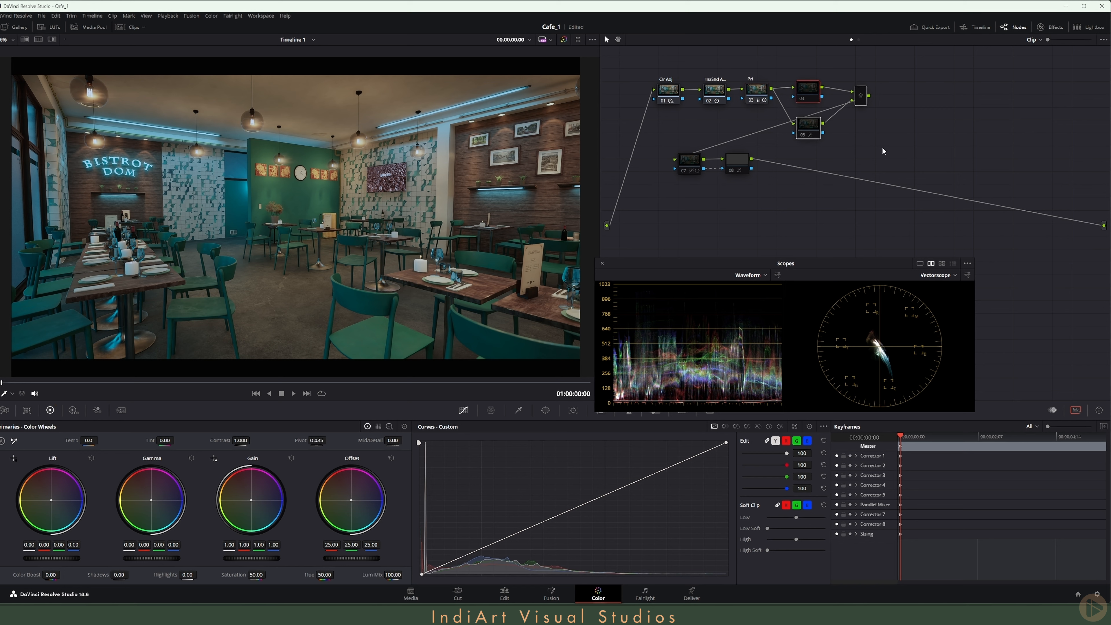
{"action": "left_click", "coordinate": [813, 127]}
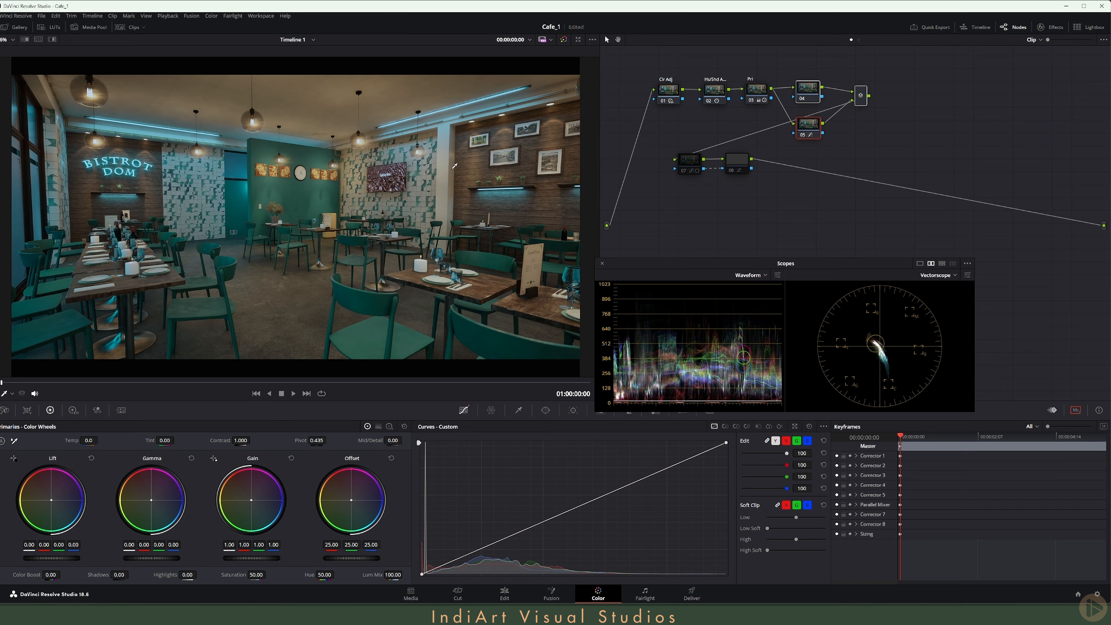
{"action": "key", "text": "ctrl+d"}
{"action": "key", "text": "ctrl+d"}
{"action": "left_click", "coordinate": [674, 160]}
{"action": "left_click_drag", "start_coordinate": [668, 152], "coordinate": [783, 182]}
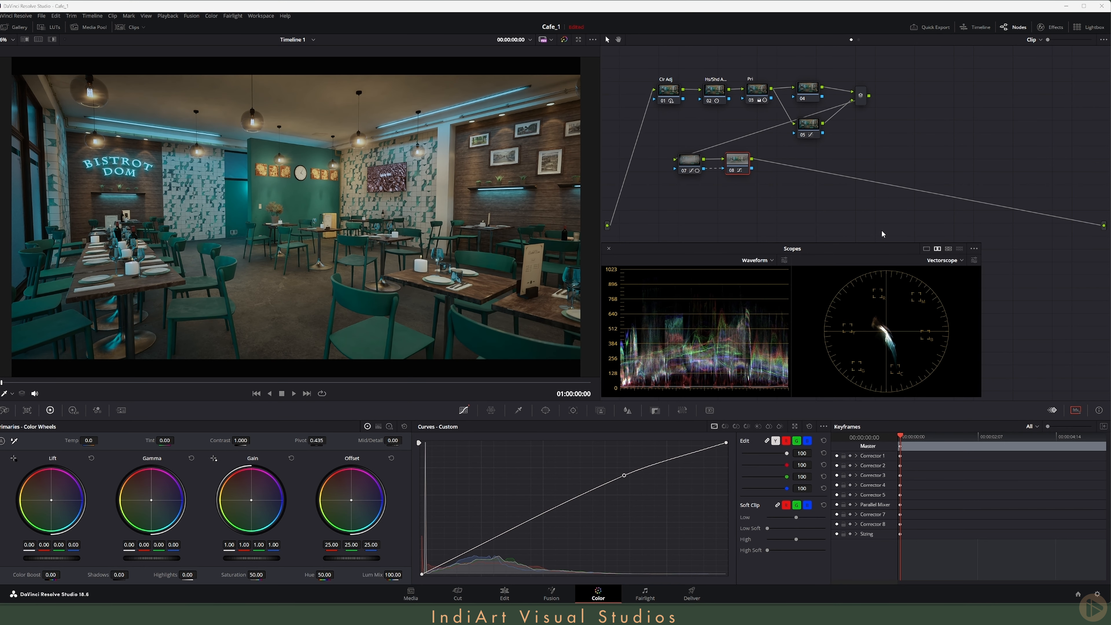
Step: Add serial node 09 after node 08, search the effects library for "blur", and apply Gaussian Blur to the new node
{"action": "left_click_drag", "start_coordinate": [747, 166], "coordinate": [750, 166]}
{"action": "key", "text": "alt+s"}
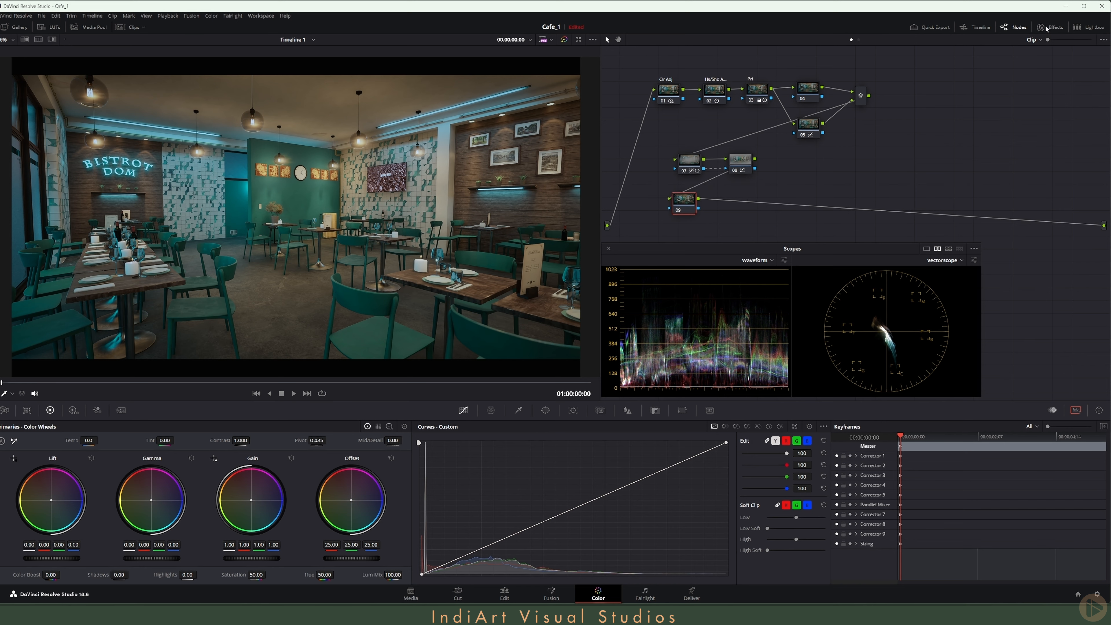
{"action": "left_click", "coordinate": [1047, 29]}
{"action": "left_click", "coordinate": [1090, 39]}
{"action": "type", "text": "blur"}
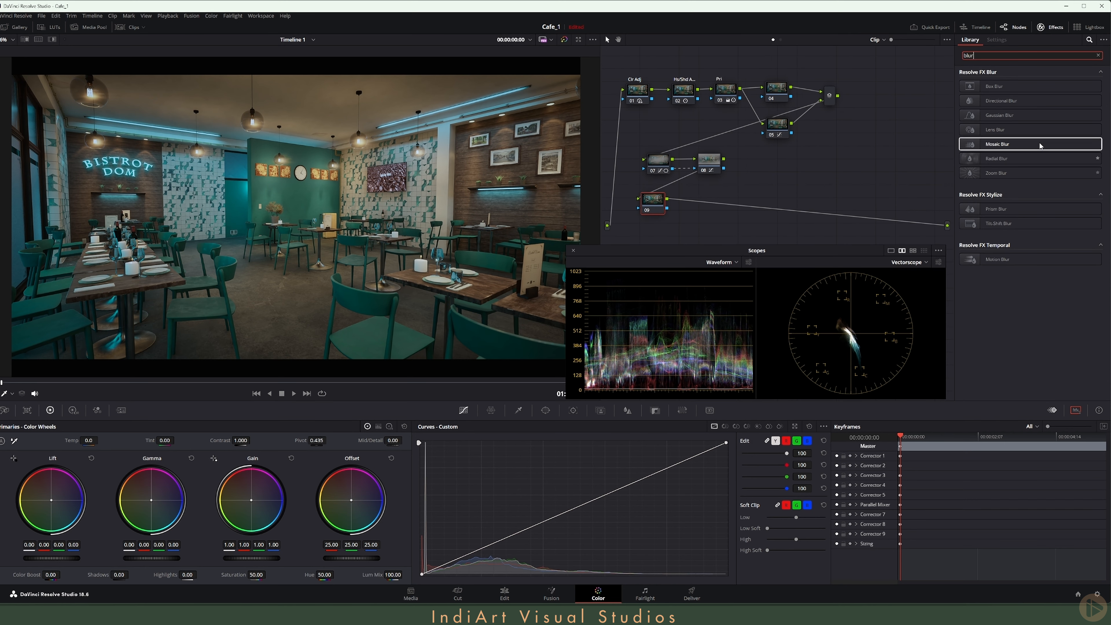
{"action": "left_click_drag", "start_coordinate": [1036, 115], "coordinate": [656, 211]}
Step: Lower the Gaussian Blur's Horizontal and Vertical Strength to 0.119
{"action": "left_click_drag", "start_coordinate": [1028, 84], "coordinate": [1016, 85]}
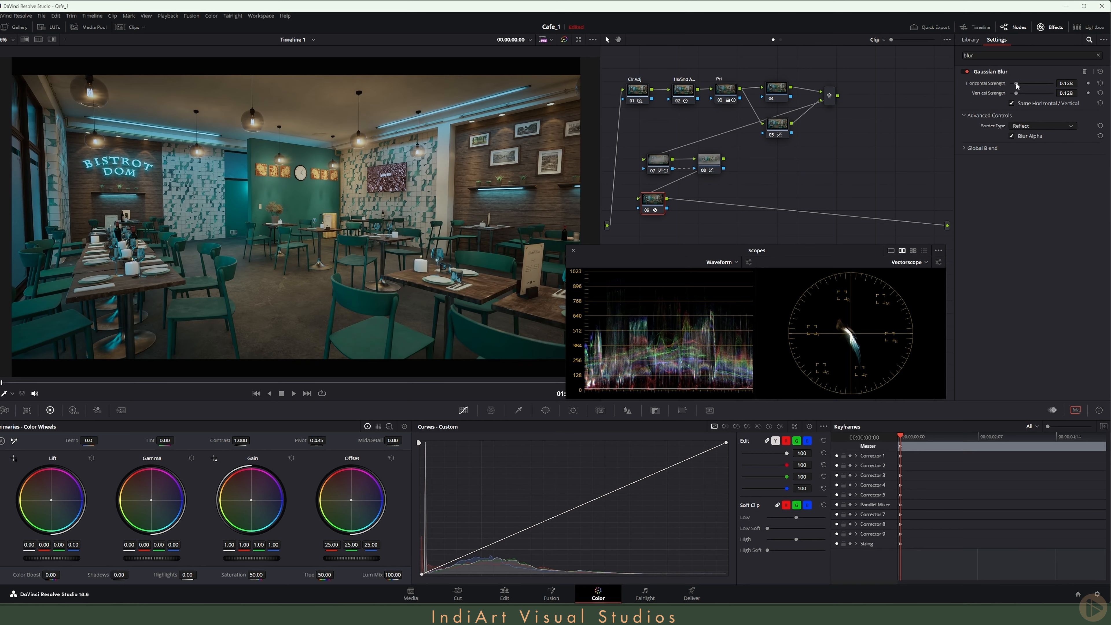
{"action": "scroll", "coordinate": [363, 199], "scroll_direction": "up", "scroll_amount": 3}
{"action": "scroll", "coordinate": [364, 196], "scroll_direction": "up", "scroll_amount": 5}
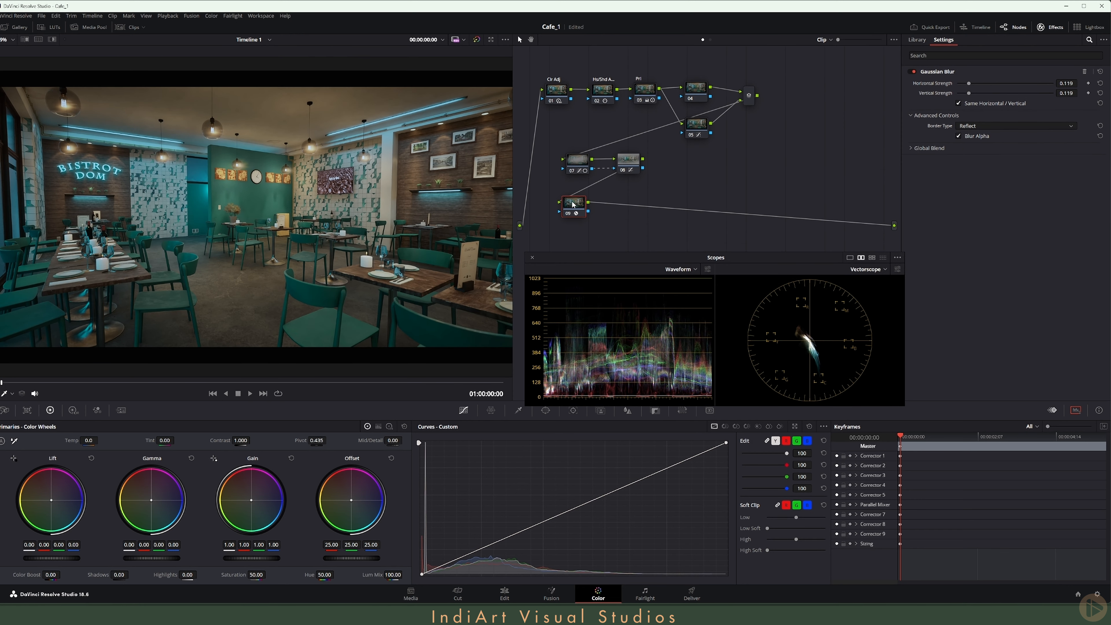
Step: Add serial node 10 after the blur node and apply the Halation effect, found by searching "hala"
{"action": "key", "text": "alt+s"}
{"action": "left_click", "coordinate": [1040, 55]}
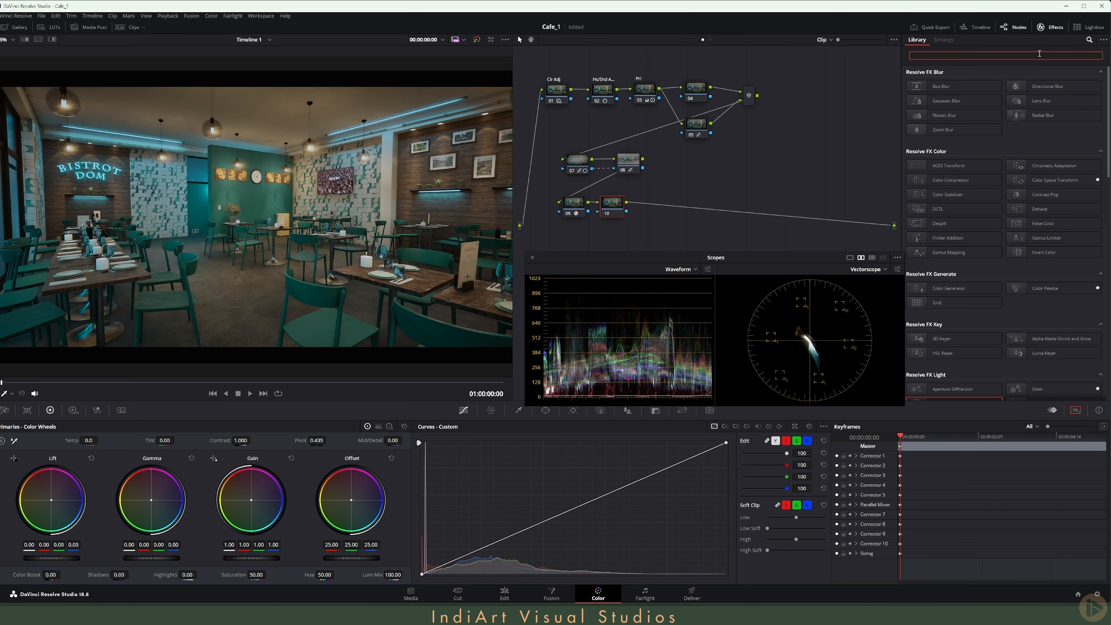
{"action": "type", "text": "hala"}
{"action": "left_click_drag", "start_coordinate": [962, 87], "coordinate": [612, 205]}
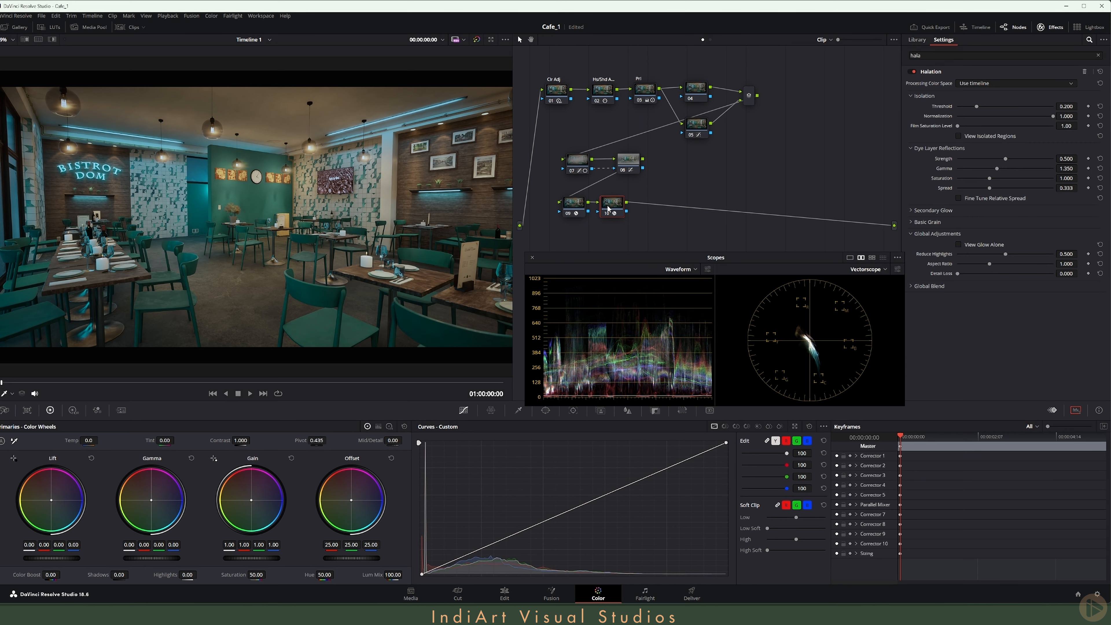
Step: Set the Halation Threshold to 0.551 while viewing the isolated regions, and raise Strength to 1.000 in the normal view
{"action": "left_click", "coordinate": [957, 136]}
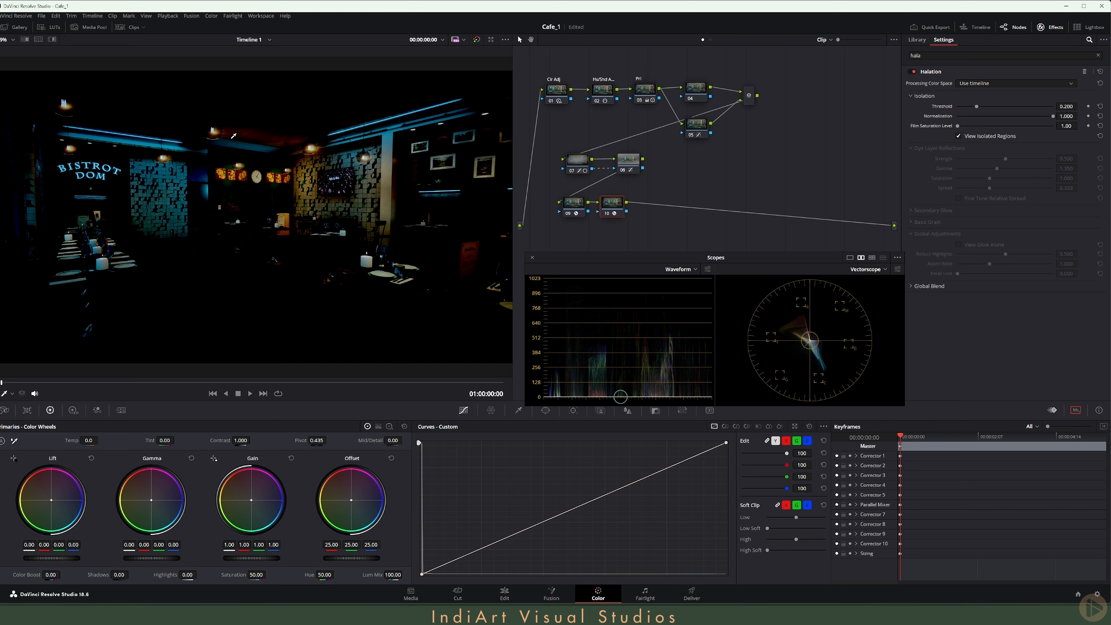
{"action": "left_click_drag", "start_coordinate": [979, 108], "coordinate": [1002, 108]}
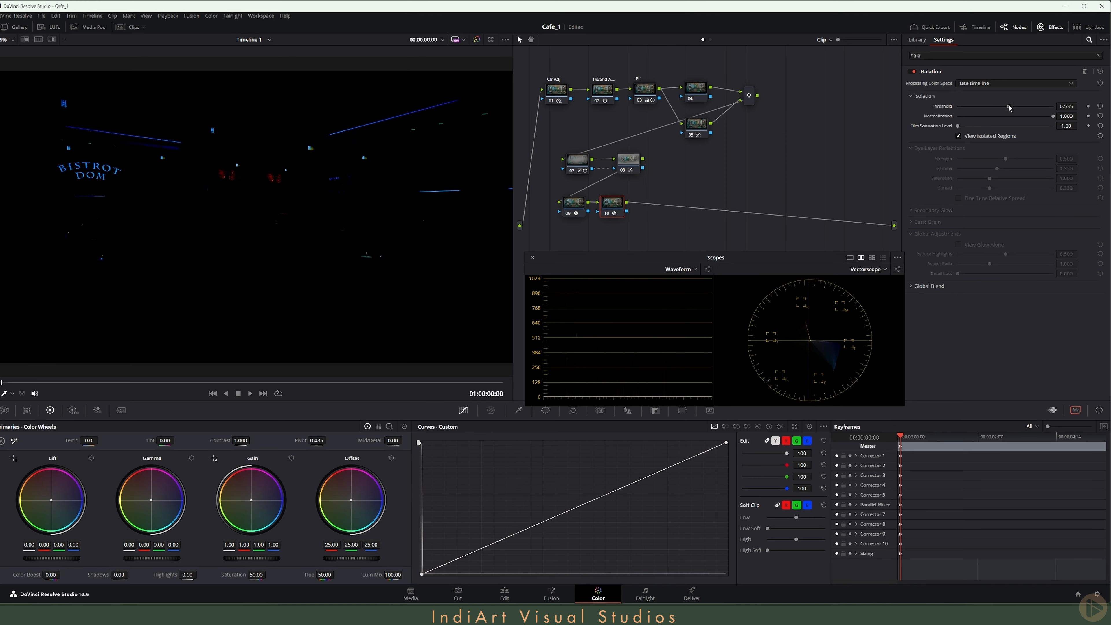
{"action": "left_click", "coordinate": [958, 136]}
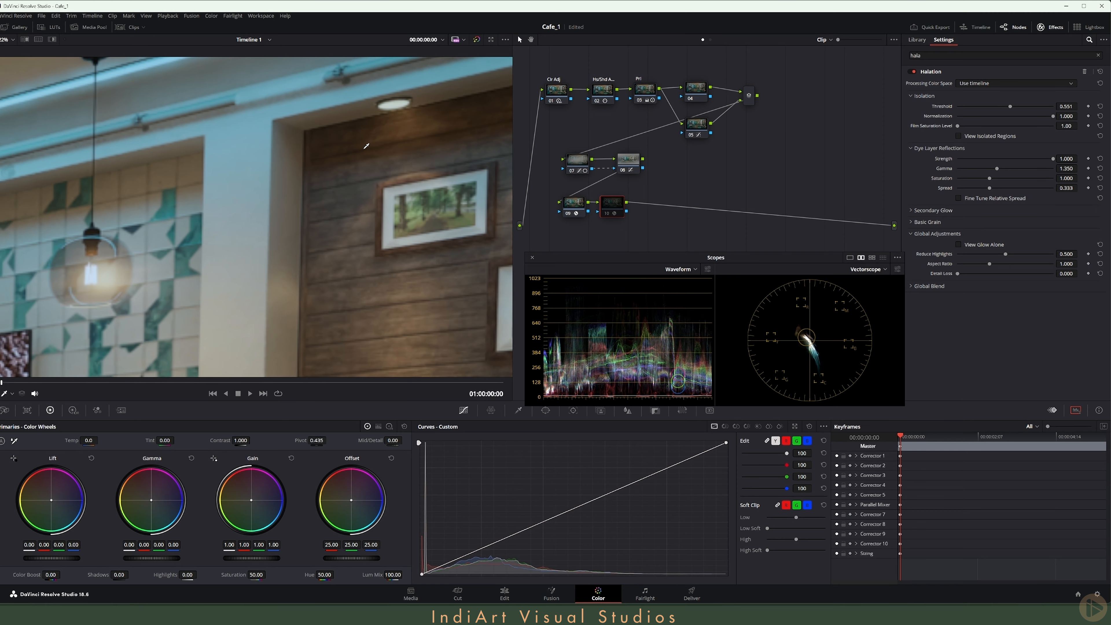
Step: Examine the halation around the ceiling light with View Glow Alone and set its Aspect Ratio to 2.000
{"action": "scroll", "coordinate": [271, 180], "scroll_direction": "up", "scroll_amount": 8}
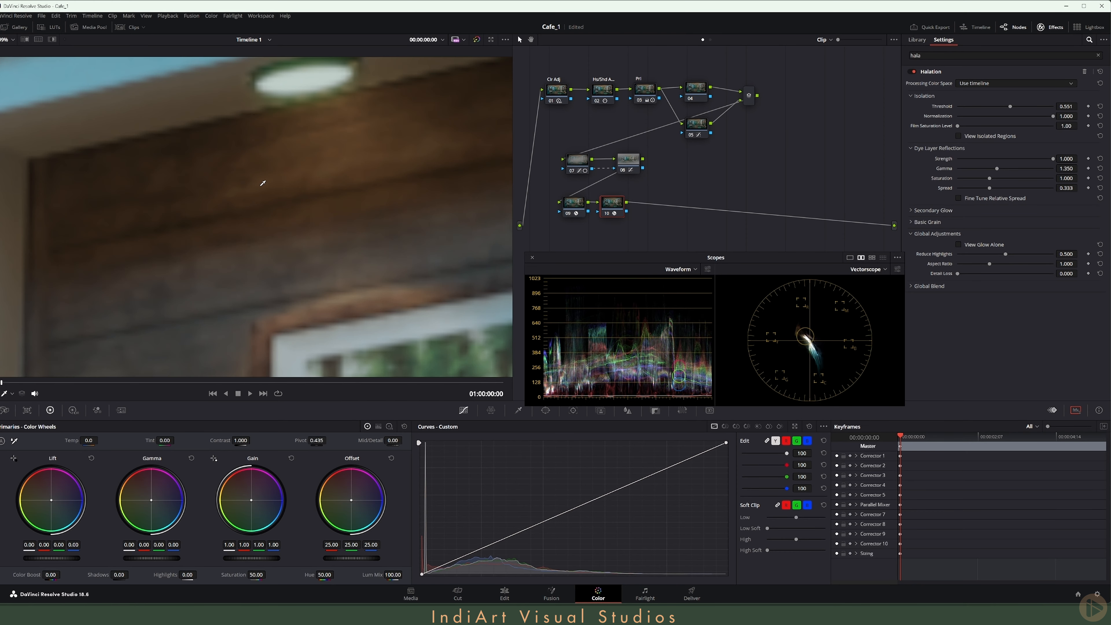
{"action": "left_click_drag", "start_coordinate": [259, 190], "coordinate": [246, 215]}
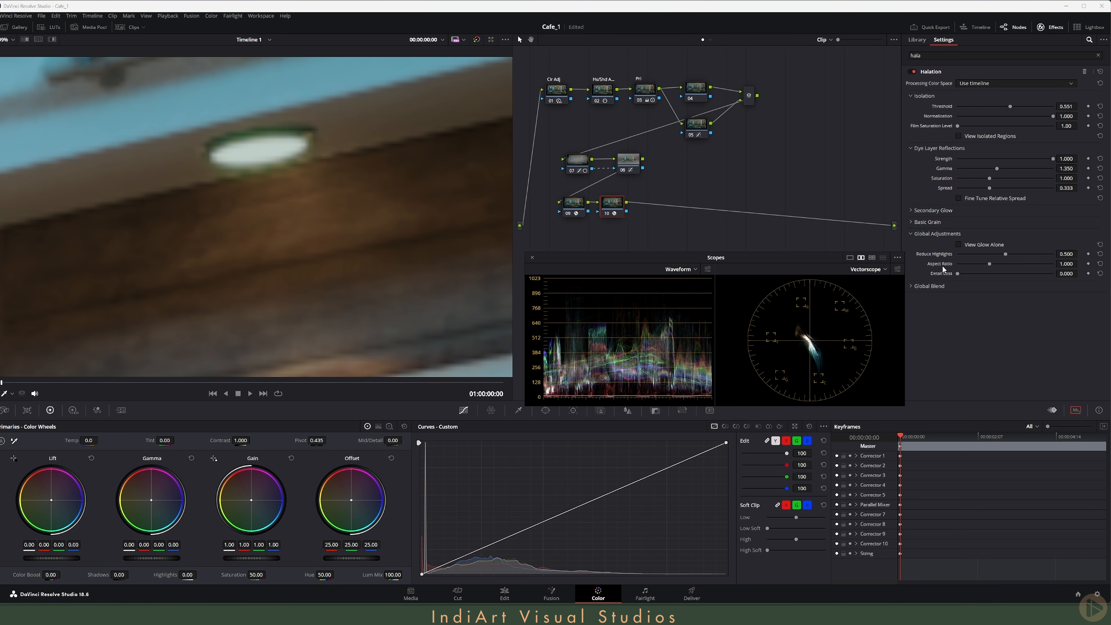
{"action": "left_click", "coordinate": [958, 245]}
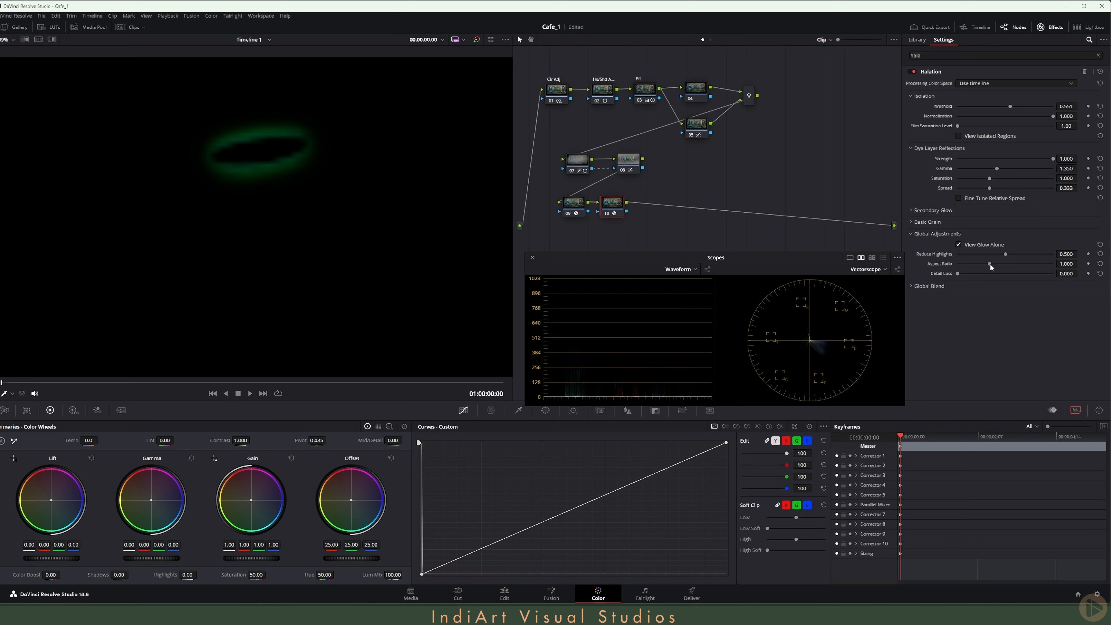
{"action": "left_click_drag", "start_coordinate": [990, 264], "coordinate": [1066, 269]}
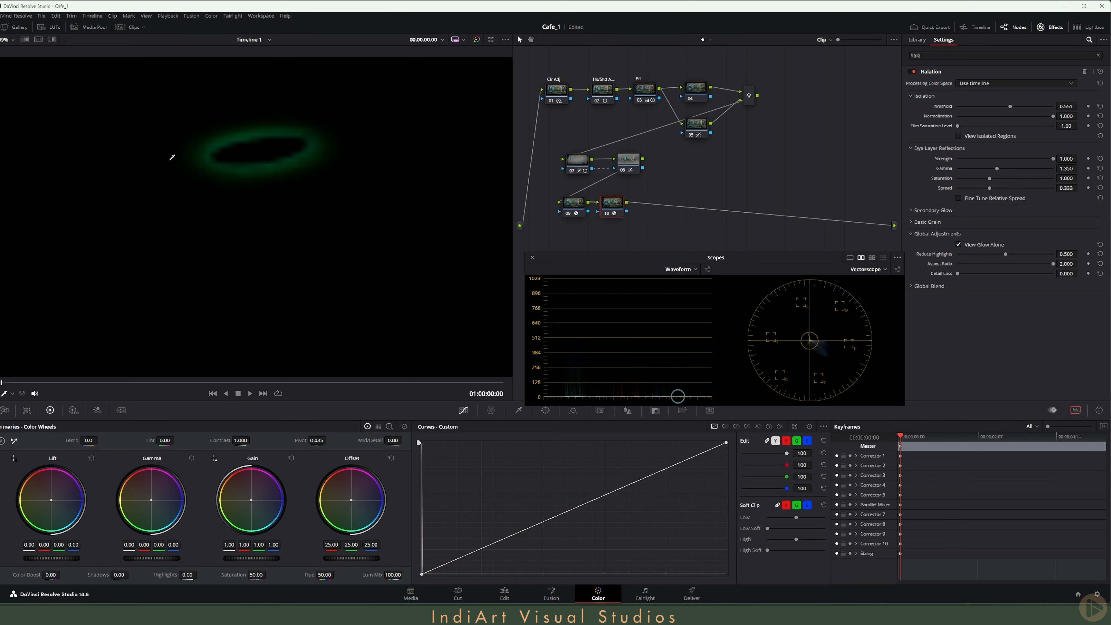
Step: Expand Global Blend, turn off View Glow Alone, and set the Halation Strength to 0.710
{"action": "left_click", "coordinate": [918, 286]}
{"action": "left_click", "coordinate": [957, 245]}
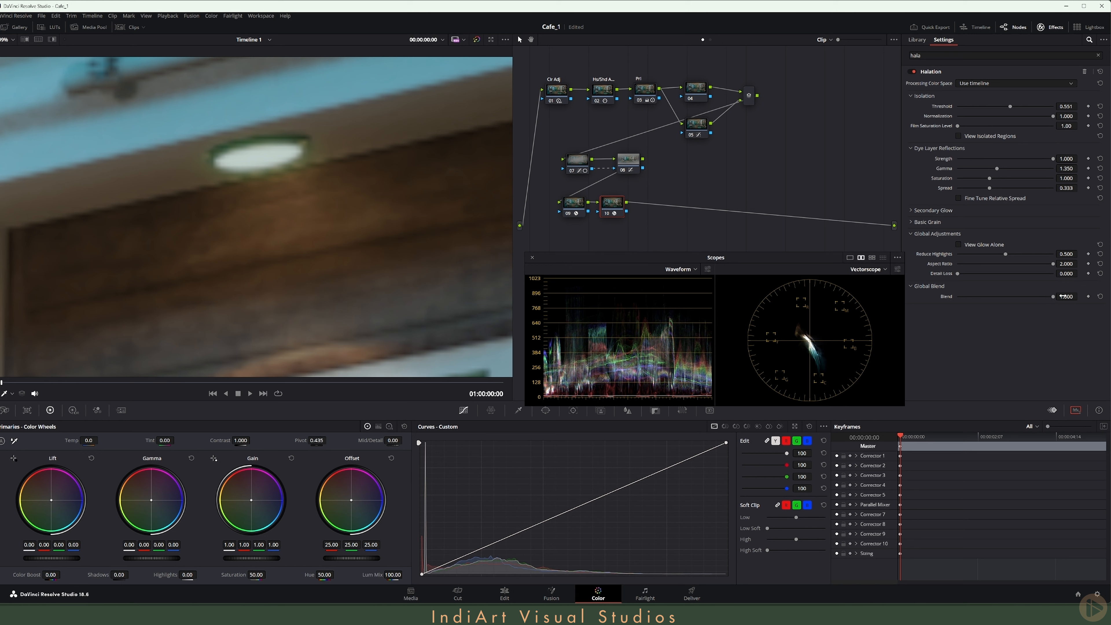
{"action": "left_click_drag", "start_coordinate": [1053, 158], "coordinate": [1041, 161]}
{"action": "key", "text": "shift+z"}
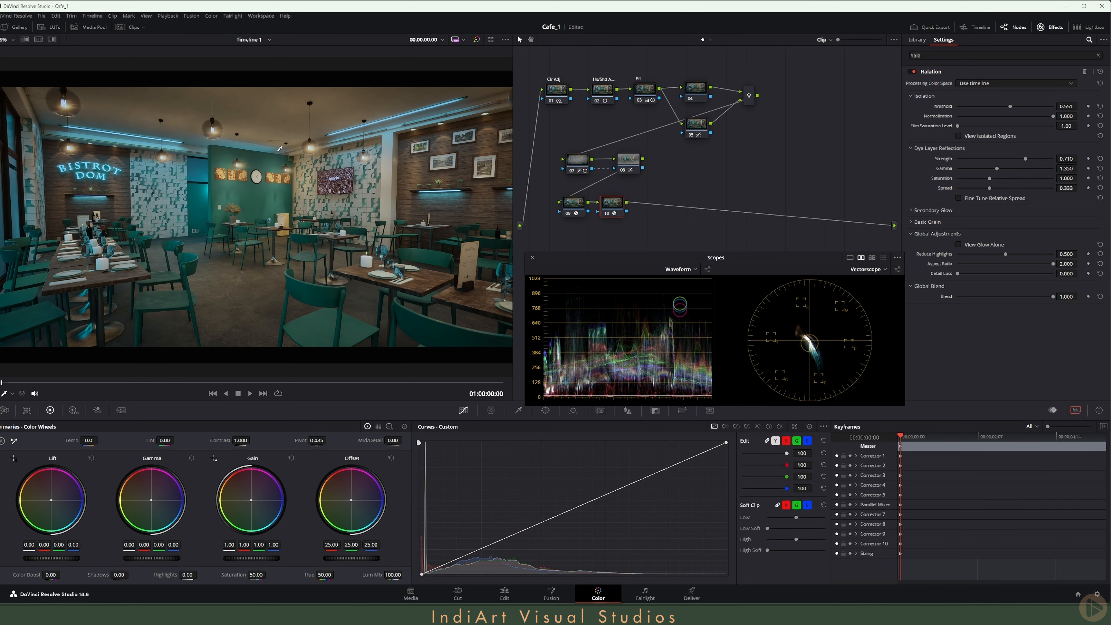
Step: Add serial node 11 after the halation node, search the effects library for "glow", and apply Glow to node 11
{"action": "left_click", "coordinate": [574, 202]}
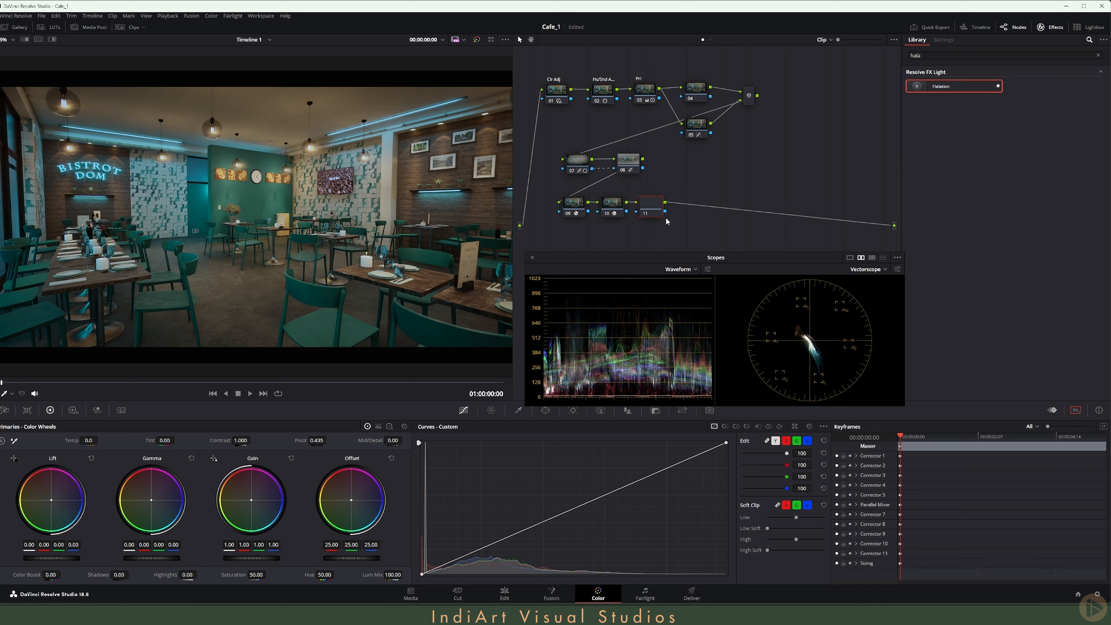
{"action": "left_click_drag", "start_coordinate": [940, 86], "coordinate": [659, 211]}
{"action": "left_click", "coordinate": [1099, 56]}
{"action": "left_click", "coordinate": [1029, 56]}
{"action": "type", "text": "glow"}
{"action": "left_click_drag", "start_coordinate": [947, 86], "coordinate": [666, 203]}
Step: Set the Glow's Shine Threshold to 0.000 and its H/V Ratio to 1.000
{"action": "left_click_drag", "start_coordinate": [992, 97], "coordinate": [929, 99]}
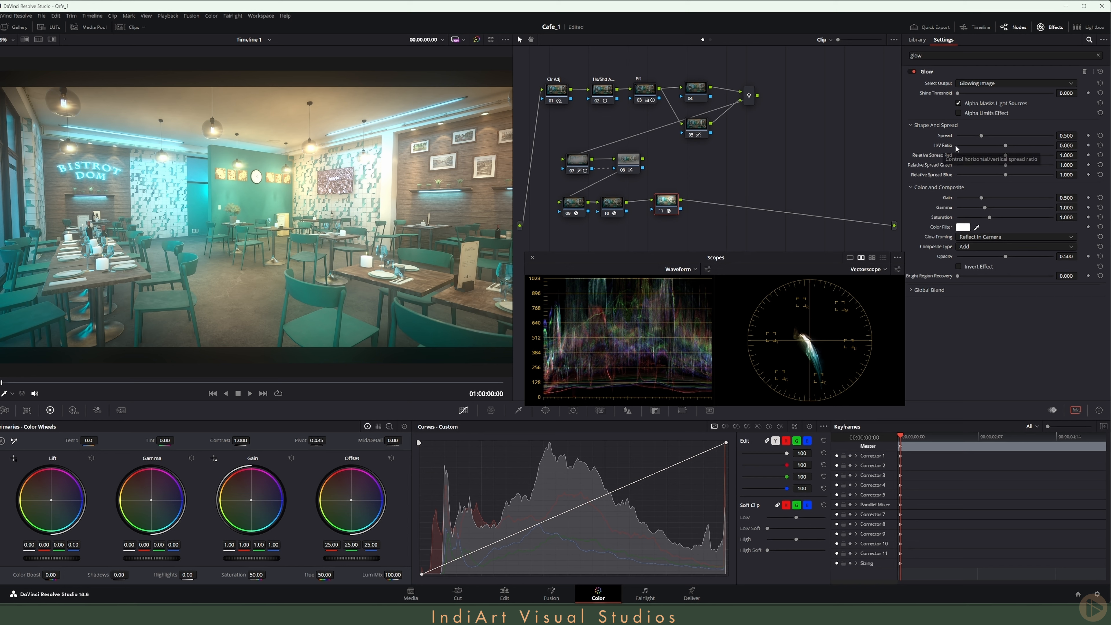
{"action": "left_click_drag", "start_coordinate": [1006, 148], "coordinate": [1090, 148]}
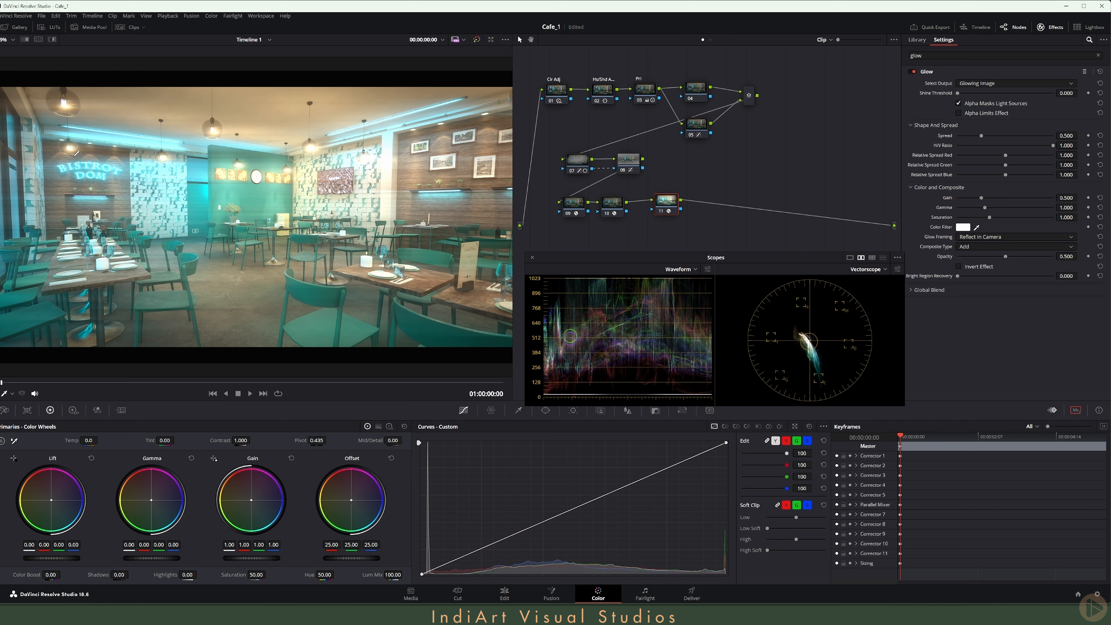
Step: Set the Glow's Global Blend to 0.200 and its Shine Threshold to 0.502
{"action": "left_click", "coordinate": [927, 289]}
{"action": "left_click_drag", "start_coordinate": [1033, 302], "coordinate": [976, 302]}
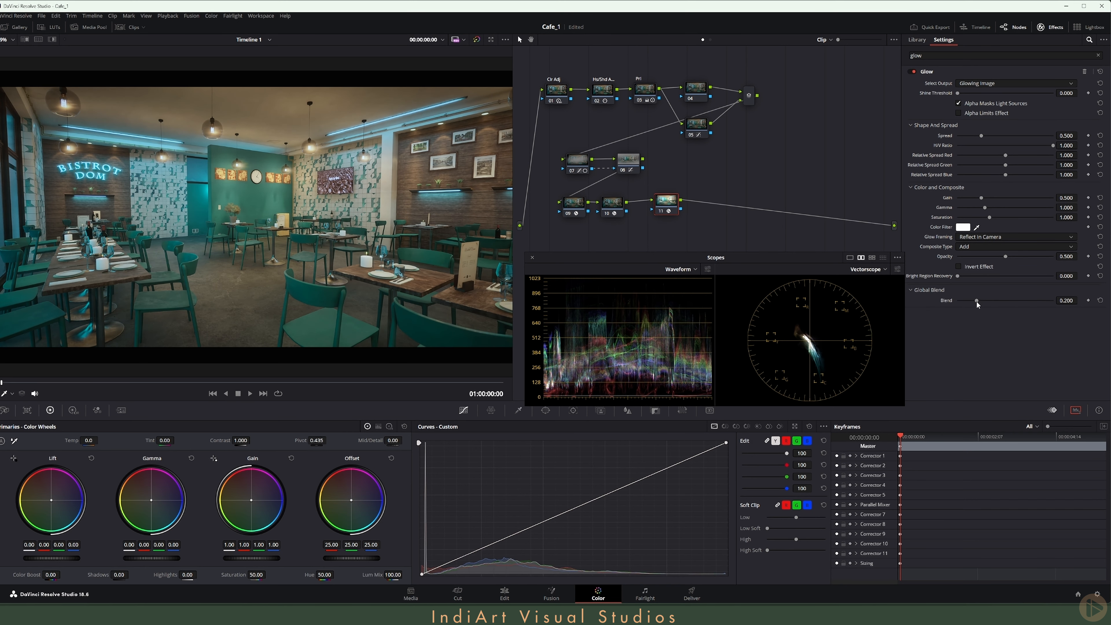
{"action": "left_click_drag", "start_coordinate": [960, 96], "coordinate": [1005, 94]}
{"action": "scroll", "coordinate": [315, 133], "scroll_direction": "up", "scroll_amount": 5}
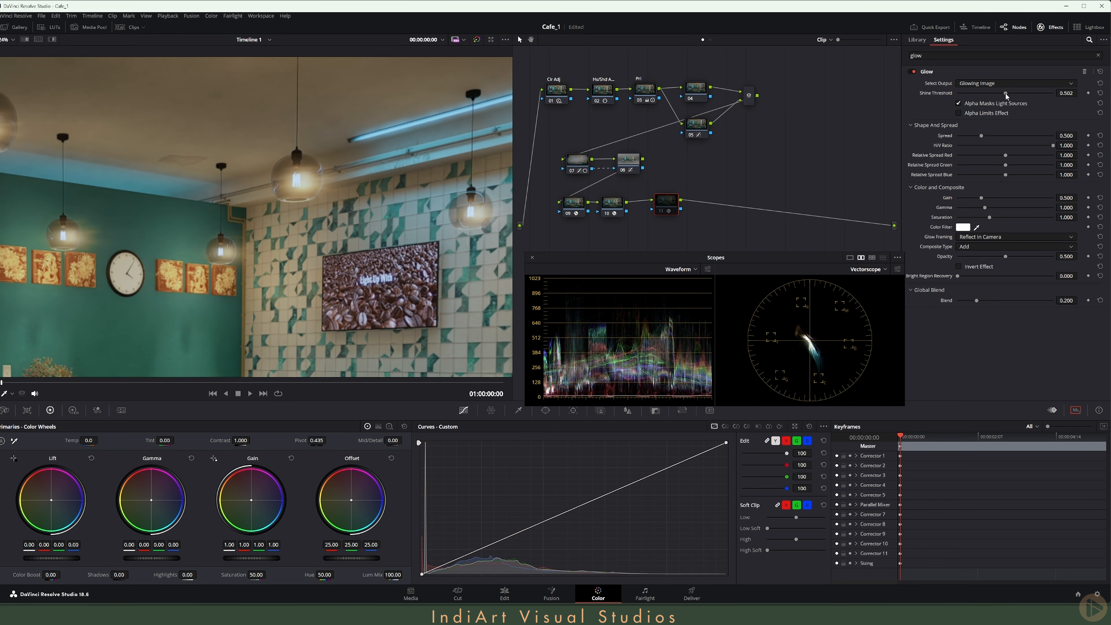
Step: Set the Glow's Shine Threshold to 0.500, judging the lamps up close and in the enlarged full frame
{"action": "scroll", "coordinate": [254, 217], "scroll_direction": "up", "scroll_amount": 3}
{"action": "left_click", "coordinate": [959, 113]}
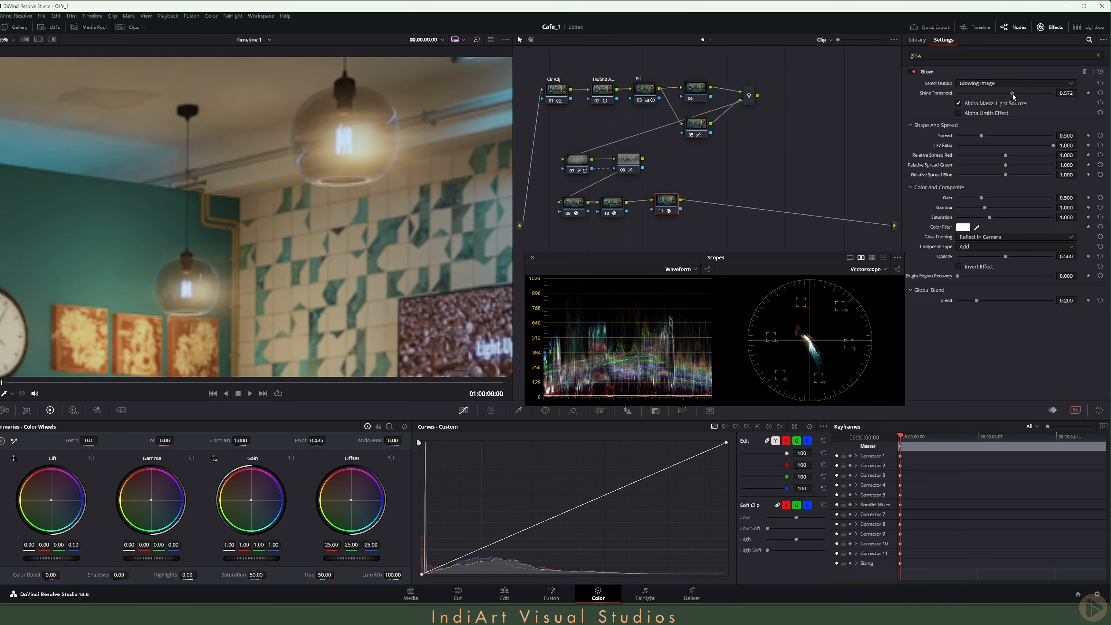
{"action": "left_click_drag", "start_coordinate": [1029, 94], "coordinate": [1011, 94]}
{"action": "key", "text": "shift+z"}
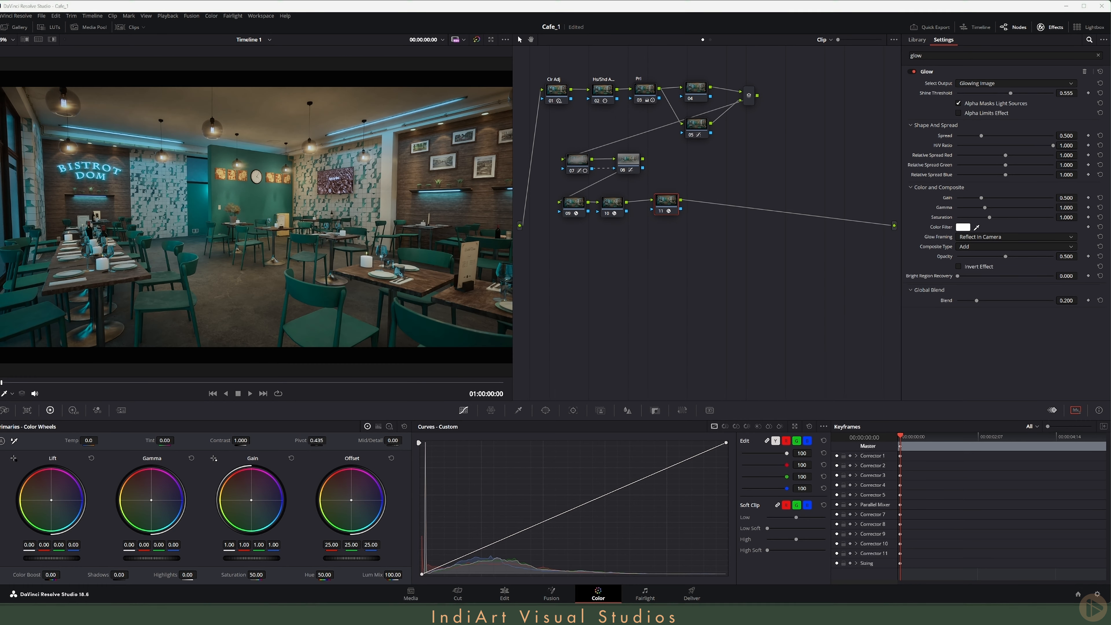
{"action": "key", "text": "shift+f"}
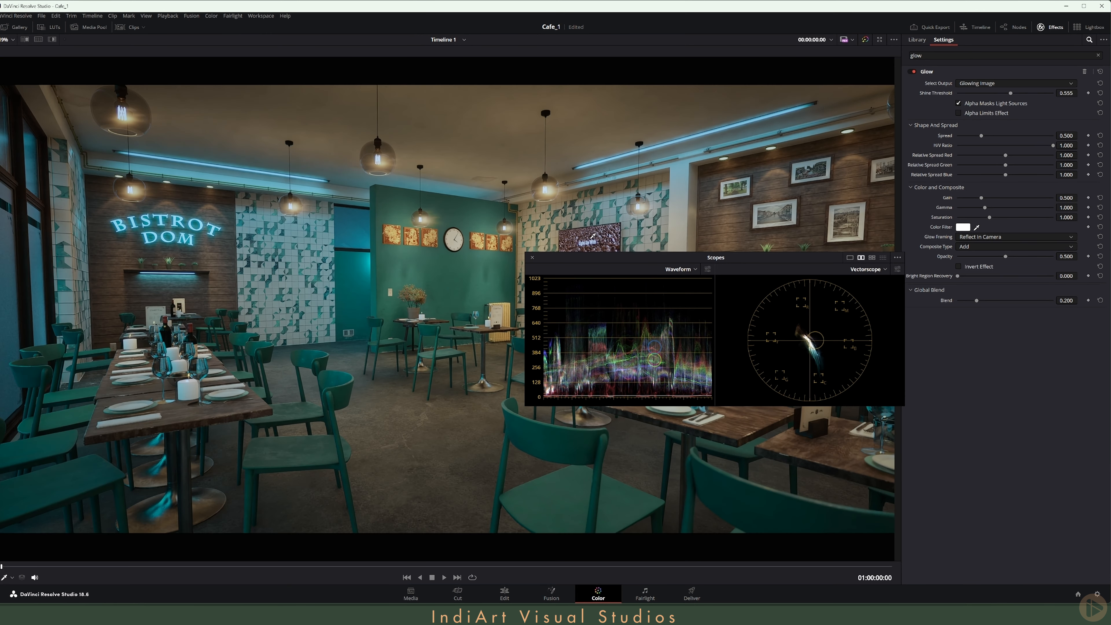
{"action": "left_click_drag", "start_coordinate": [1064, 93], "coordinate": [1067, 91]}
{"action": "left_click_drag", "start_coordinate": [1067, 91], "coordinate": [1070, 92]}
{"action": "key", "text": "alt+f"}
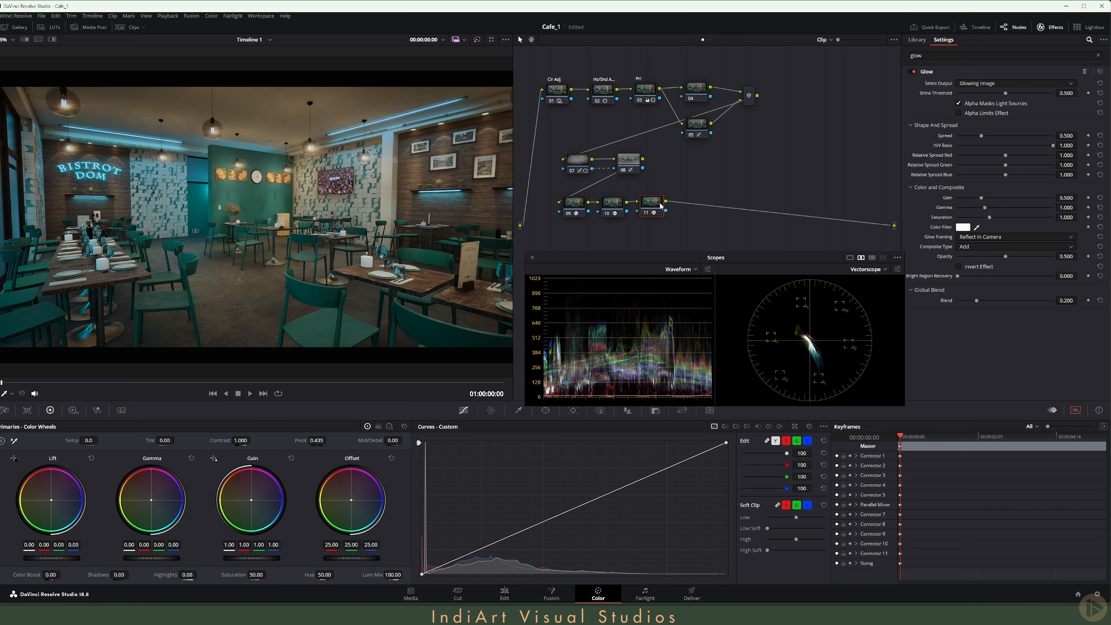
Step: Add serial node 12 after the Glow node, search the effects library for "film", and apply Film Grain to node 12
{"action": "key", "text": "alt+s"}
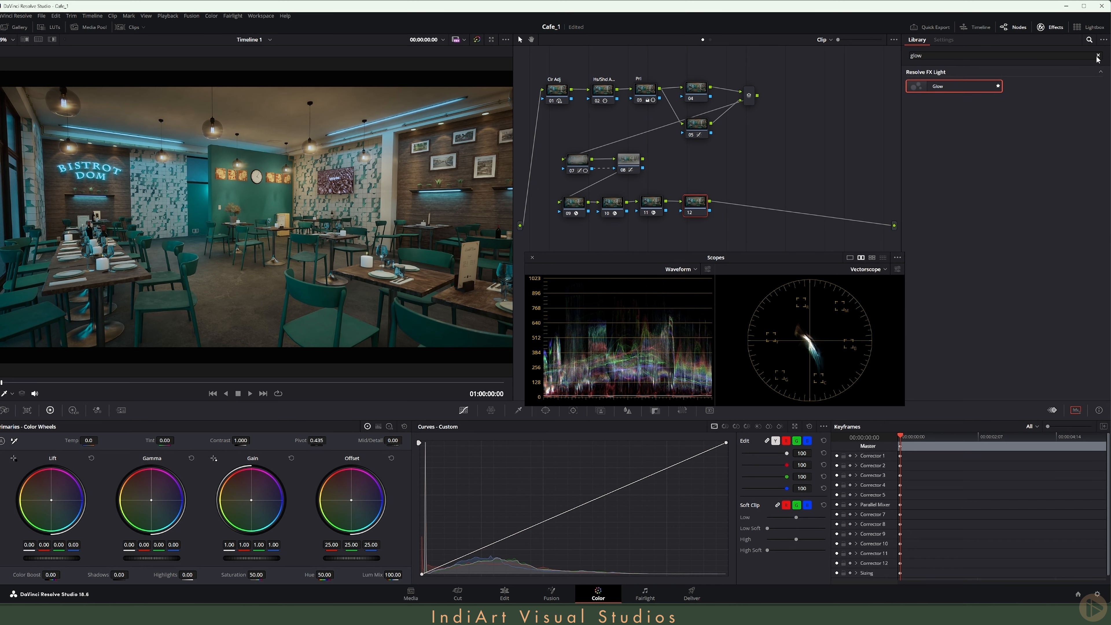
{"action": "left_click", "coordinate": [1098, 56]}
{"action": "type", "text": "film"}
{"action": "left_click_drag", "start_coordinate": [1045, 87], "coordinate": [696, 205]}
Step: Set the Film Grain preset to 16mm Archival
{"action": "left_click", "coordinate": [1007, 82]}
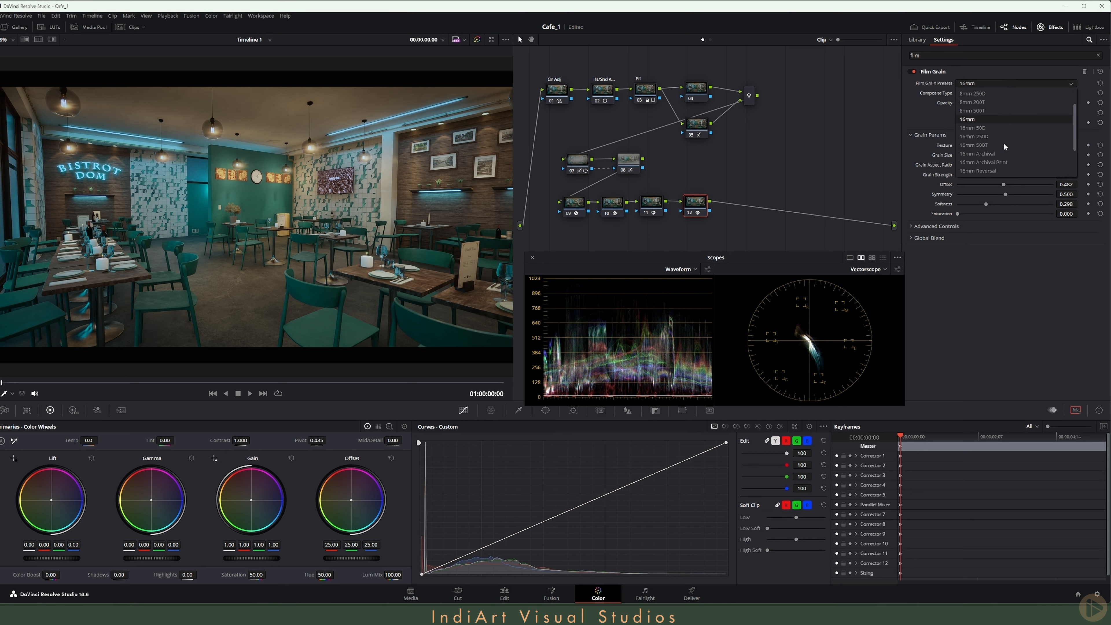
{"action": "scroll", "coordinate": [1003, 144], "scroll_direction": "down", "scroll_amount": 1}
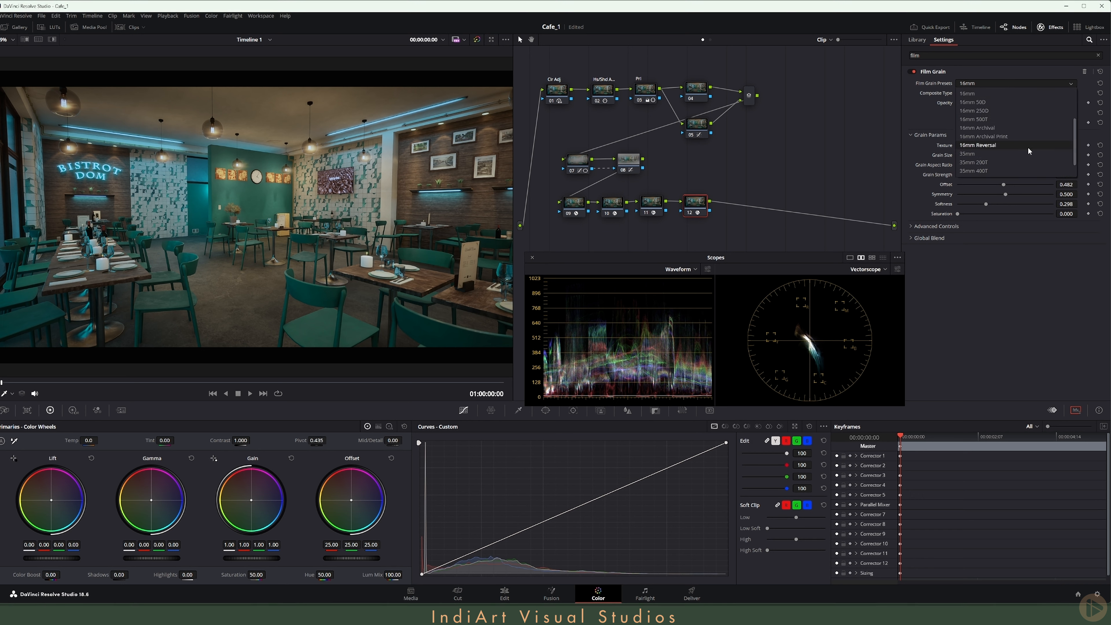
{"action": "left_click", "coordinate": [999, 128]}
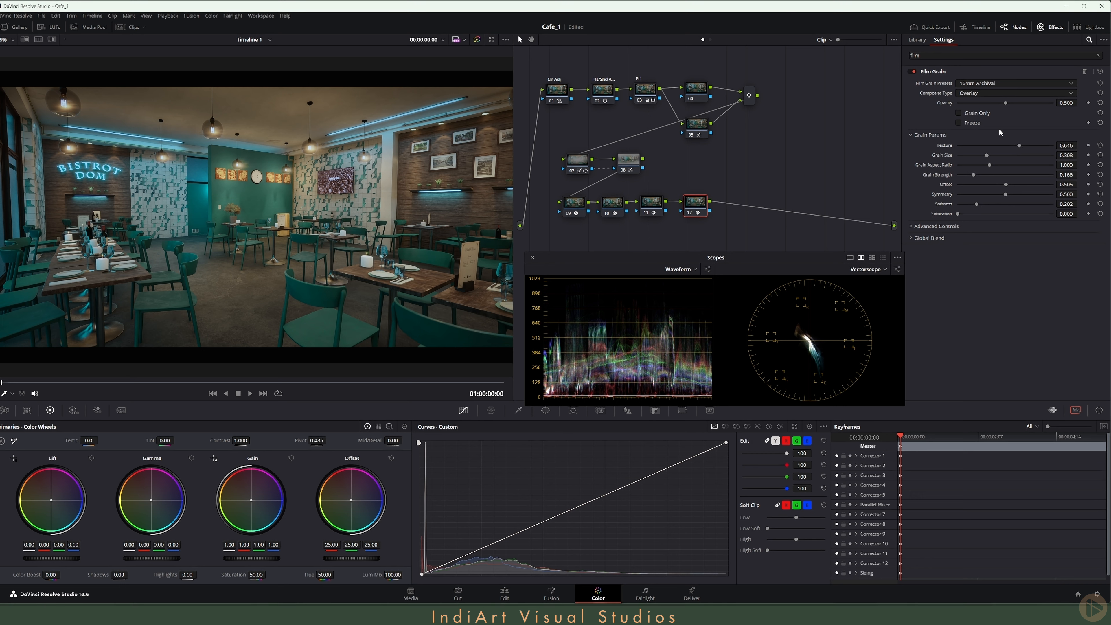
{"action": "left_click", "coordinate": [1005, 83]}
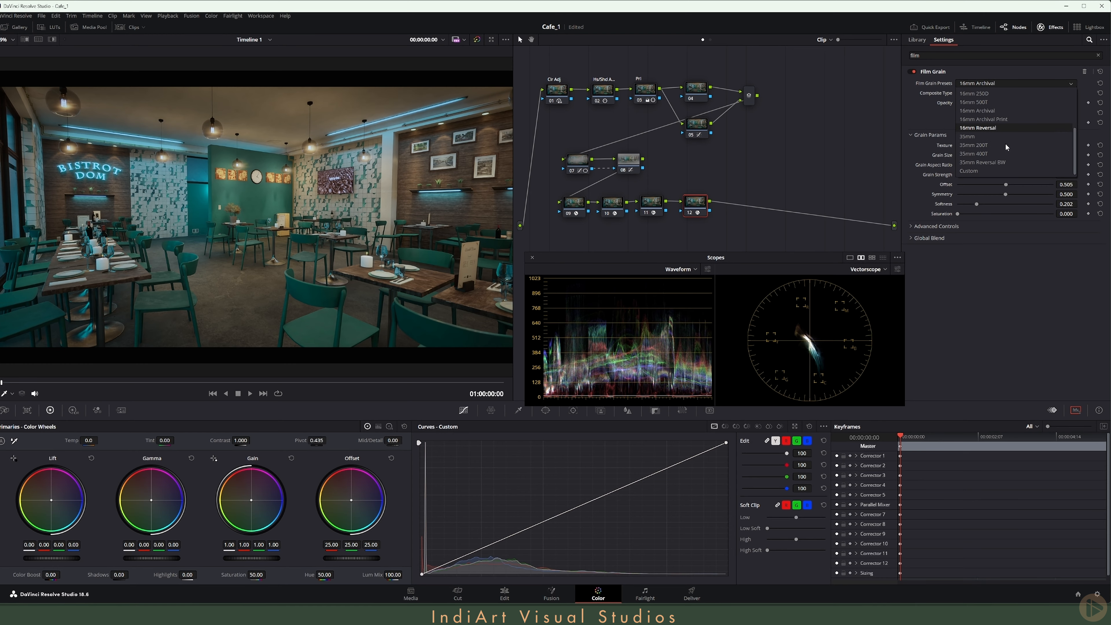
Step: Examine the film grain on the ceiling up close, and during playback in the enlarged viewer
{"action": "scroll", "coordinate": [267, 226], "scroll_direction": "up", "scroll_amount": 6}
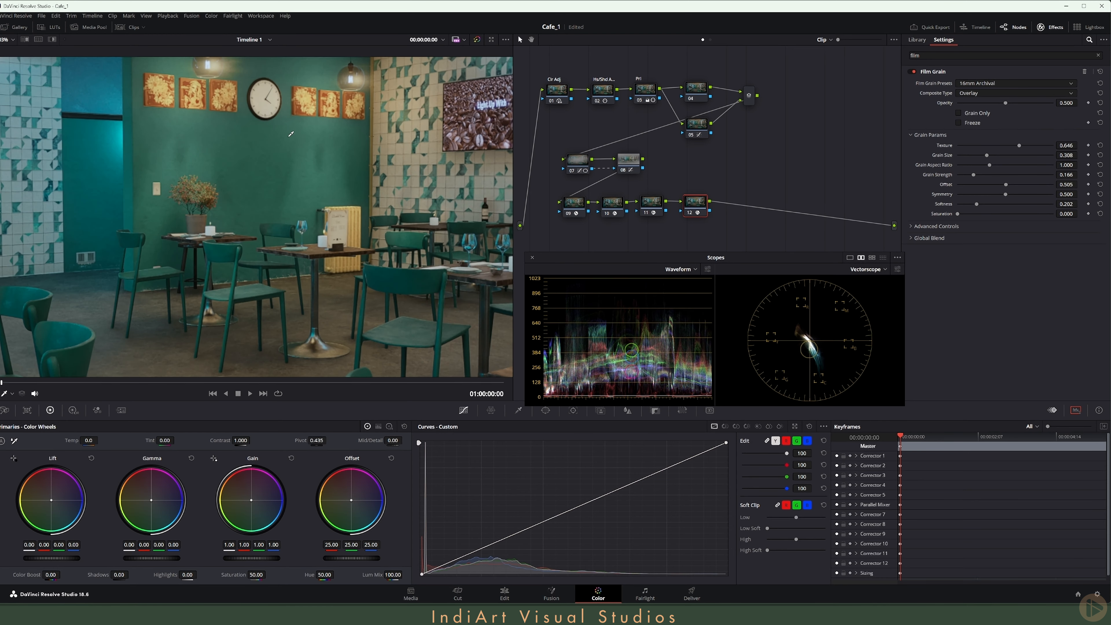
{"action": "left_click_drag", "start_coordinate": [309, 73], "coordinate": [274, 233]}
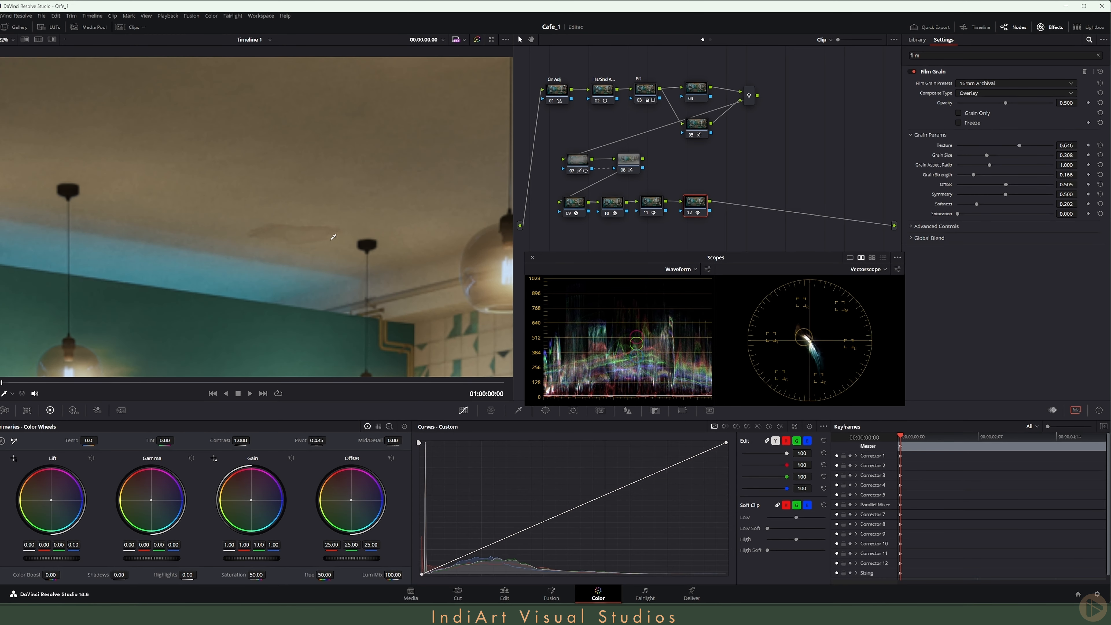
{"action": "scroll", "coordinate": [334, 237], "scroll_direction": "up", "scroll_amount": 5}
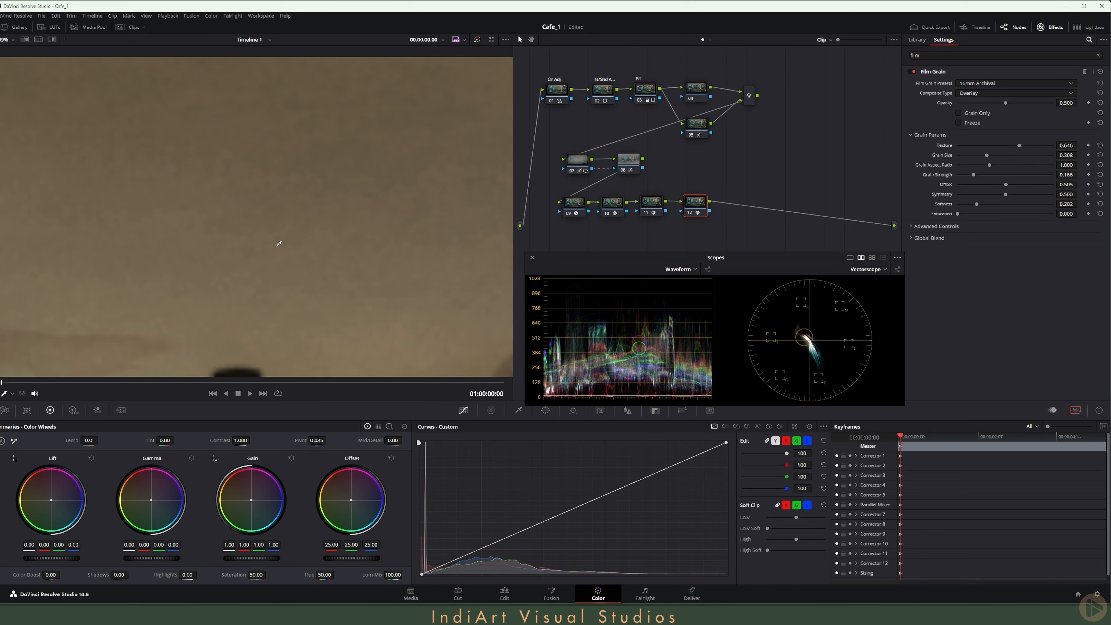
{"action": "scroll", "coordinate": [279, 243], "scroll_direction": "down", "scroll_amount": 5}
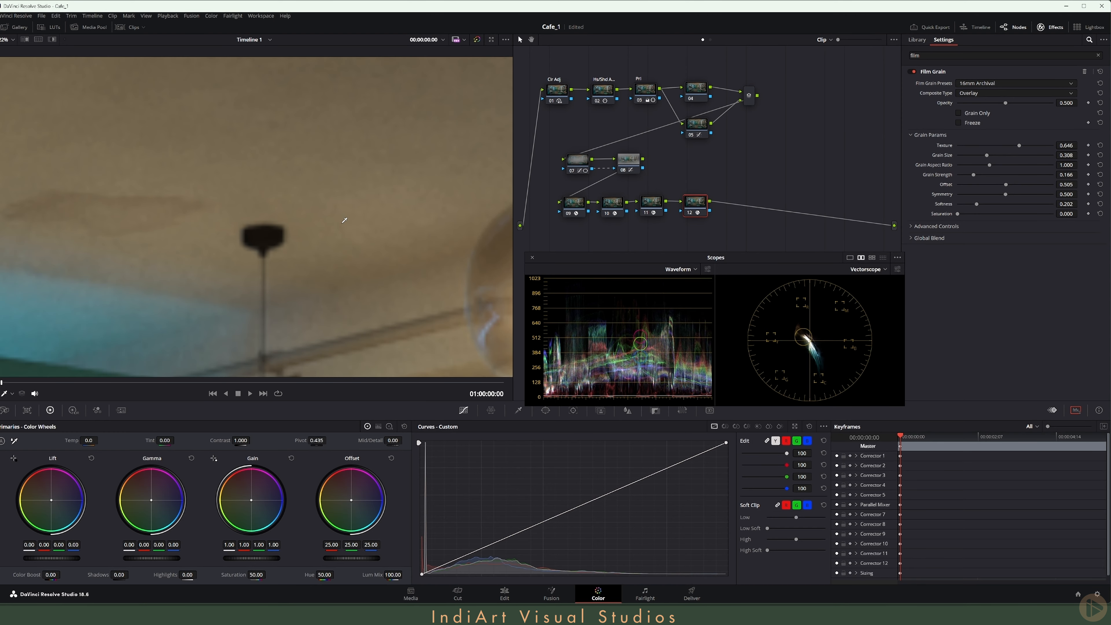
{"action": "key", "text": "alt+f"}
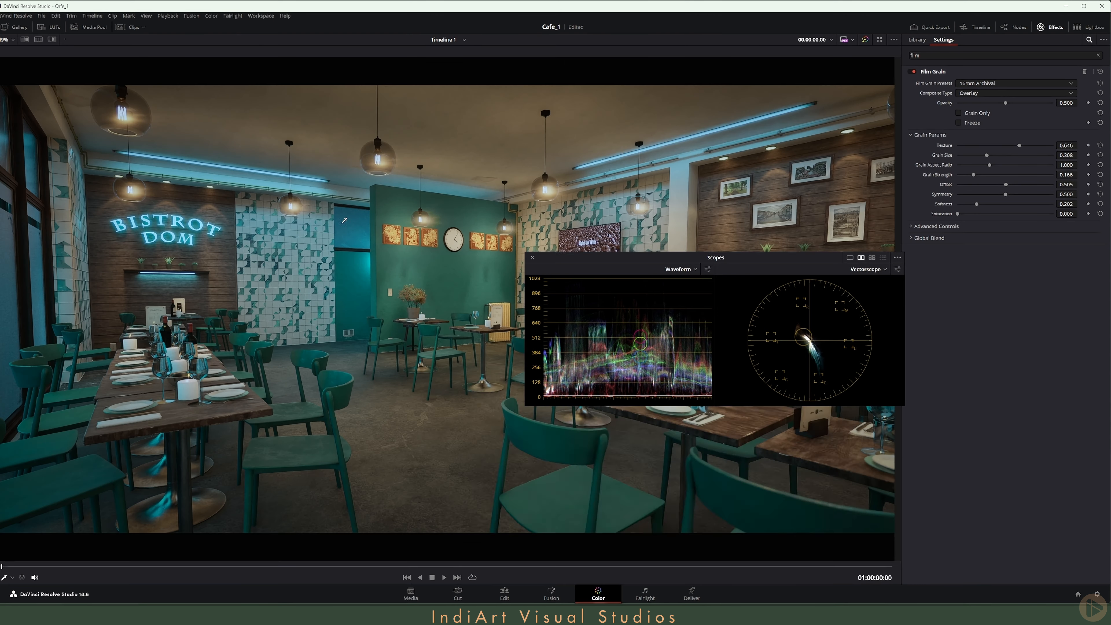
{"action": "key", "text": "space"}
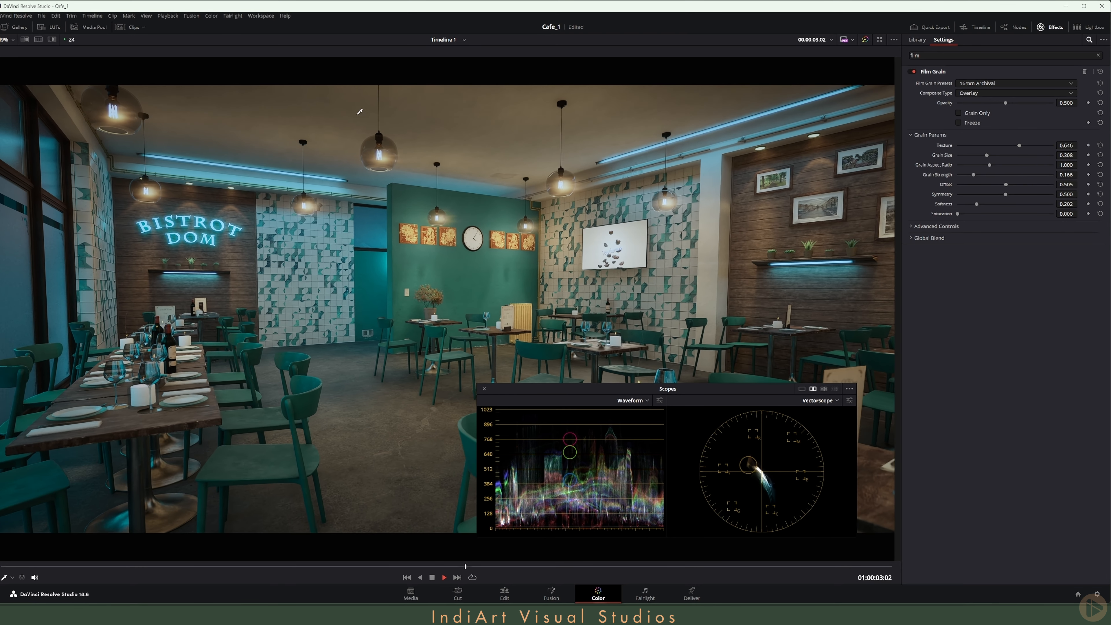
{"action": "key", "text": "space"}
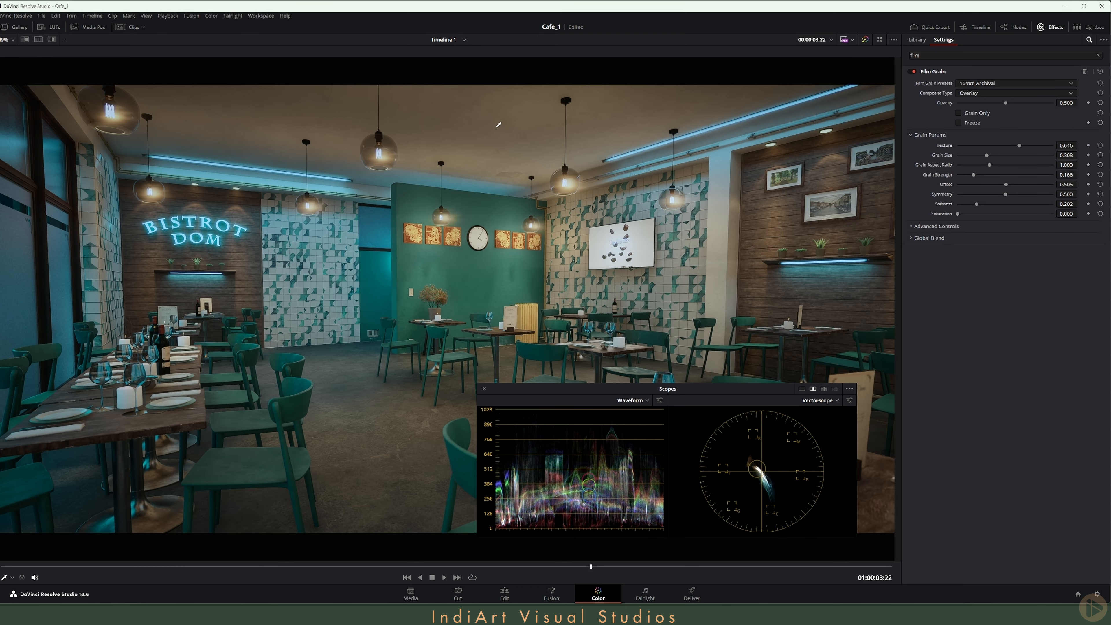
{"action": "key", "text": "alt+f"}
Step: Shift the whole node tree to the right and insert a serial node before the Clr Adj node
{"action": "left_click_drag", "start_coordinate": [532, 61], "coordinate": [798, 237]}
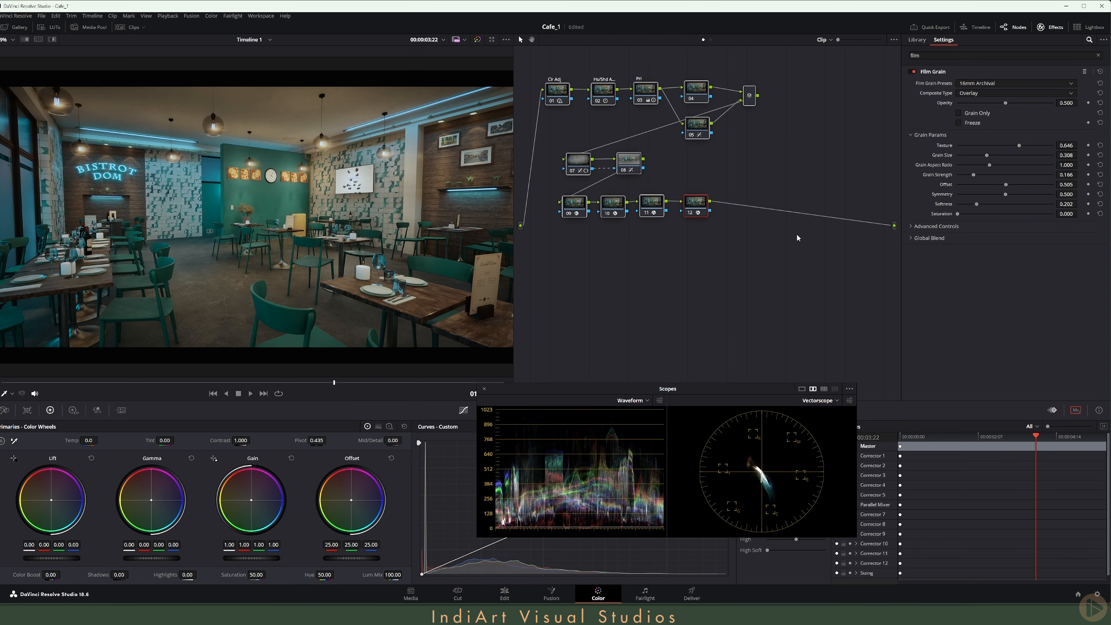
{"action": "left_click_drag", "start_coordinate": [561, 108], "coordinate": [643, 130]}
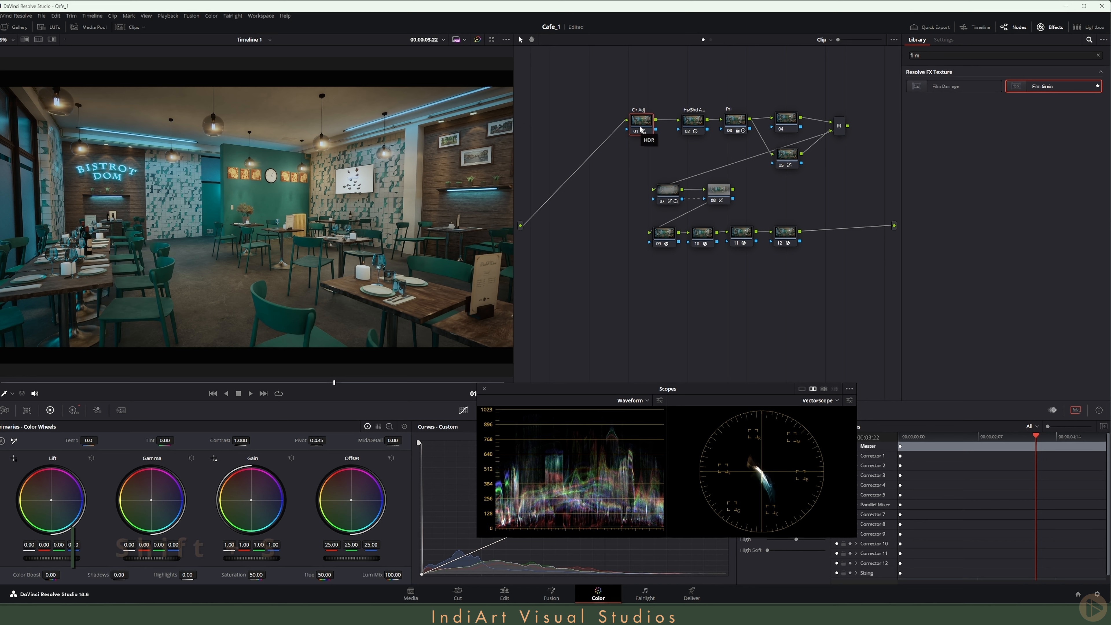
{"action": "key", "text": "shift+s"}
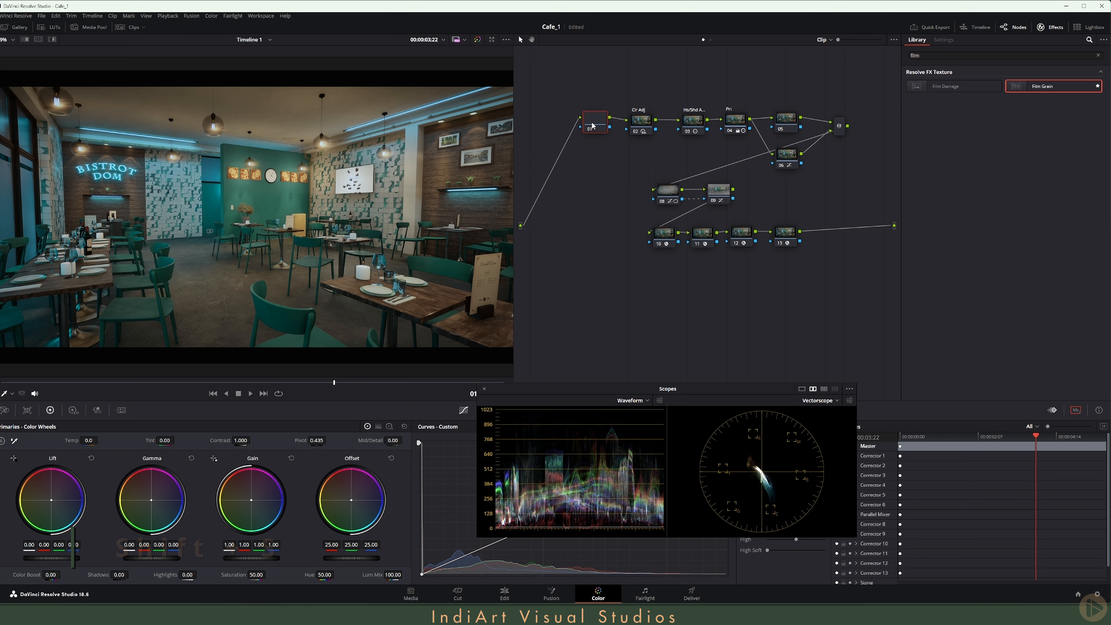
Step: Set the new first node's Temporal NR to 5 frames with the motion estimation type Better
{"action": "left_click", "coordinate": [123, 412]}
{"action": "left_click", "coordinate": [52, 461]}
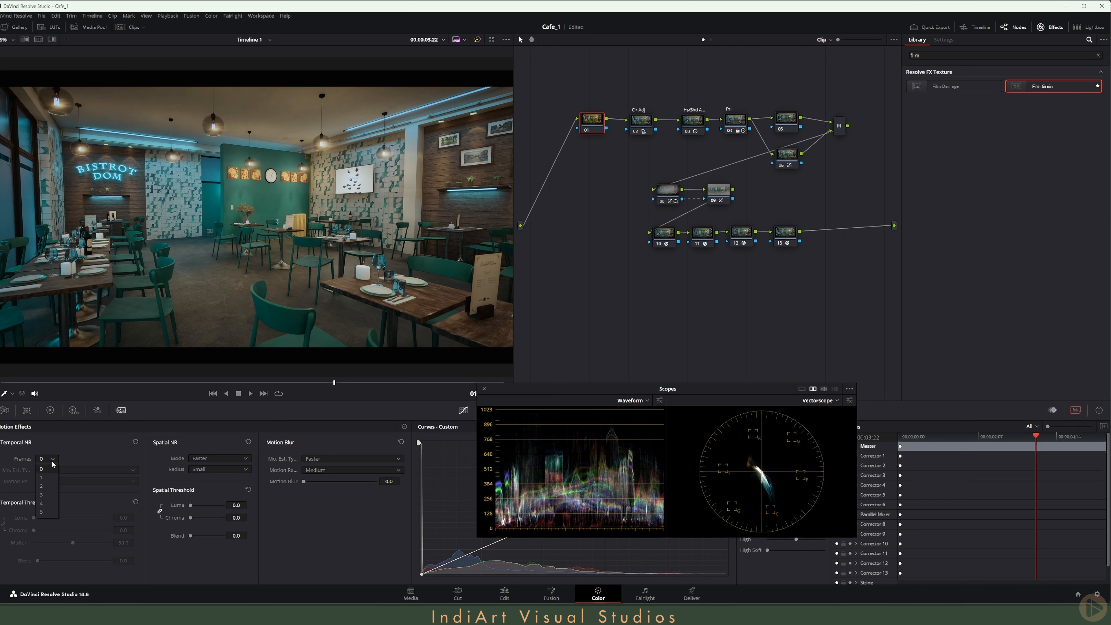
{"action": "left_click", "coordinate": [45, 512]}
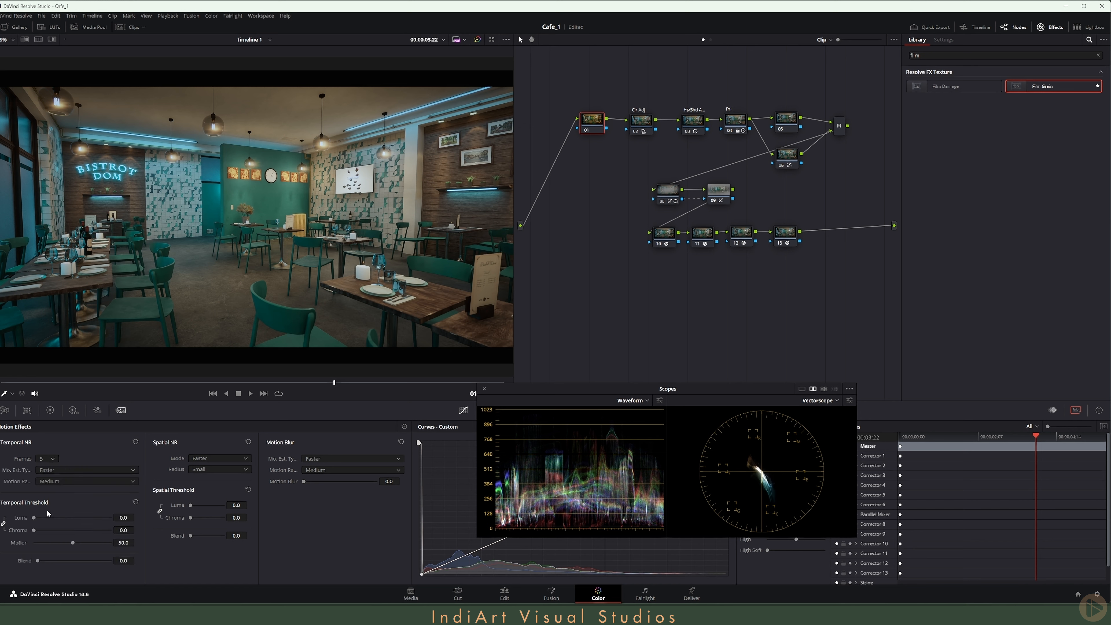
{"action": "left_click", "coordinate": [85, 475]}
{"action": "left_click", "coordinate": [61, 493]}
Step: Set the temporal Luma and Chroma thresholds to 9.2 and the spatial Chroma threshold to 9.4 on node 01
{"action": "left_click_drag", "start_coordinate": [123, 518], "coordinate": [136, 517]}
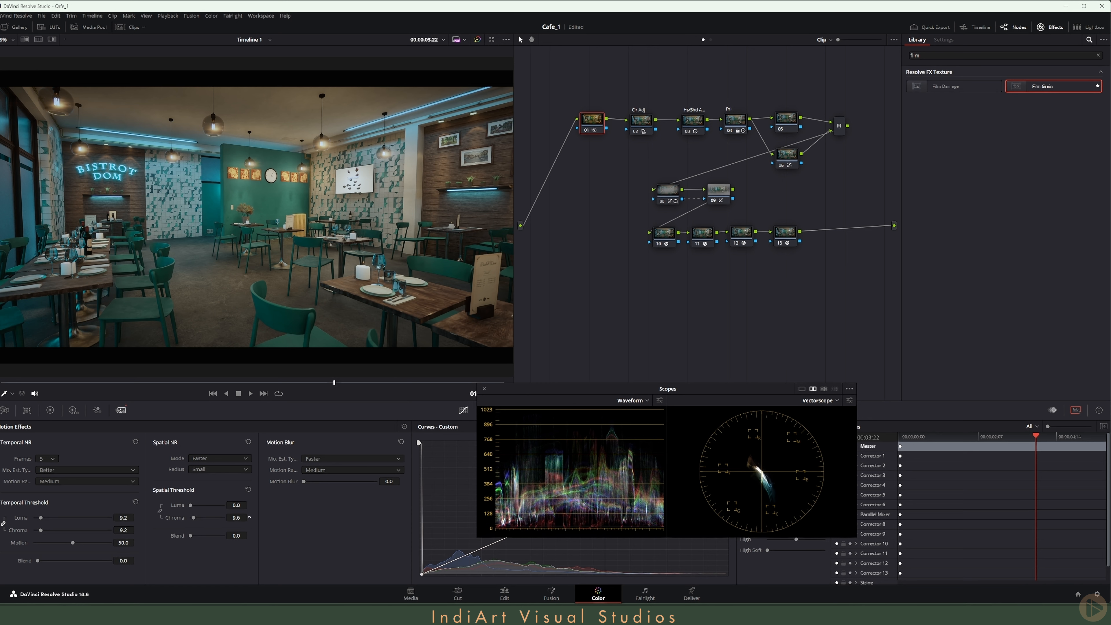
{"action": "left_click_drag", "start_coordinate": [250, 518], "coordinate": [248, 518]}
{"action": "left_click_drag", "start_coordinate": [590, 126], "coordinate": [586, 127]}
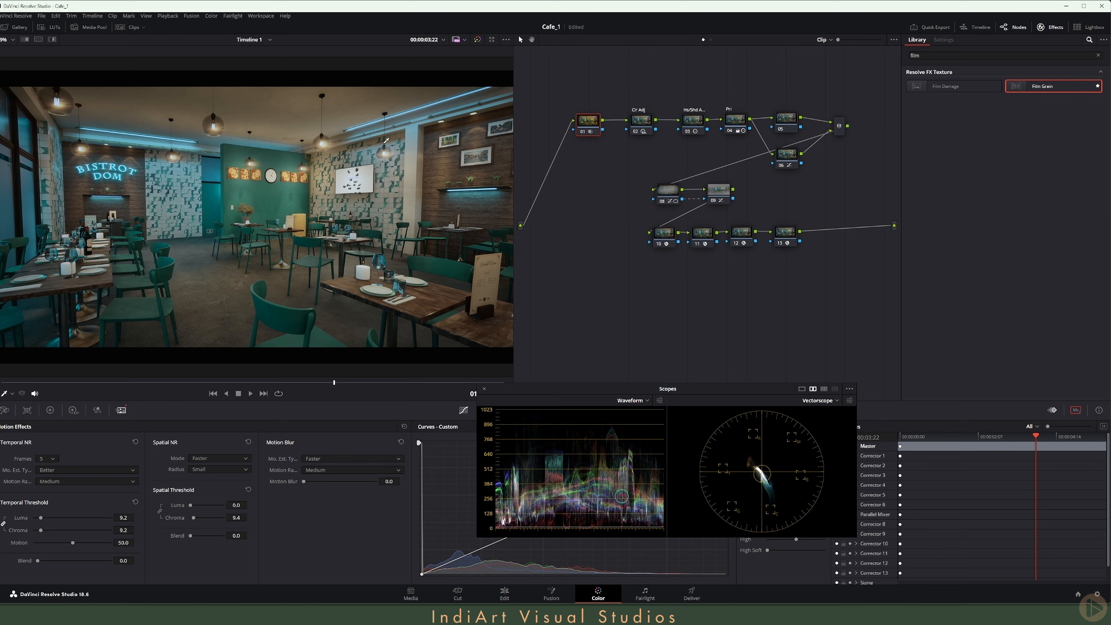
Step: Turn off the Film Grain node and play the clip zoomed in on the lamps to check the noise reduction
{"action": "scroll", "coordinate": [253, 217], "scroll_direction": "up", "scroll_amount": 2}
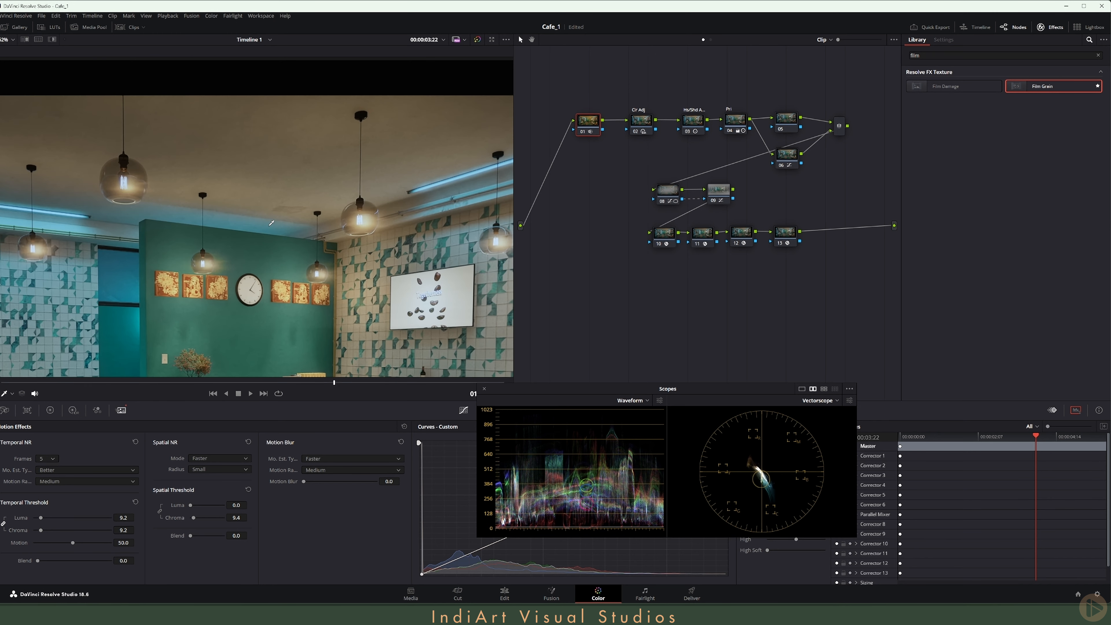
{"action": "left_click", "coordinate": [787, 239]}
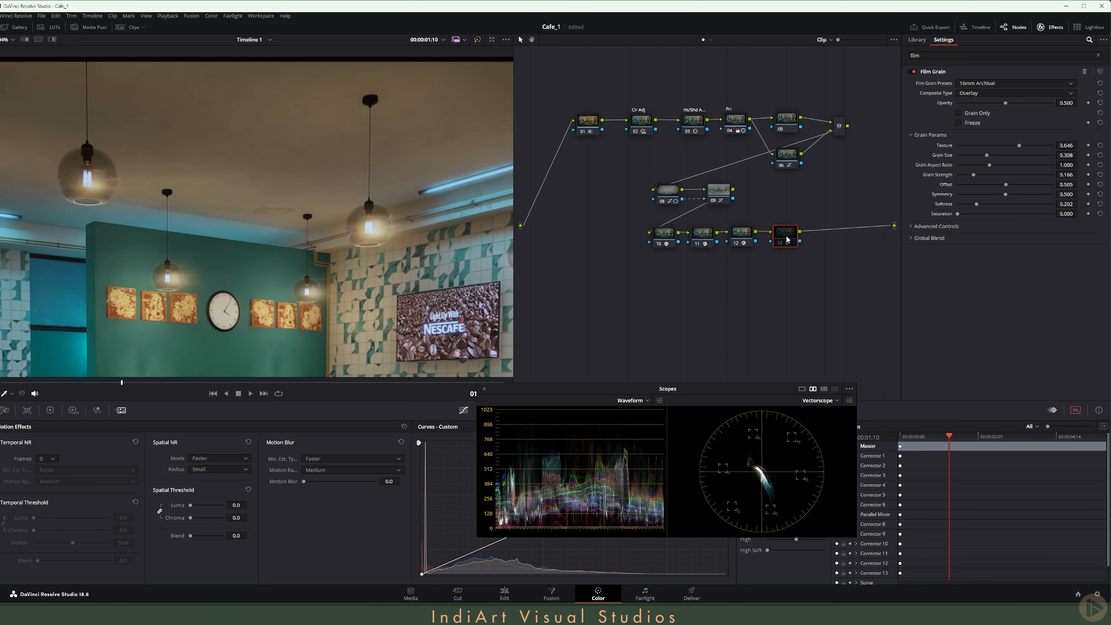
{"action": "key", "text": "space"}
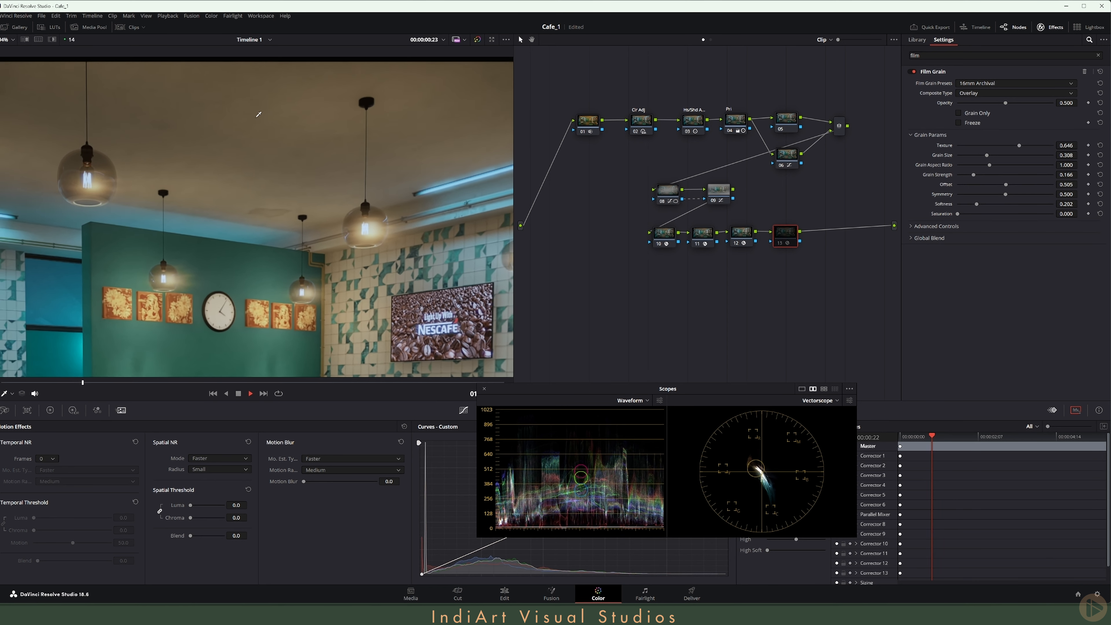
{"action": "key", "text": "space"}
{"action": "left_click", "coordinate": [589, 127]}
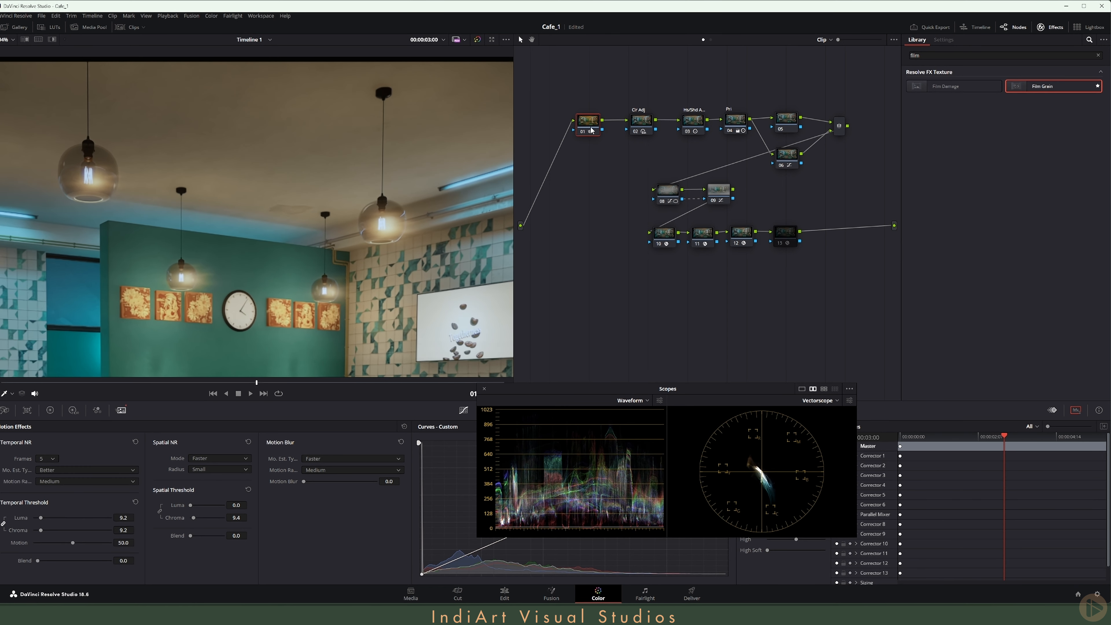
{"action": "key", "text": "space"}
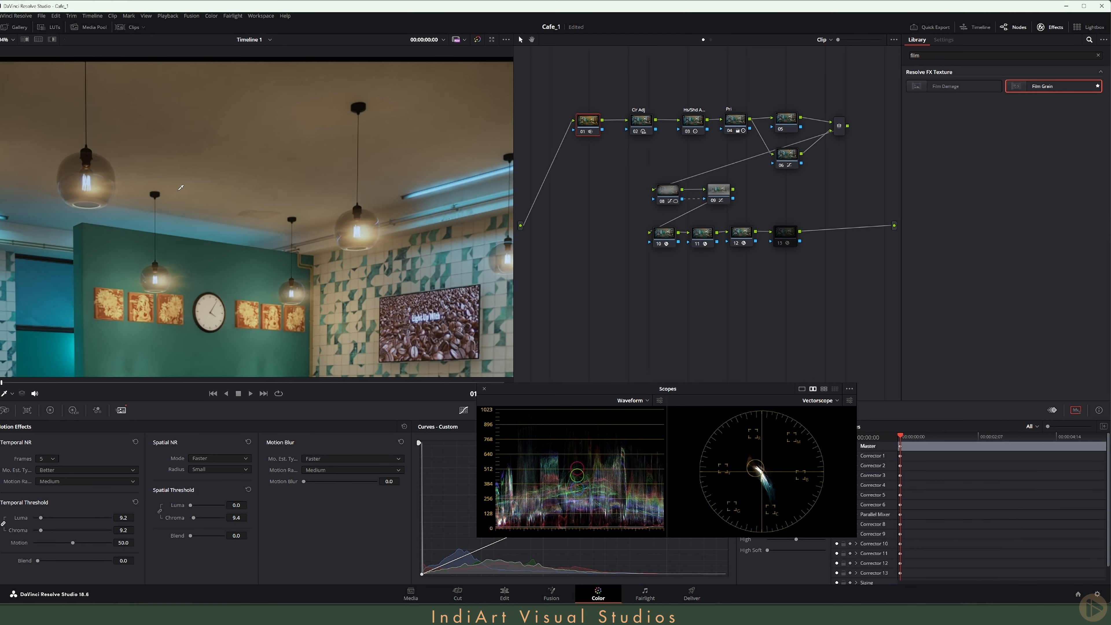
{"action": "key", "text": "space"}
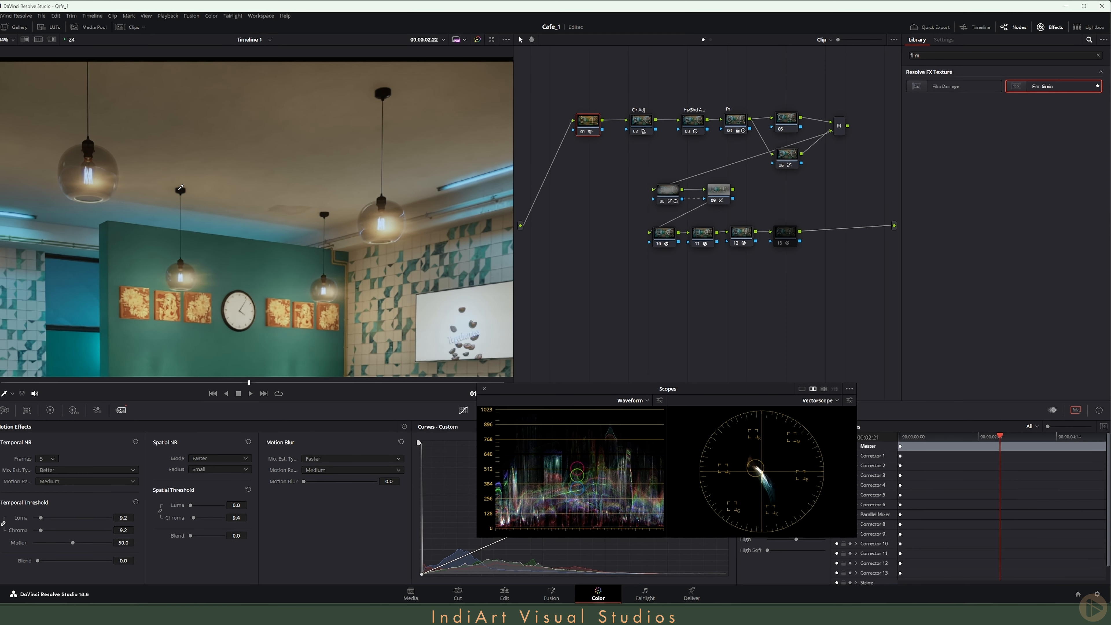
Step: Turn the Film Grain node back on and play the clip in the enlarged viewer, examining the grain on the ceiling up close
{"action": "key", "text": "shift+z"}
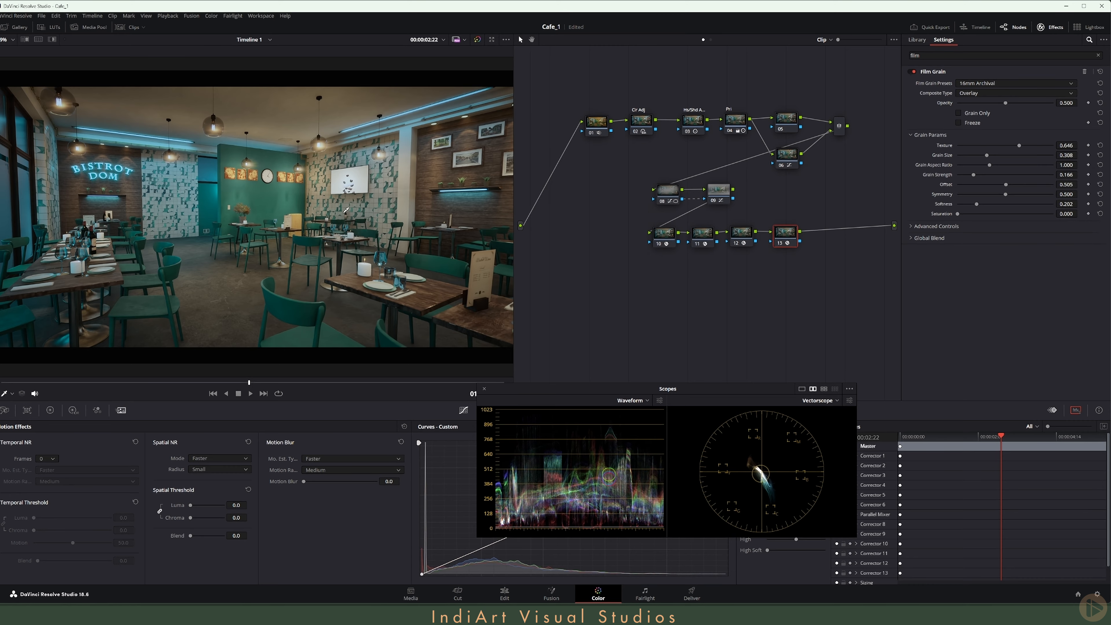
{"action": "key", "text": "ctrl+f"}
{"action": "key", "text": "ctrl+f"}
{"action": "key", "text": "shift+f"}
{"action": "left_click_drag", "start_coordinate": [612, 243], "coordinate": [470, 276]}
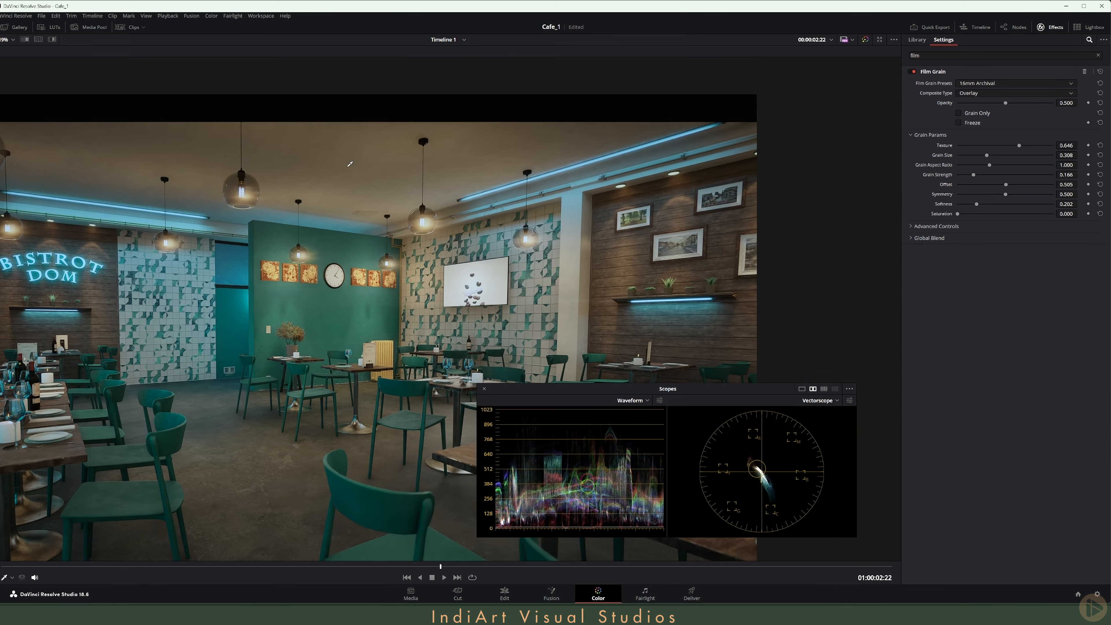
{"action": "scroll", "coordinate": [471, 276], "scroll_direction": "up", "scroll_amount": 5}
{"action": "left_click_drag", "start_coordinate": [243, 128], "coordinate": [378, 246]}
{"action": "scroll", "coordinate": [378, 246], "scroll_direction": "up", "scroll_amount": 3}
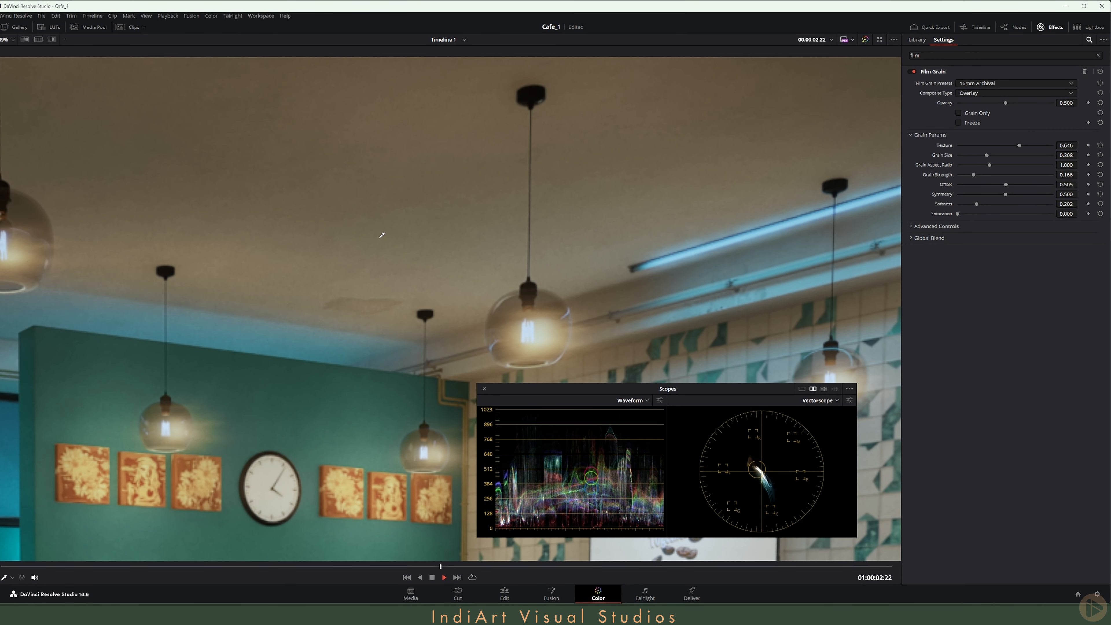
{"action": "key", "text": "space"}
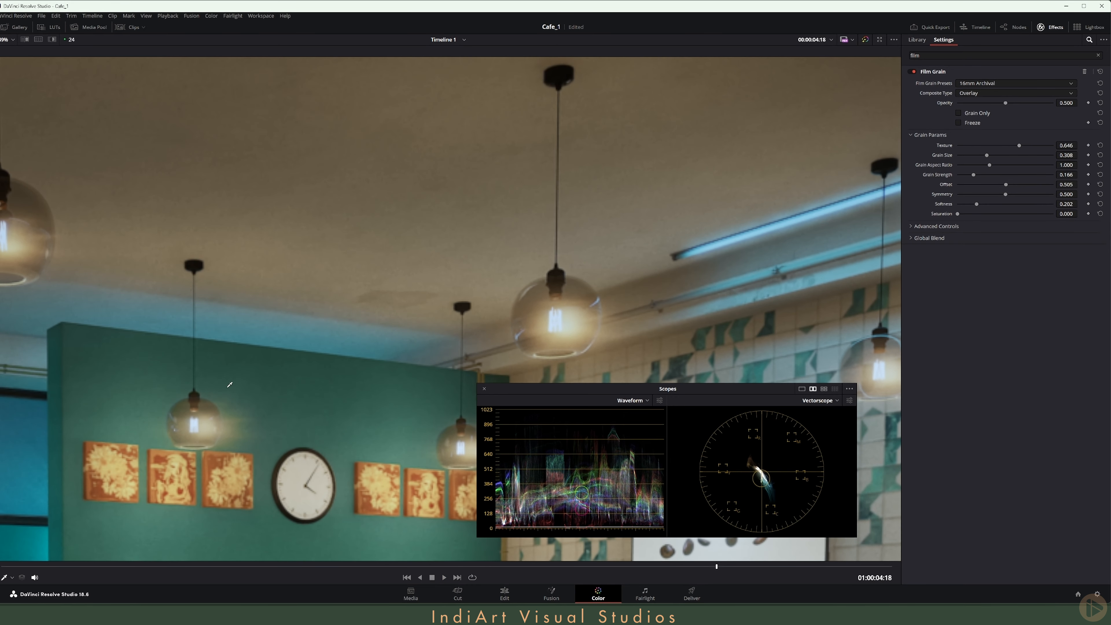
{"action": "key", "text": "space"}
{"action": "left_click", "coordinate": [3, 568]}
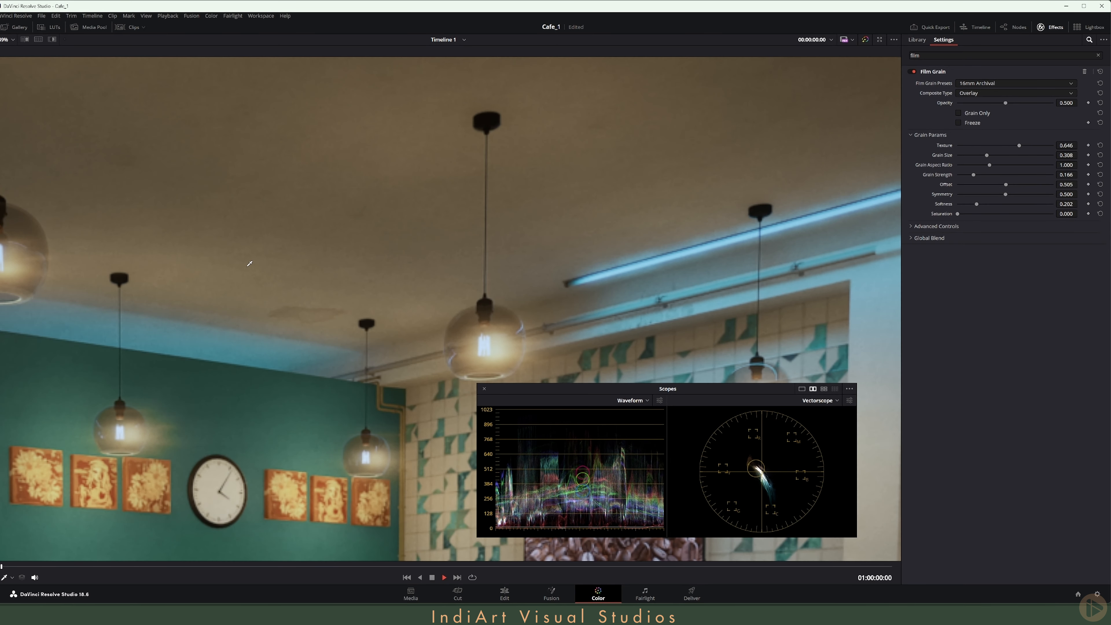
{"action": "key", "text": "space"}
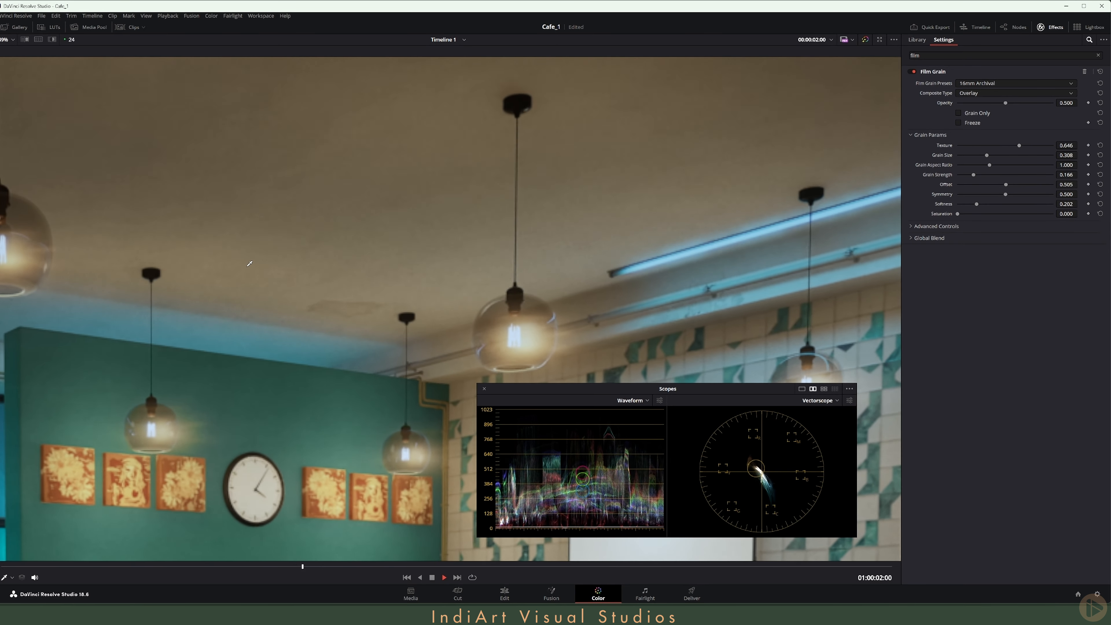
Step: Try the Film Grain preset 35mm 200T and play the clip to judge the finer grain
{"action": "key", "text": "space"}
{"action": "left_click", "coordinate": [990, 83]}
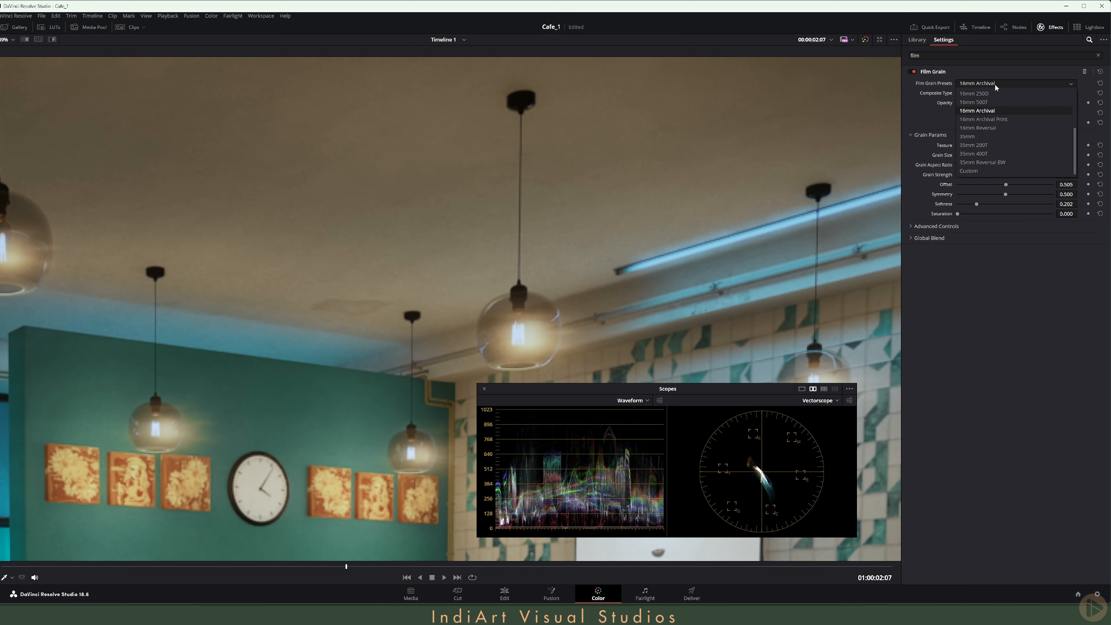
{"action": "left_click", "coordinate": [1016, 145]}
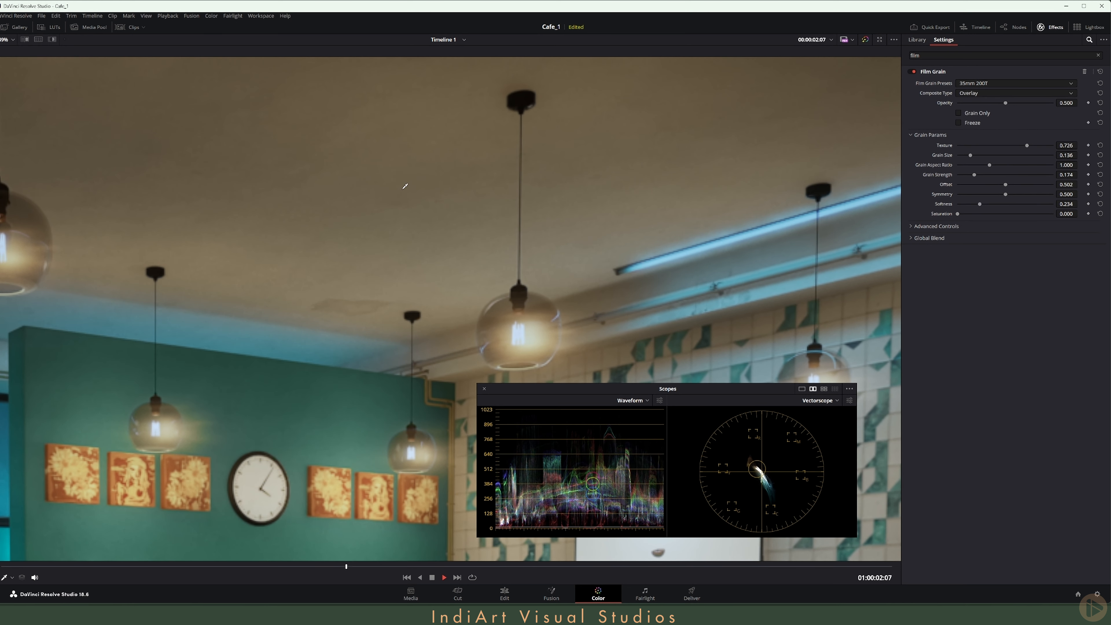
{"action": "key", "text": "space"}
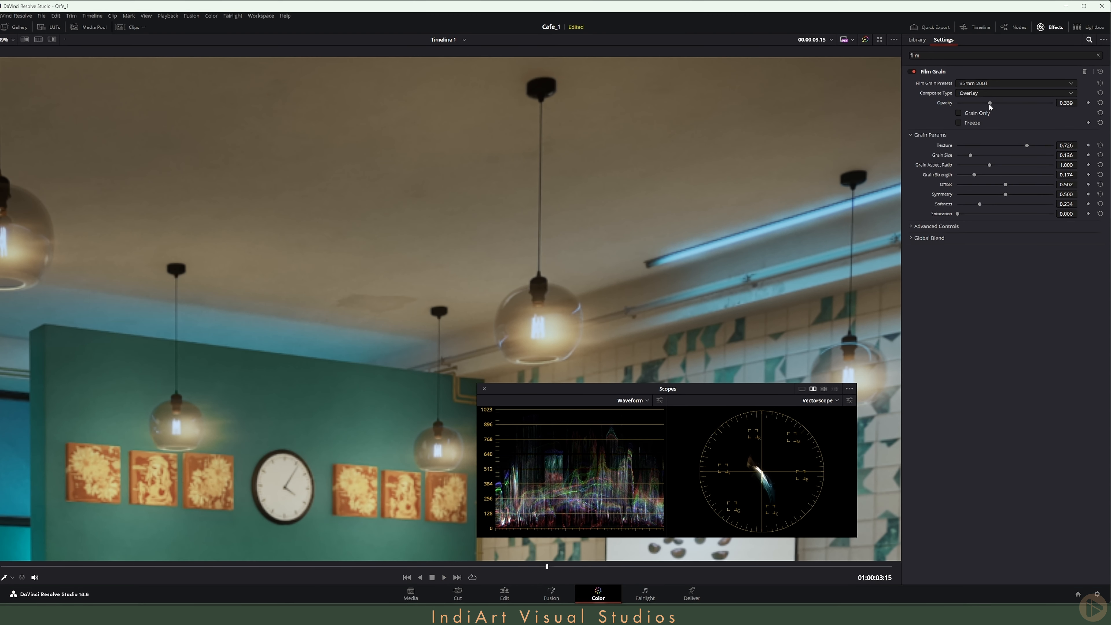
Step: Lower the Film Grain opacity to 0.339, replay the clip from the start and return the preset to 16mm Archival
{"action": "key", "text": "Home"}
{"action": "key", "text": "space"}
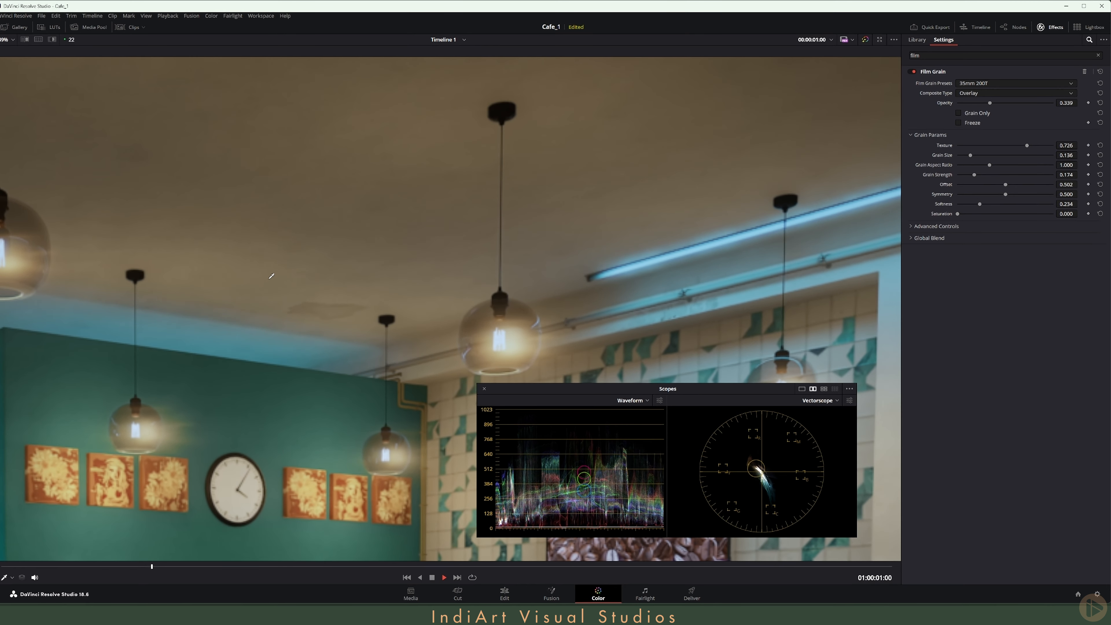
{"action": "key", "text": "space"}
{"action": "left_click", "coordinate": [1015, 83]}
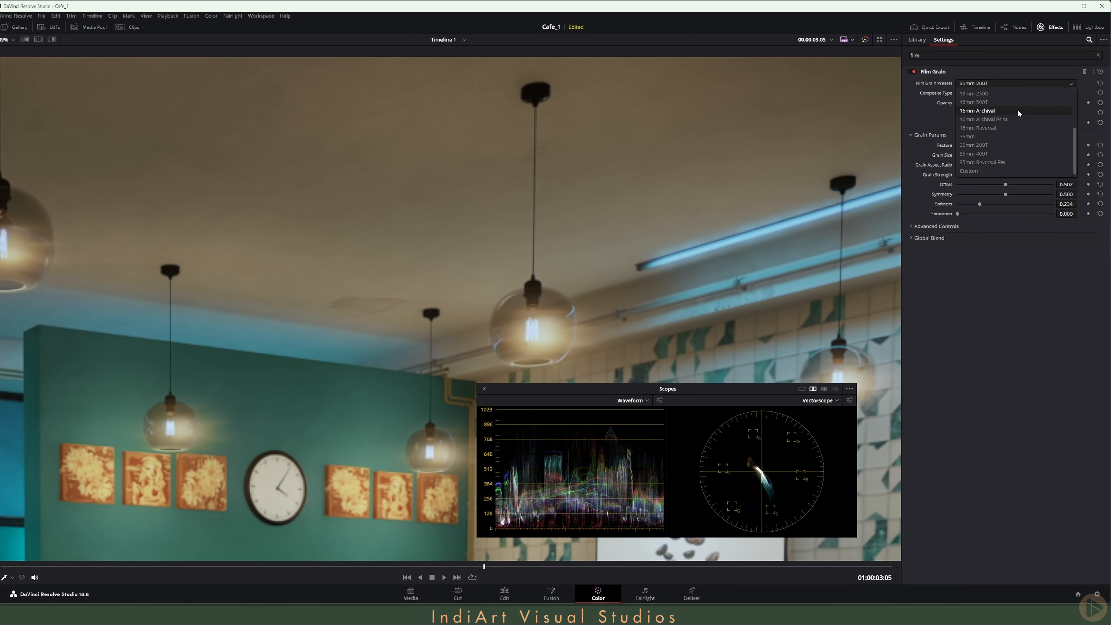
{"action": "left_click", "coordinate": [1004, 111]}
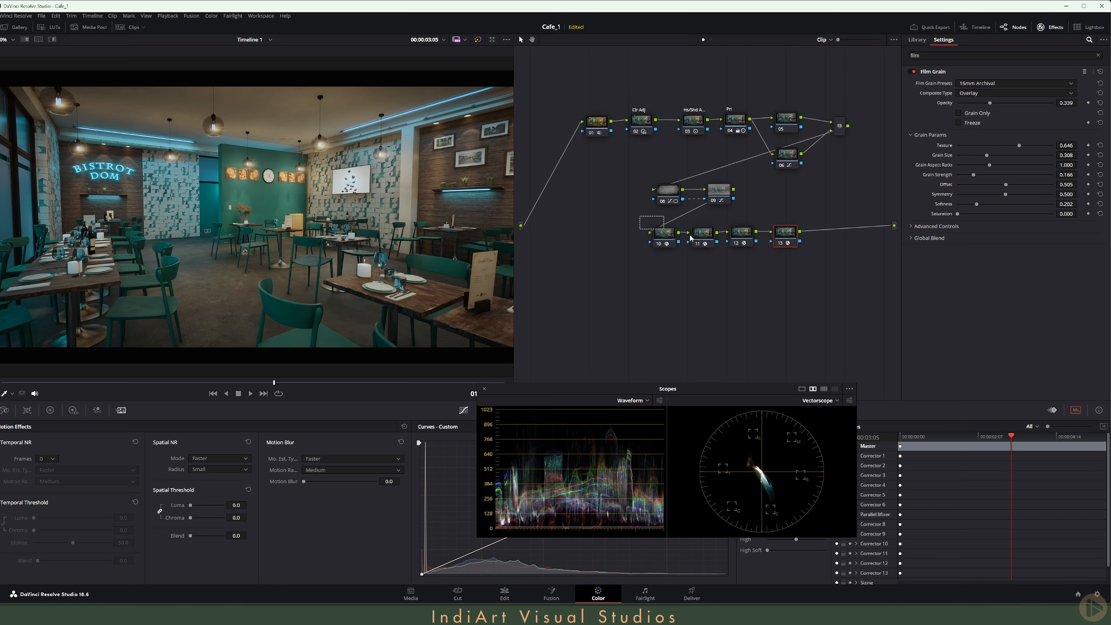
Step: Enlarge the viewer, close the floating scopes and examine the grain up close around the pendant lamp and green wall
{"action": "key", "text": "alt+f"}
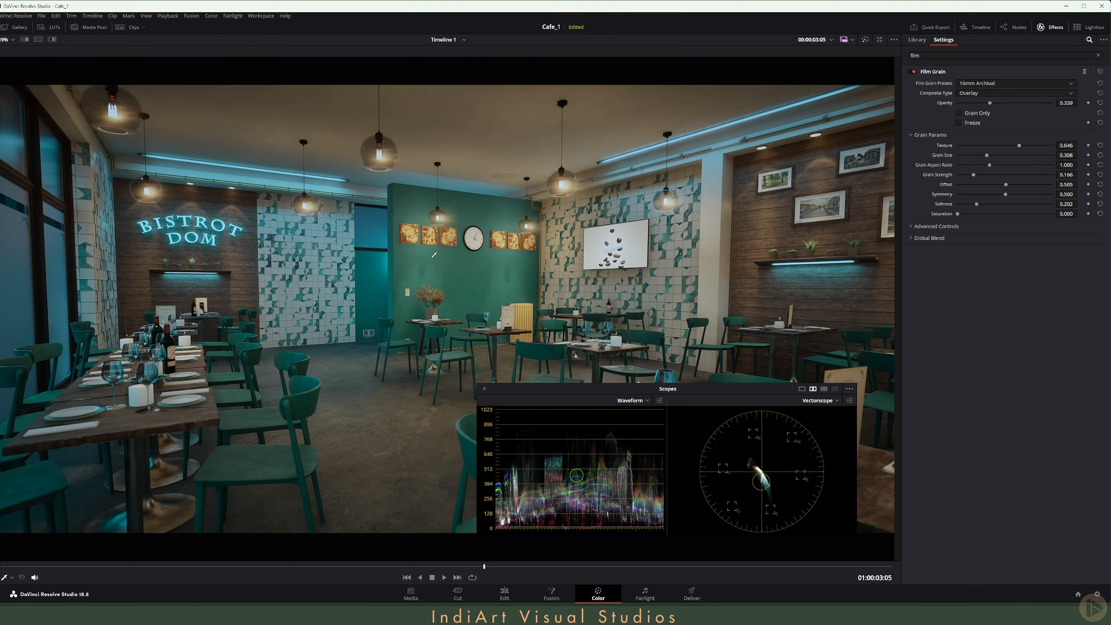
{"action": "left_click", "coordinate": [485, 388]}
{"action": "scroll", "coordinate": [415, 159], "scroll_direction": "up", "scroll_amount": 5}
{"action": "left_click_drag", "start_coordinate": [402, 316], "coordinate": [369, 169]}
{"action": "scroll", "coordinate": [451, 300], "scroll_direction": "up", "scroll_amount": 2}
{"action": "left_click_drag", "start_coordinate": [397, 215], "coordinate": [468, 358]}
{"action": "scroll", "coordinate": [405, 287], "scroll_direction": "up", "scroll_amount": 3}
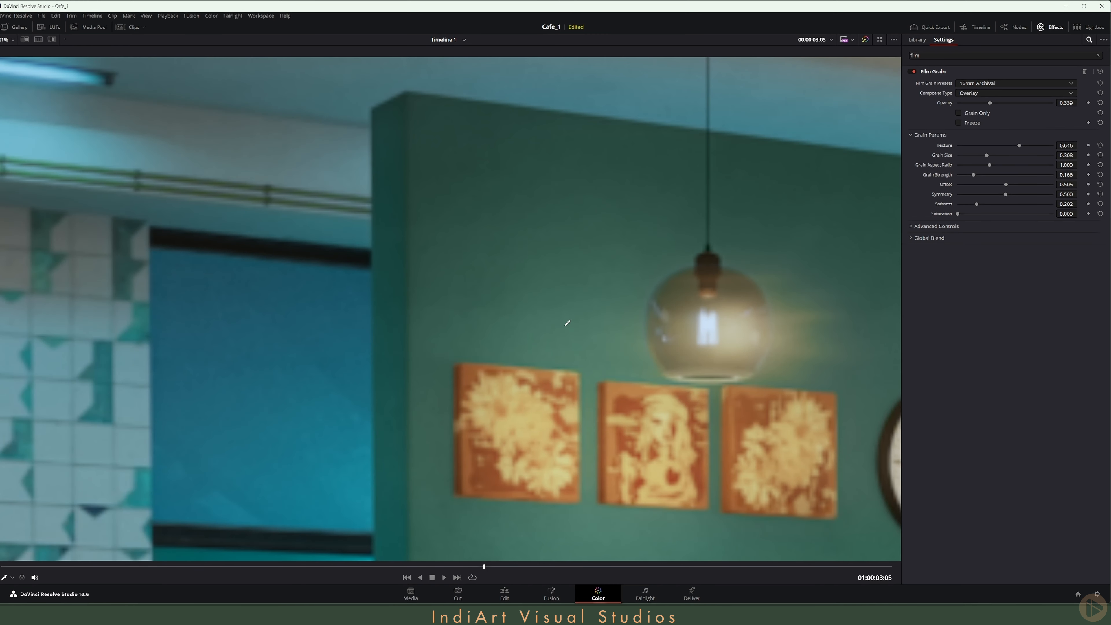
{"action": "left_click_drag", "start_coordinate": [568, 315], "coordinate": [304, 265]}
{"action": "scroll", "coordinate": [483, 305], "scroll_direction": "up", "scroll_amount": 1}
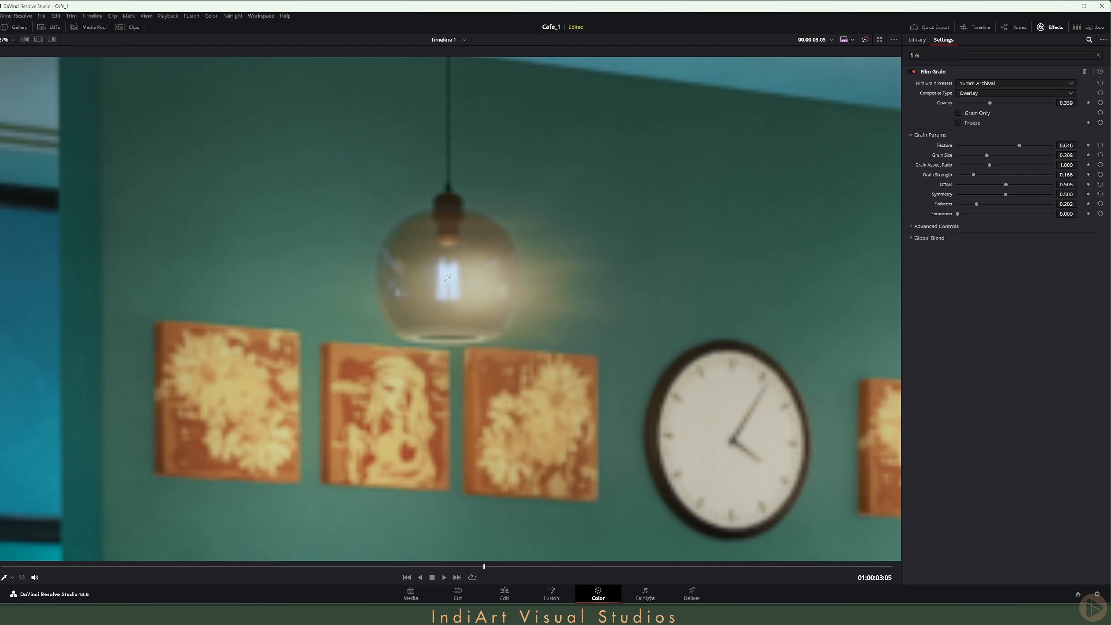
{"action": "left_click_drag", "start_coordinate": [647, 157], "coordinate": [345, 446]}
{"action": "left_click_drag", "start_coordinate": [575, 163], "coordinate": [410, 364]}
{"action": "key", "text": "shift+z"}
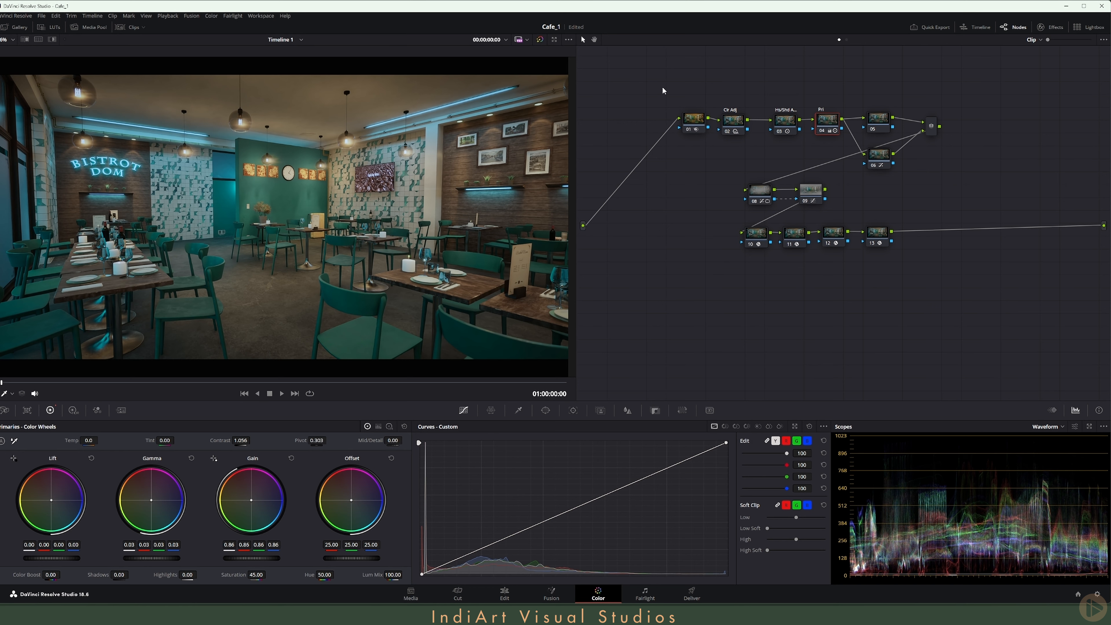
Step: Show the clip thumbnails and copy clip 01's complete grade onto clips 02, 03 and 04
{"action": "left_click", "coordinate": [130, 26]}
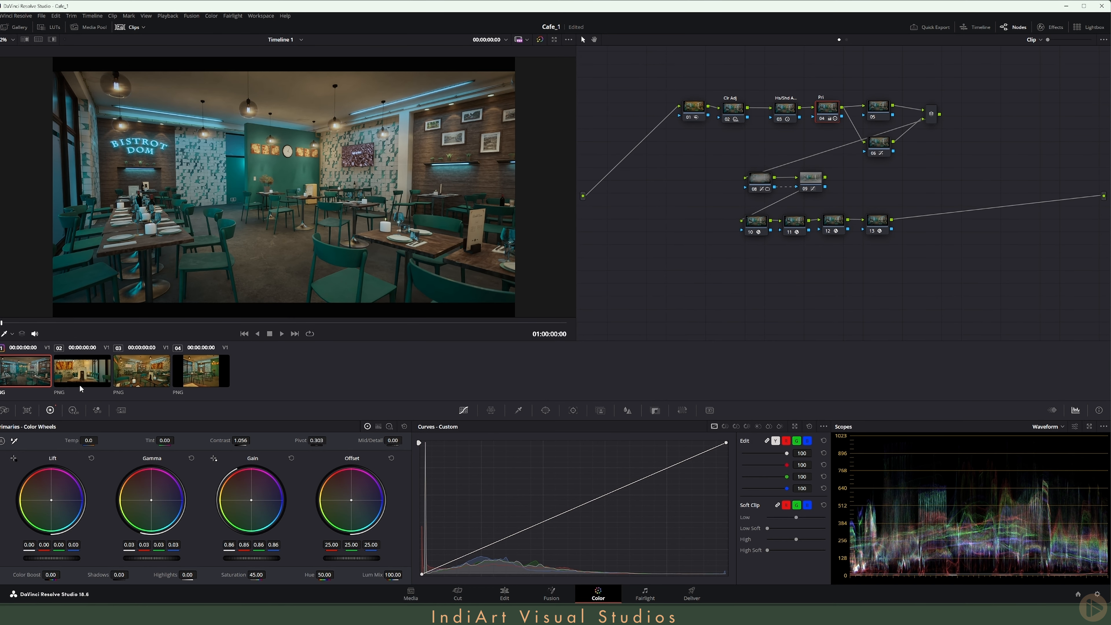
{"action": "left_click", "coordinate": [83, 377]}
{"action": "left_click", "coordinate": [210, 379], "text": "shift"}
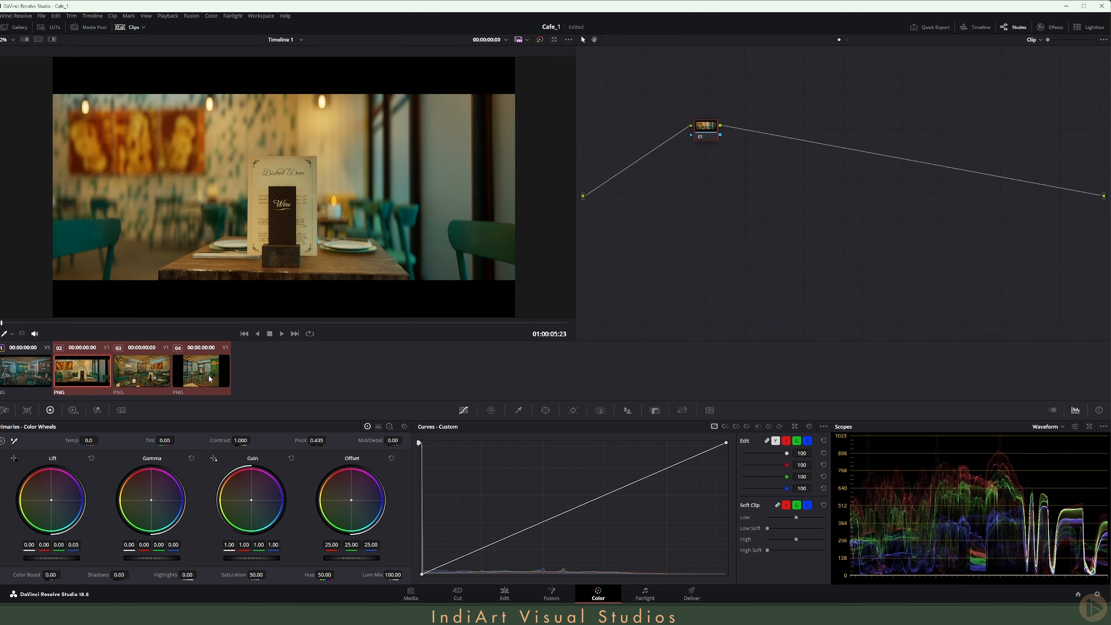
{"action": "middle_click", "coordinate": [25, 373]}
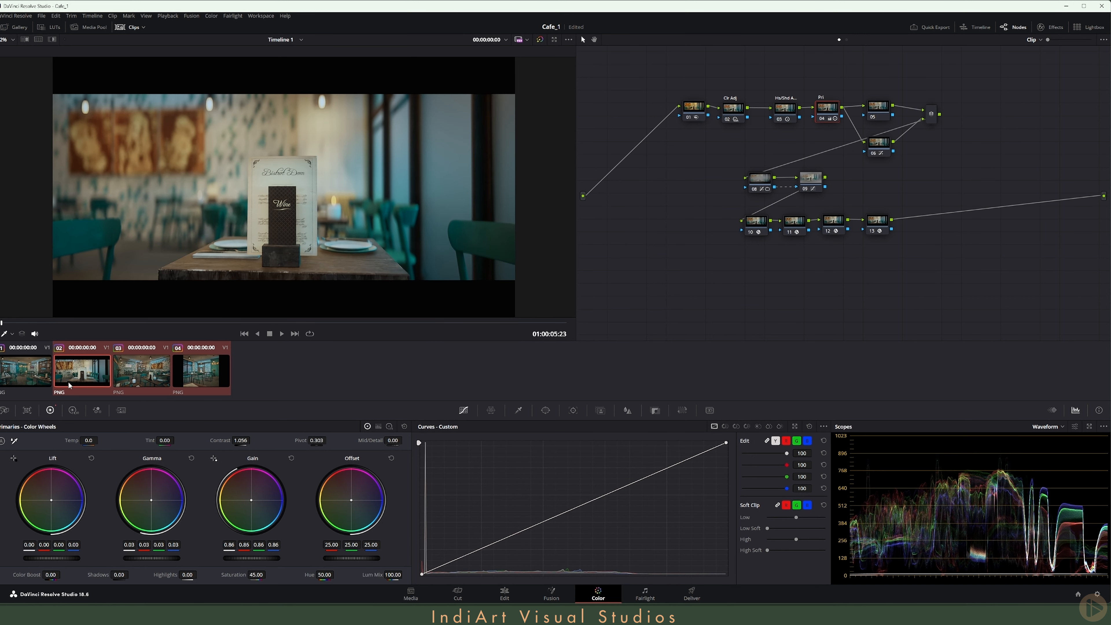
Step: Turn on the split screen in Selected Clips mode and show clips 01 and 02 side by side
{"action": "left_click", "coordinate": [31, 372]}
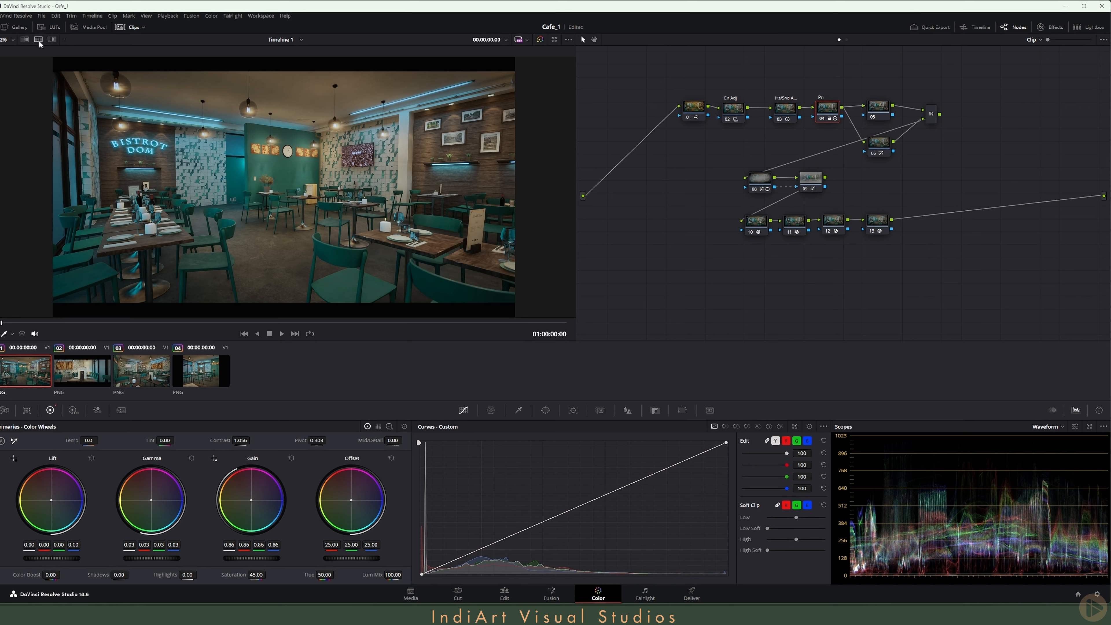
{"action": "left_click", "coordinate": [39, 40]}
{"action": "left_click", "coordinate": [29, 50]}
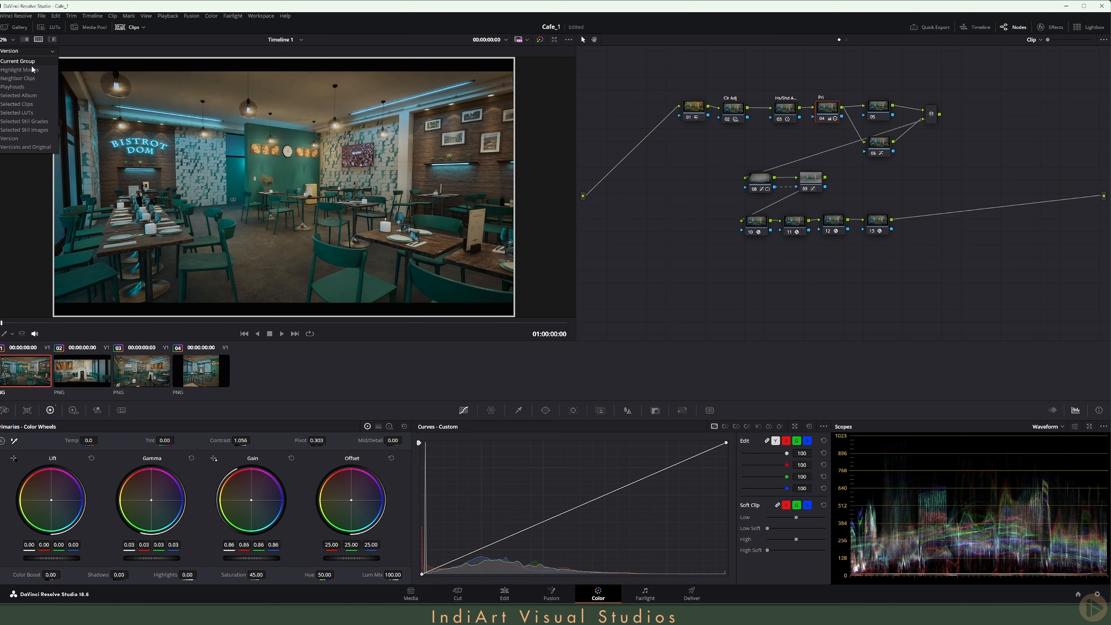
{"action": "left_click", "coordinate": [33, 104]}
{"action": "left_click", "coordinate": [84, 379], "text": "ctrl"}
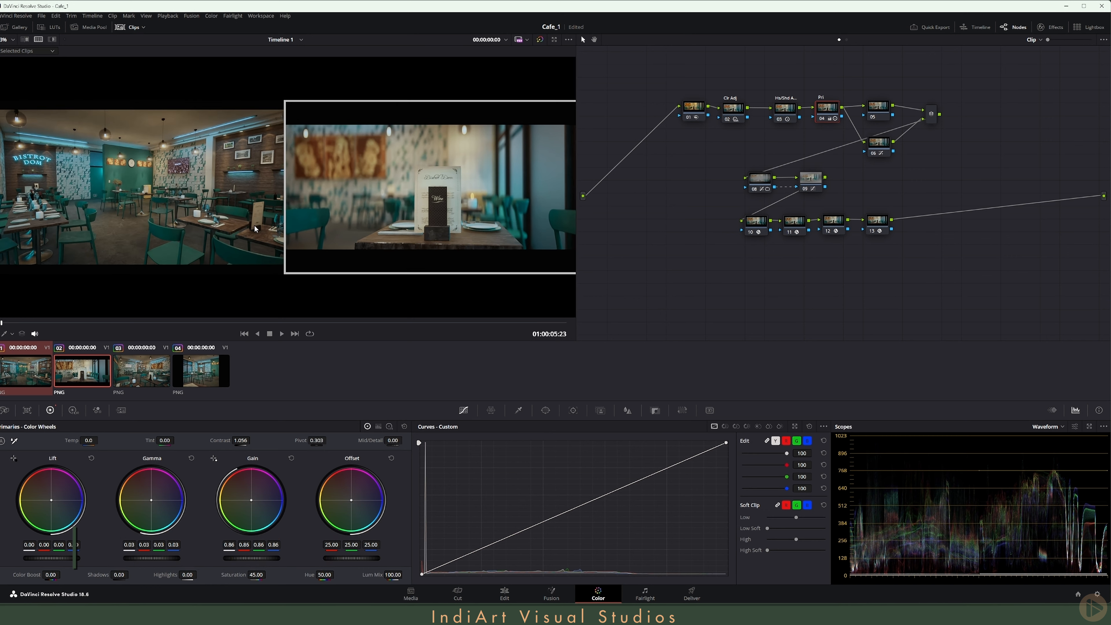
Step: Lower the master Gamma on clip 02's Pri node to 0.02, judging it against clip 01 in the split screen
{"action": "scroll", "coordinate": [255, 216], "scroll_direction": "up", "scroll_amount": 2}
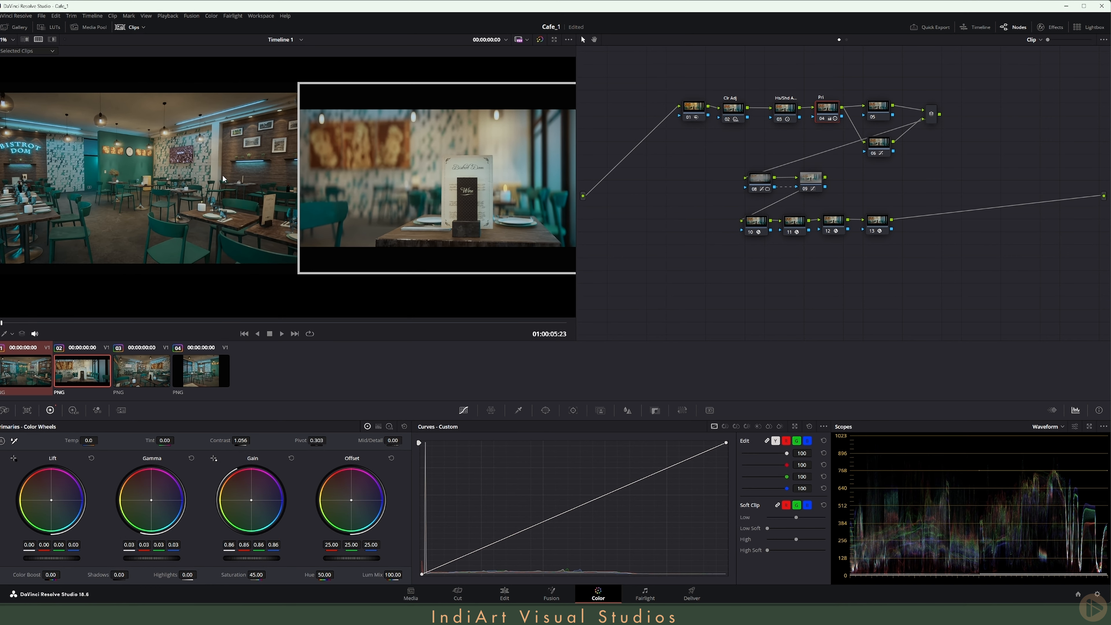
{"action": "left_click_drag", "start_coordinate": [223, 178], "coordinate": [241, 165]}
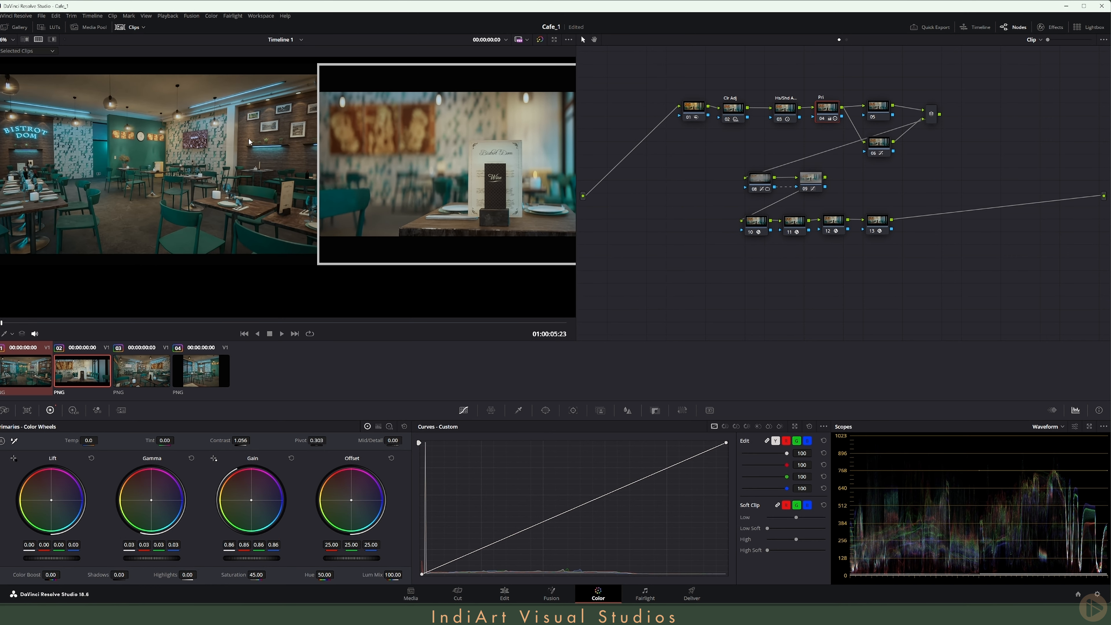
{"action": "scroll", "coordinate": [209, 188], "scroll_direction": "up", "scroll_amount": 1}
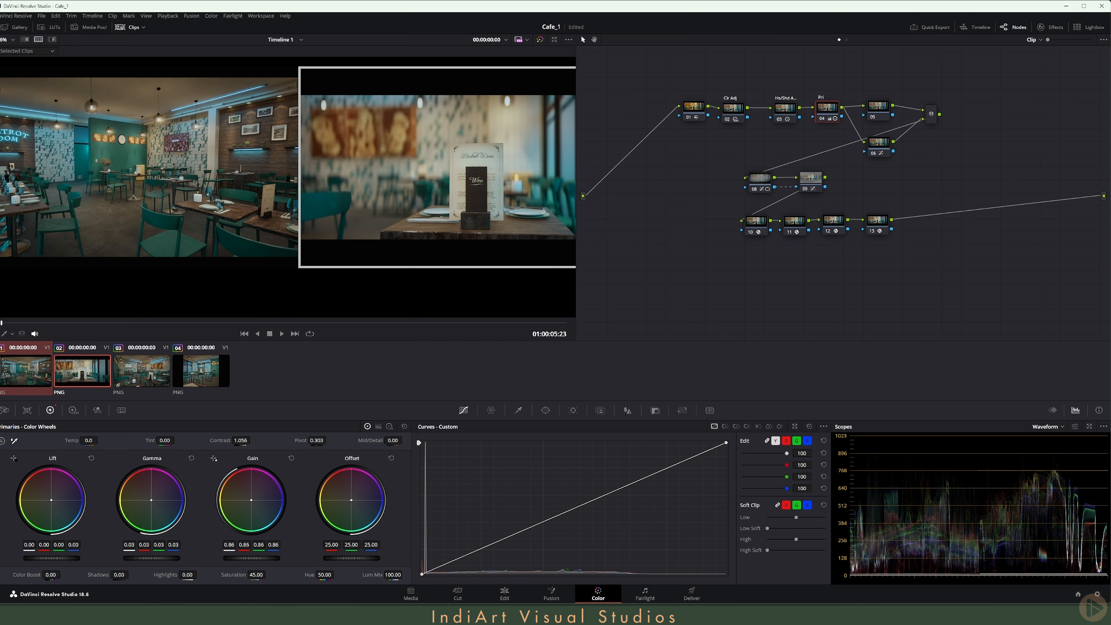
{"action": "left_click_drag", "start_coordinate": [152, 559], "coordinate": [148, 558]}
Step: Compare clip 01 with clip 02, then clip 03 with clips 02 and 01 in the split screen
{"action": "left_click", "coordinate": [33, 373]}
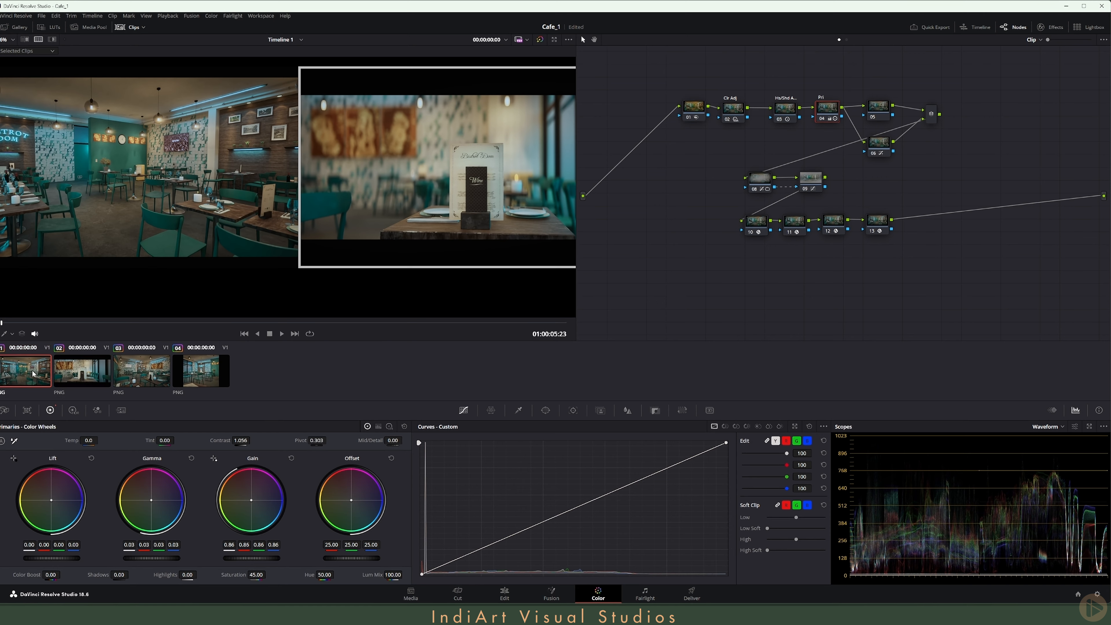
{"action": "left_click", "coordinate": [68, 380], "text": "ctrl"}
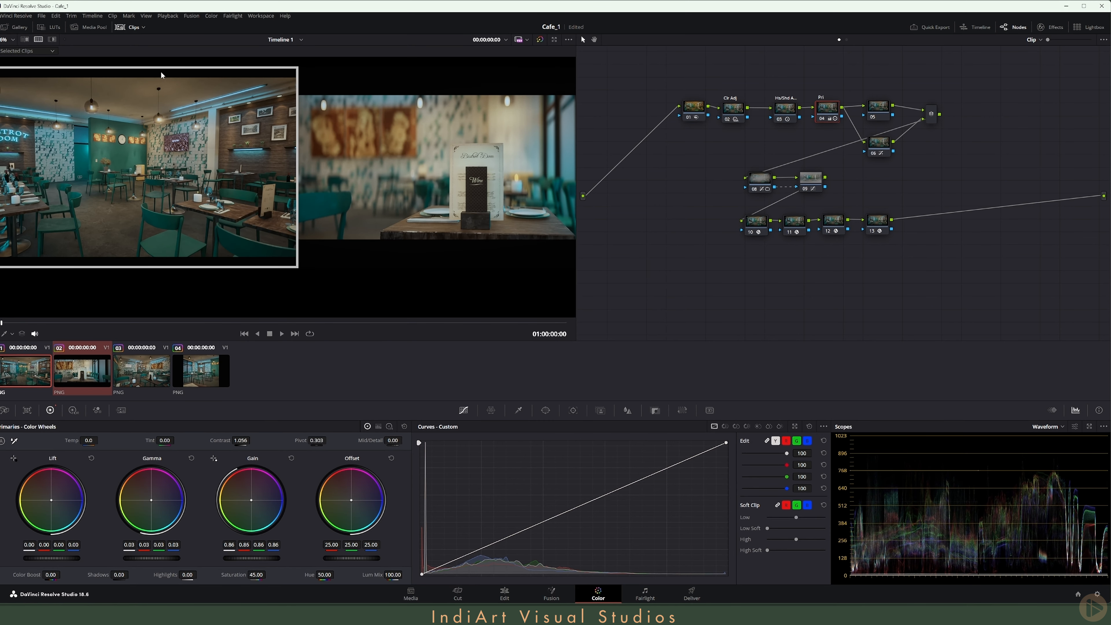
{"action": "left_click", "coordinate": [136, 372]}
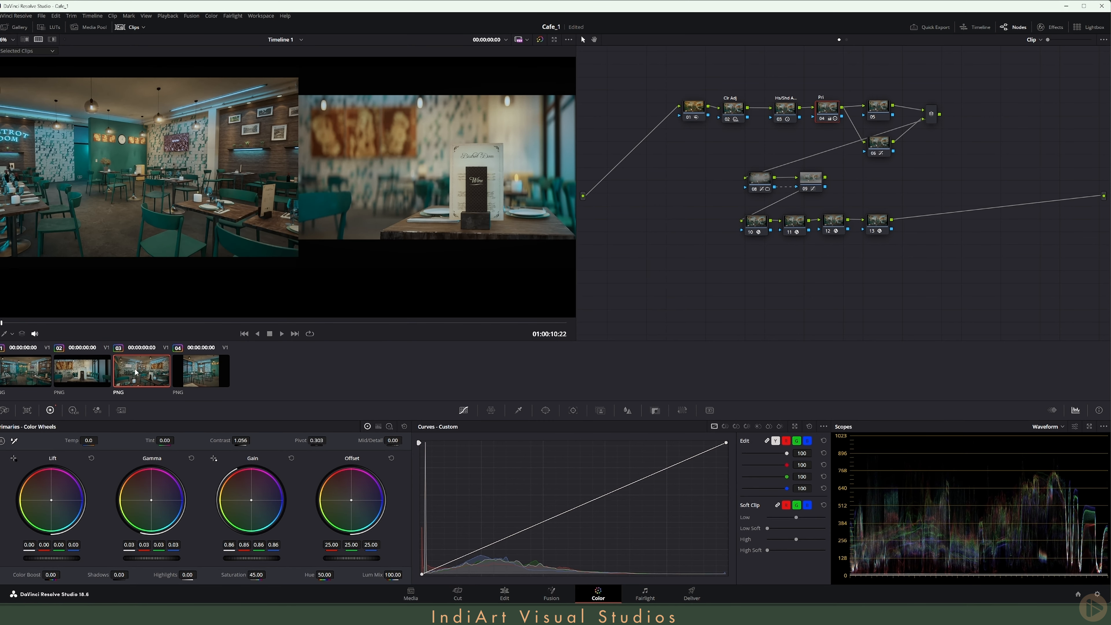
{"action": "left_click", "coordinate": [81, 380], "text": "ctrl"}
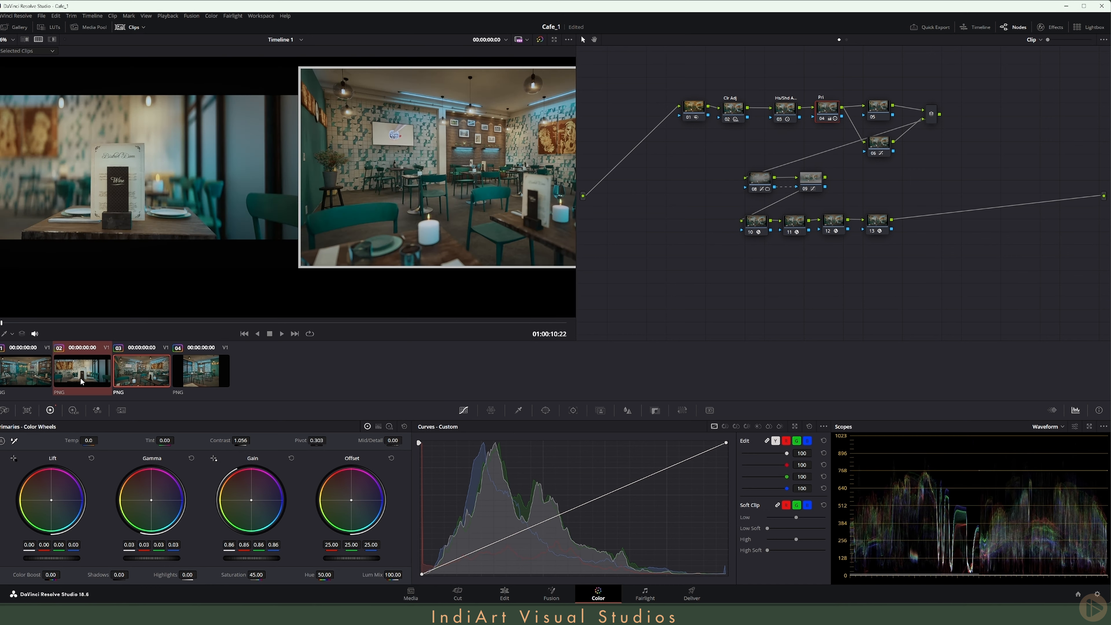
{"action": "left_click", "coordinate": [81, 375], "text": "ctrl"}
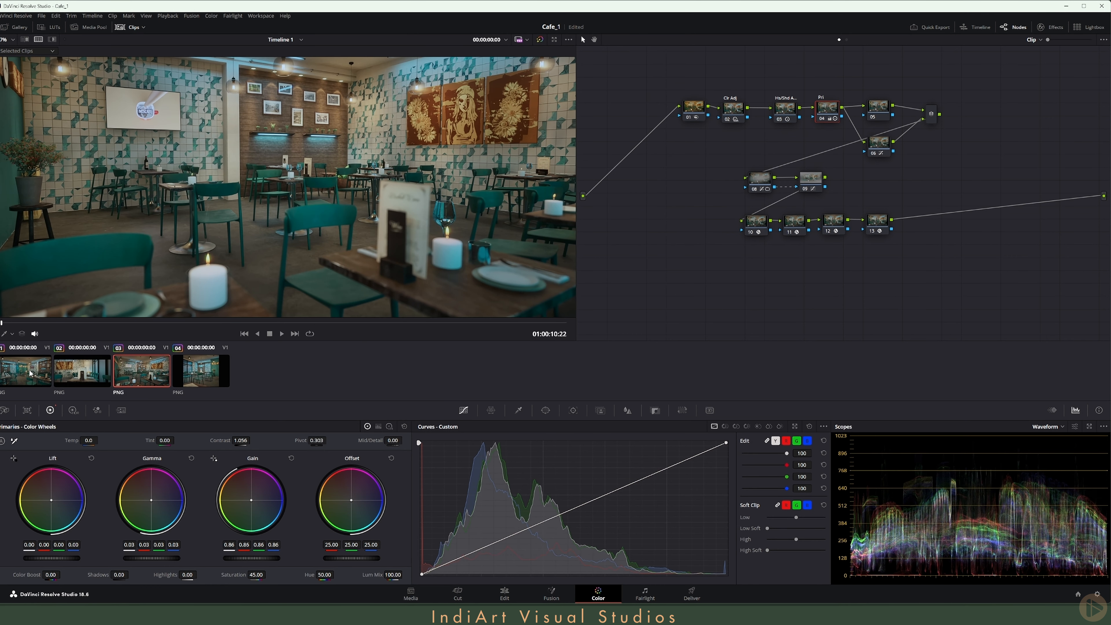
{"action": "left_click", "coordinate": [29, 373], "text": "ctrl"}
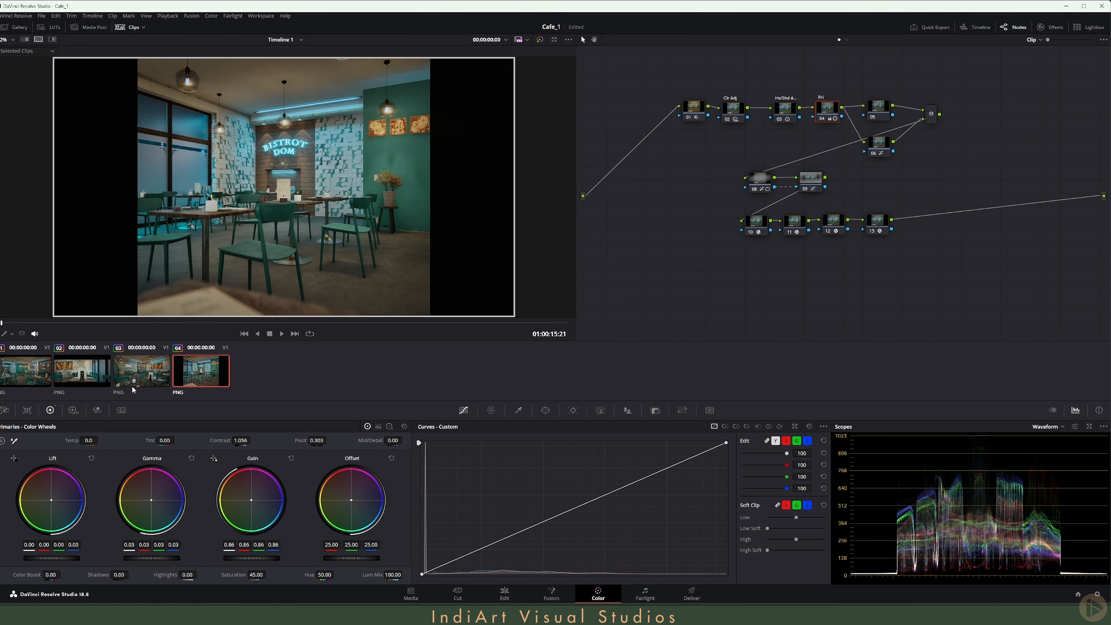
Step: Compare clips 03 and 04 side by side, then view the other clips and return to clip 01 fitted in the viewer
{"action": "left_click", "coordinate": [134, 381]}
{"action": "left_click", "coordinate": [201, 377]}
{"action": "left_click", "coordinate": [150, 380], "text": "ctrl"}
{"action": "scroll", "coordinate": [226, 256], "scroll_direction": "up", "scroll_amount": 5}
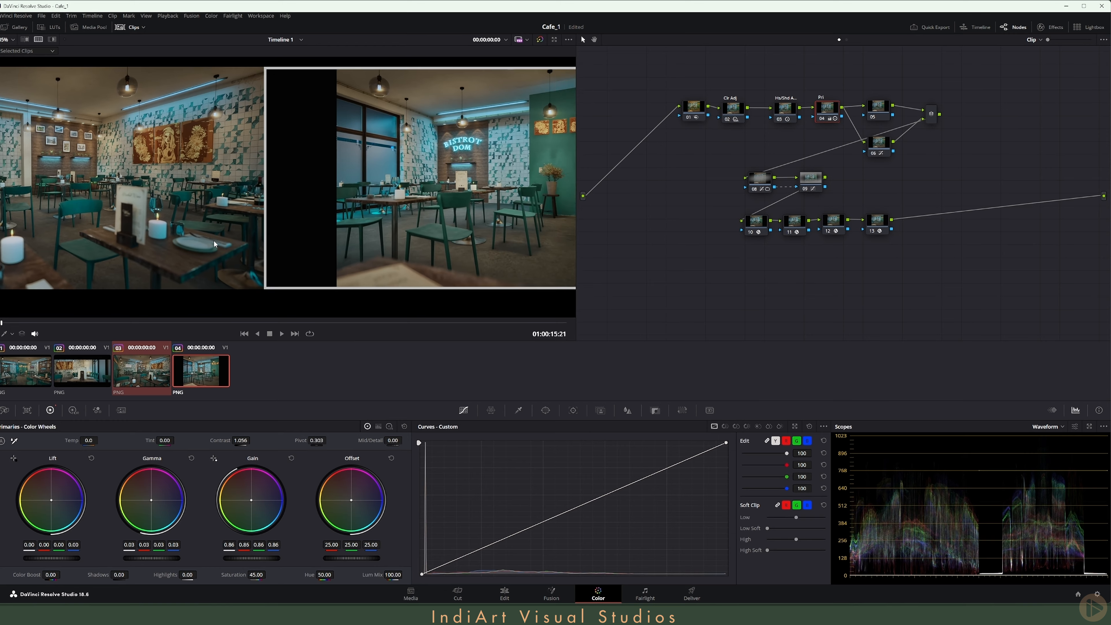
{"action": "left_click", "coordinate": [199, 368]}
{"action": "left_click", "coordinate": [82, 370]}
{"action": "left_click", "coordinate": [27, 370]}
{"action": "key", "text": "shift+z"}
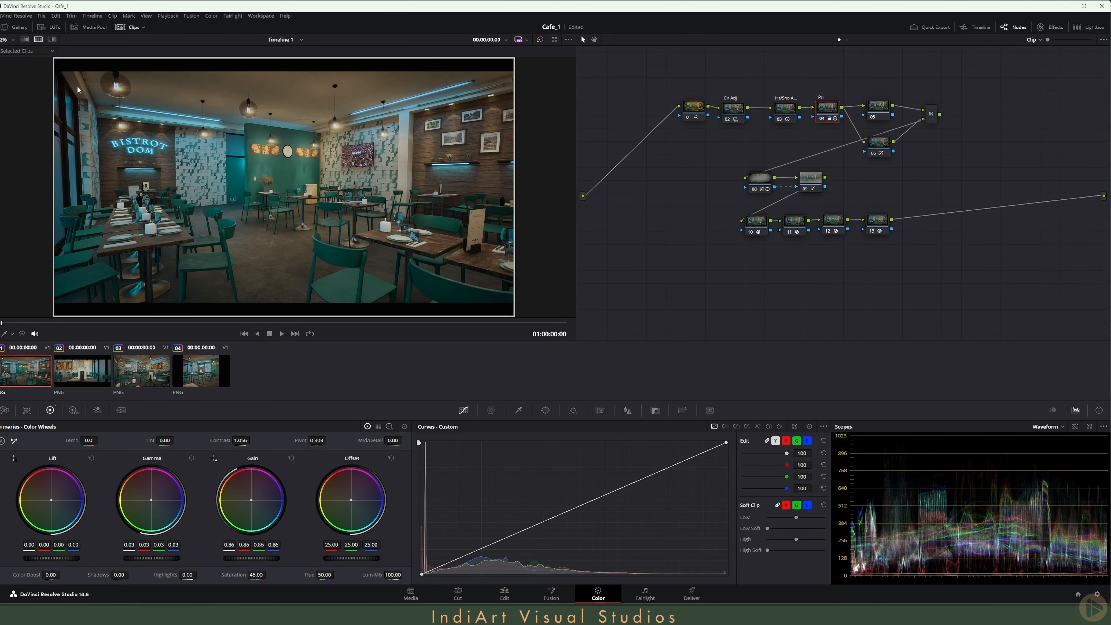
Step: Turn off the split screen and play the timeline in the enlarged viewer to check the grade across all four clips
{"action": "left_click", "coordinate": [39, 40]}
{"action": "key", "text": "shift+f"}
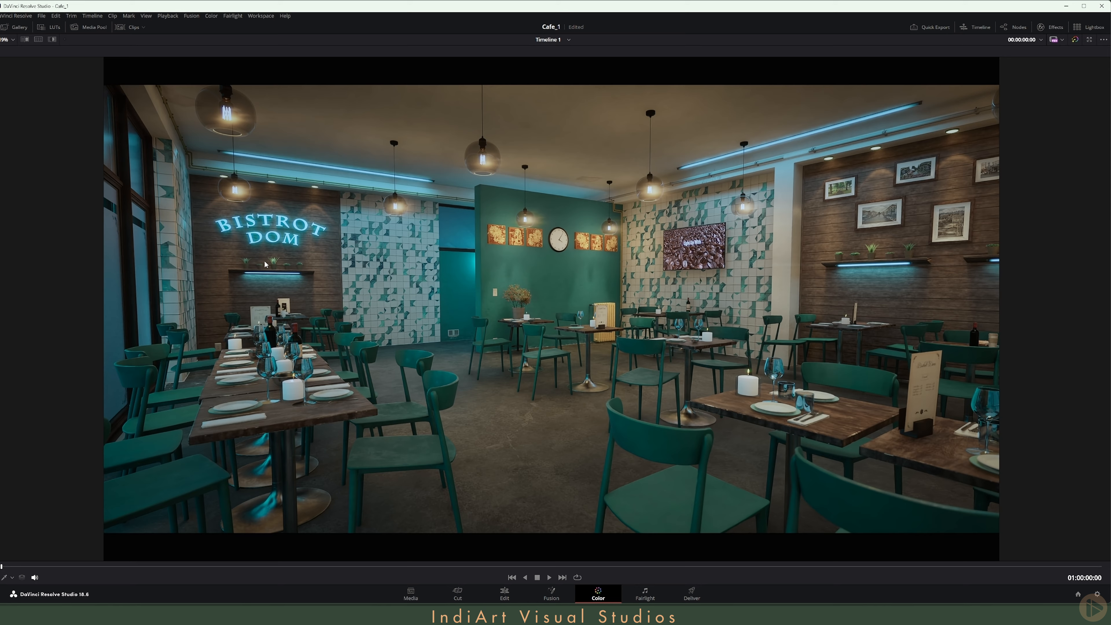
{"action": "key", "text": "space"}
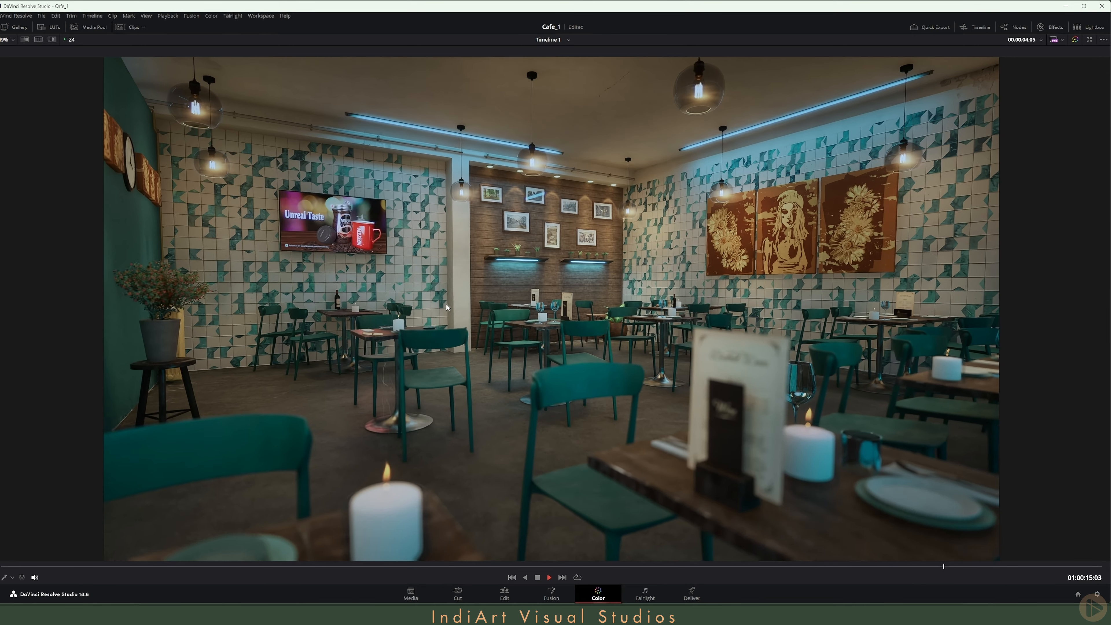
{"action": "key", "text": "space"}
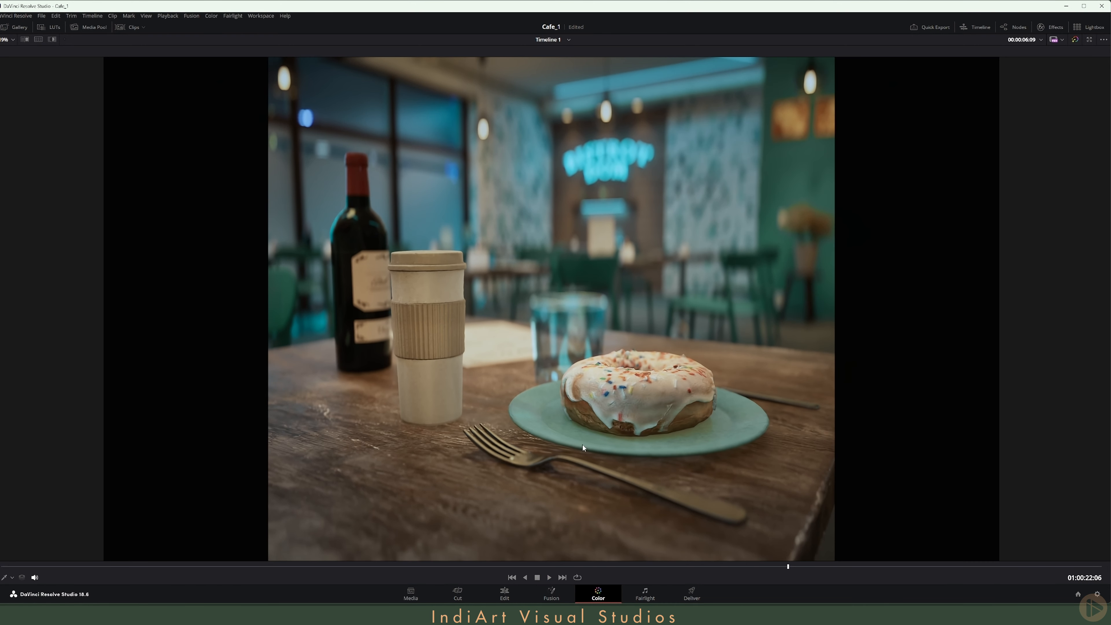
{"action": "key", "text": "alt+f"}
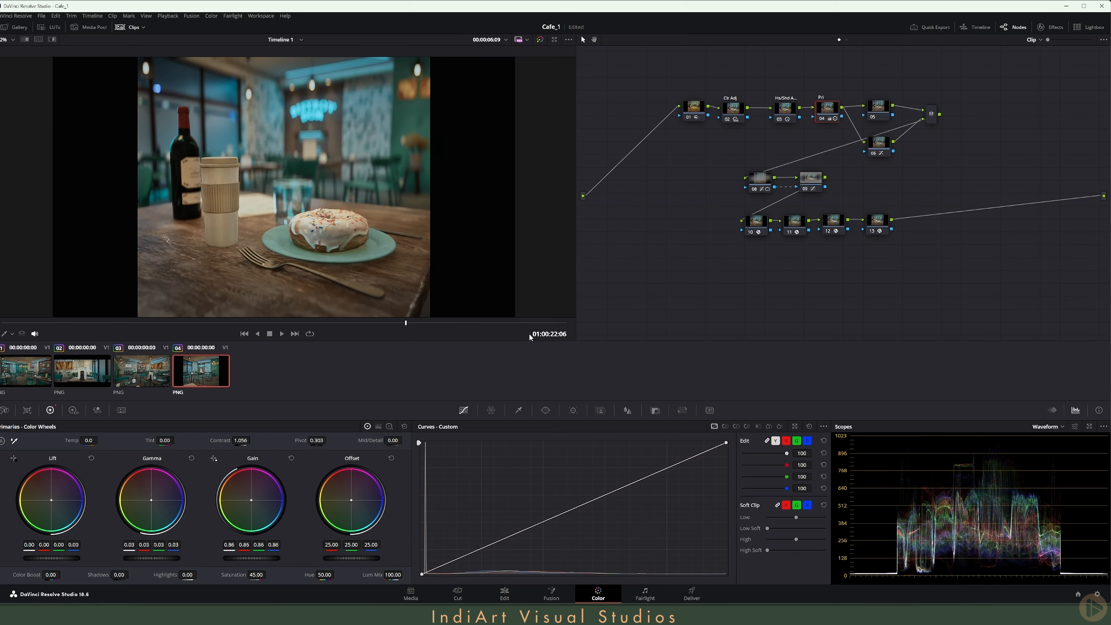
Step: Reshape the circular window on clip 02's node 08 into a tall ellipse around the menu, size 42.70 and aspect 22.93, and scrub through the clip
{"action": "left_click", "coordinate": [61, 372]}
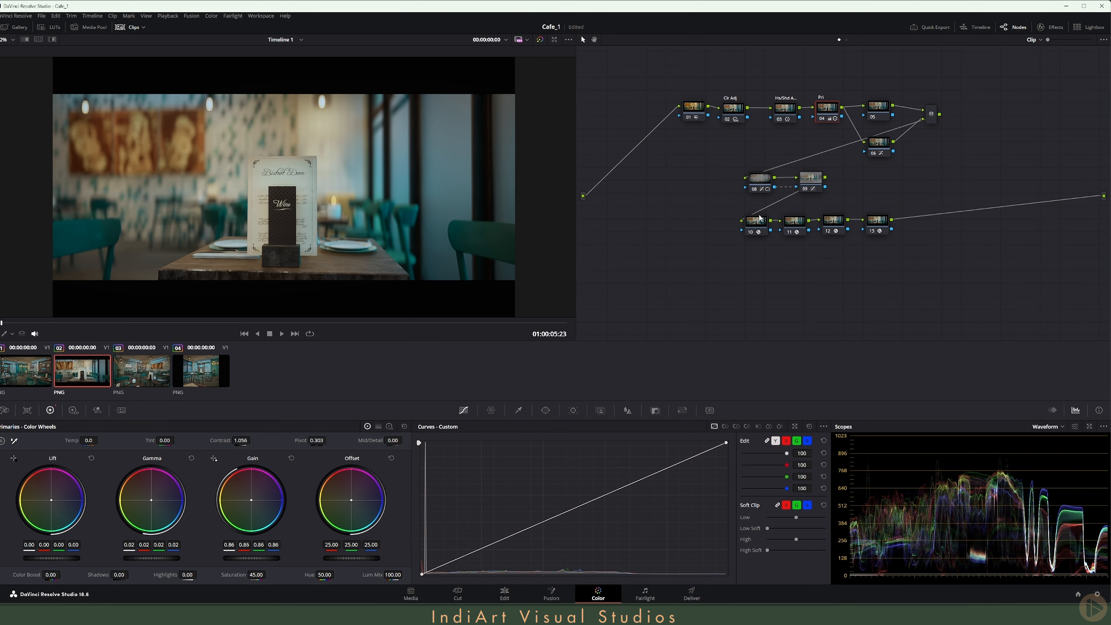
{"action": "left_click", "coordinate": [760, 178]}
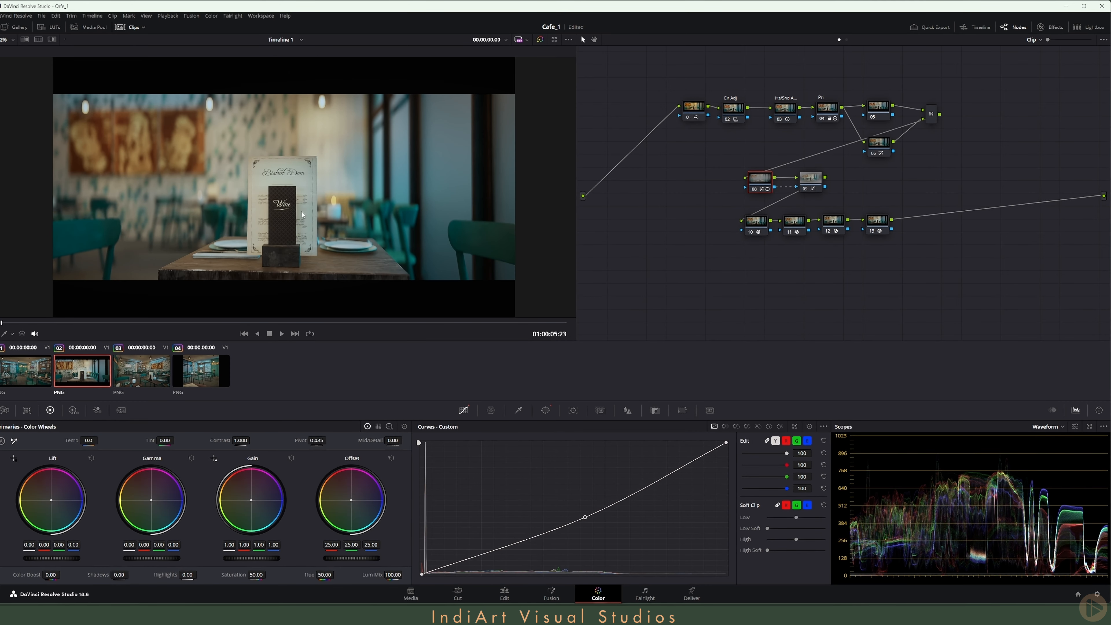
{"action": "left_click", "coordinate": [189, 379]}
{"action": "left_click", "coordinate": [77, 376]}
{"action": "left_click", "coordinate": [543, 413]}
{"action": "left_click_drag", "start_coordinate": [49, 207], "coordinate": [227, 204]}
{"action": "left_click_drag", "start_coordinate": [285, 111], "coordinate": [273, 58]}
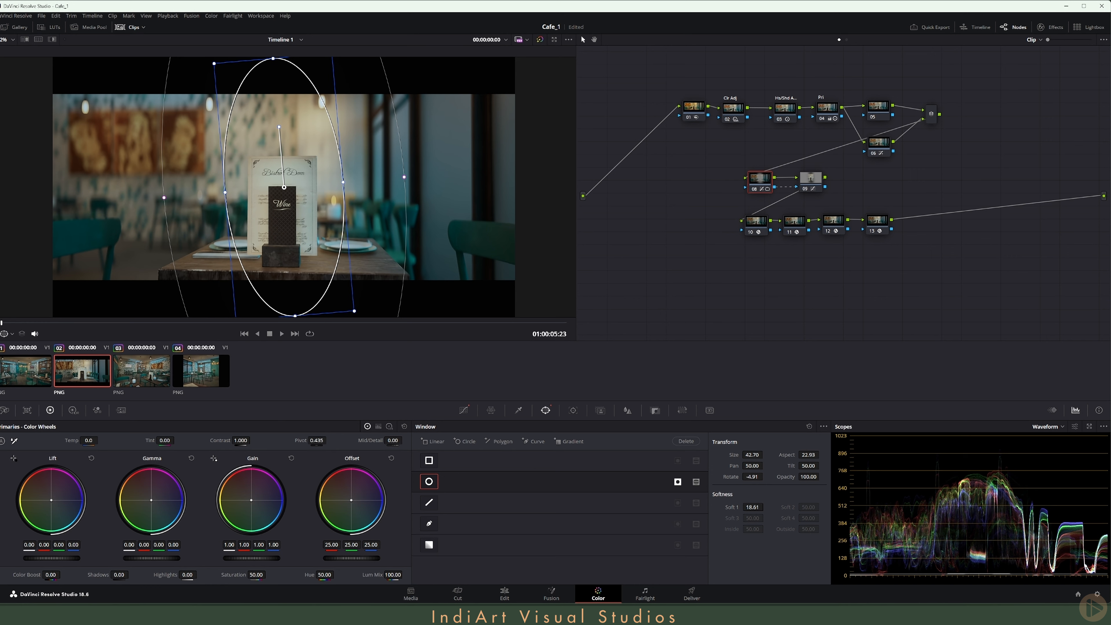
{"action": "left_click_drag", "start_coordinate": [20, 326], "coordinate": [571, 339]}
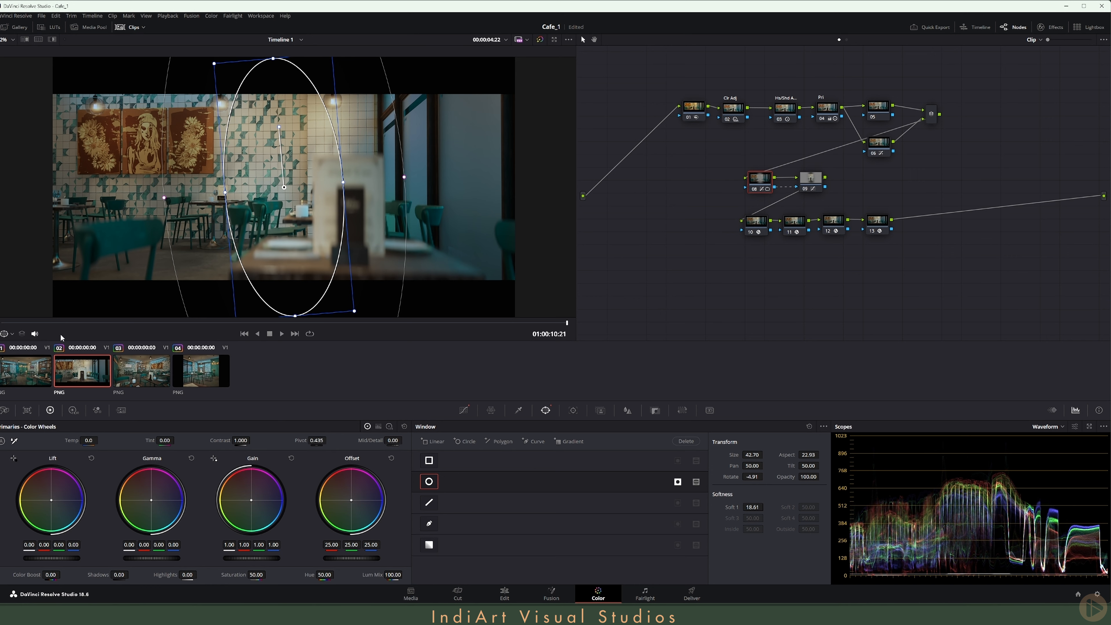
Step: Enable keyframing on node 08's circular window in clip 02 and move it onto the menu at 00:00:02:03, pan 51.23 and tilt 49.94
{"action": "key", "text": "Home"}
{"action": "left_click", "coordinate": [1053, 411]}
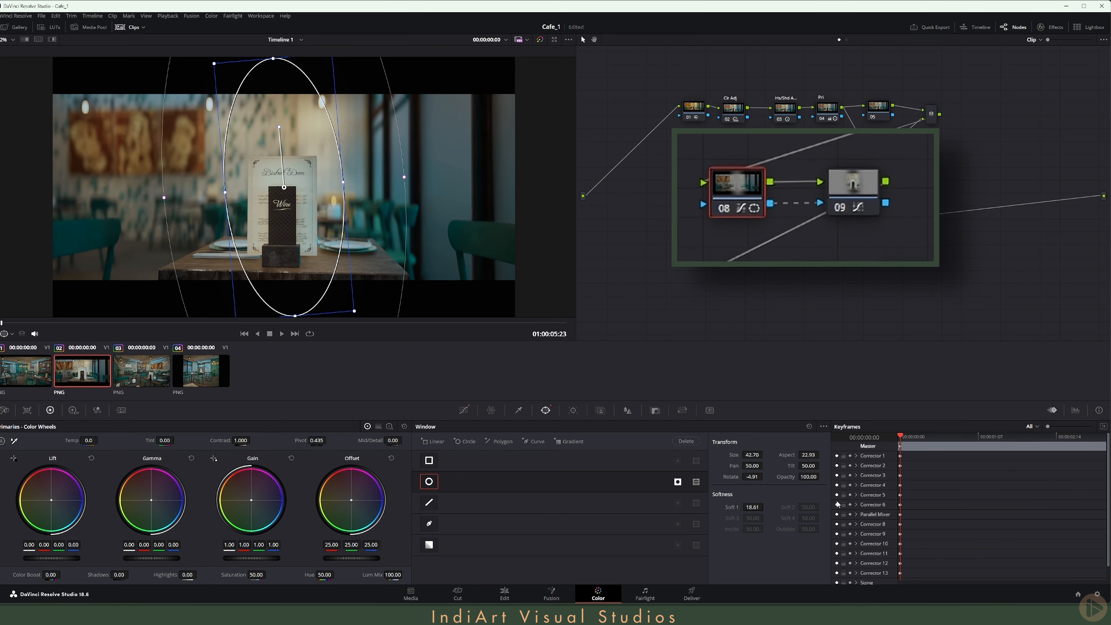
{"action": "left_click", "coordinate": [856, 525]}
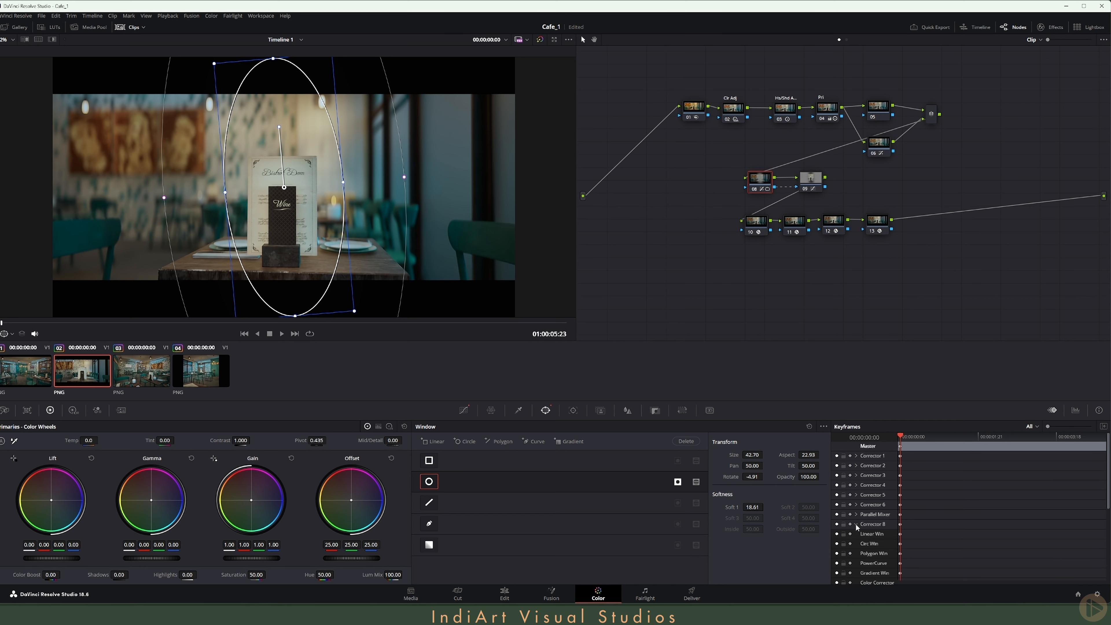
{"action": "scroll", "coordinate": [857, 528], "scroll_direction": "down", "scroll_amount": 2}
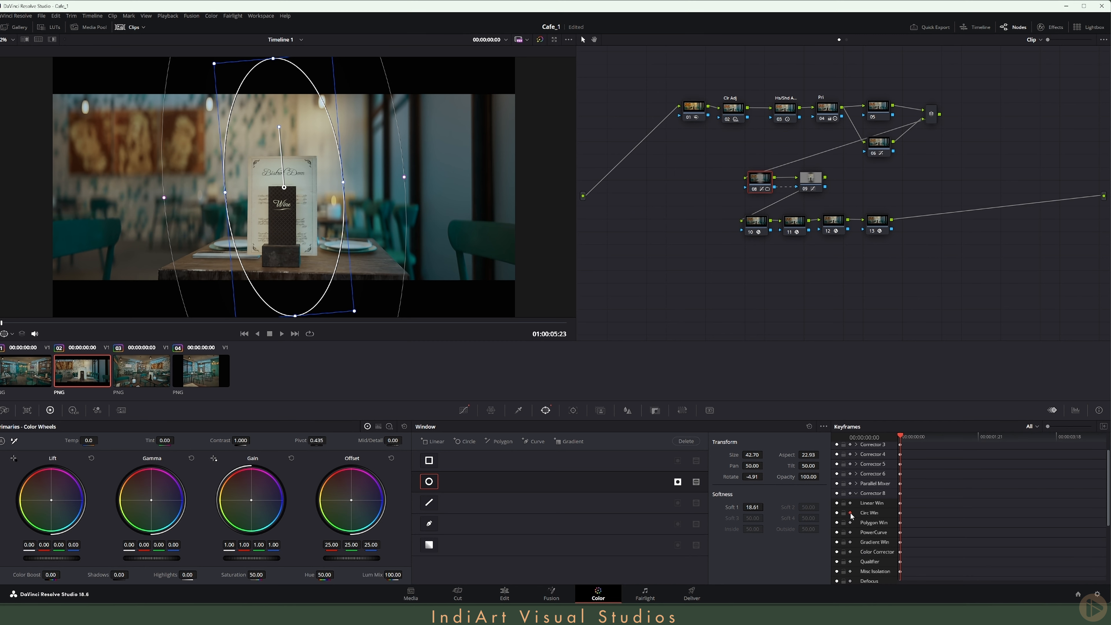
{"action": "left_click_drag", "start_coordinate": [900, 437], "coordinate": [989, 445]}
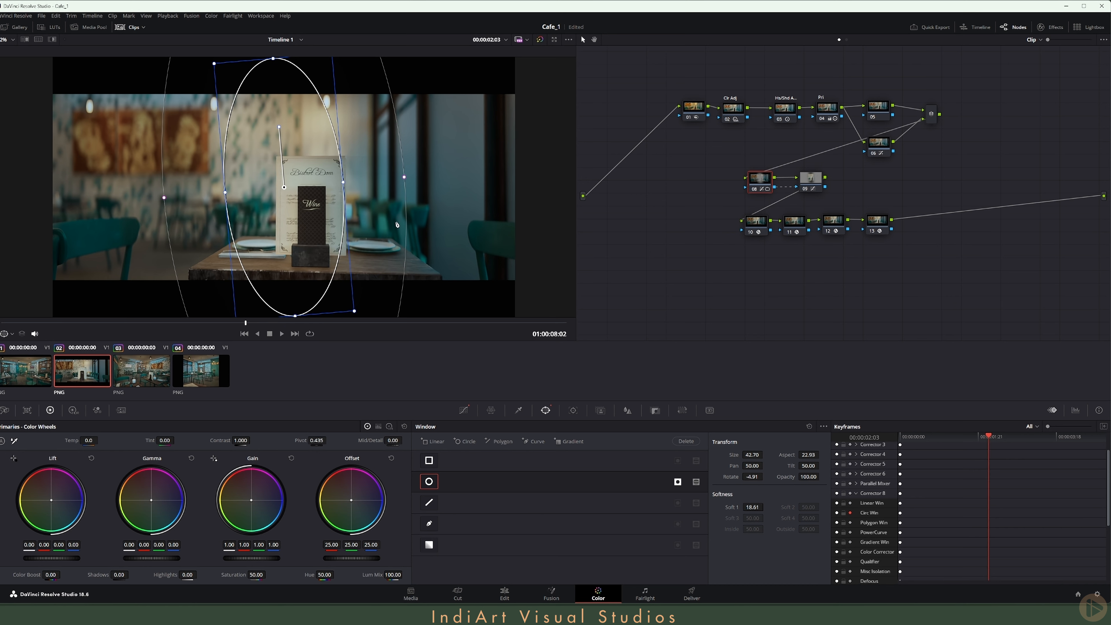
{"action": "left_click_drag", "start_coordinate": [292, 199], "coordinate": [316, 200]}
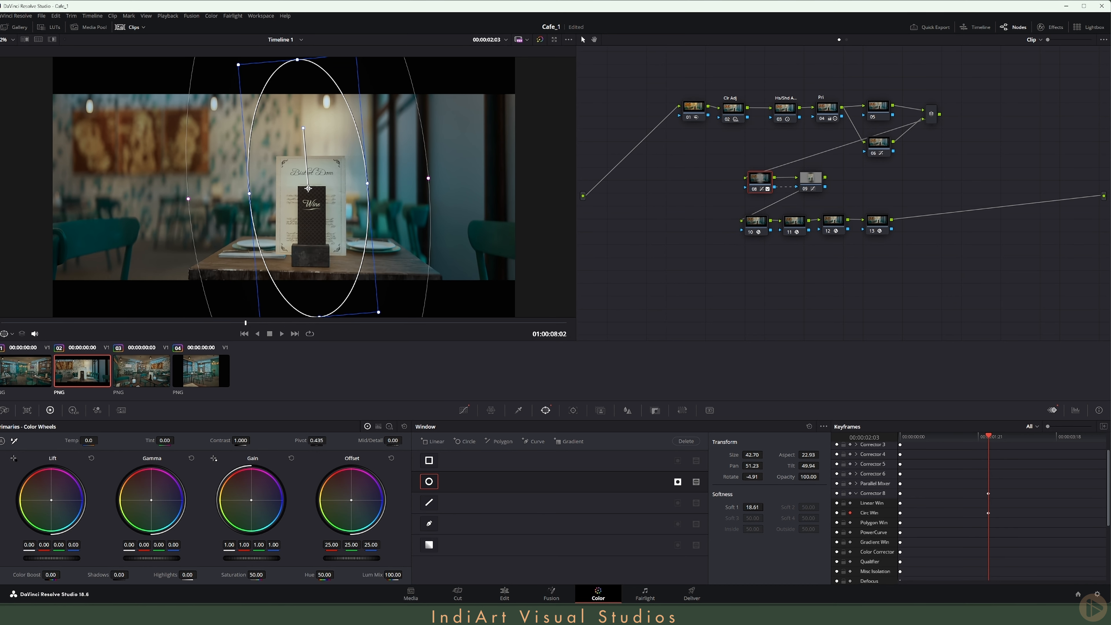
Step: Reposition the circular window over the menu at clip 02's first frame, pan 49.94 and tilt 49.86
{"action": "left_click", "coordinate": [923, 437]}
{"action": "left_click_drag", "start_coordinate": [924, 440], "coordinate": [872, 443]}
{"action": "left_click_drag", "start_coordinate": [306, 189], "coordinate": [282, 190]}
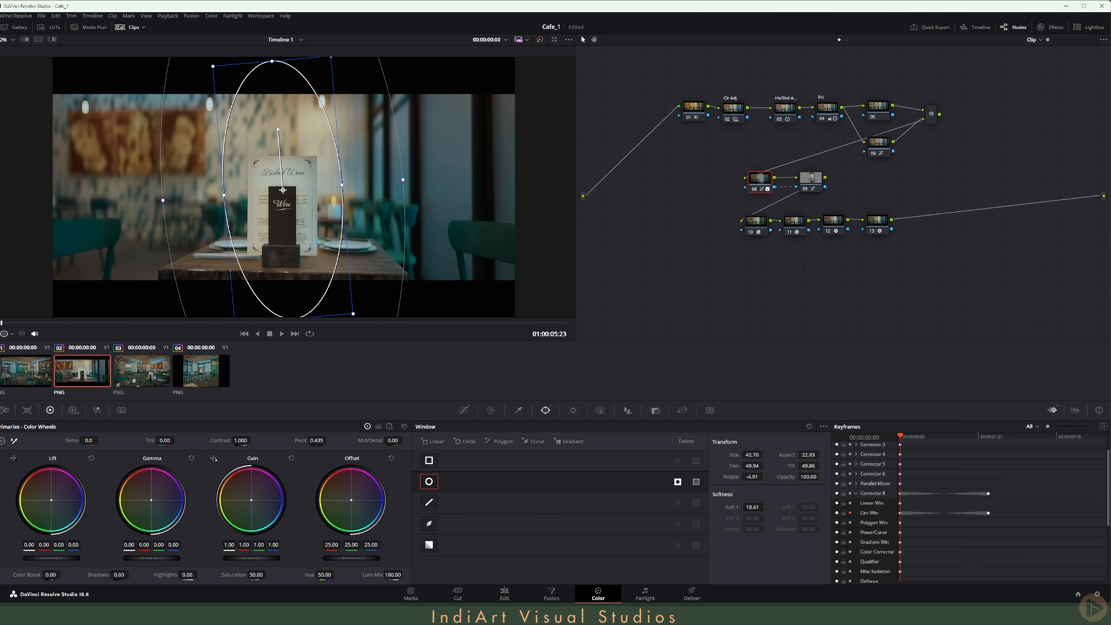
Step: Keyframe the window at 00:00:03:01 as a wide ellipse over the wall art, size 51.05 and aspect 82.00, and adjust it at 00:00:02:14
{"action": "left_click_drag", "start_coordinate": [909, 440], "coordinate": [1028, 433]}
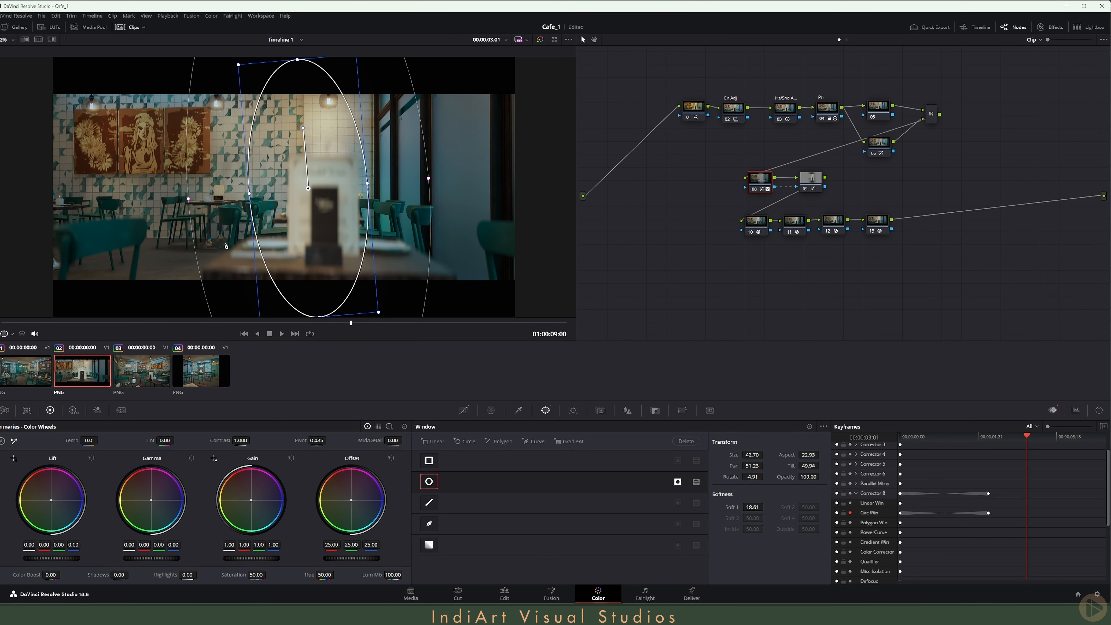
{"action": "left_click_drag", "start_coordinate": [309, 188], "coordinate": [398, 156]}
{"action": "left_click_drag", "start_coordinate": [199, 305], "coordinate": [193, 248]}
{"action": "left_click_drag", "start_coordinate": [190, 174], "coordinate": [187, 172]}
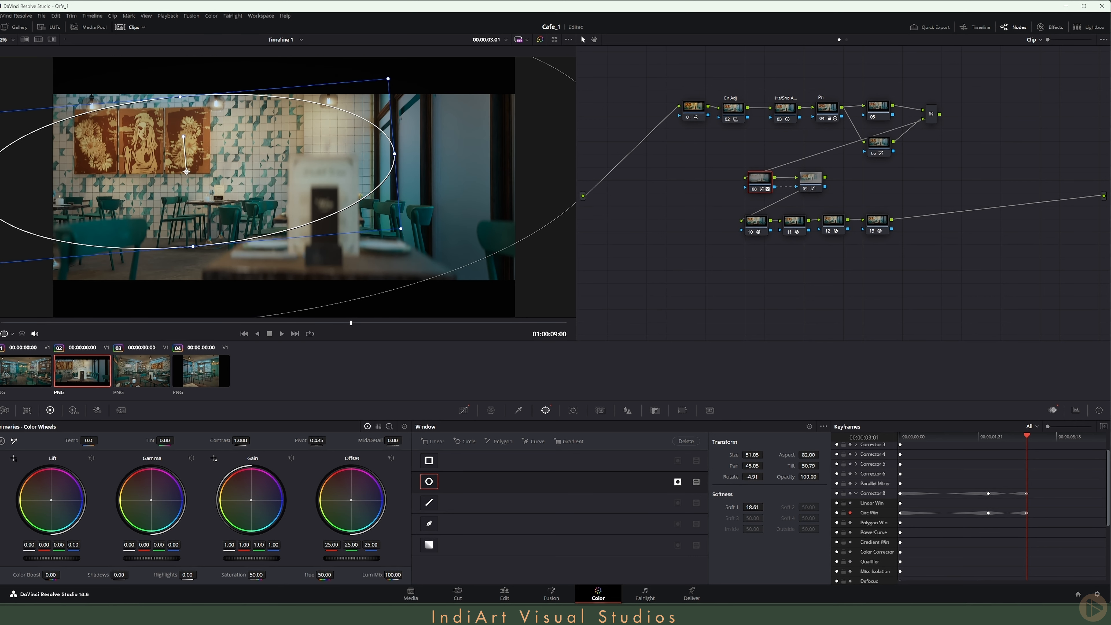
{"action": "left_click_drag", "start_coordinate": [1027, 436], "coordinate": [1002, 447]}
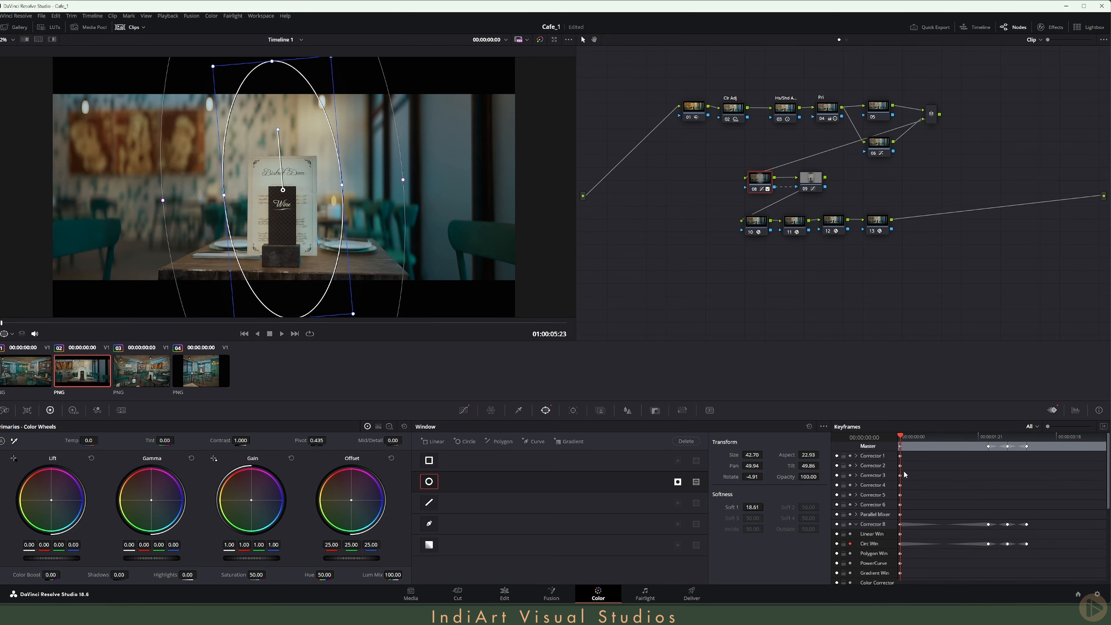
Step: Set the circular window's Soft 1 to 60 at its keyframes along clip 02
{"action": "left_click_drag", "start_coordinate": [752, 507], "coordinate": [765, 507]}
{"action": "left_click", "coordinate": [989, 437]}
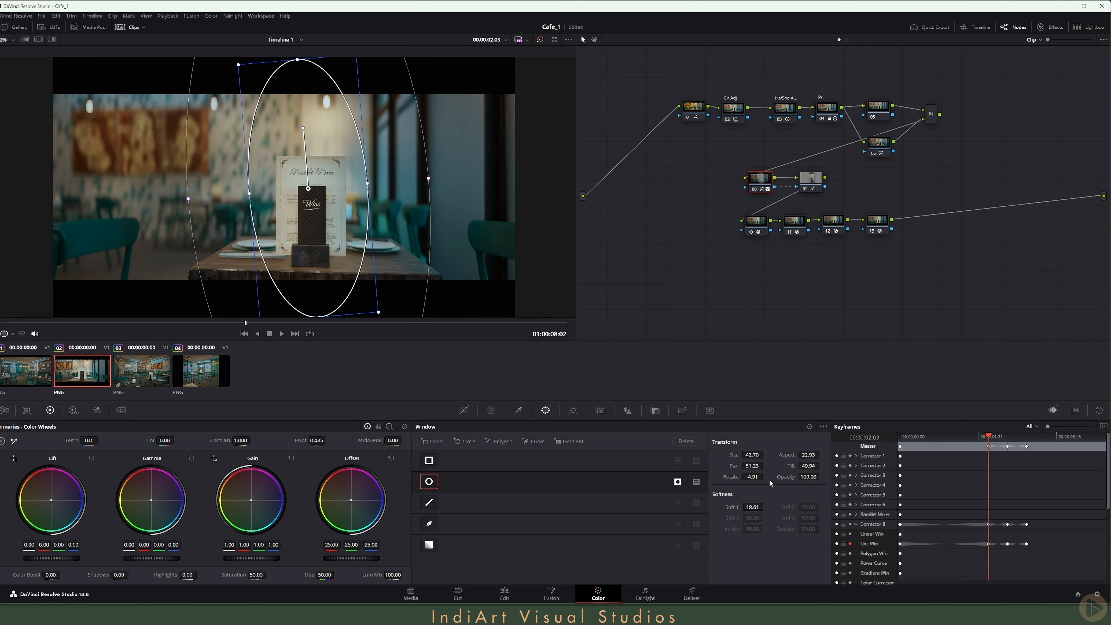
{"action": "left_click", "coordinate": [753, 507]}
{"action": "type", "text": "60"}
{"action": "key", "text": "Return"}
{"action": "left_click", "coordinate": [1008, 436]}
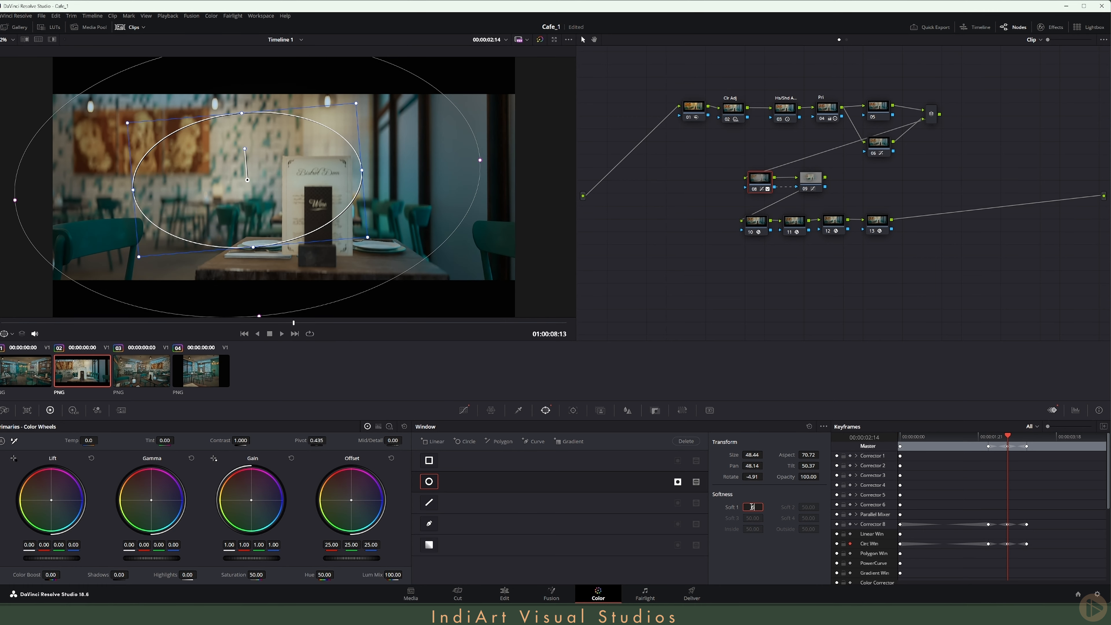
{"action": "left_click", "coordinate": [1027, 436]}
{"action": "left_click", "coordinate": [753, 507]}
{"action": "type", "text": "60"}
{"action": "key", "text": "Return"}
{"action": "left_click", "coordinate": [900, 436]}
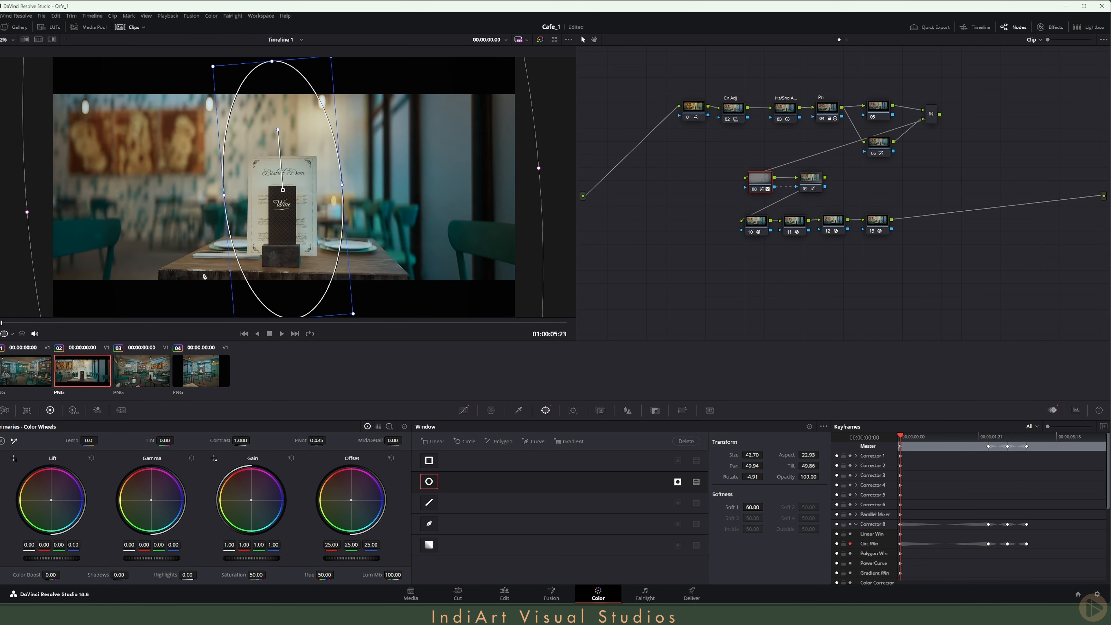
Step: Hide the window outline, play clip 02, and set node 08's key output gain to 0.5
{"action": "key", "text": "space"}
{"action": "left_click", "coordinate": [464, 410]}
{"action": "key", "text": "space"}
{"action": "key", "text": "space"}
{"action": "key", "text": "space"}
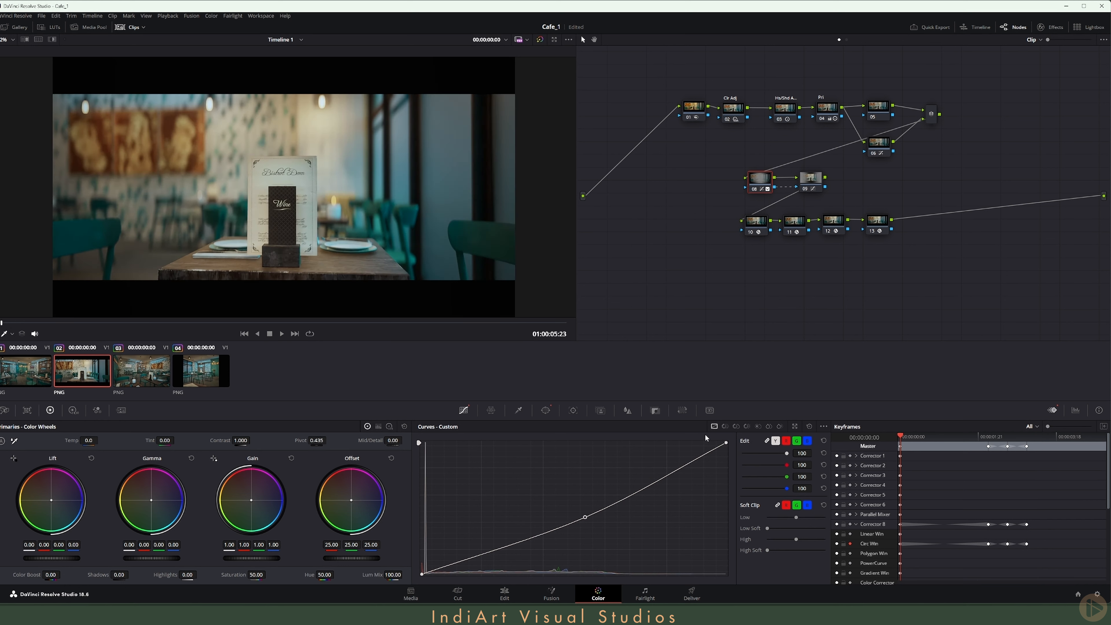
{"action": "left_click", "coordinate": [602, 411]}
{"action": "left_click", "coordinate": [627, 411]}
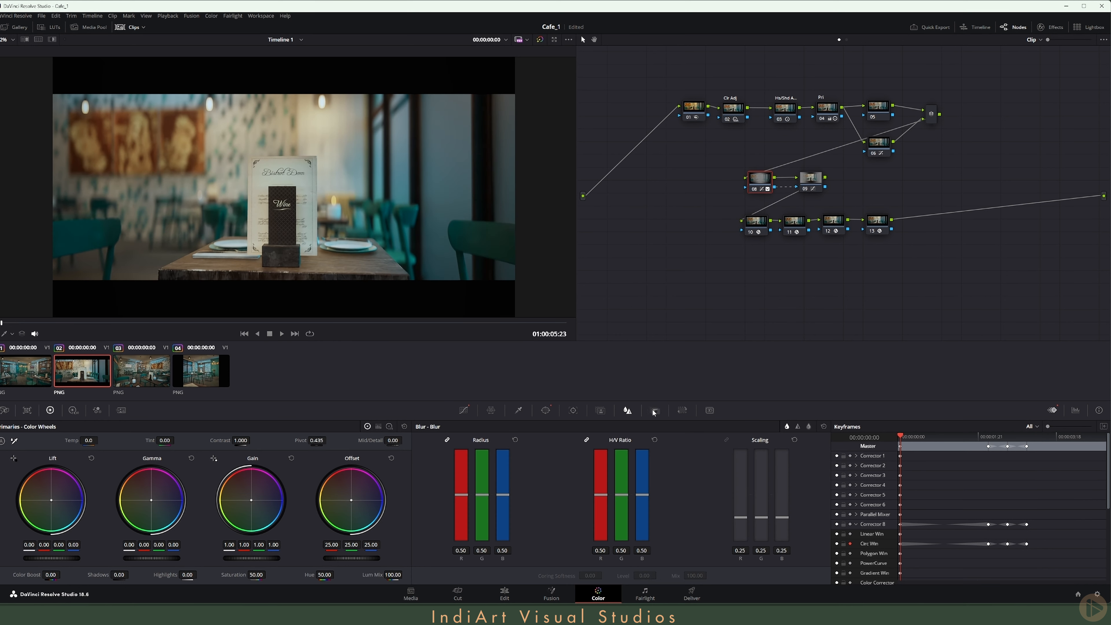
{"action": "left_click", "coordinate": [656, 411]}
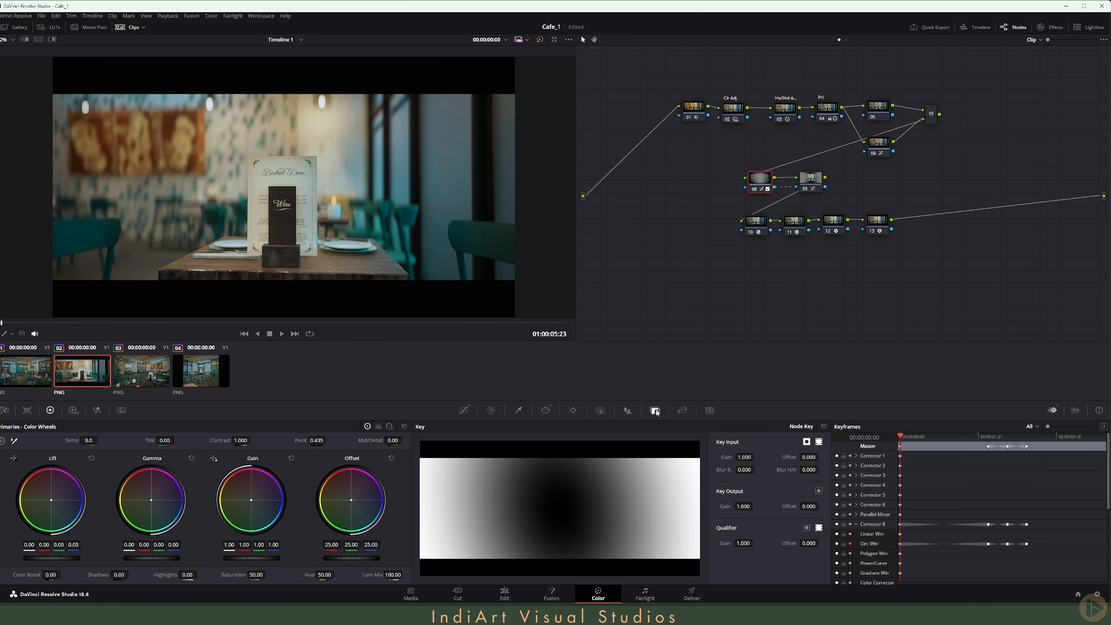
{"action": "left_click", "coordinate": [744, 506]}
{"action": "type", "text": "0.5"}
{"action": "key", "text": "Return"}
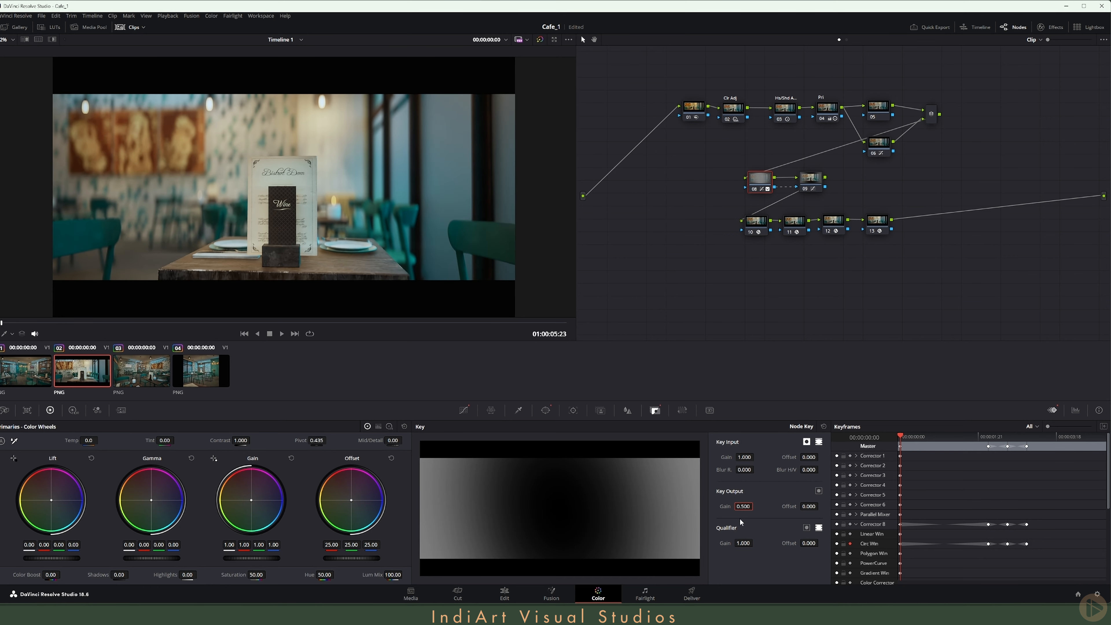
Step: Play clip 02 in a loop in the enlarged viewer to check the animated window, then restore the normal layout
{"action": "key", "text": "space"}
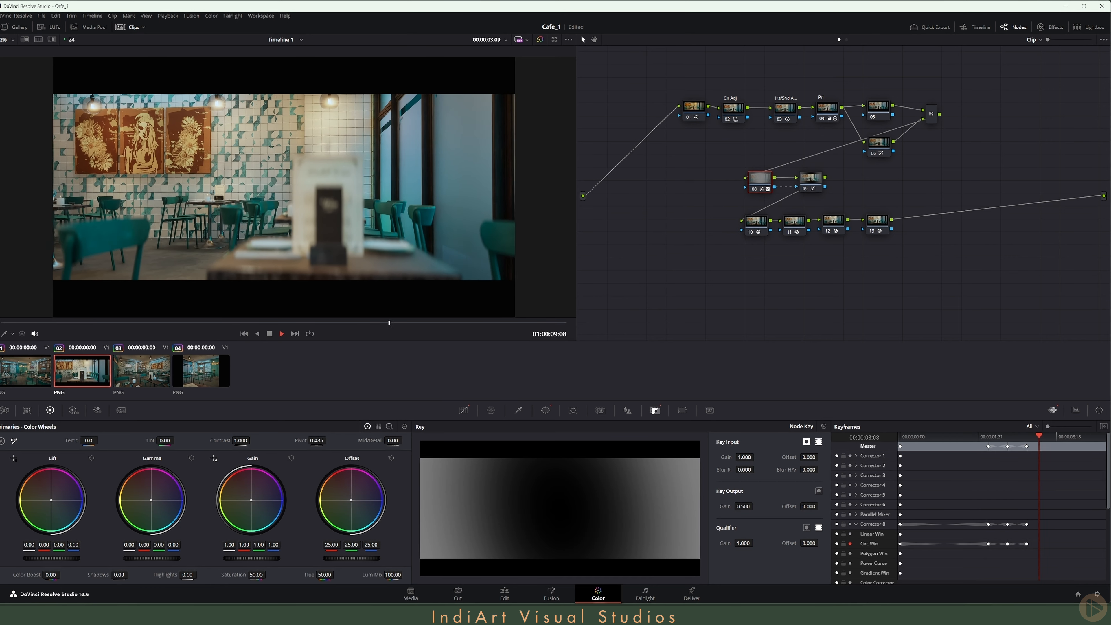
{"action": "key", "text": "alt+f"}
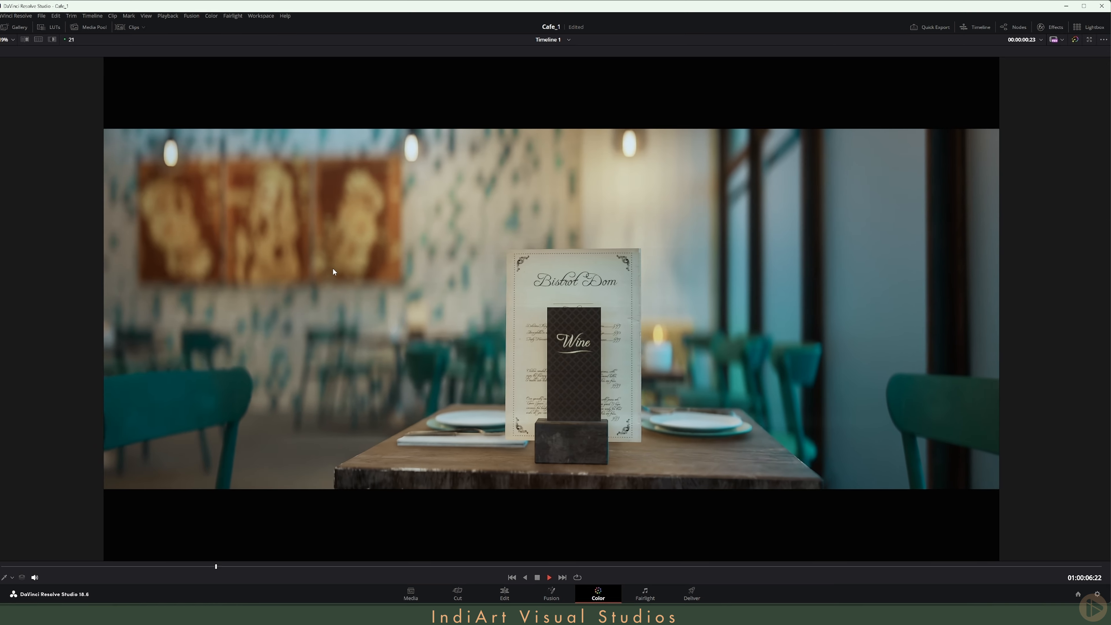
{"action": "key", "text": "space"}
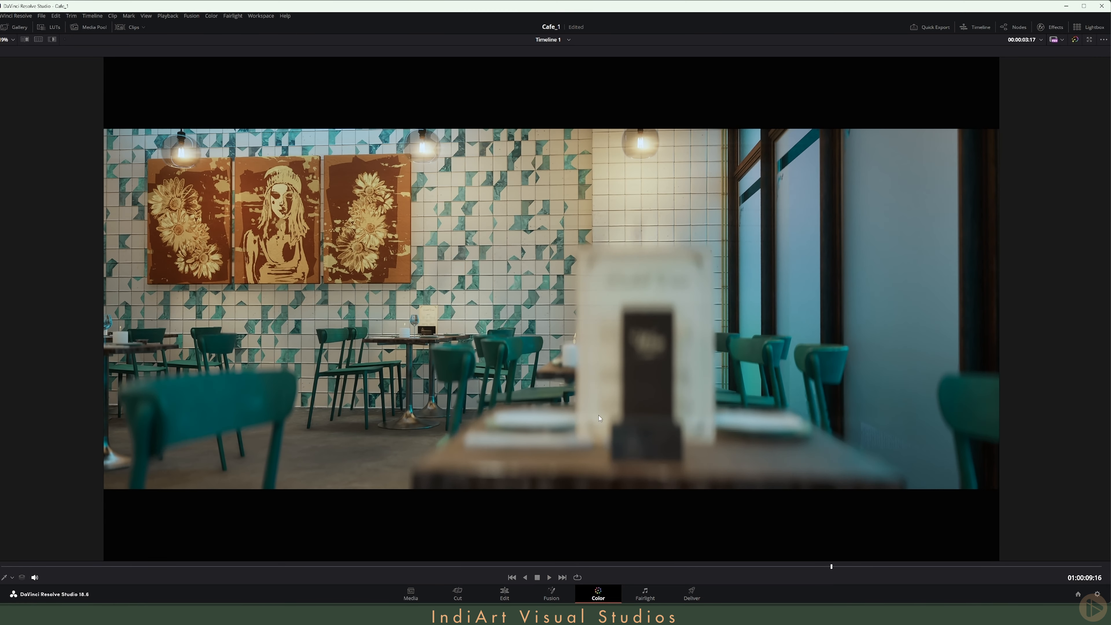
{"action": "left_click", "coordinate": [580, 579]}
{"action": "key", "text": "space"}
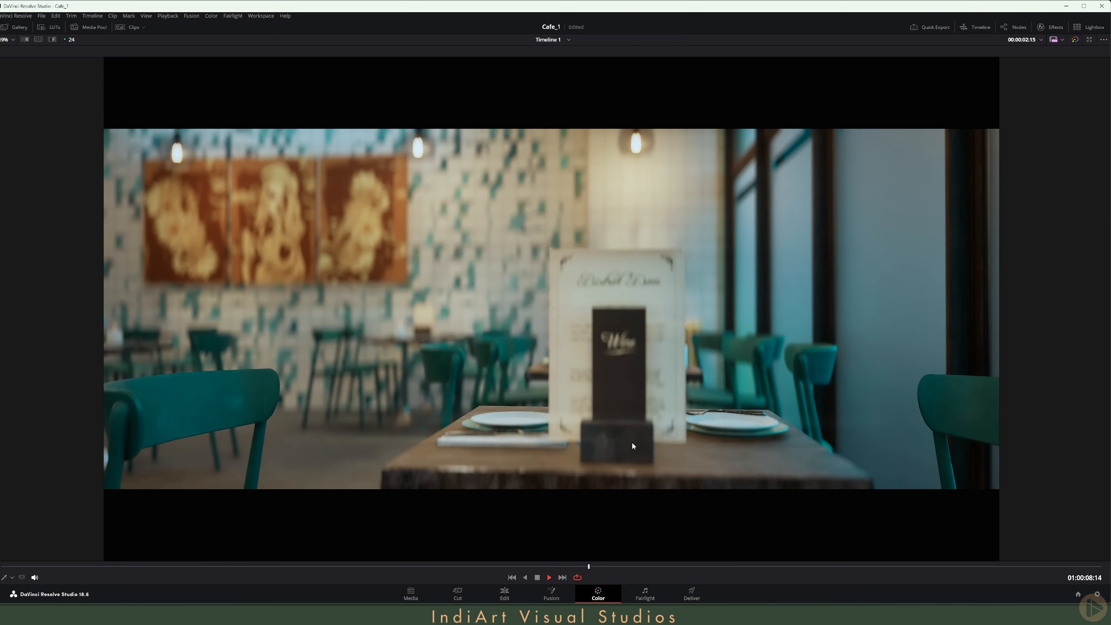
{"action": "key", "text": "space"}
{"action": "key", "text": "shift+f"}
Step: Set the key output gain of clip 01's node 08 to 0.5
{"action": "left_click", "coordinate": [25, 355]}
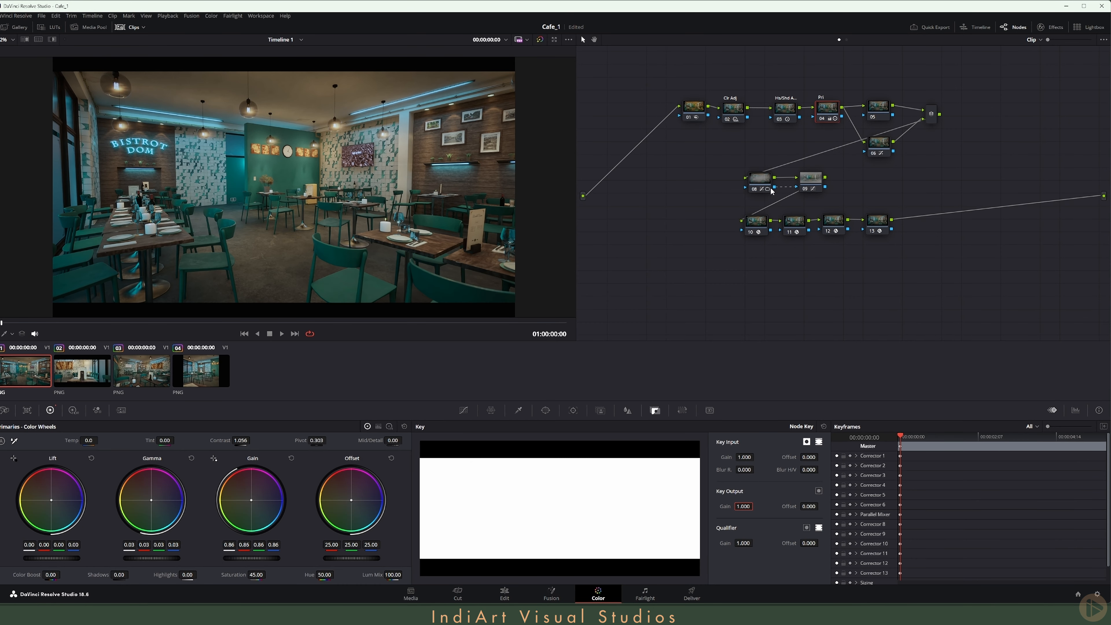
{"action": "left_click", "coordinate": [765, 181]}
{"action": "double_click", "coordinate": [743, 506]}
{"action": "type", "text": "0.5"}
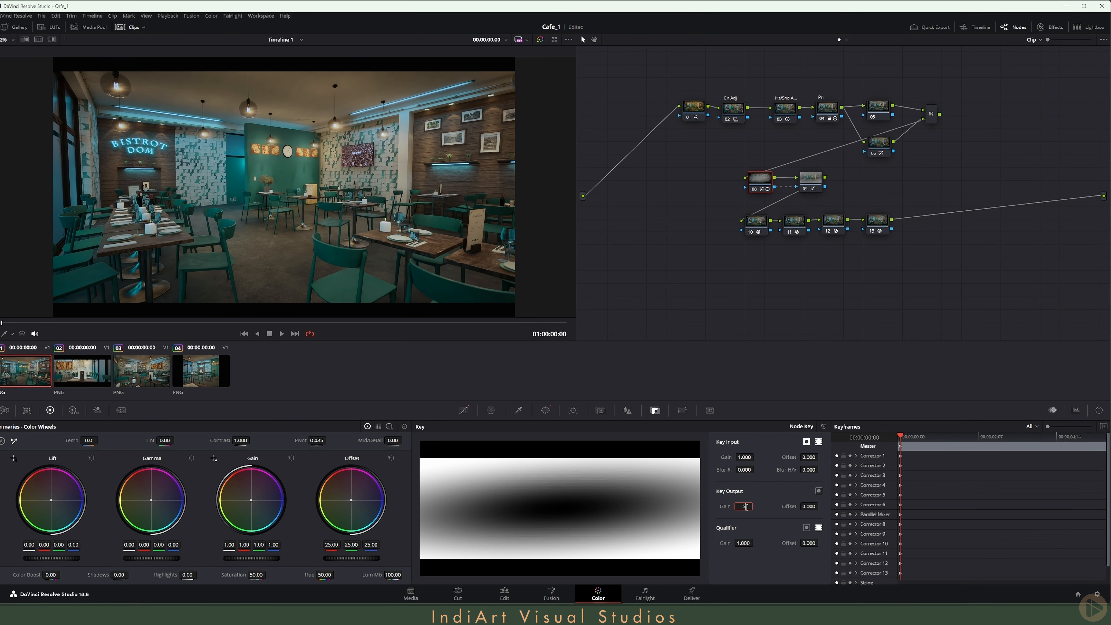
{"action": "key", "text": "Return"}
Step: Set the key output gain of clip 03's node 08 to 0.5
{"action": "left_click", "coordinate": [151, 370]}
{"action": "left_click", "coordinate": [761, 180]}
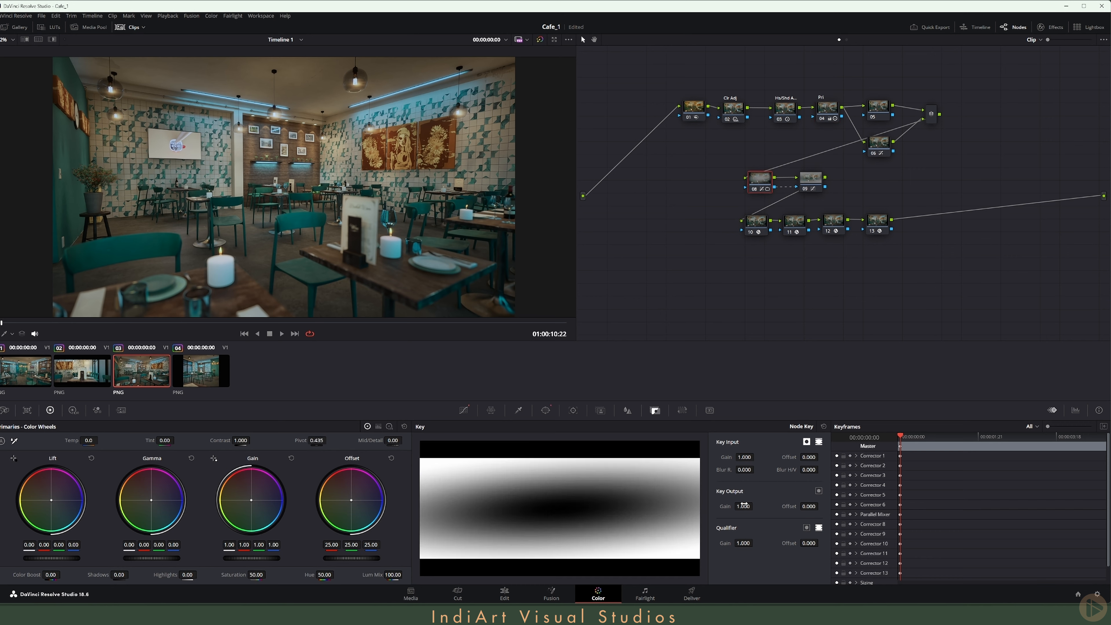
{"action": "double_click", "coordinate": [744, 505]}
{"action": "type", "text": "0.5"}
{"action": "key", "text": "Return"}
Step: Set the key output gain of clip 04's node 08 to 0.5
{"action": "left_click", "coordinate": [207, 368]}
{"action": "left_click", "coordinate": [761, 180]}
{"action": "double_click", "coordinate": [744, 505]}
{"action": "type", "text": "0.5"}
{"action": "key", "text": "Return"}
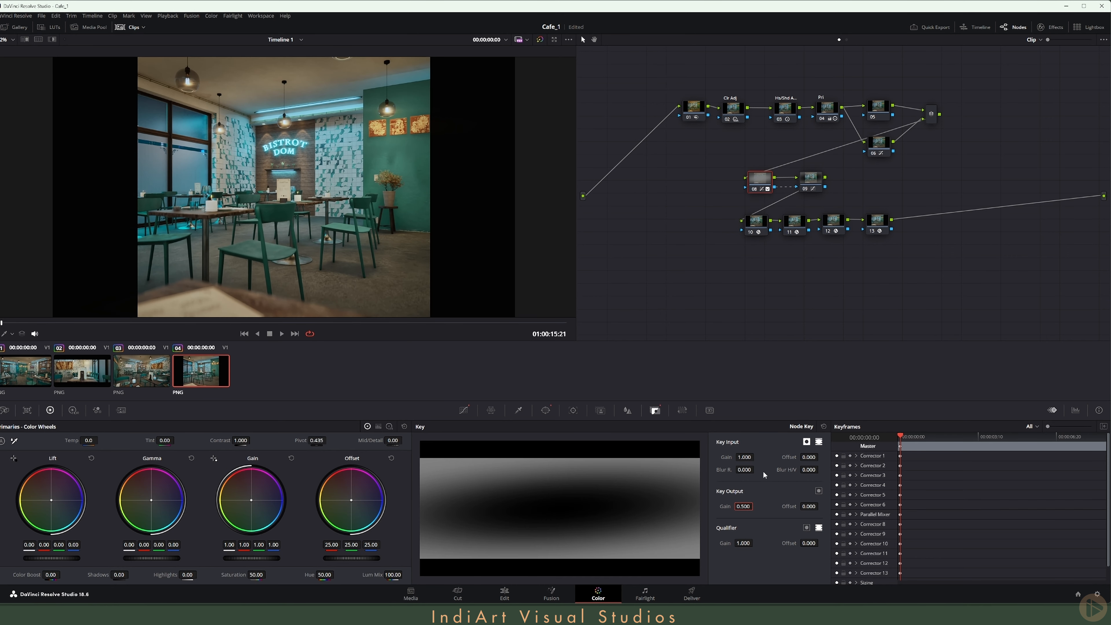
Step: Keyframe clip 04's circular window at 00:00:03:21 as a tall ellipse around the donut, size 50.67, aspect 27.14, pan 52.20 and tilt 47.58
{"action": "left_click", "coordinate": [855, 525]}
{"action": "left_click_drag", "start_coordinate": [917, 437], "coordinate": [989, 437]}
{"action": "left_click", "coordinate": [545, 410]}
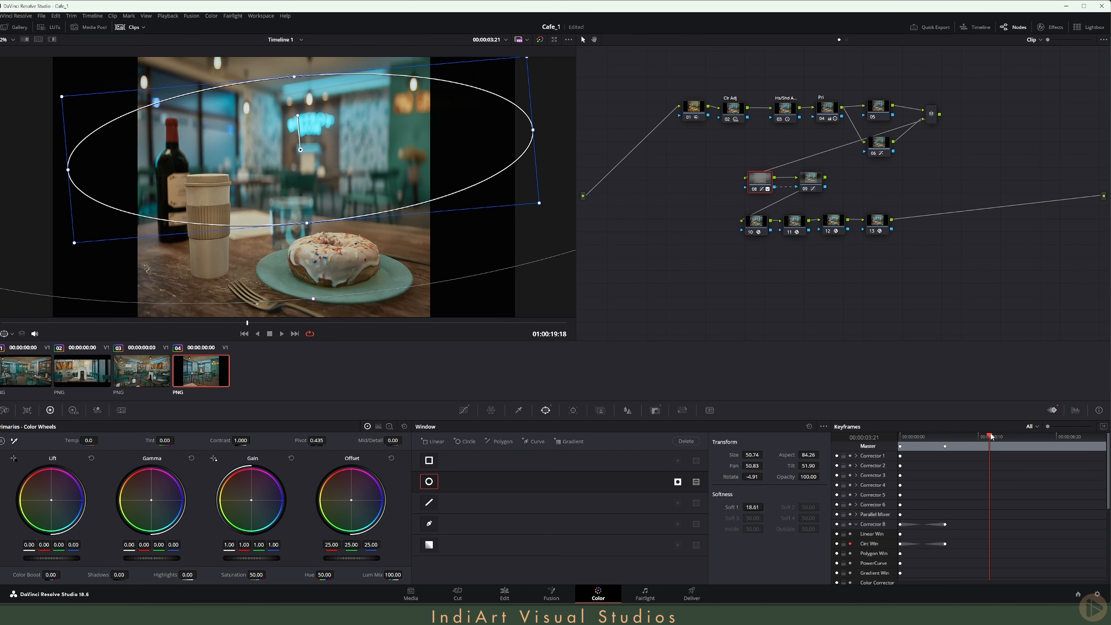
{"action": "left_click_drag", "start_coordinate": [301, 149], "coordinate": [325, 236]}
{"action": "left_click_drag", "start_coordinate": [321, 161], "coordinate": [316, 103]}
{"action": "scroll", "coordinate": [318, 111], "scroll_direction": "down", "scroll_amount": 4}
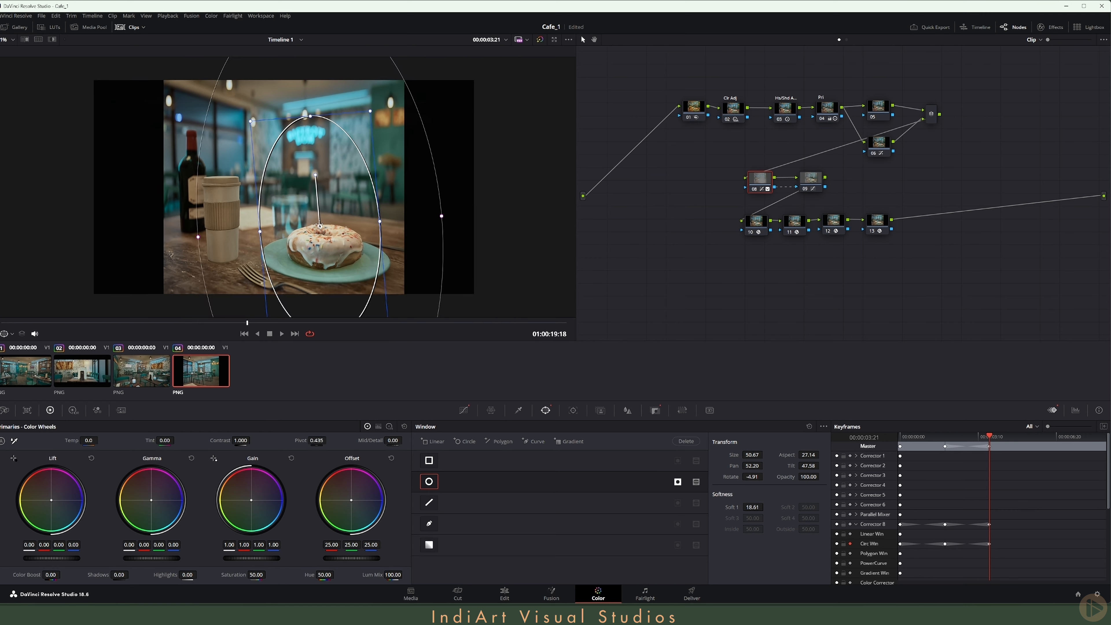
Step: Move clip 04's window back over the donut at the last frame, pan 51.92 and tilt 48.90
{"action": "scroll", "coordinate": [319, 112], "scroll_direction": "up", "scroll_amount": 1}
{"action": "left_click_drag", "start_coordinate": [990, 437], "coordinate": [1107, 437]}
{"action": "left_click_drag", "start_coordinate": [322, 223], "coordinate": [318, 202]}
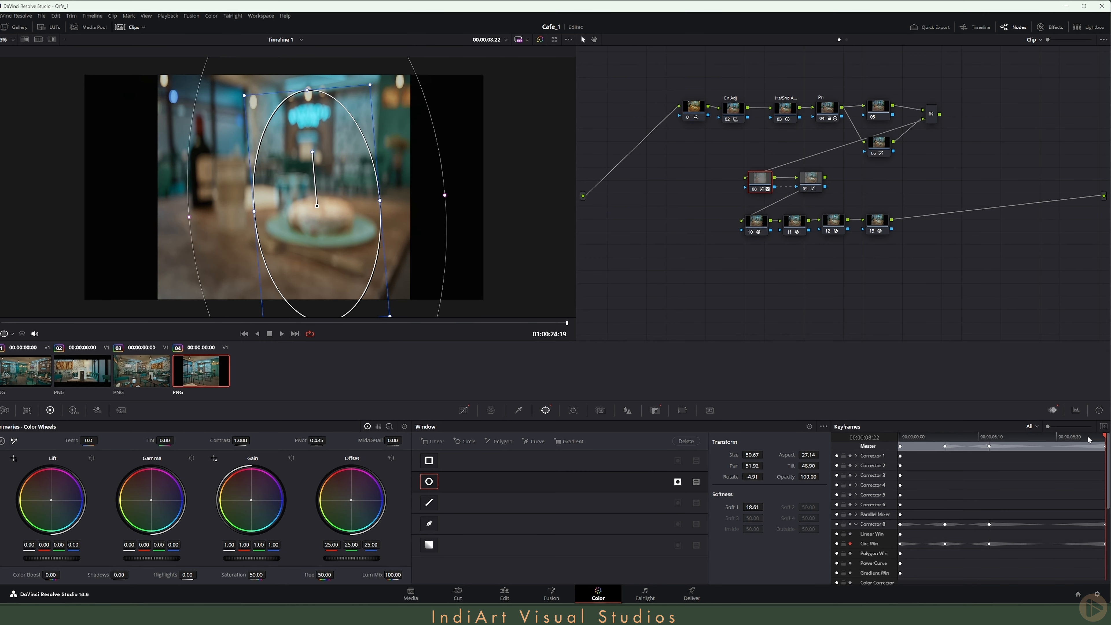
Step: Play clip 04 from its start in the enlarged viewer to check the window animation, and restore the normal layout
{"action": "left_click_drag", "start_coordinate": [1105, 437], "coordinate": [881, 440]}
{"action": "key", "text": "alt+f"}
{"action": "key", "text": "space"}
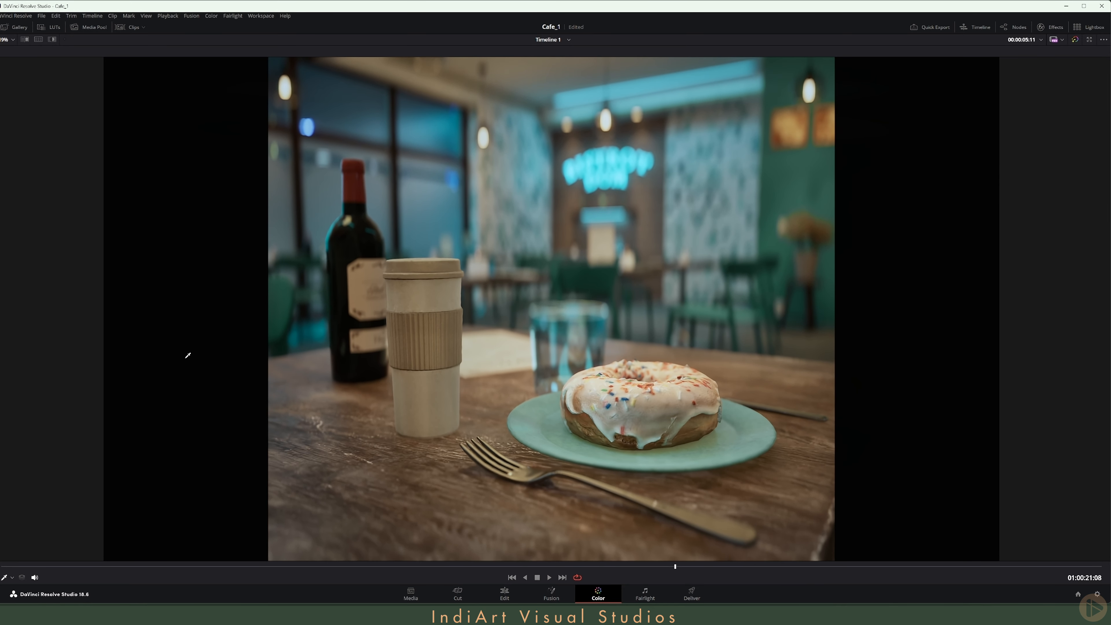
{"action": "key", "text": "space"}
{"action": "key", "text": "alt+f"}
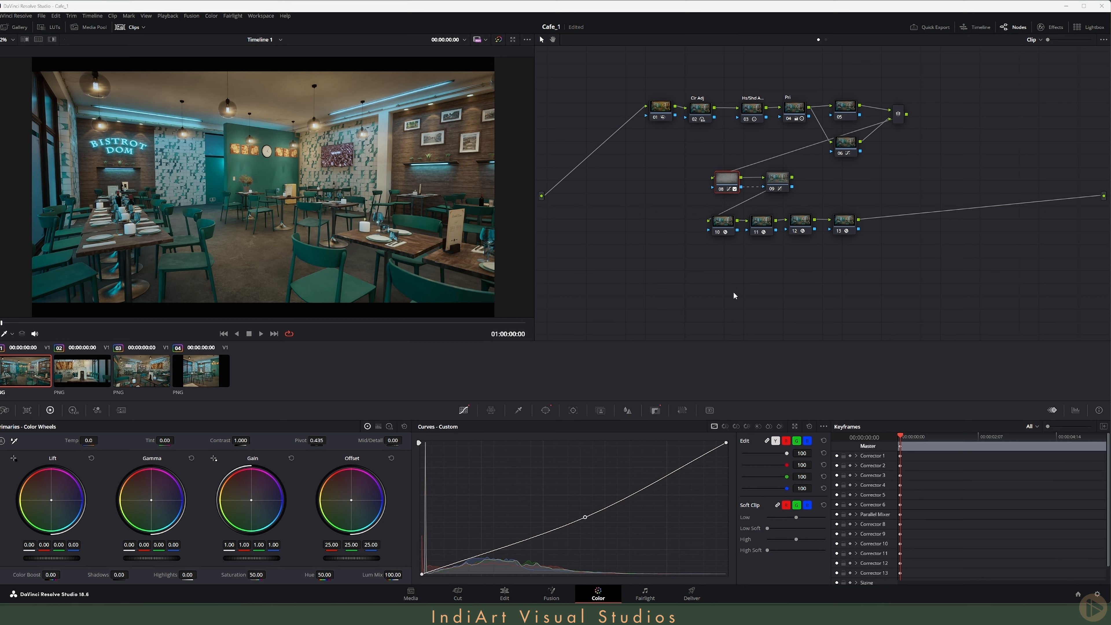
Step: Switch to the Deliver page and choose the H.264 Master render preset
{"action": "left_click", "coordinate": [691, 594]}
{"action": "mouse_move", "coordinate": [22, 83]}
{"action": "left_mouse_down"}
{"action": "mouse_move", "coordinate": [59, 85]}
{"action": "mouse_move", "coordinate": [34, 86]}
{"action": "left_mouse_up"}
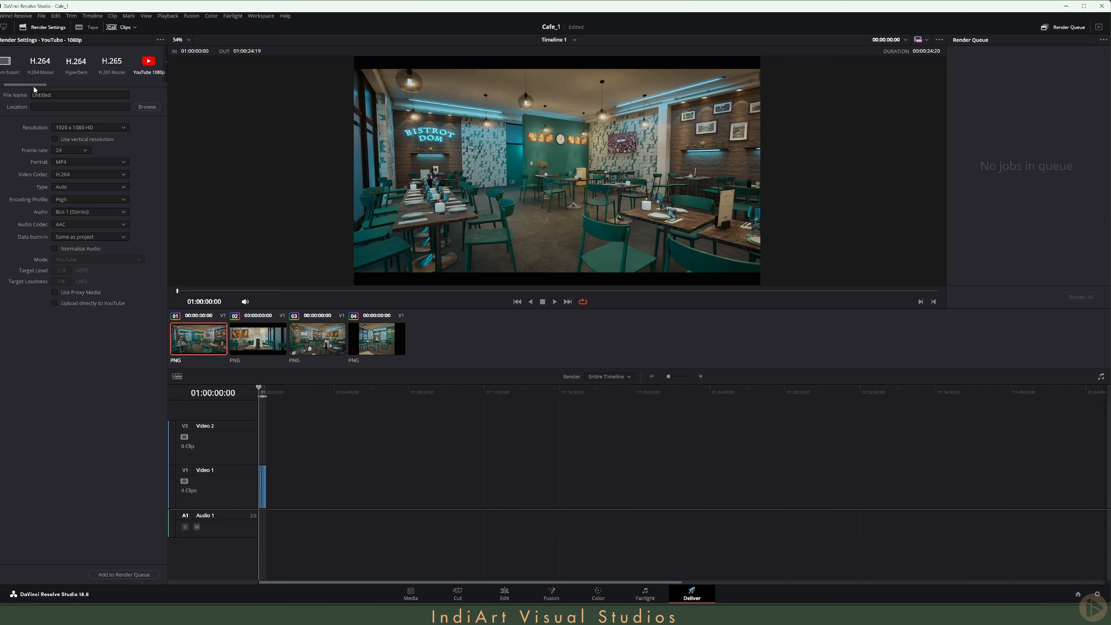
{"action": "left_click", "coordinate": [34, 65]}
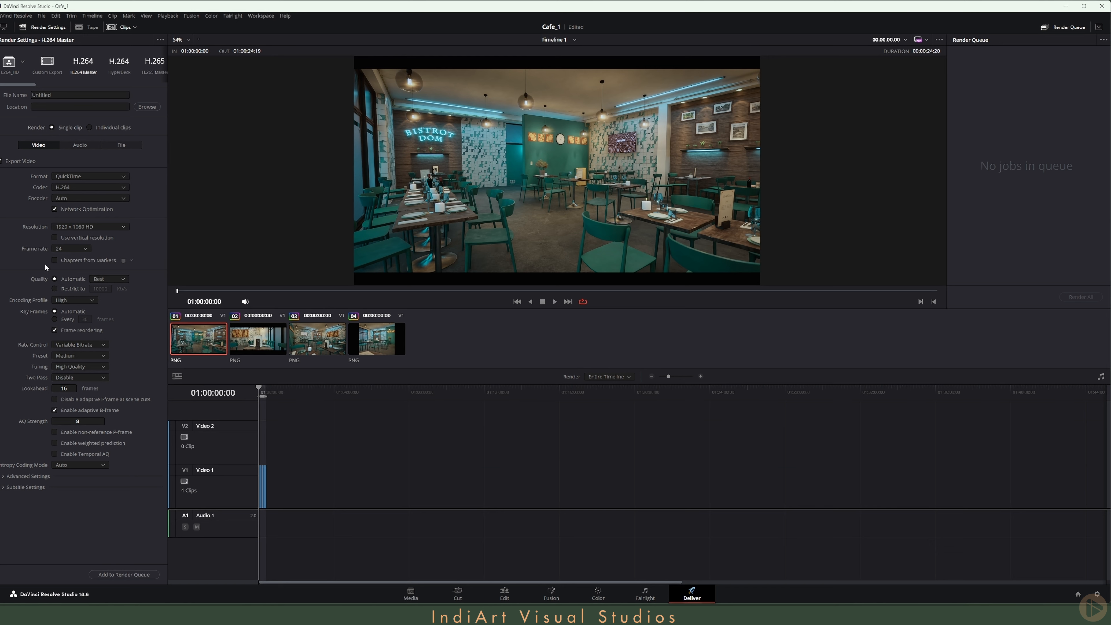
Step: Review the export format and codec choices, and set the render resolution to 3840 x 2160 Ultra HD
{"action": "left_click", "coordinate": [104, 175]}
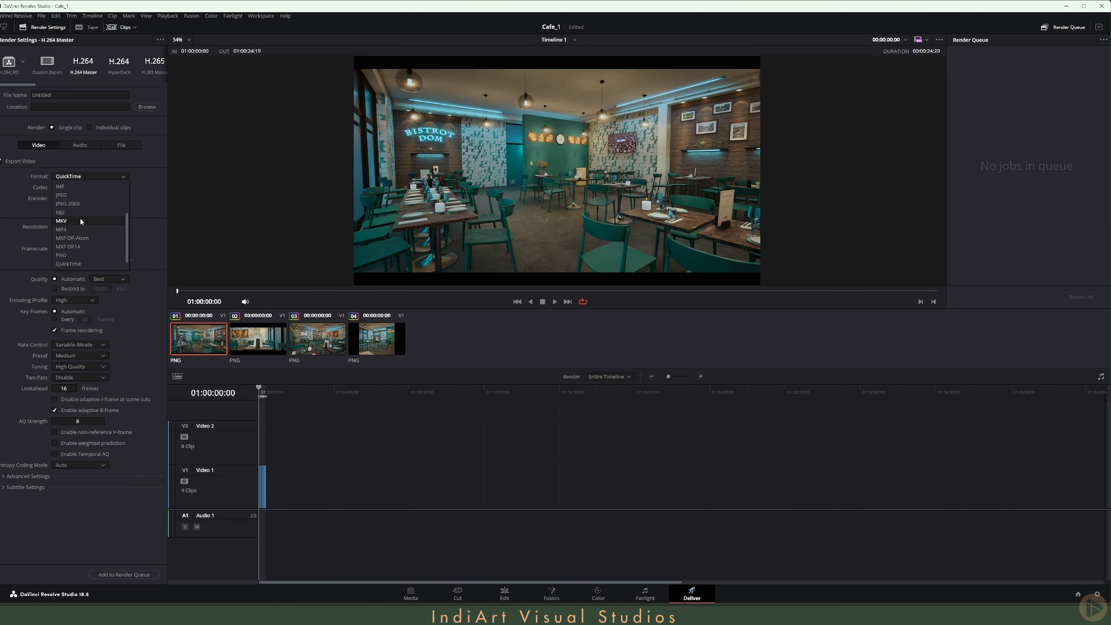
{"action": "left_click", "coordinate": [80, 227]}
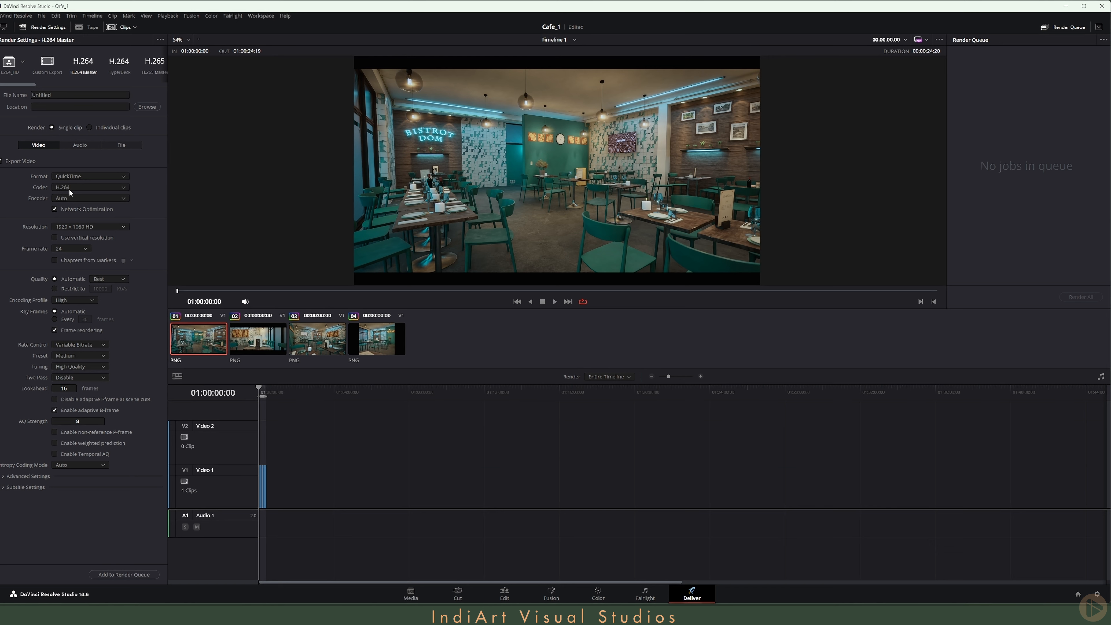
{"action": "left_click", "coordinate": [73, 188]}
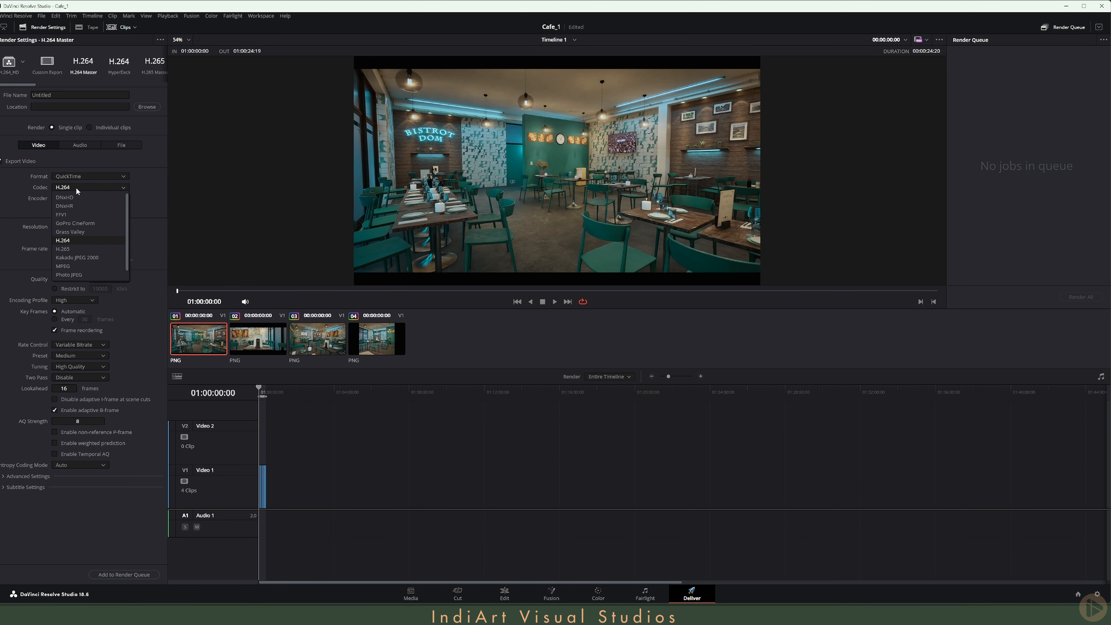
{"action": "left_click", "coordinate": [76, 188]}
{"action": "left_click", "coordinate": [114, 226]}
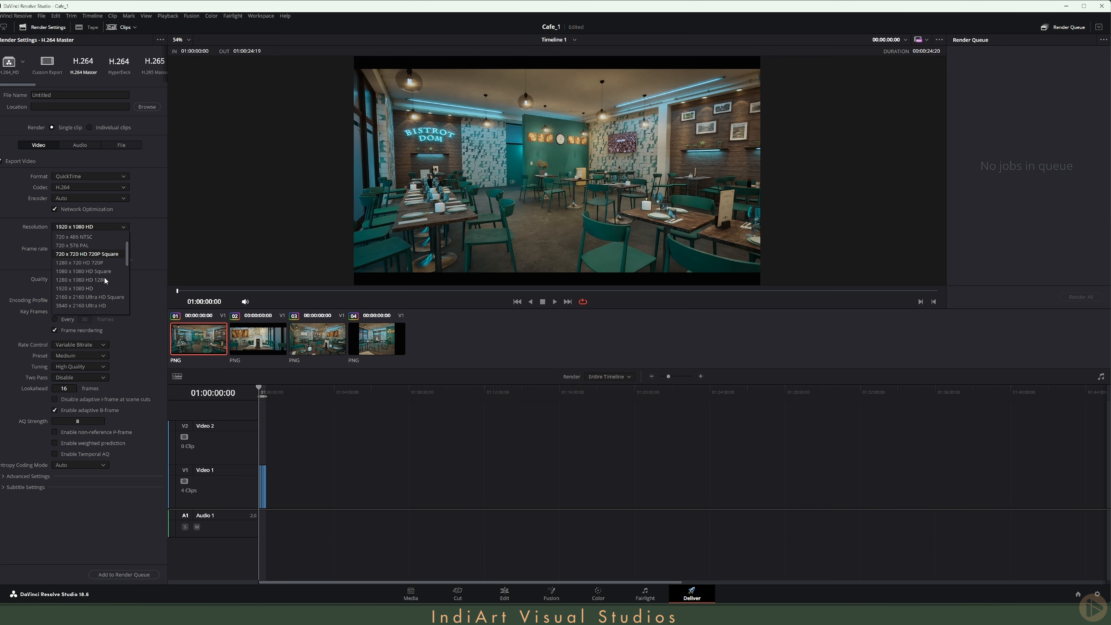
{"action": "left_click", "coordinate": [81, 305]}
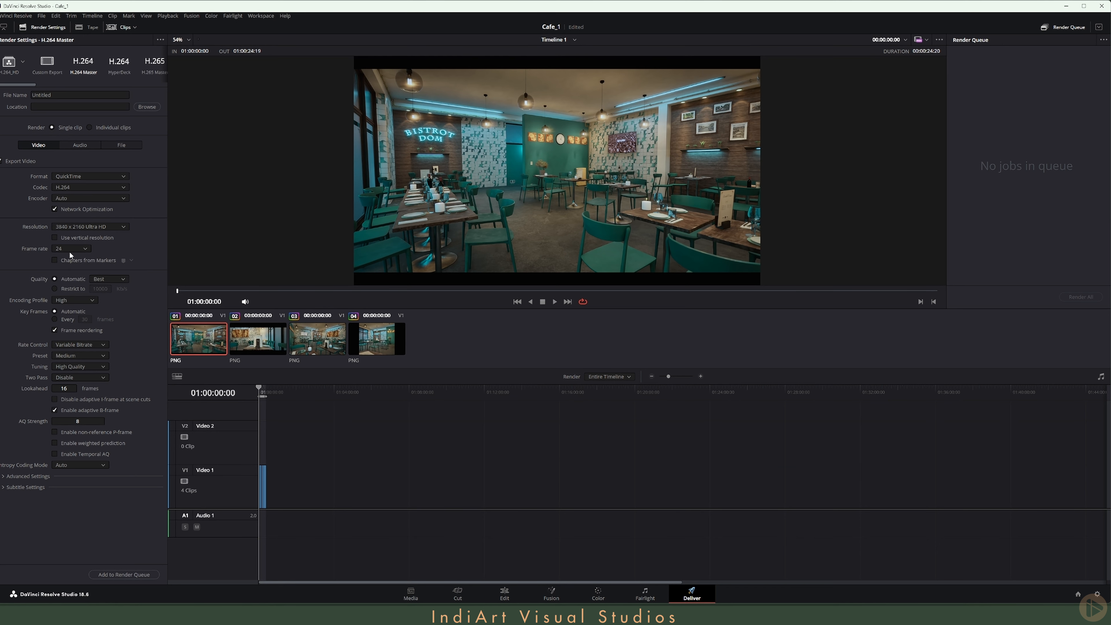
Step: Restrict the export quality to 80000 Kb/s, and expand and review the advanced settings
{"action": "left_click", "coordinate": [54, 289]}
{"action": "left_click", "coordinate": [95, 288]}
{"action": "double_click", "coordinate": [98, 288]}
{"action": "left_click", "coordinate": [26, 477]}
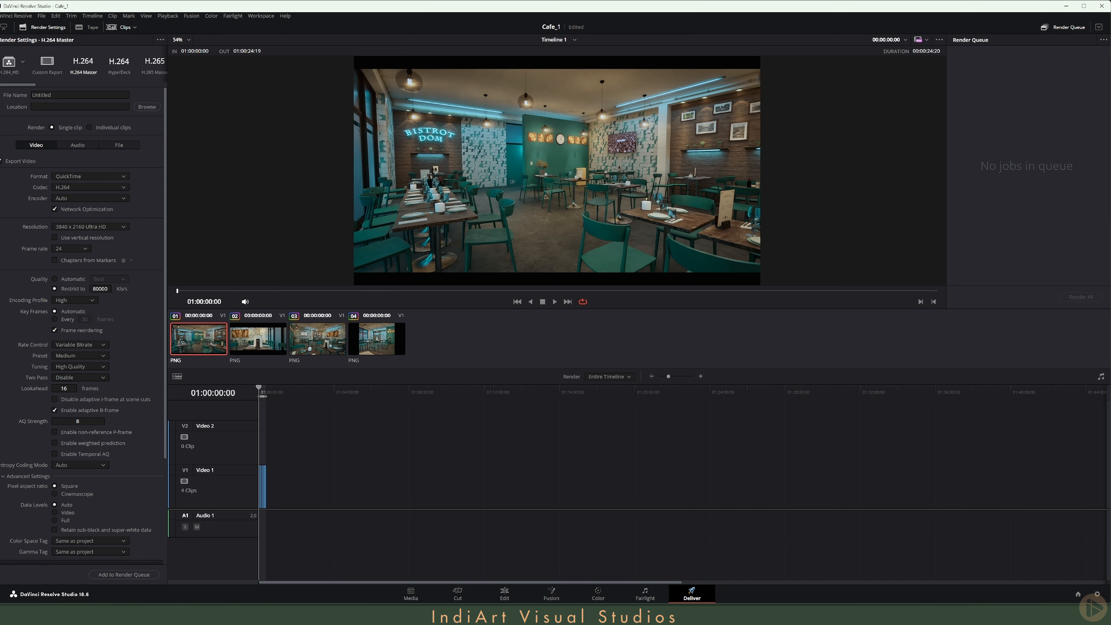
{"action": "scroll", "coordinate": [17, 326], "scroll_direction": "down", "scroll_amount": 5}
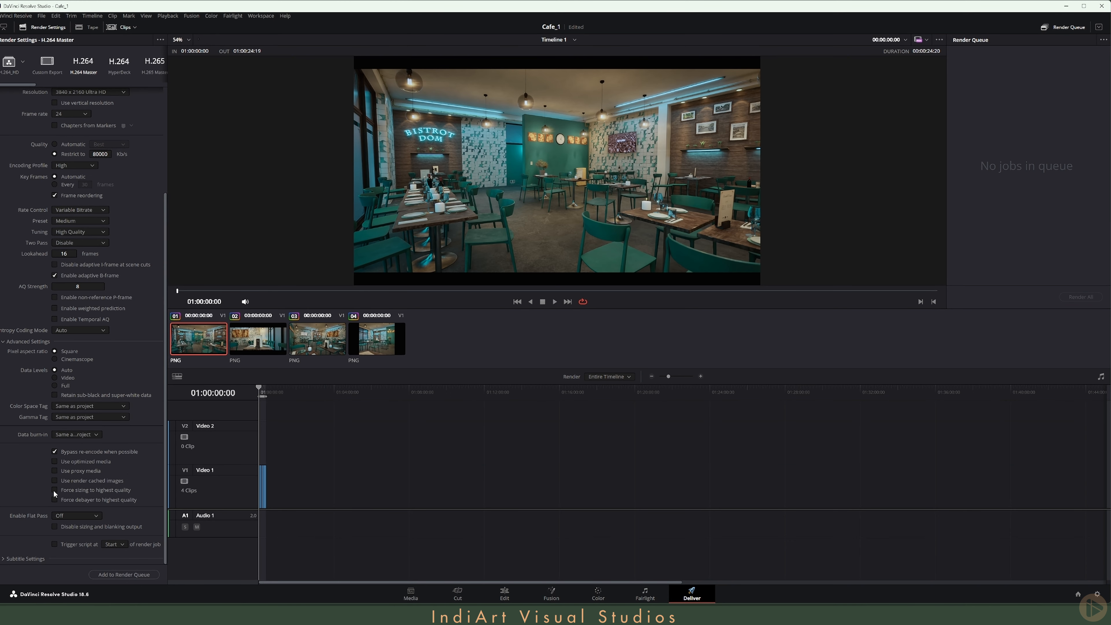
{"action": "scroll", "coordinate": [54, 499], "scroll_direction": "up", "scroll_amount": 5}
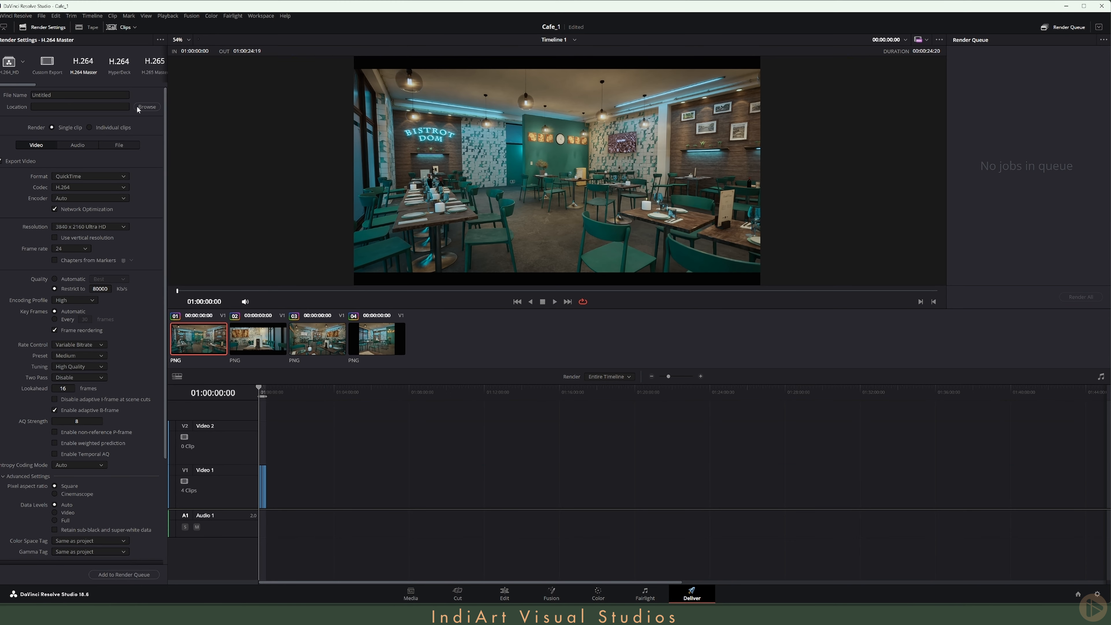